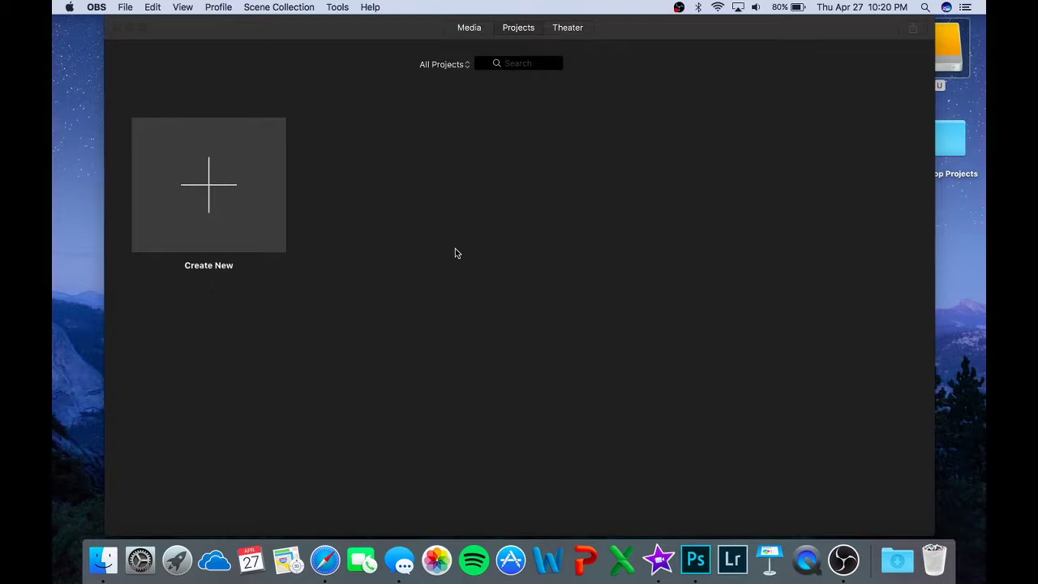
- Switch to iMovie and create a new project of the Movie type
click(348, 26)
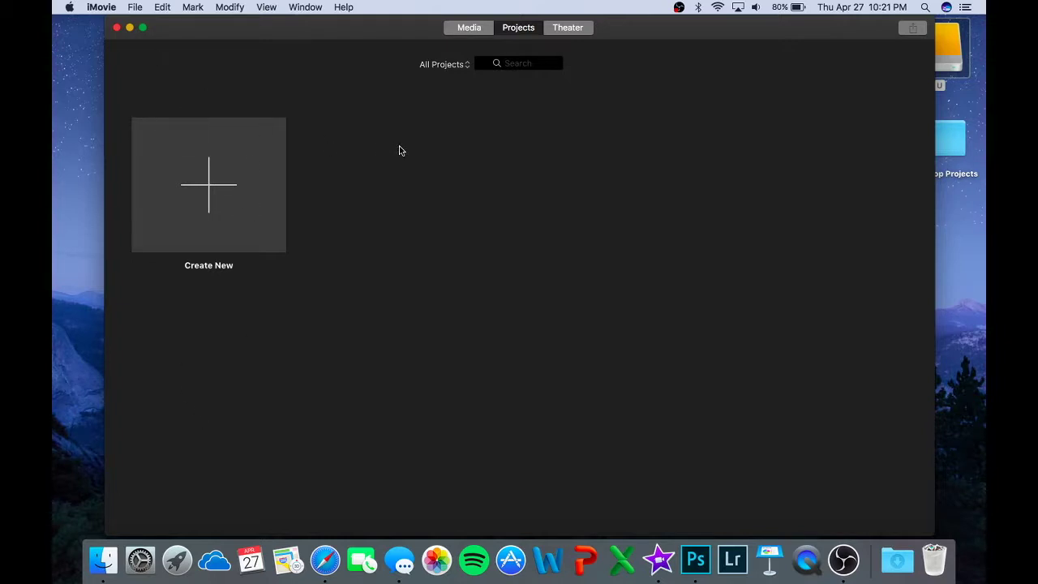
click(196, 205)
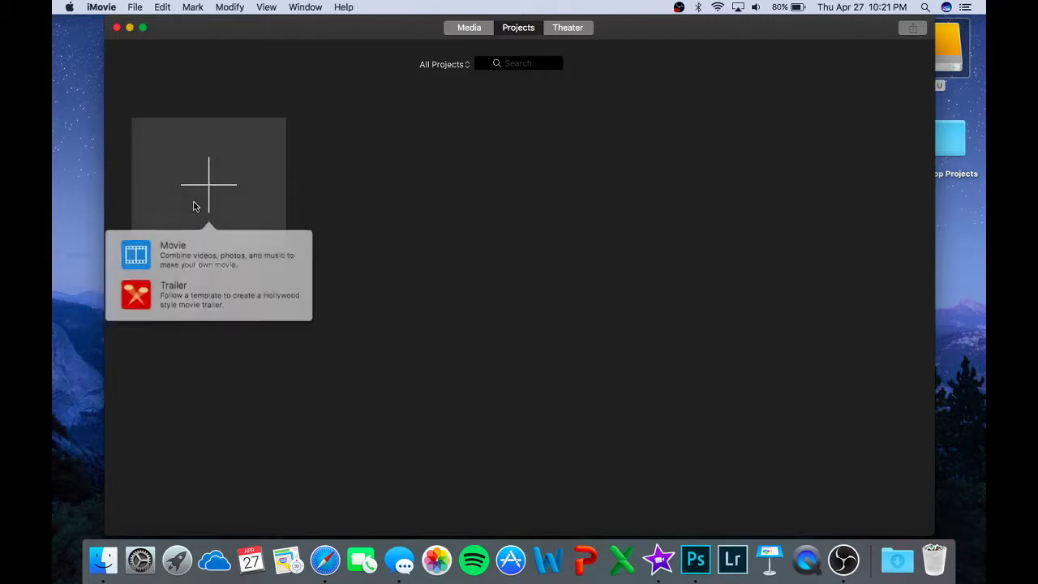
click(597, 257)
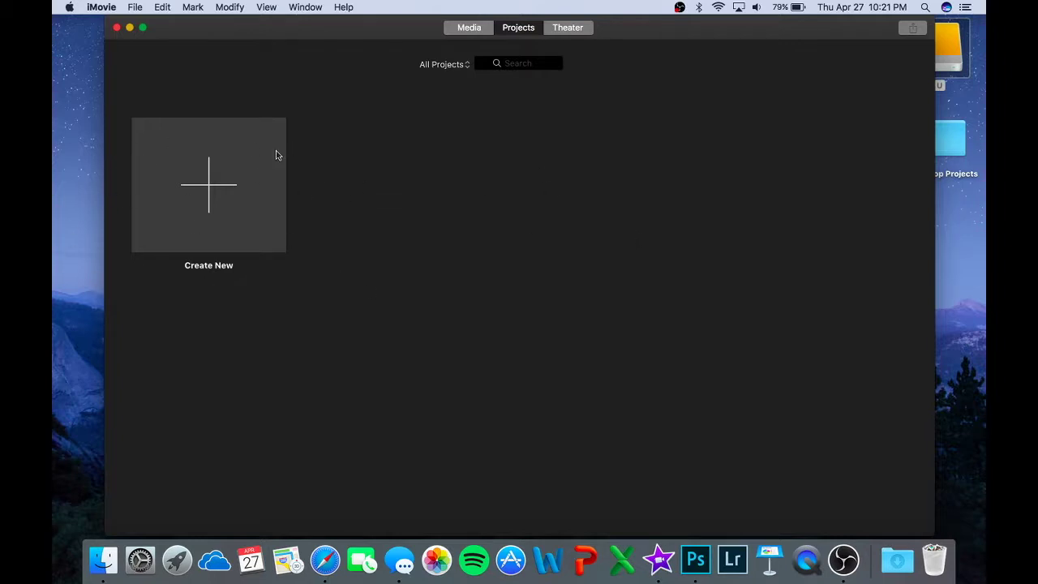
click(219, 177)
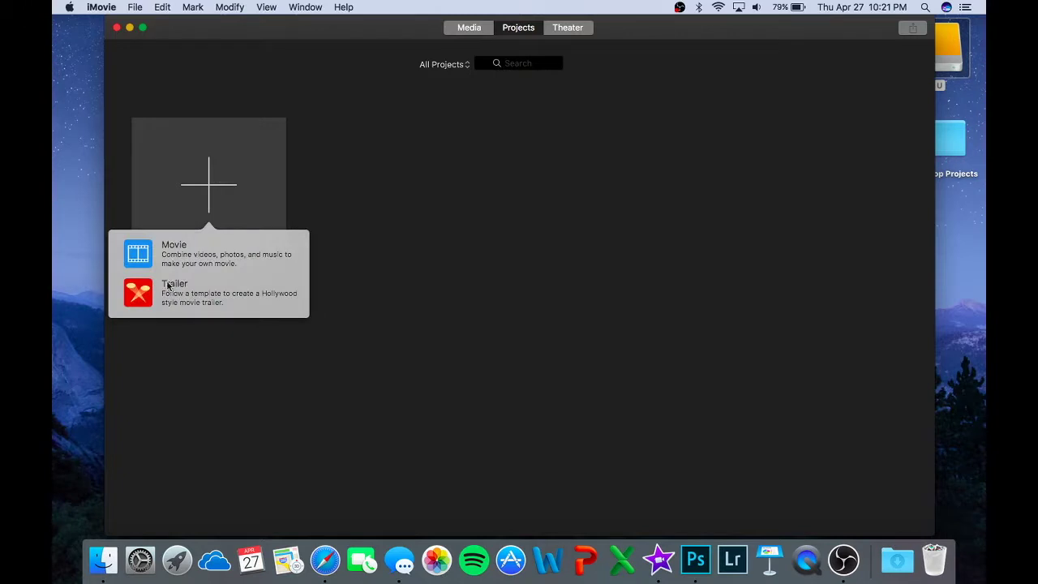
click(173, 260)
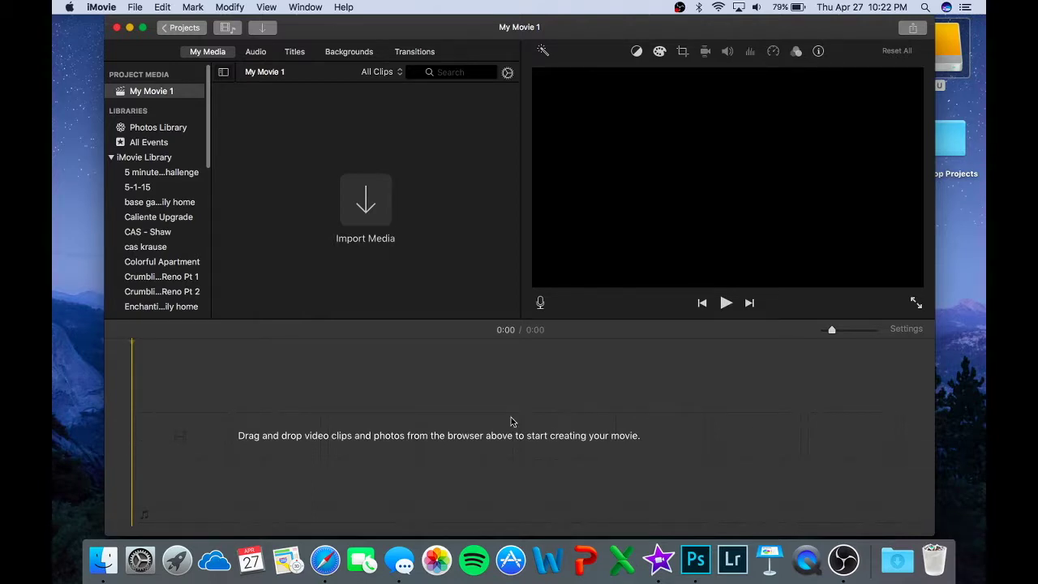
click(154, 93)
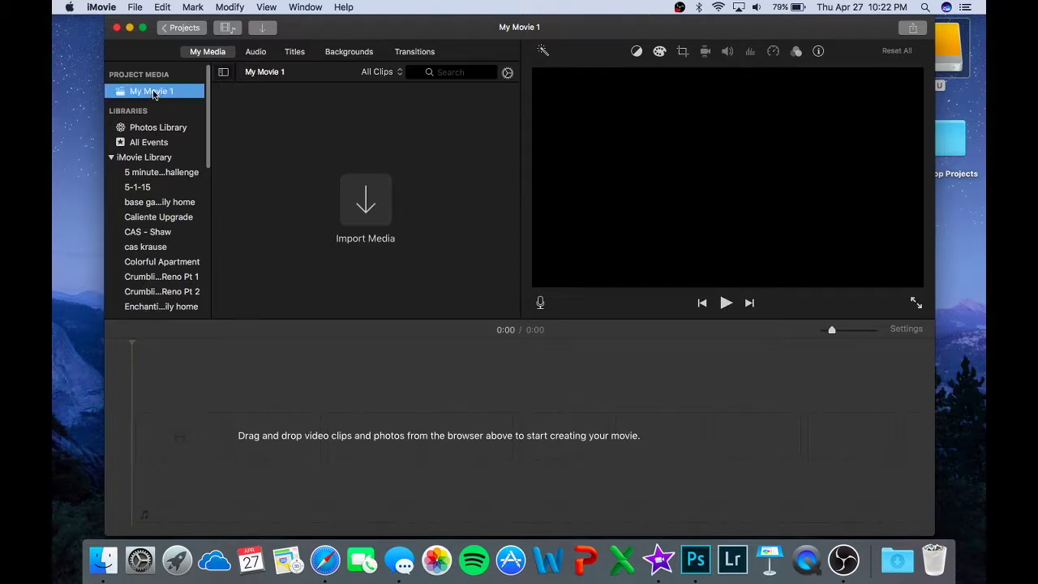
click(441, 255)
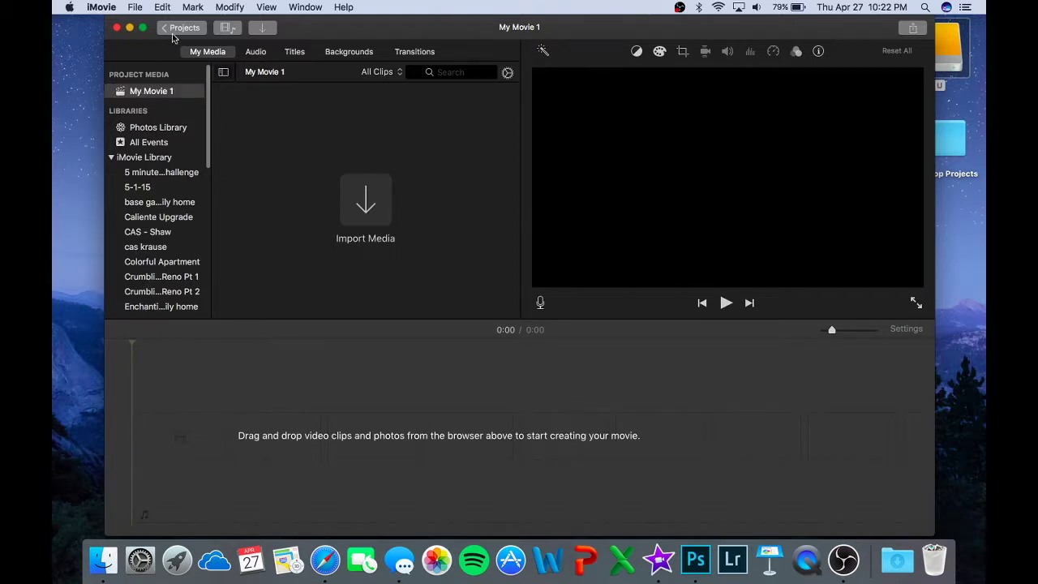
click(168, 94)
click(441, 196)
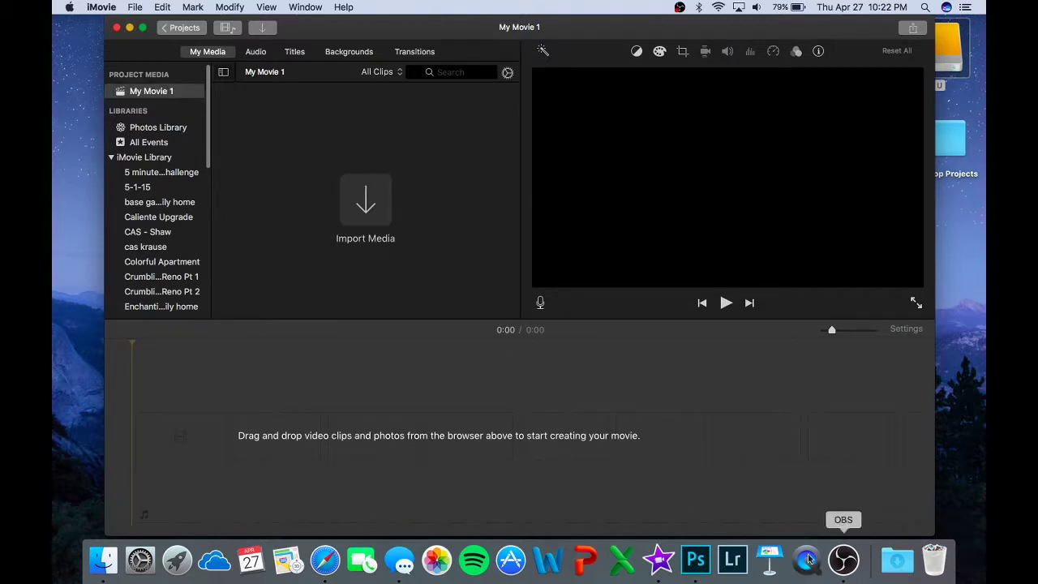
- Switch to Finder and open the external drive U
click(114, 562)
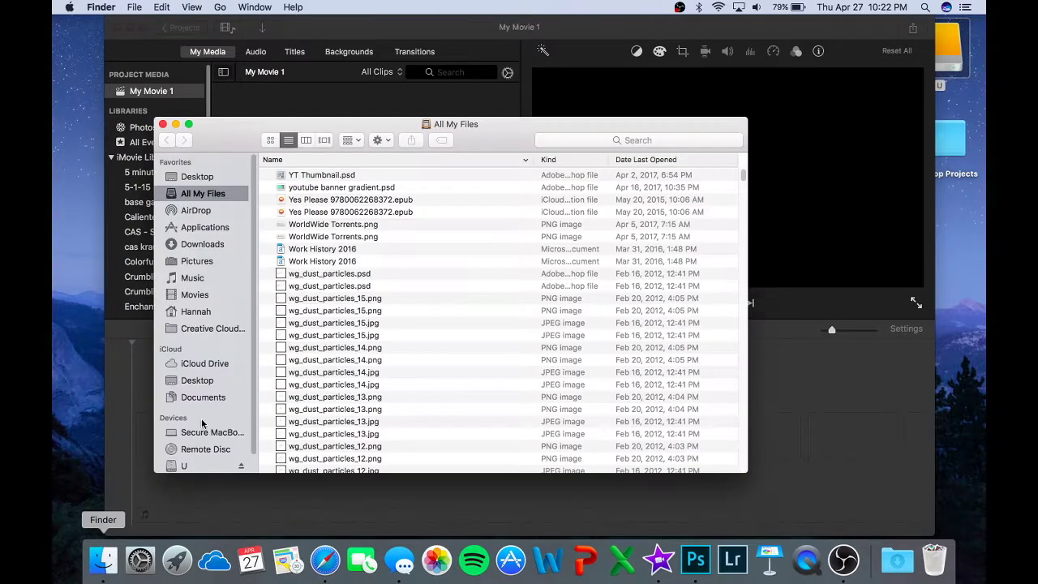
scroll(230, 349, down, 2)
click(197, 447)
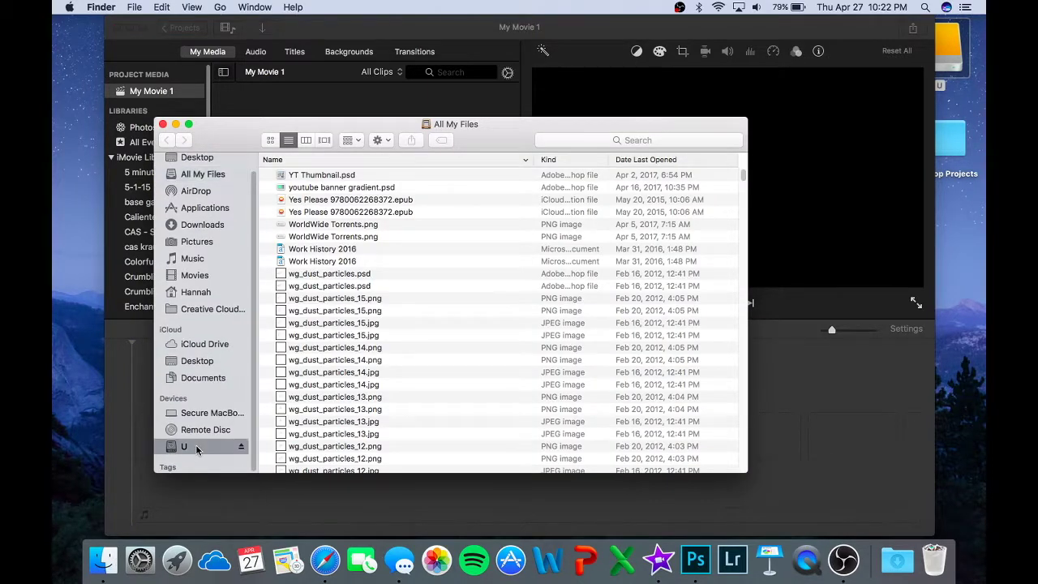
- Look through the files on drive U and open the Sims Videos folder
scroll(370, 292, down, 15)
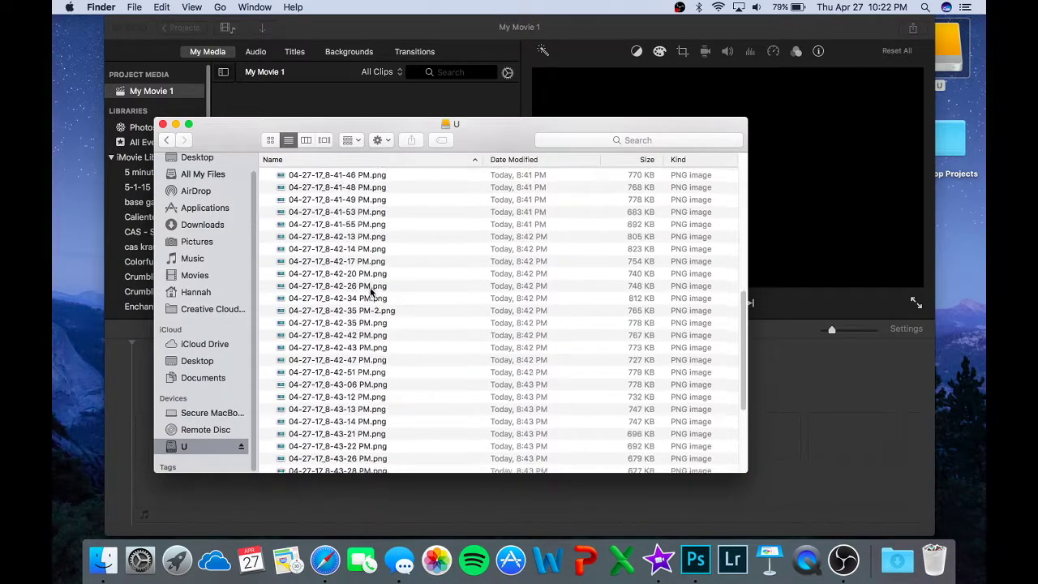
scroll(371, 292, up, 10)
scroll(371, 292, up, 5)
scroll(370, 292, down, 10)
scroll(371, 292, up, 5)
scroll(365, 309, down, 3)
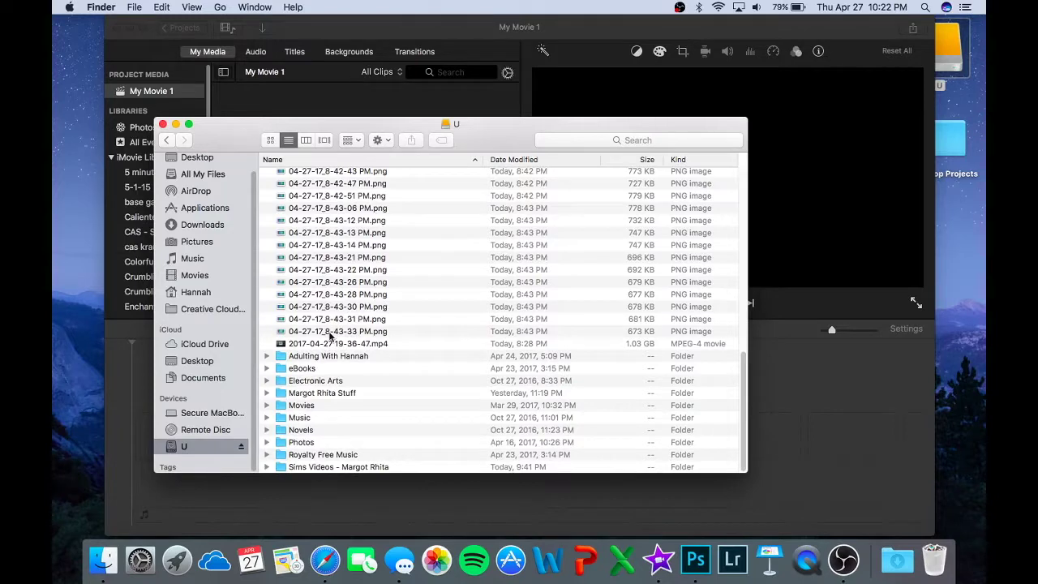
scroll(328, 335, up, 8)
scroll(325, 336, down, 8)
double_click(333, 469)
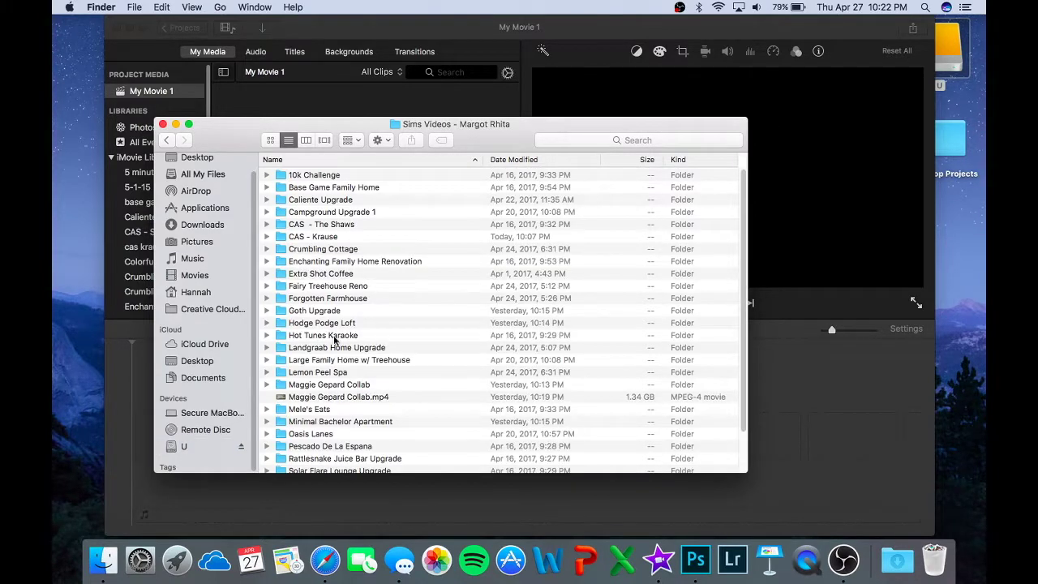
- Look through the build folders and open the Sunny Modern Home folder
scroll(378, 252, down, 5)
scroll(378, 251, up, 5)
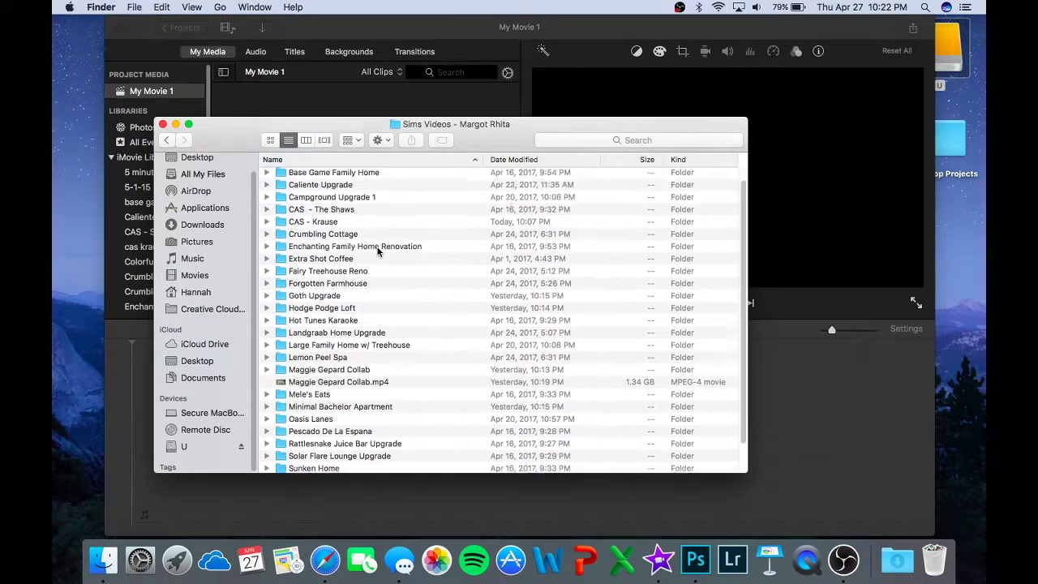
scroll(329, 294, down, 3)
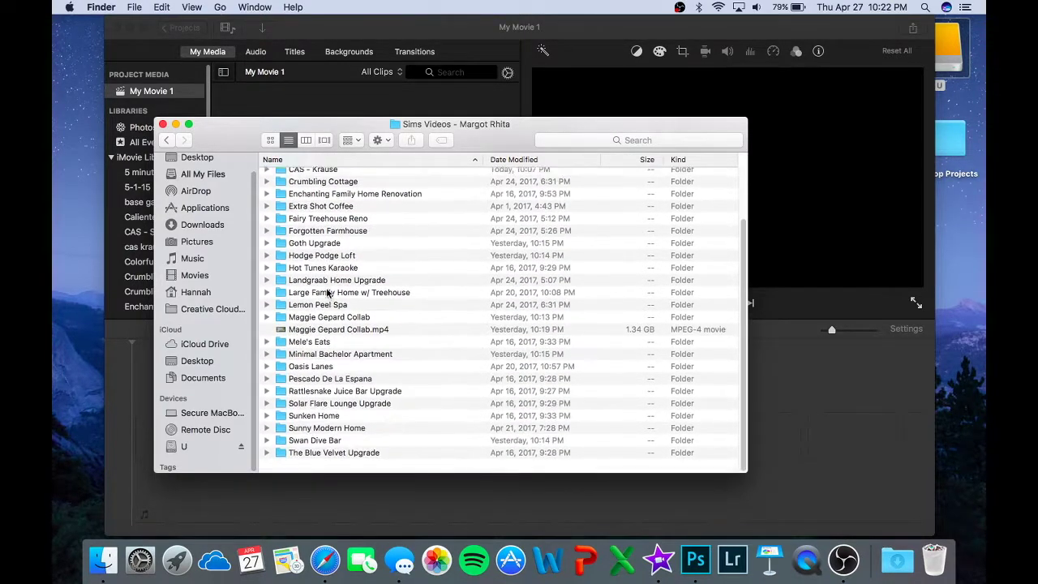
scroll(301, 234, up, 3)
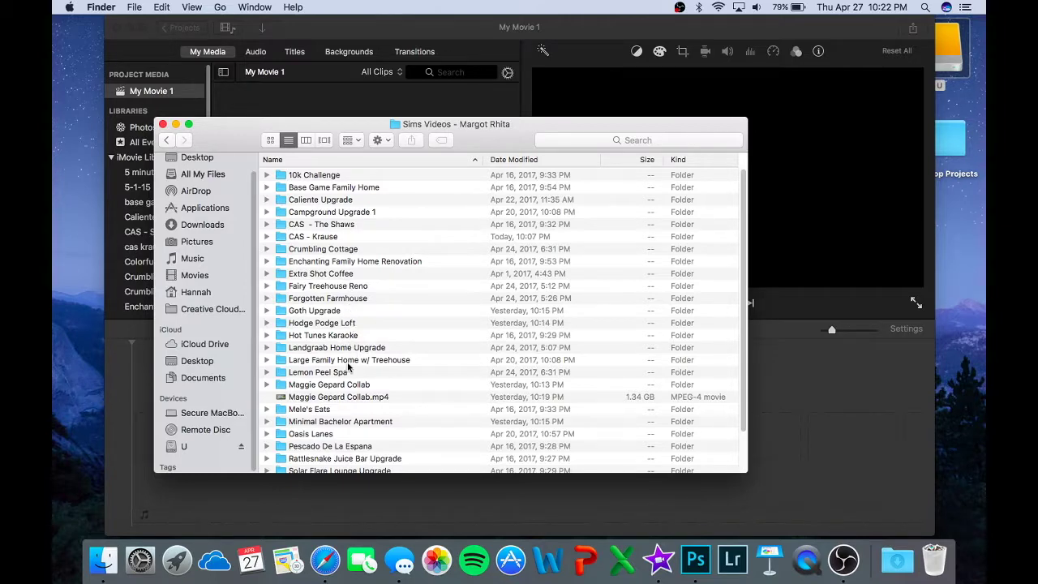
scroll(331, 462, down, 1)
scroll(331, 463, down, 3)
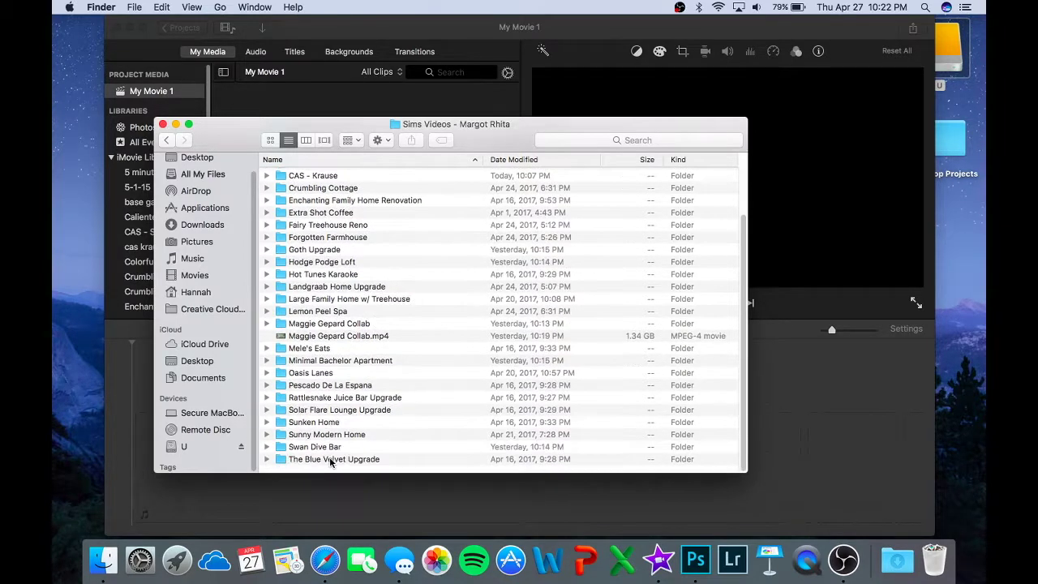
scroll(331, 462, up, 3)
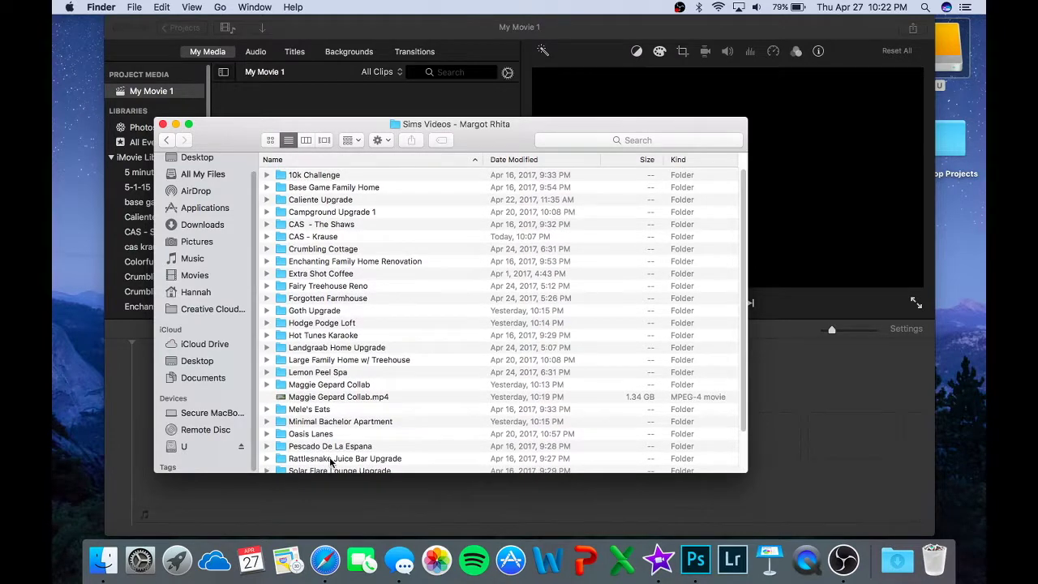
scroll(331, 463, down, 3)
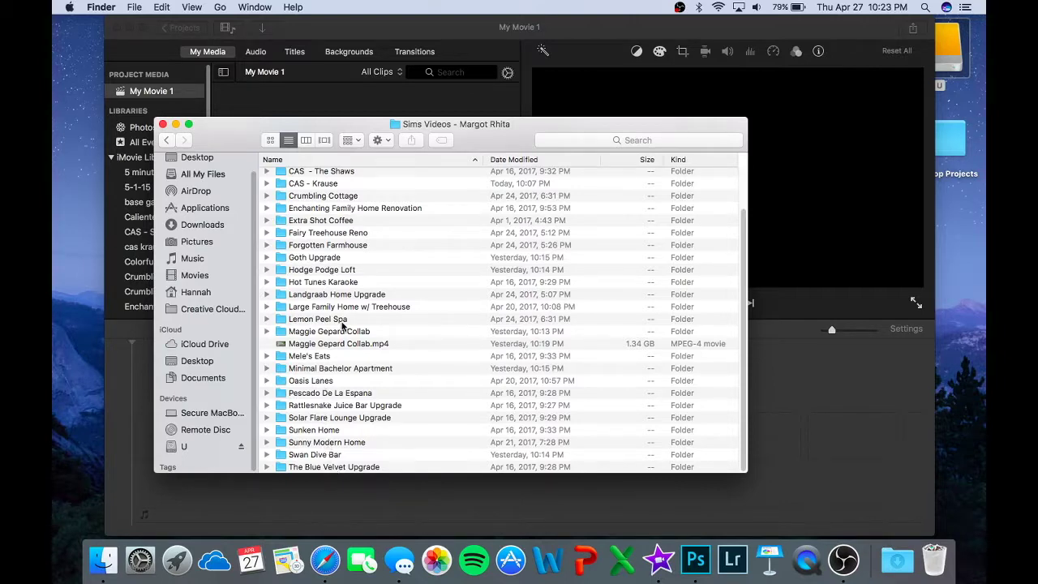
double_click(336, 442)
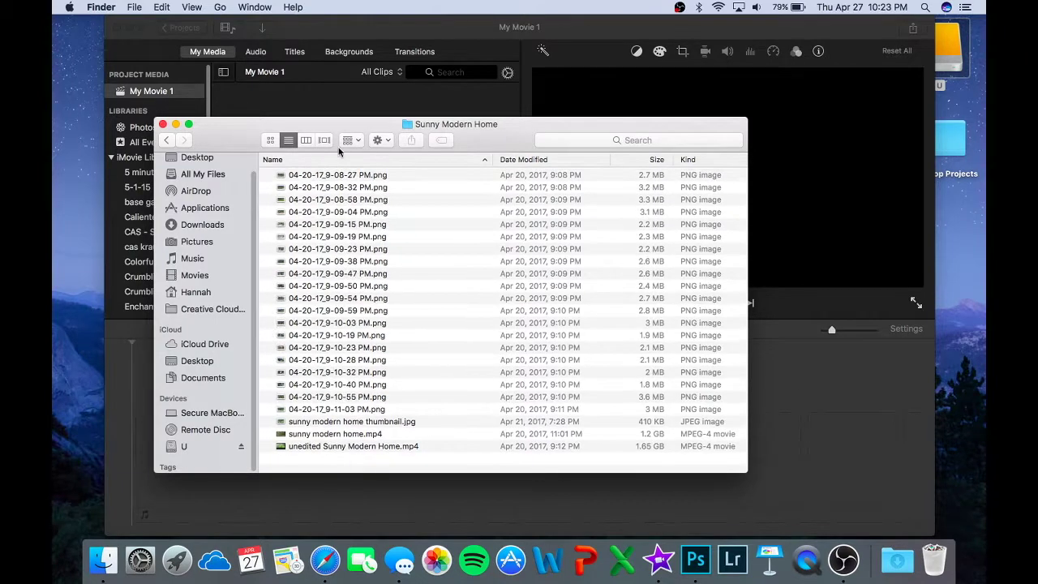
- Show the Sunny Modern Home folder in columns and preview several of its screenshots and the thumbnail image
click(327, 190)
click(307, 139)
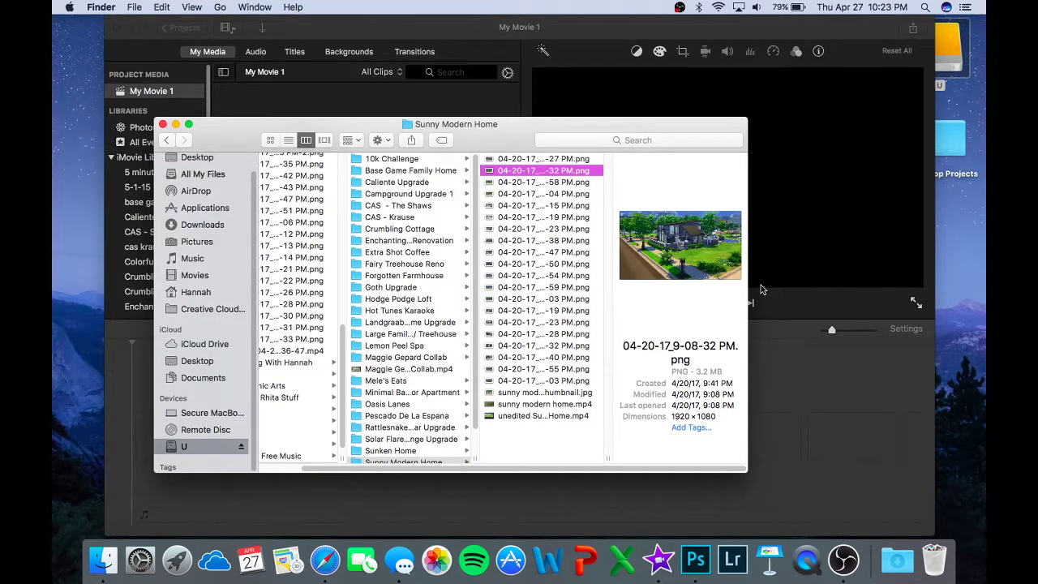
click(517, 218)
click(525, 264)
click(535, 310)
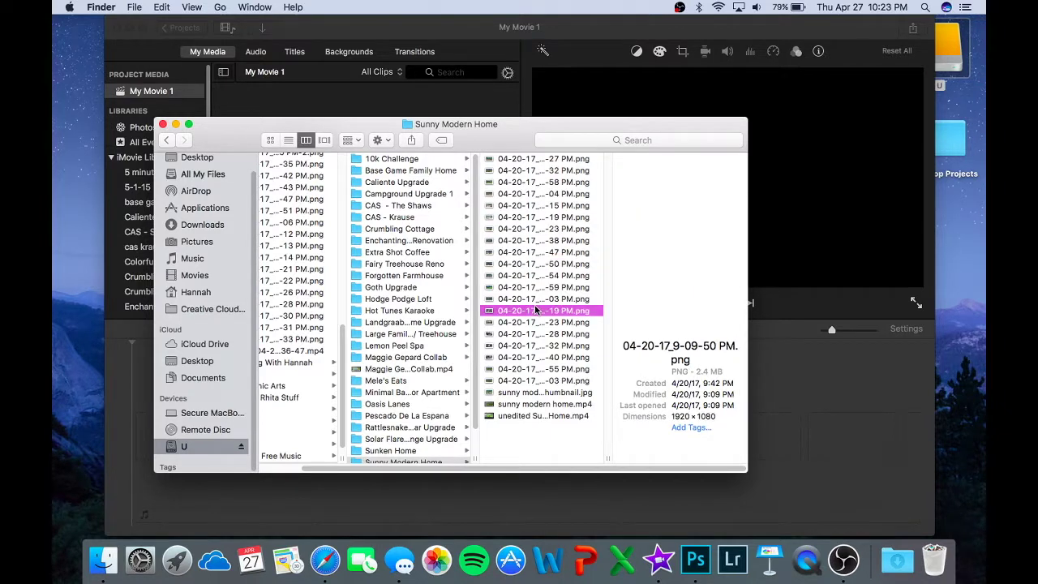
click(531, 393)
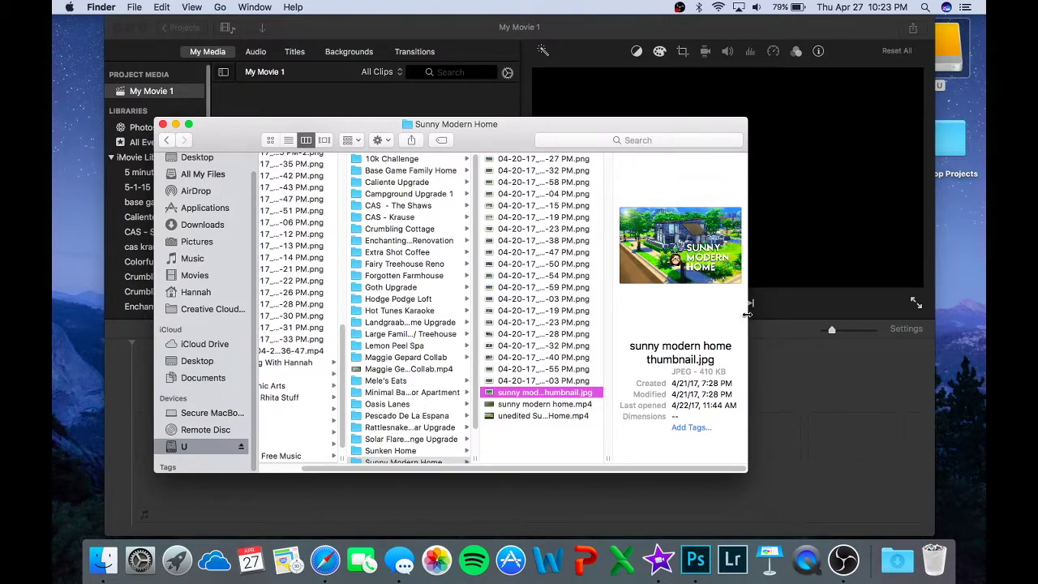
- Widen the Finder window and preview sunny modern home.mp4 and unedited Sunny Modern Home.mp4
drag(747, 472, 917, 480)
click(565, 405)
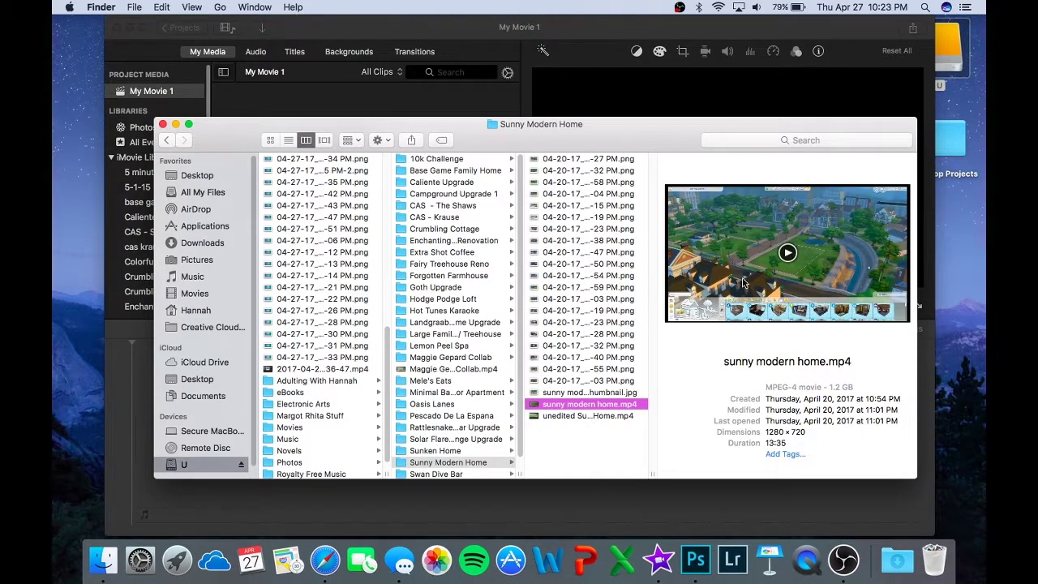
click(576, 416)
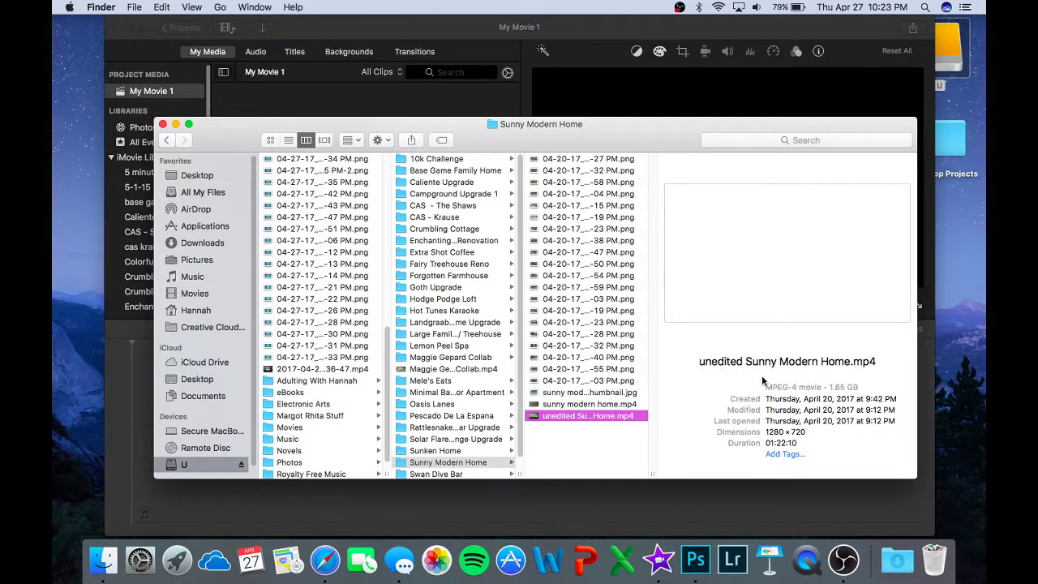
- Add unedited Sunny Modern Home.mp4 to the iMovie project's timeline and minimize the Finder window
drag(653, 148, 651, 64)
drag(560, 330, 219, 426)
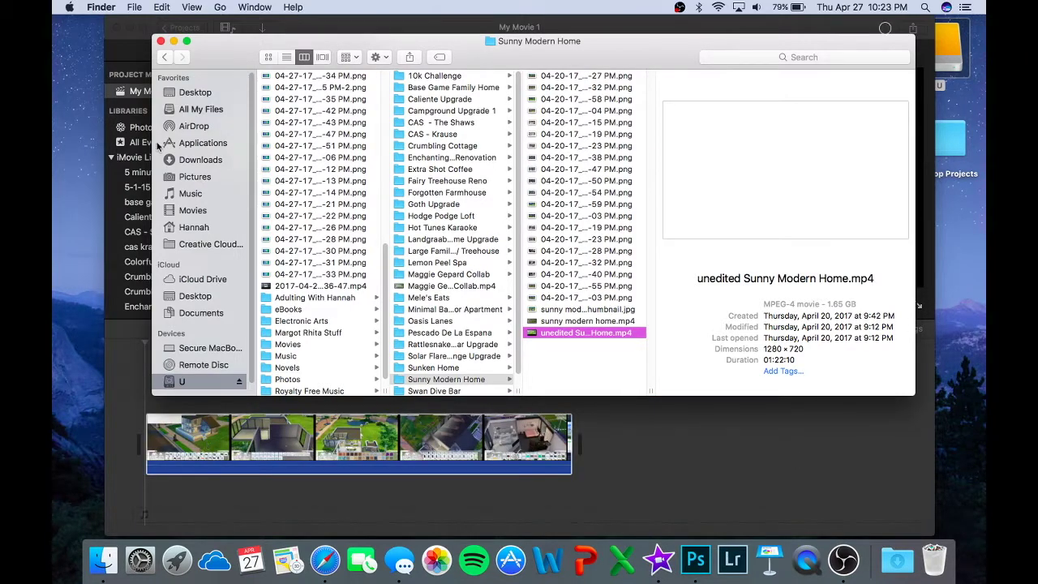
click(174, 43)
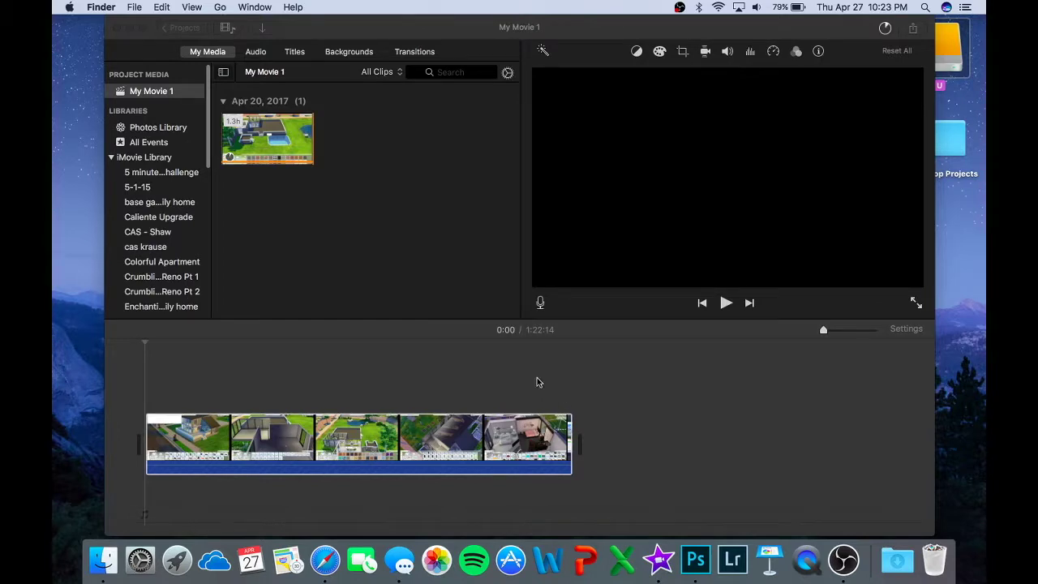
- Mute the audio of the unedited Sunny Modern Home clip in the iMovie timeline
click(342, 438)
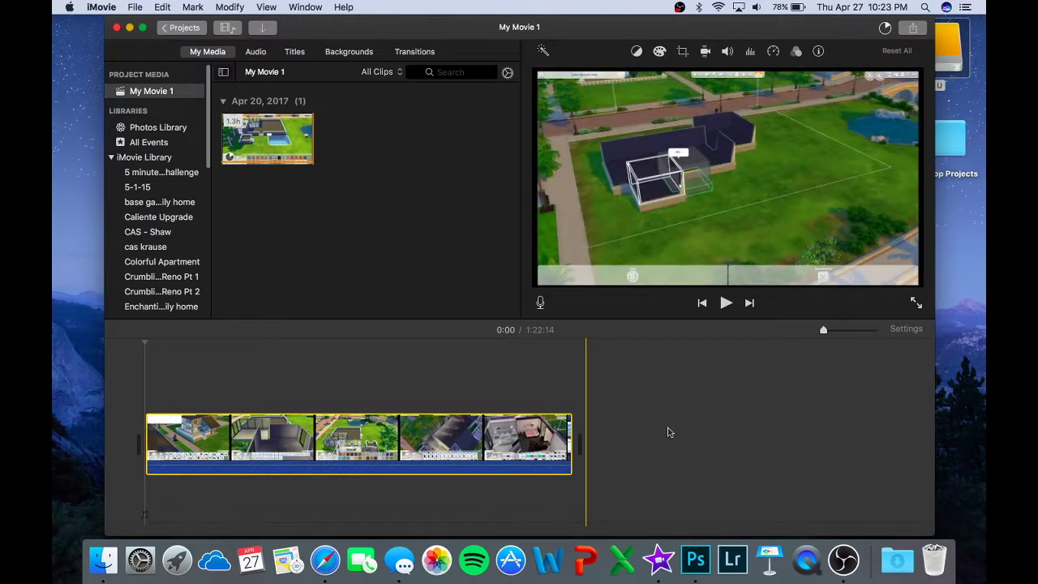
drag(824, 331, 833, 331)
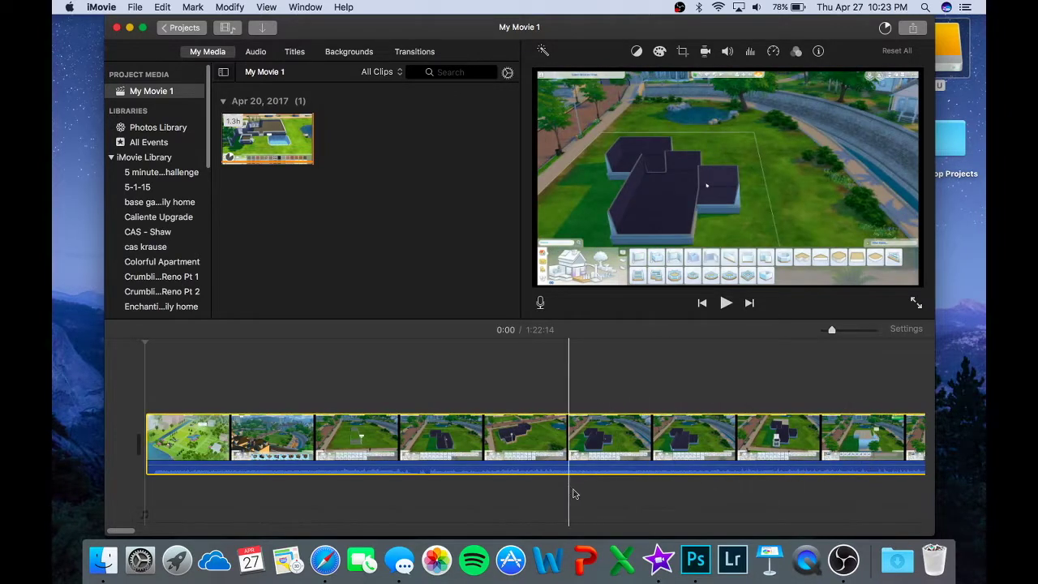
click(648, 468)
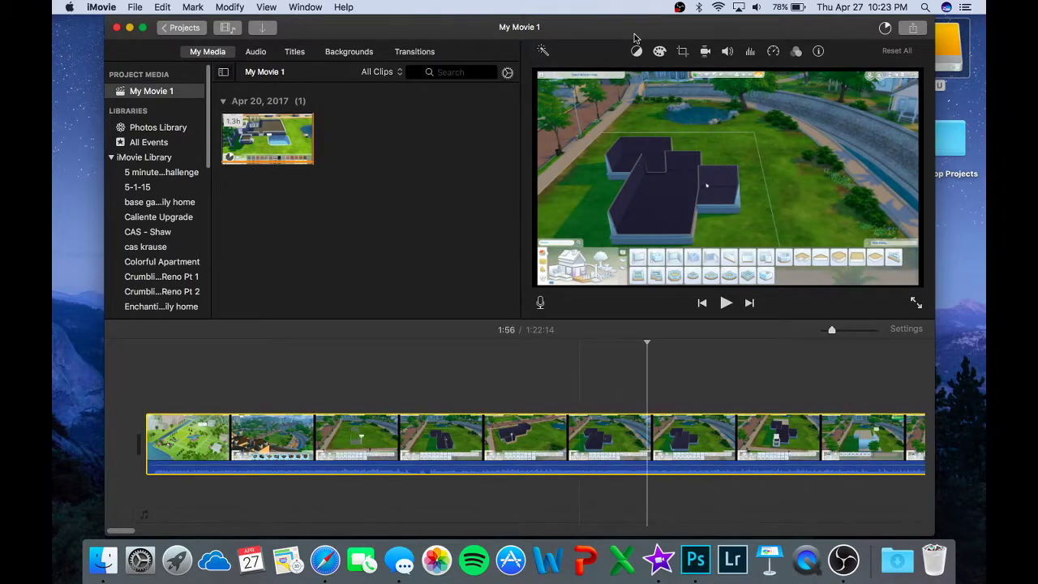
click(730, 52)
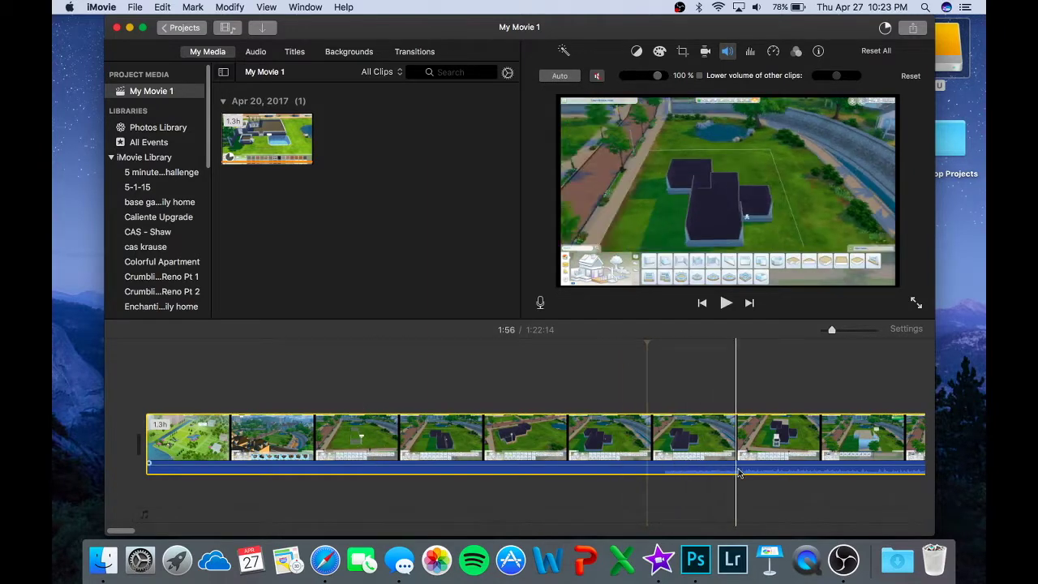
- Set the timeline clip's playback speed to a custom 500 percent
click(248, 439)
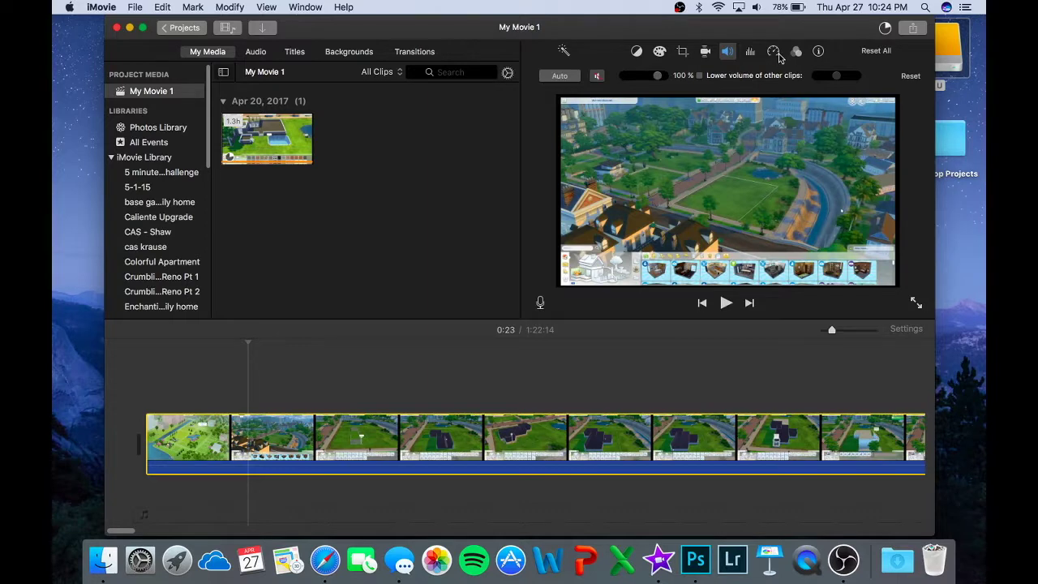
click(773, 52)
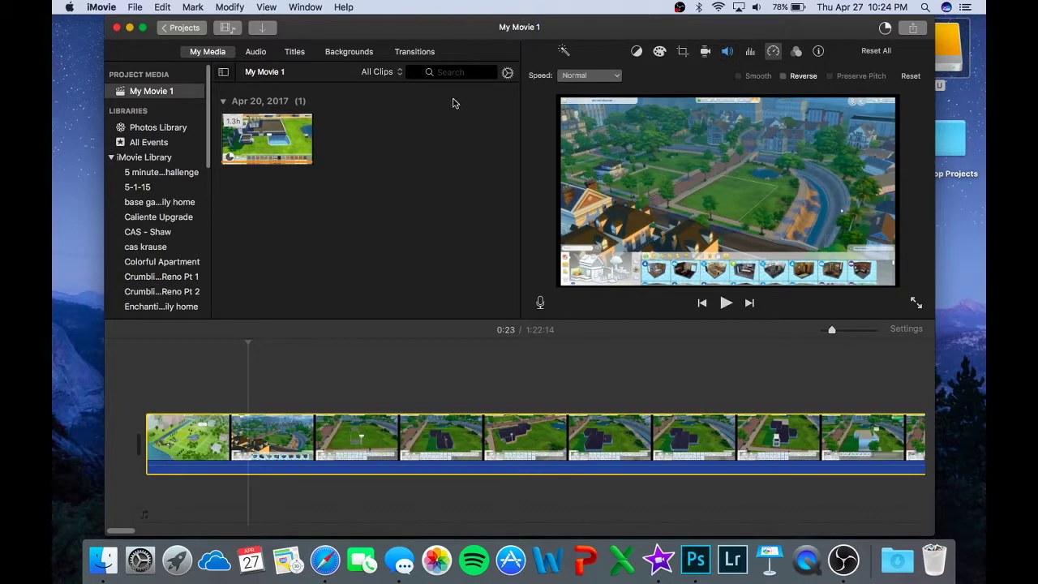
click(595, 77)
click(584, 132)
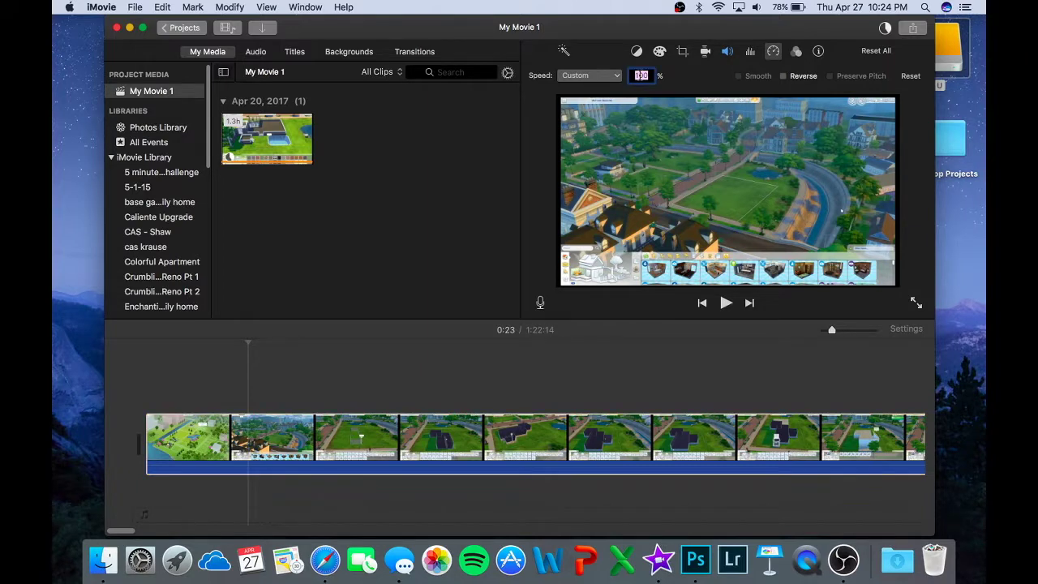
key(Return)
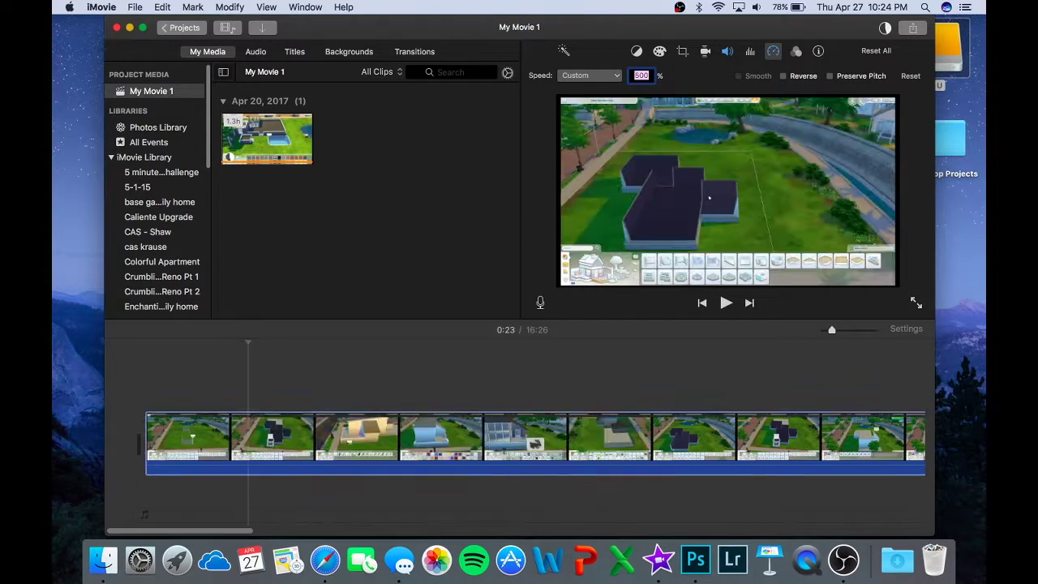
- Play the sped-up build clip from the start of the timeline to check its pace
click(375, 364)
scroll(515, 437, right, 5)
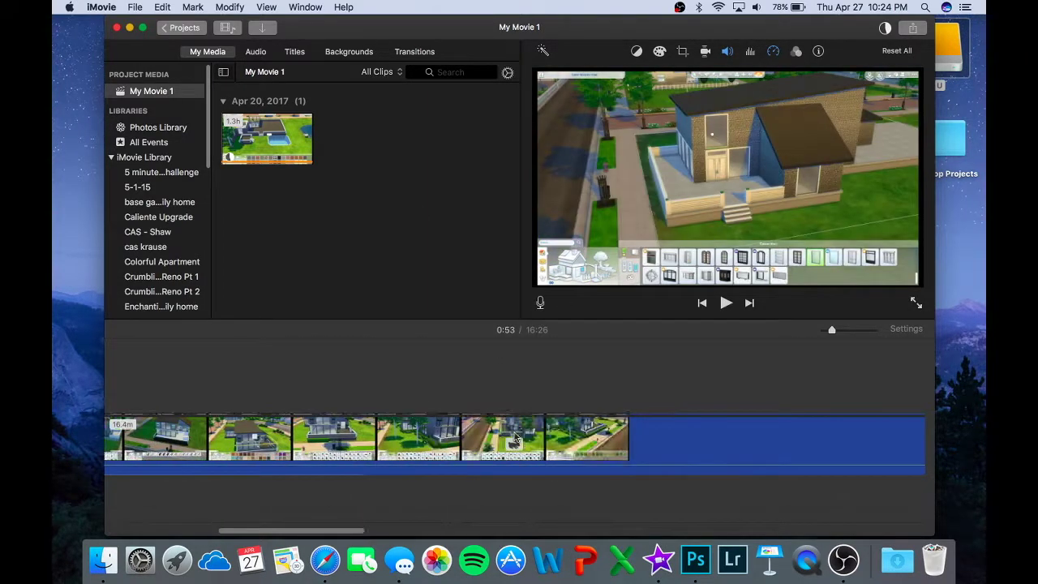
scroll(514, 439, left, 5)
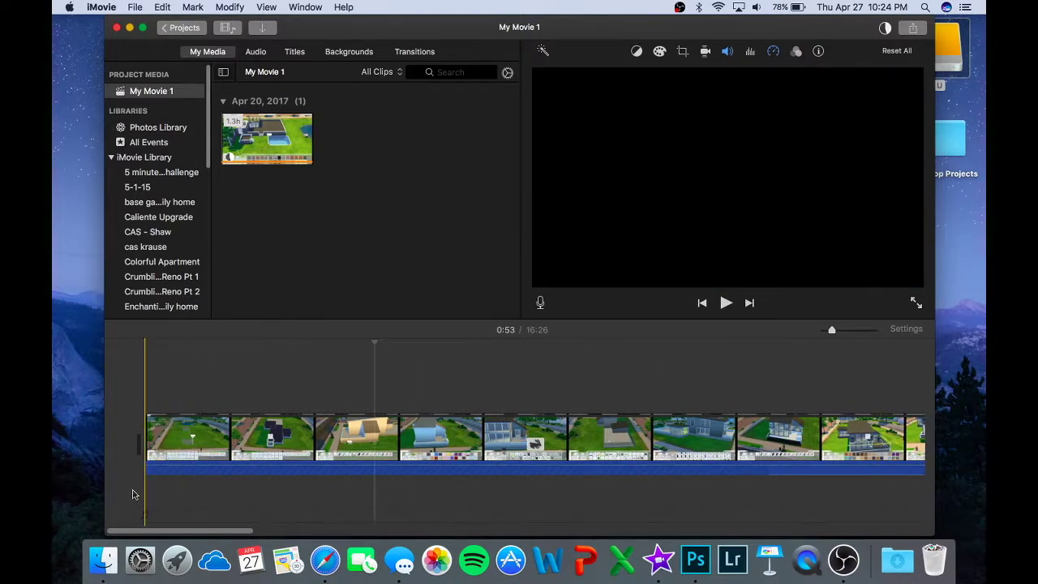
key(space)
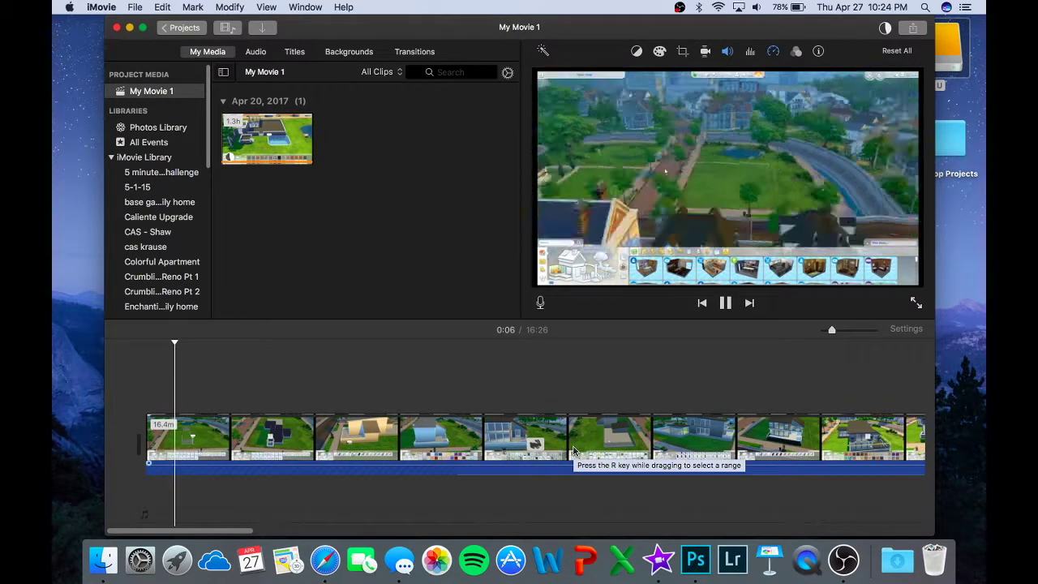
- Set the build clip's custom playback speed to 600 percent
click(774, 53)
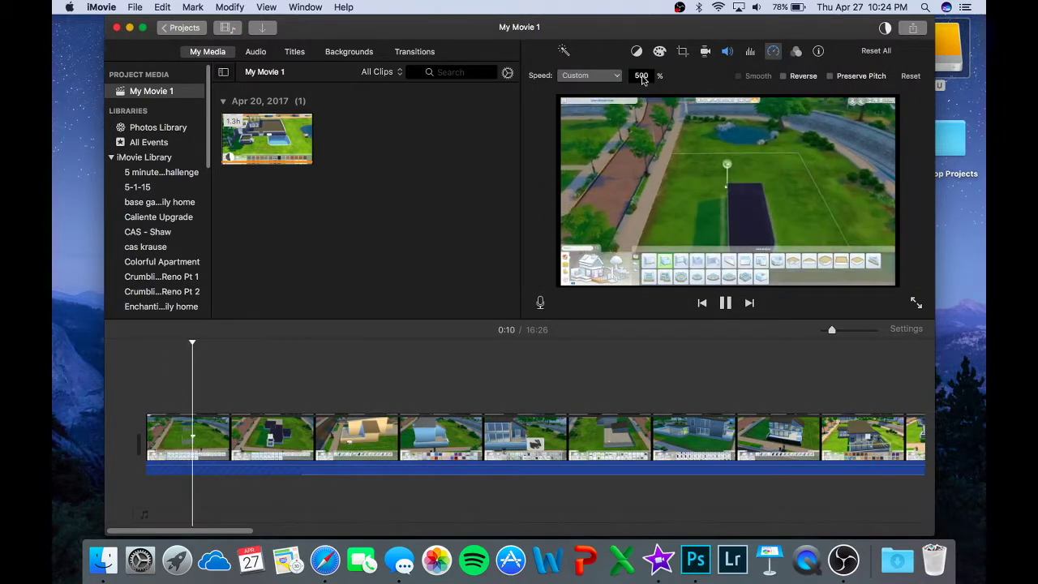
click(775, 51)
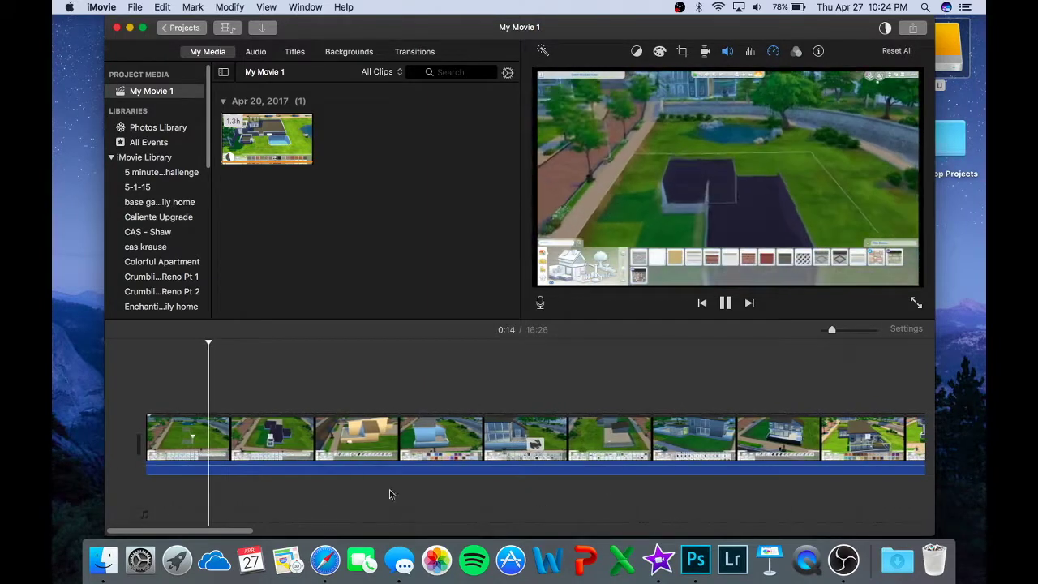
click(798, 51)
click(775, 52)
click(641, 75)
text(600)
key(Return)
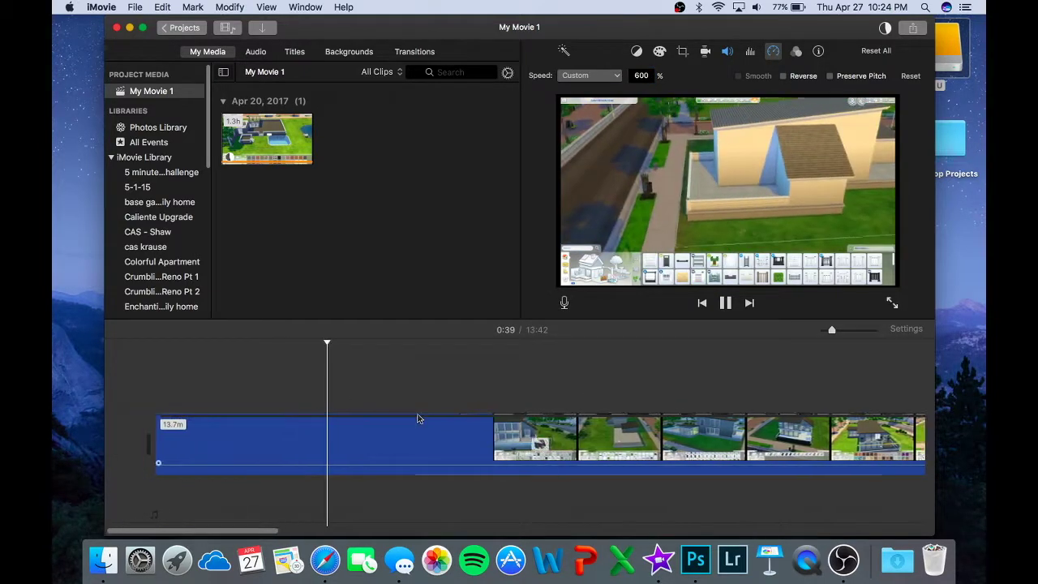
- Skim through the build clip along the timeline to examine how the footage runs at the new speed
click(714, 472)
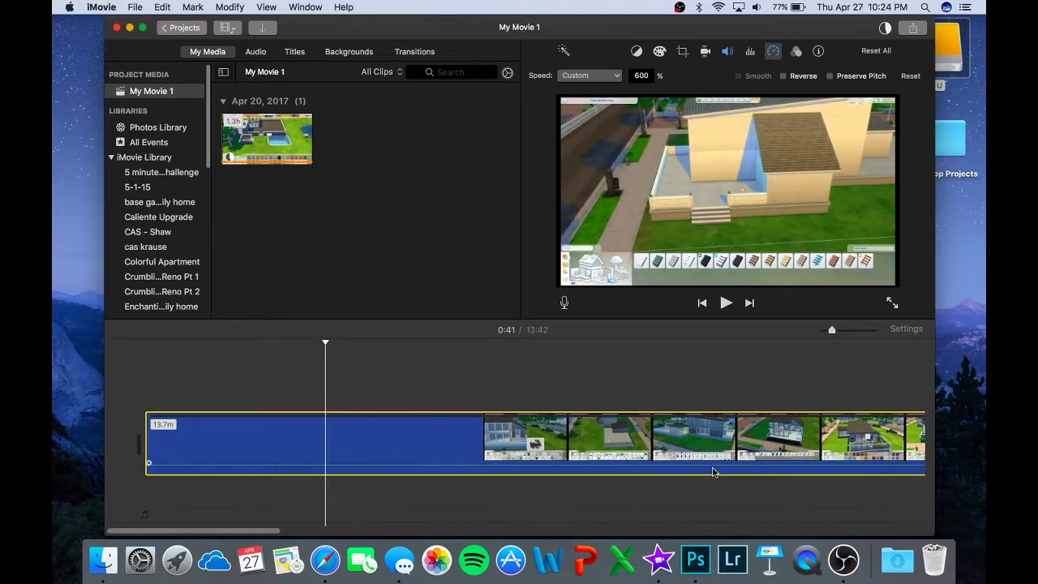
scroll(714, 471, right, 10)
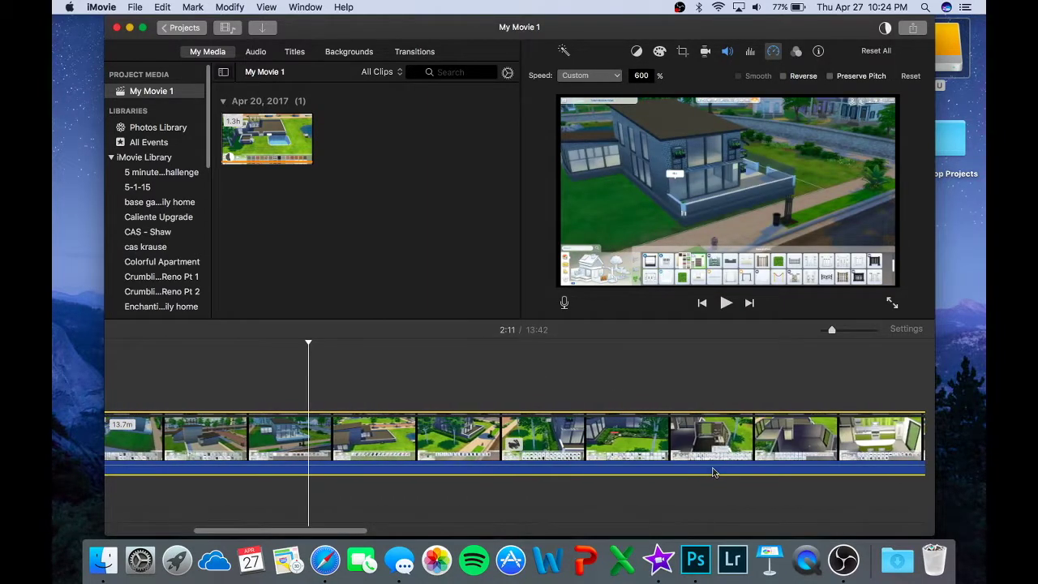
click(608, 453)
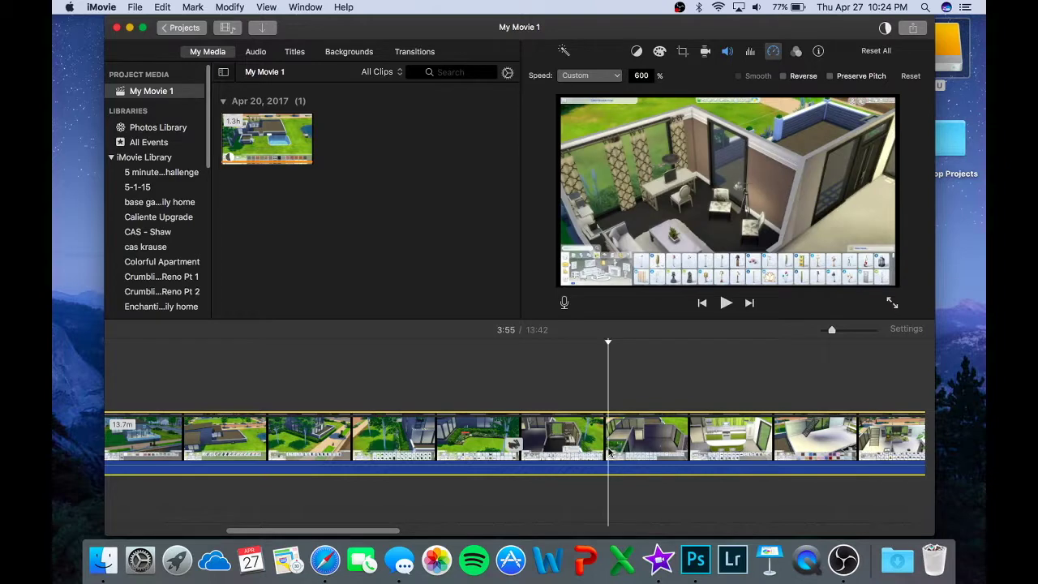
scroll(610, 452, left, 5)
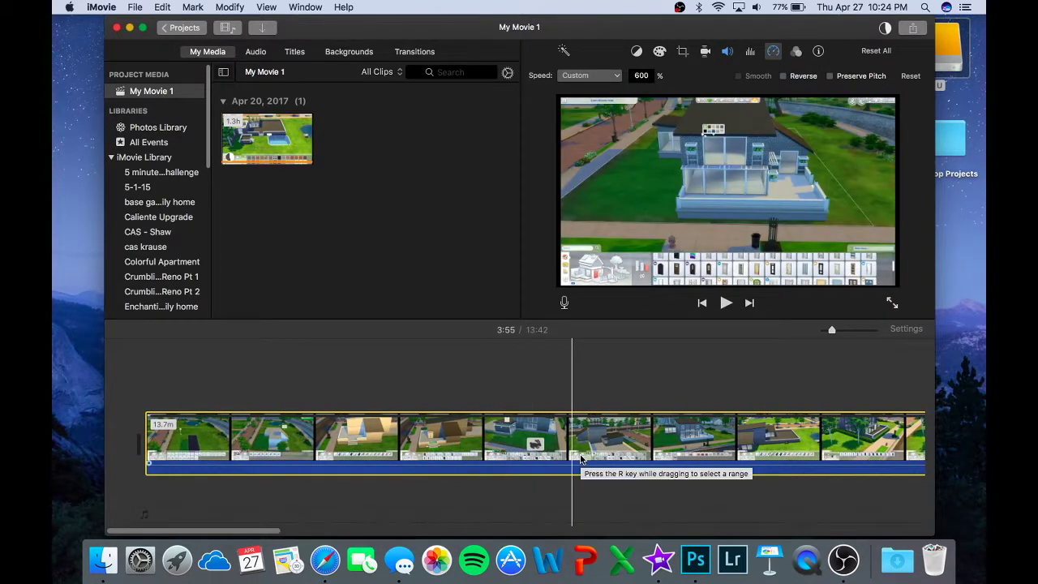
scroll(580, 459, right, 5)
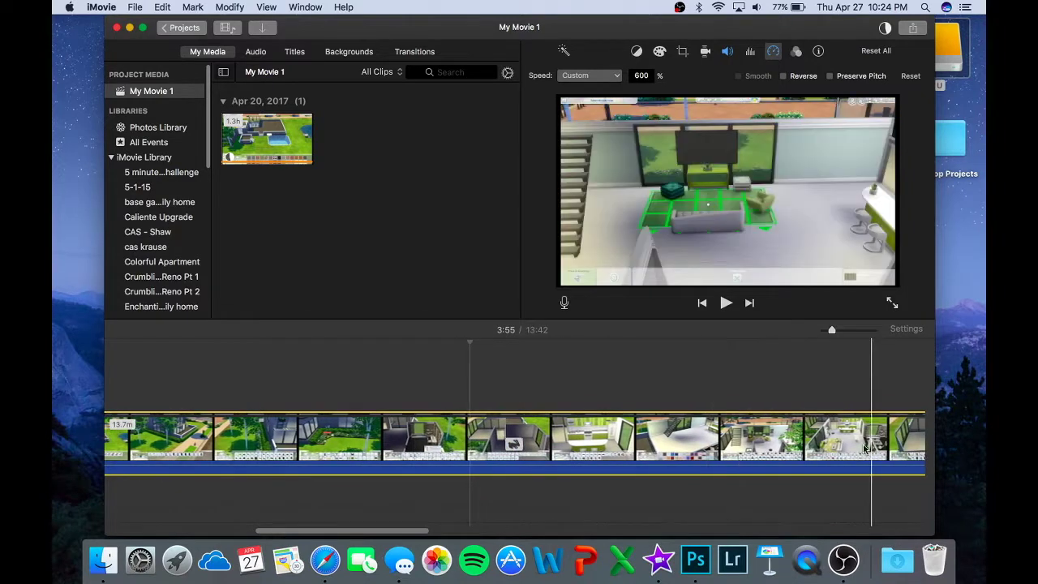
scroll(865, 449, right, 10)
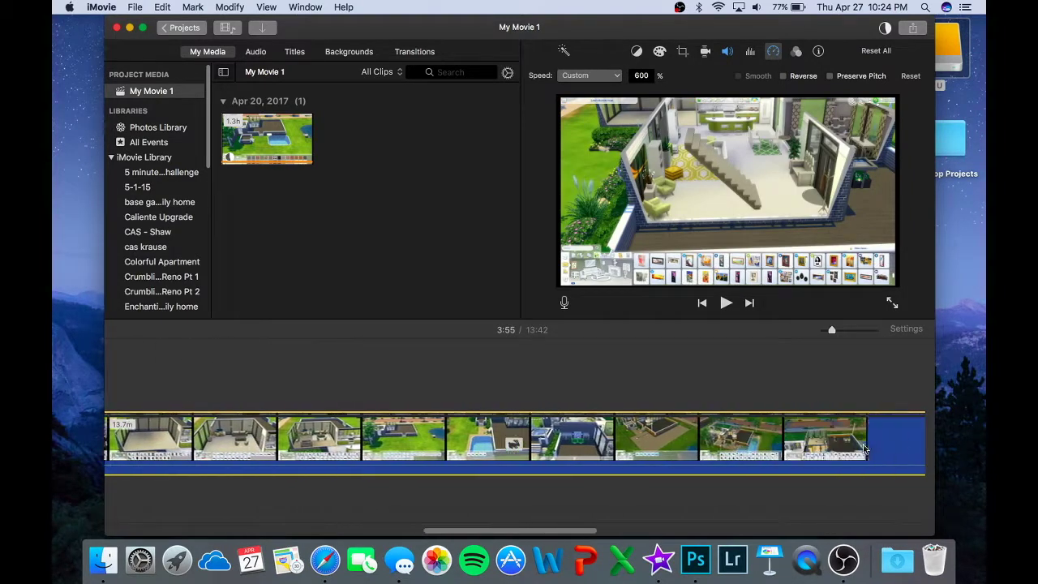
scroll(861, 453, right, 10)
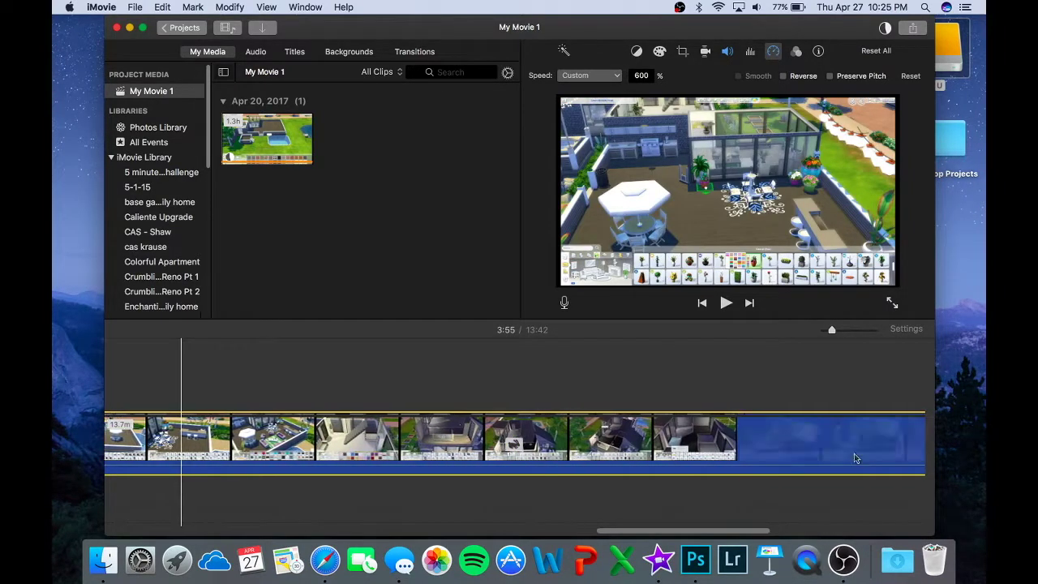
scroll(585, 442, left, 5)
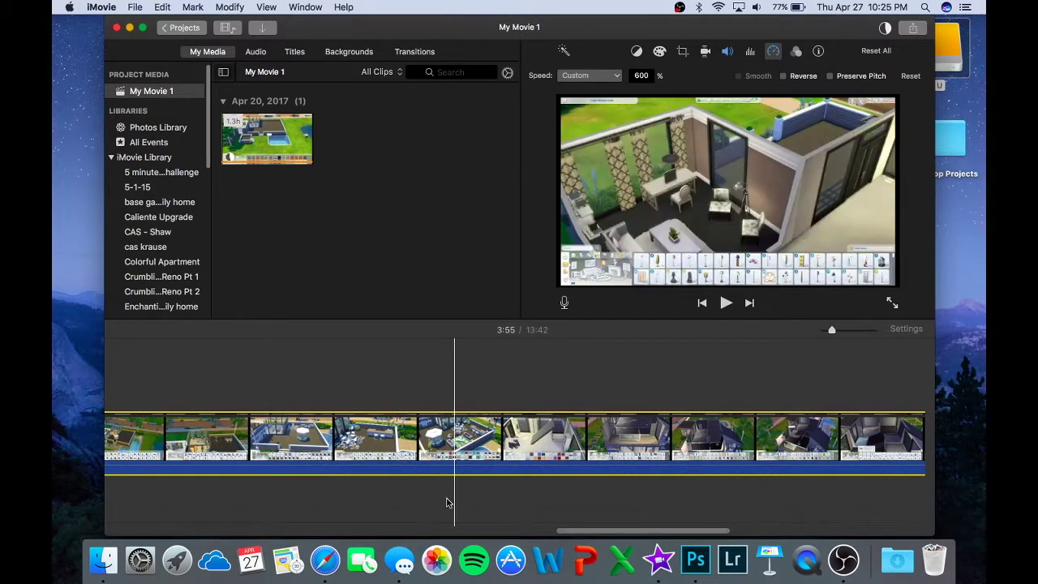
click(435, 503)
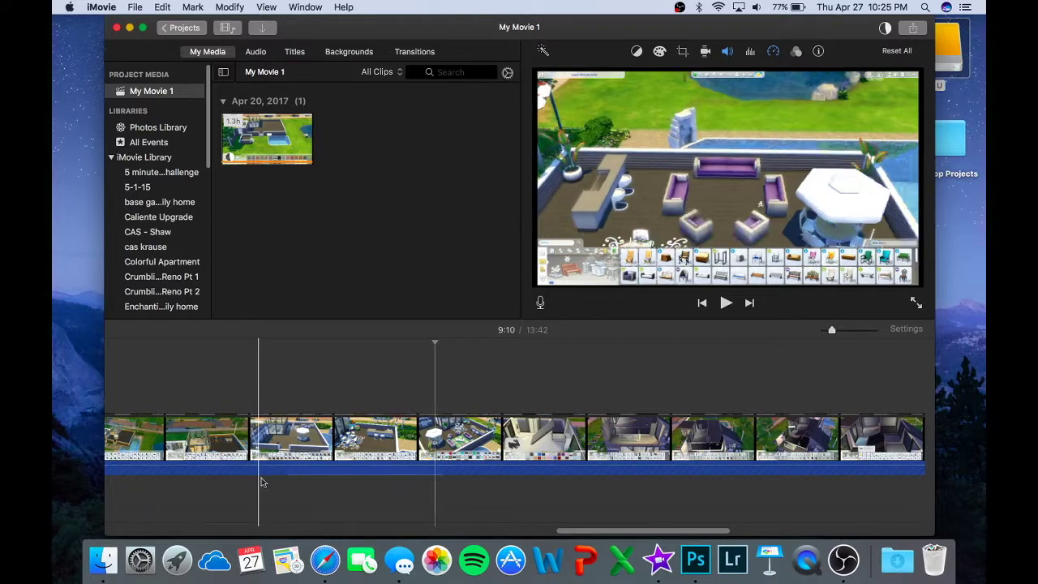
scroll(256, 478, left, 5)
scroll(257, 479, left, 10)
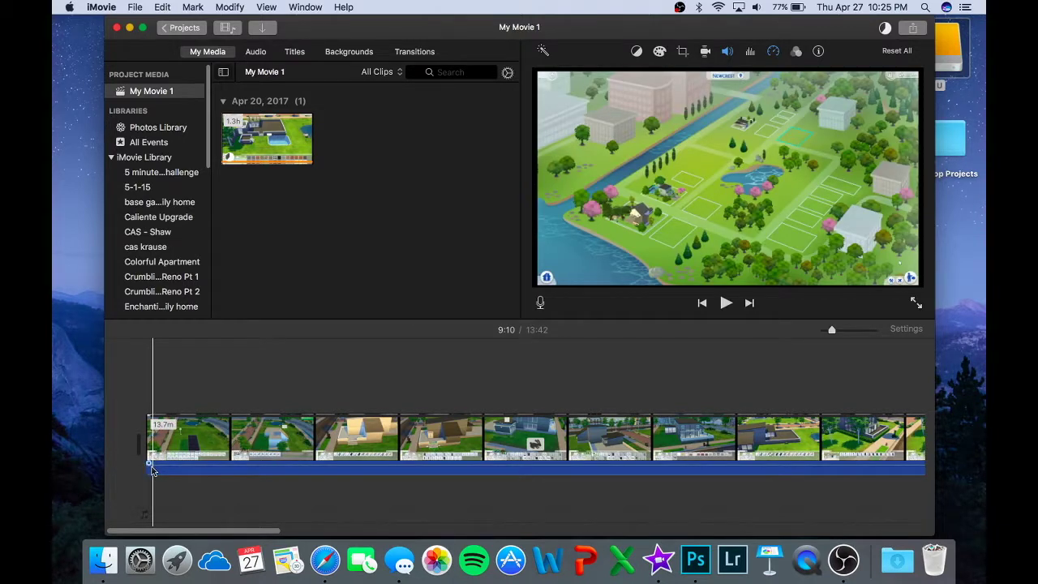
scroll(452, 471, right, 10)
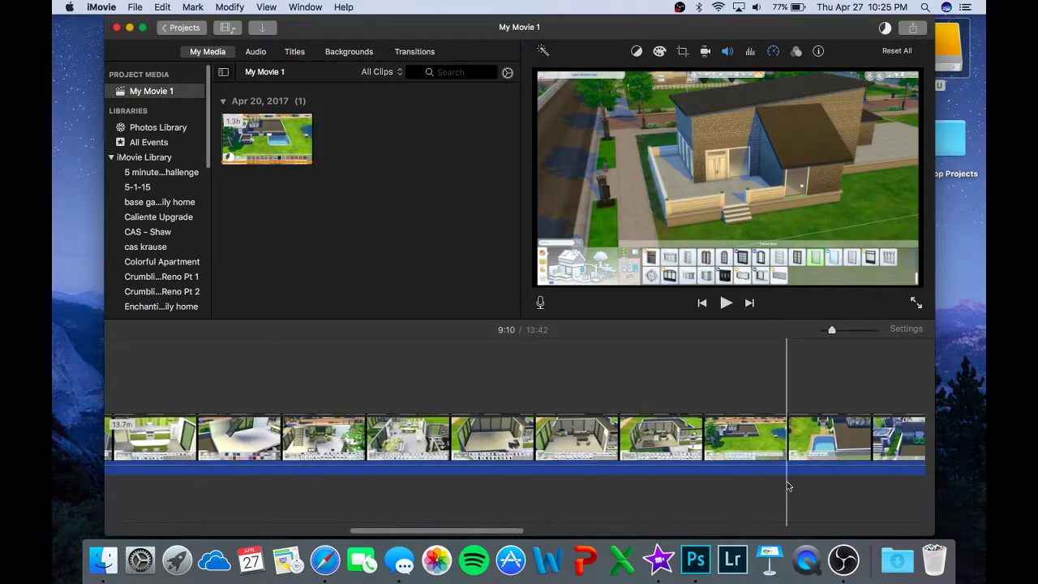
- Switch to OBS to check the running screen recording, and minimize its window
click(843, 561)
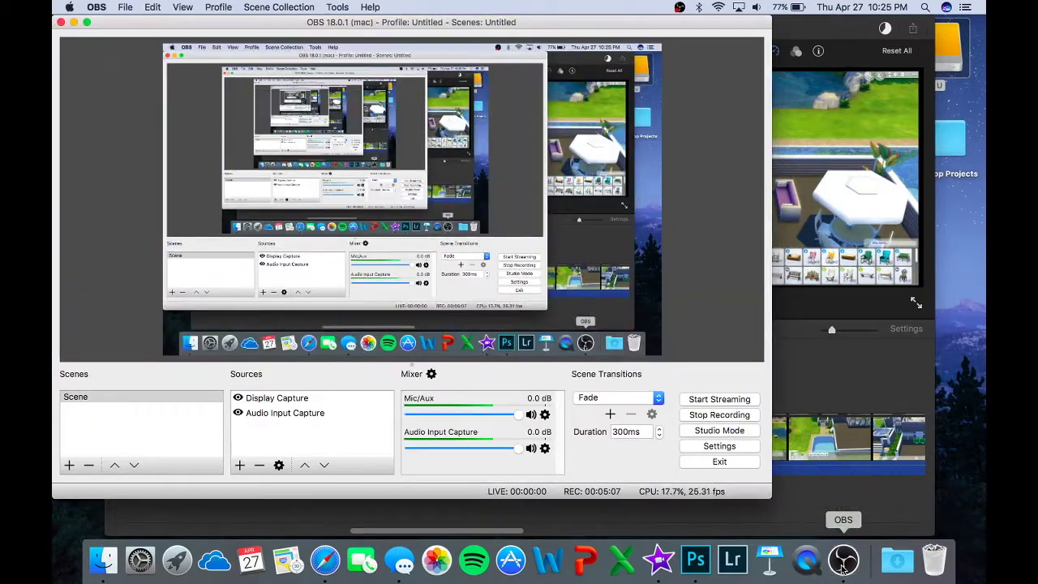
click(73, 22)
- Examine the end of the build clip and the timeline's overall length at different zoom levels, returning to the beginning
scroll(769, 399, right, 5)
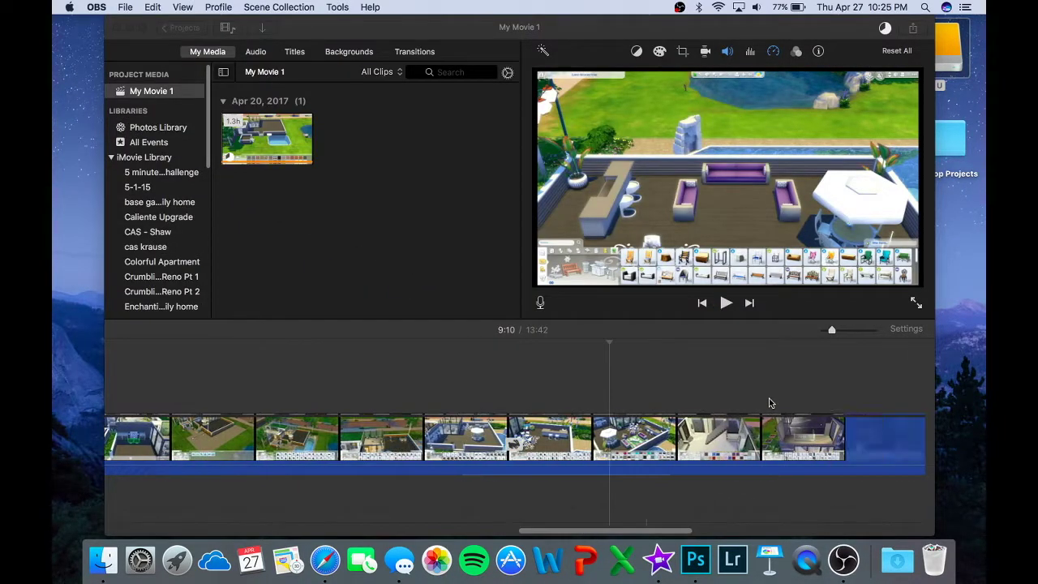
scroll(763, 399, right, 6)
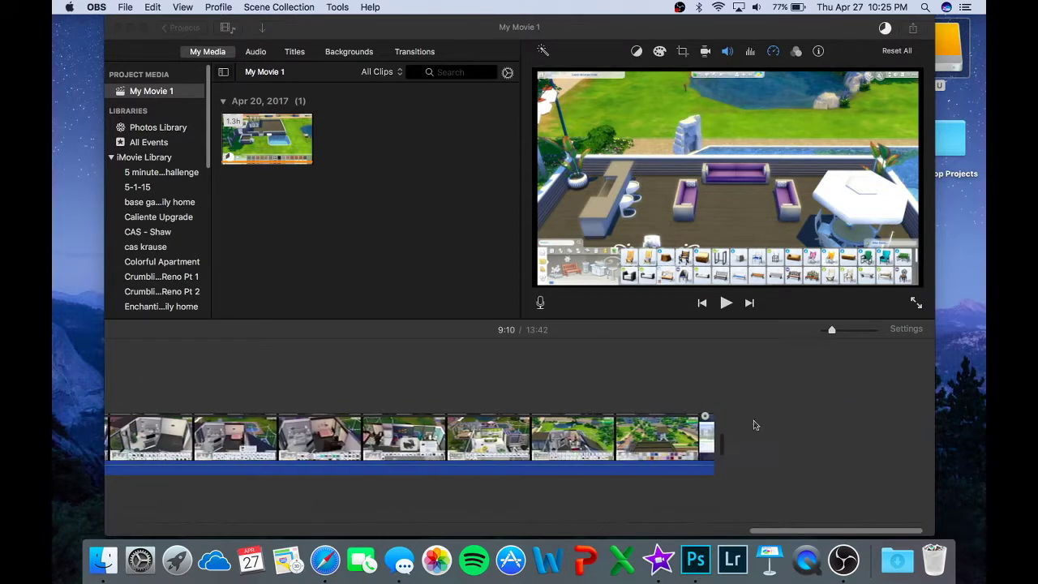
click(773, 475)
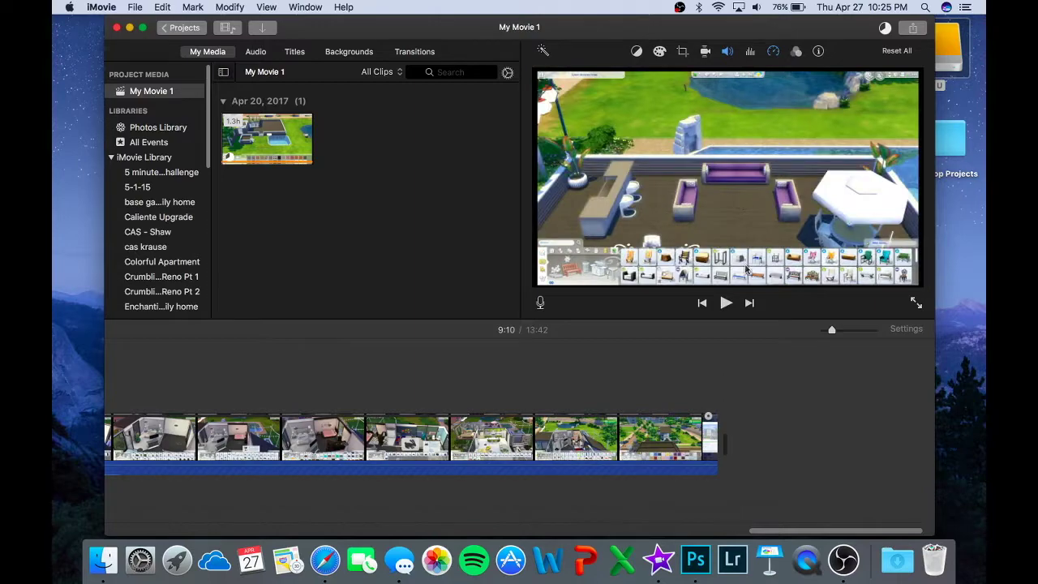
scroll(762, 463, right, 1)
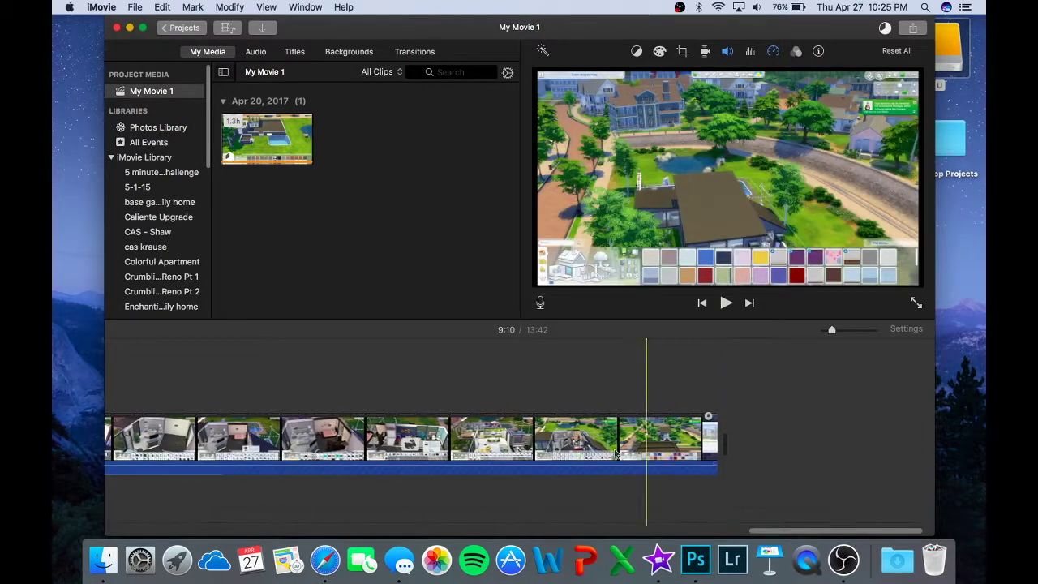
scroll(680, 479, left, 15)
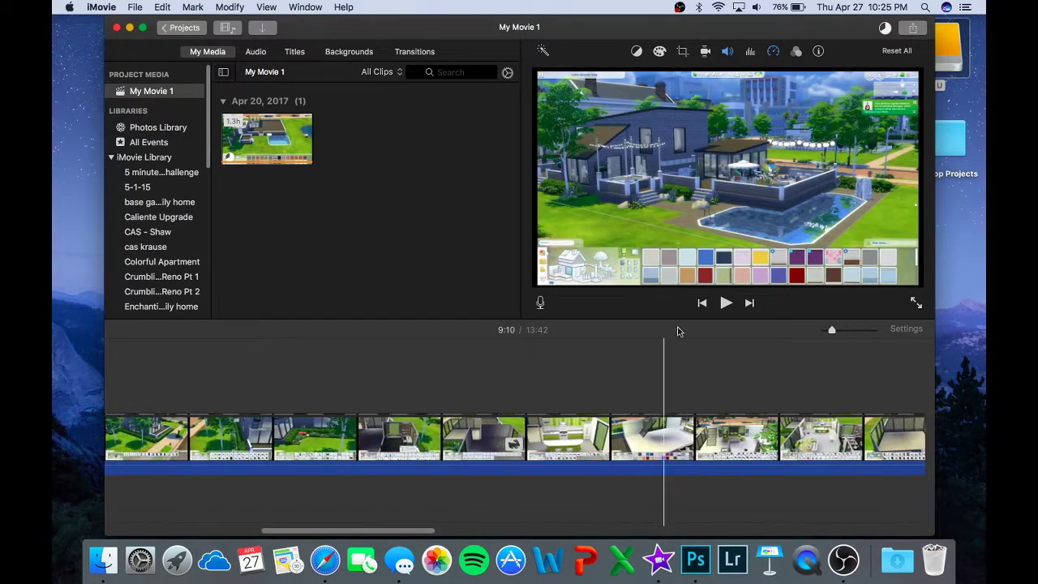
drag(831, 330, 813, 333)
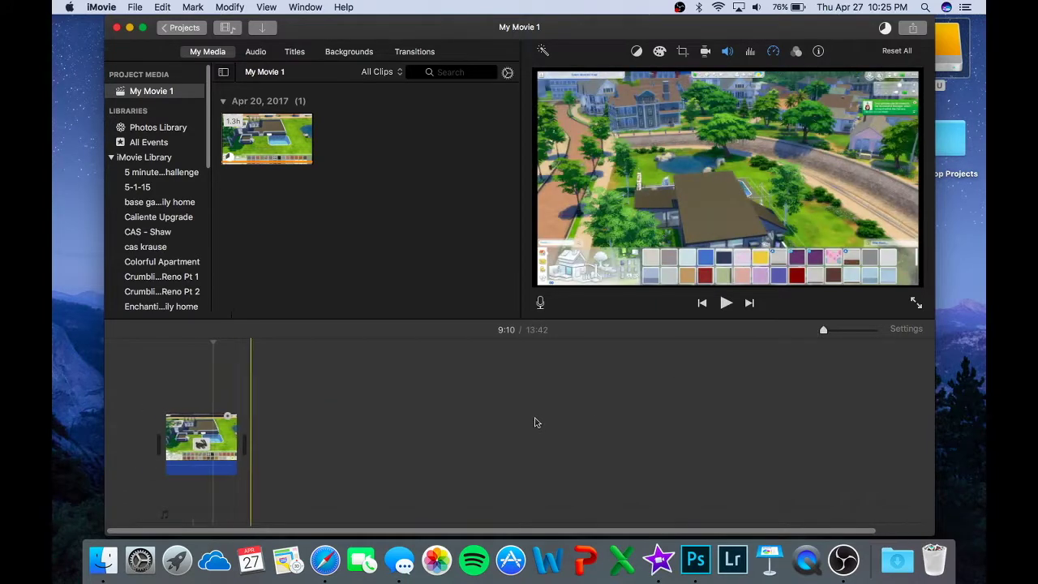
drag(824, 332, 830, 332)
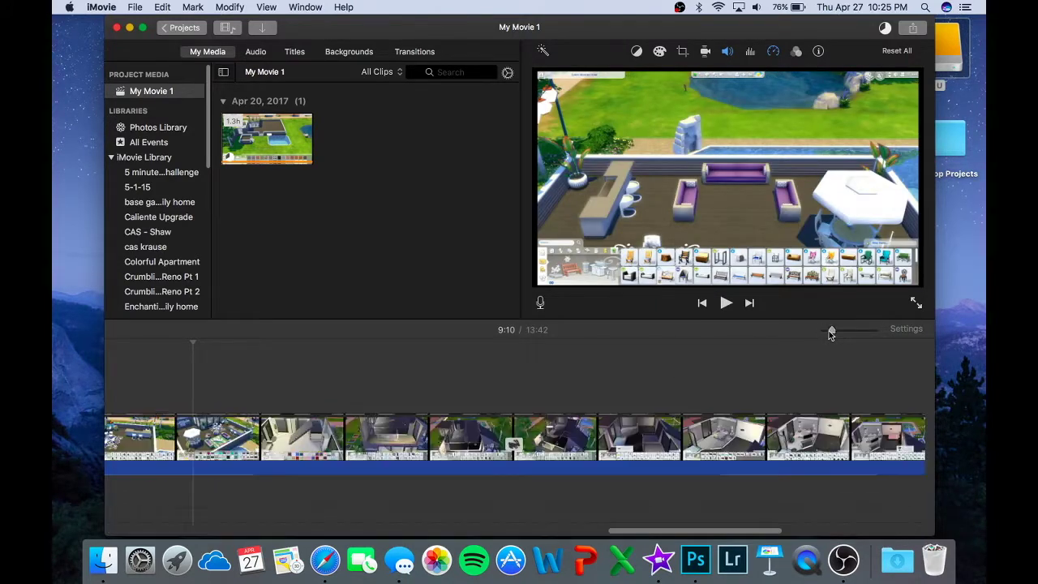
scroll(614, 366, left, 15)
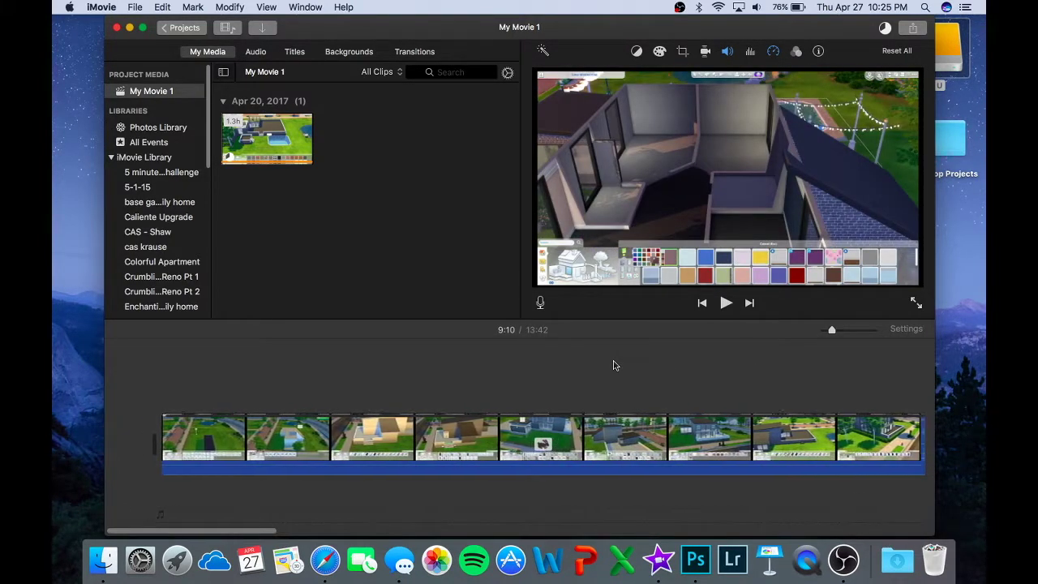
- Switch to Finder and add the green-screen Typing Intro video from the channel's assets folder above the start of the build clip in iMovie
click(909, 572)
click(911, 575)
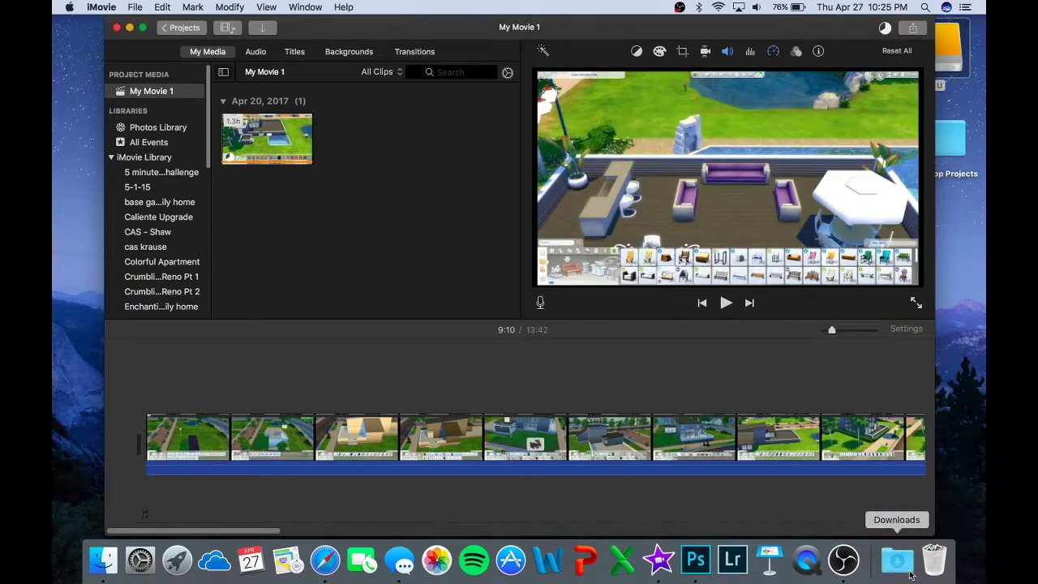
click(91, 573)
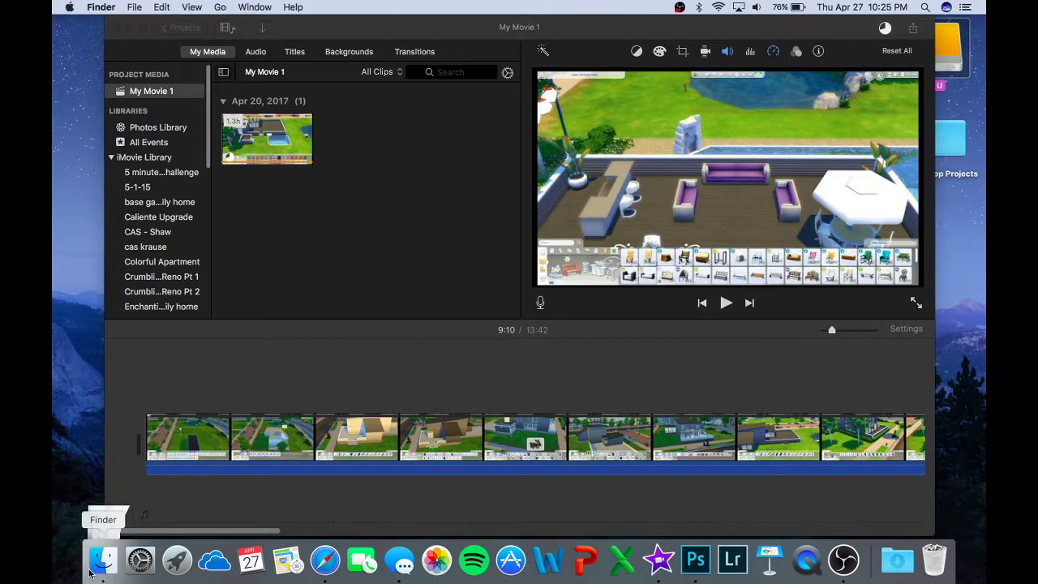
scroll(304, 369, down, 2)
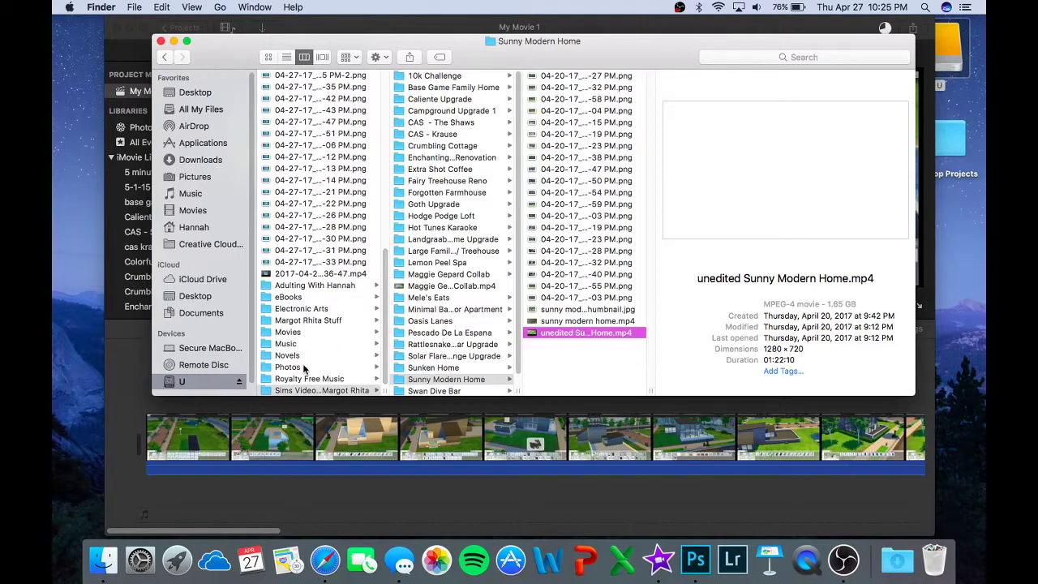
scroll(325, 308, down, 2)
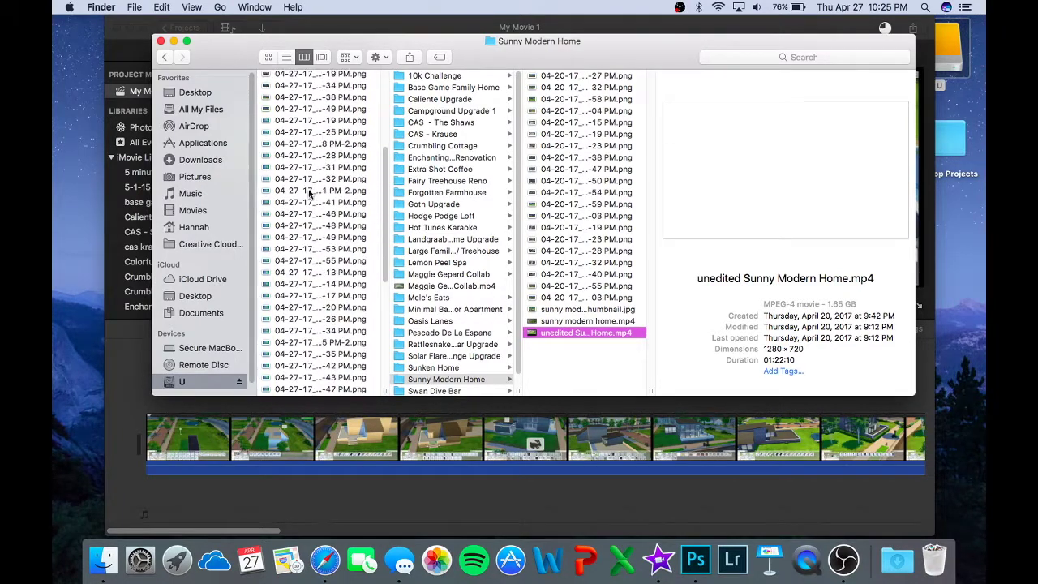
click(312, 319)
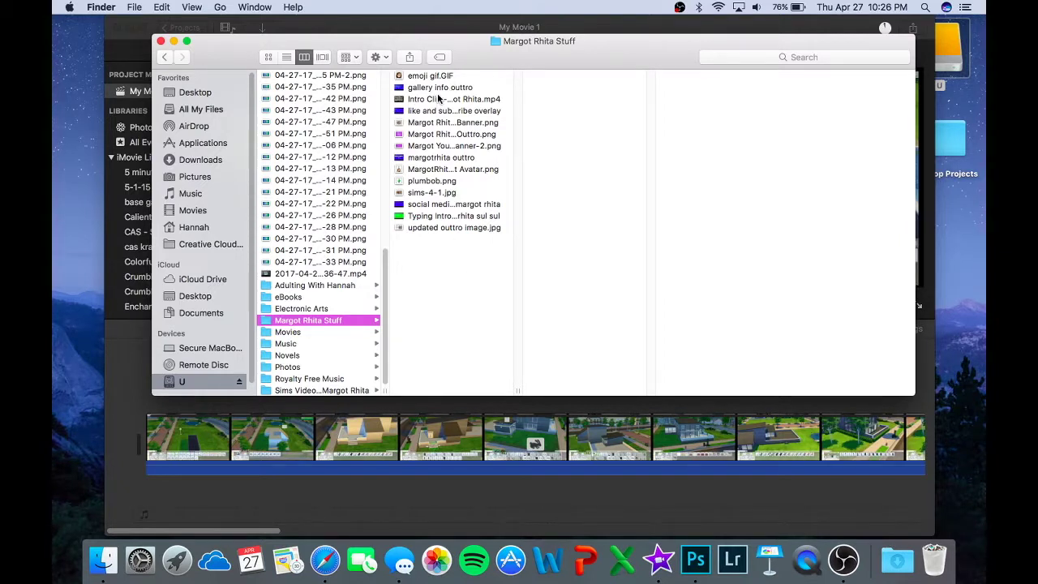
click(441, 218)
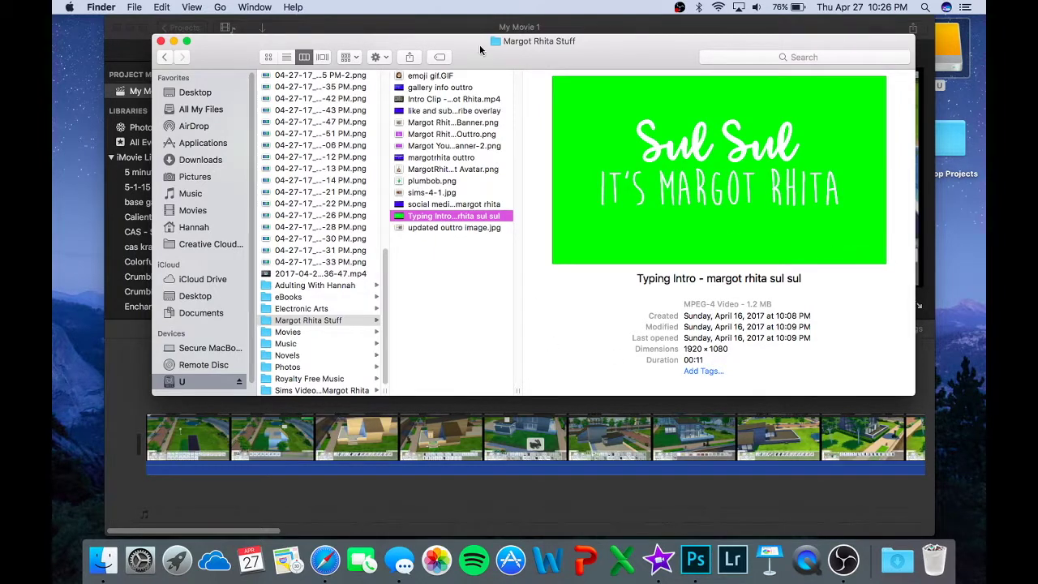
drag(480, 50, 475, 4)
drag(418, 203, 150, 400)
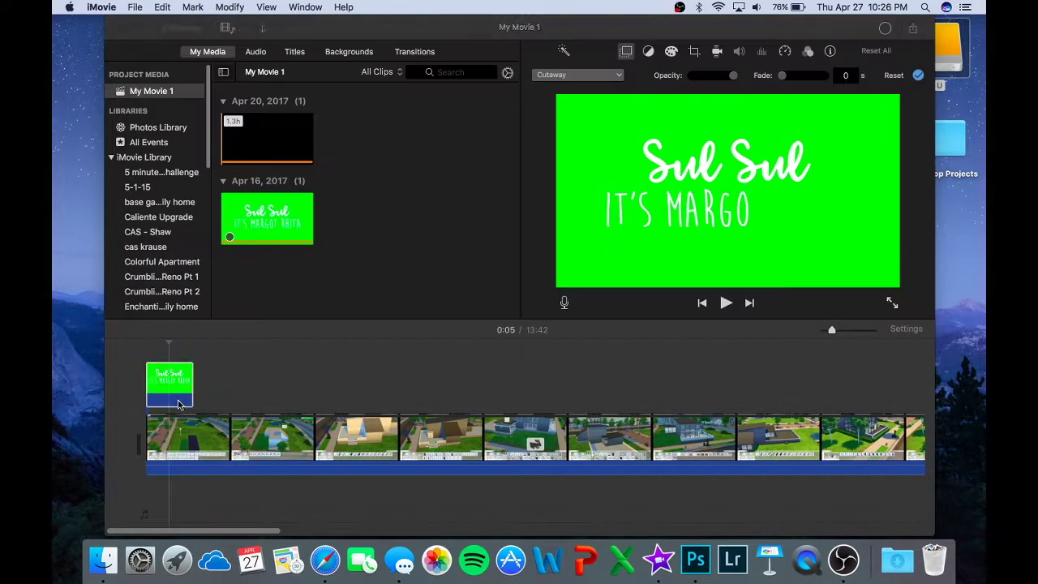
- Set the typing intro's overlay mode to Green/Blue Screen so its green background is keyed out over the build footage
click(627, 54)
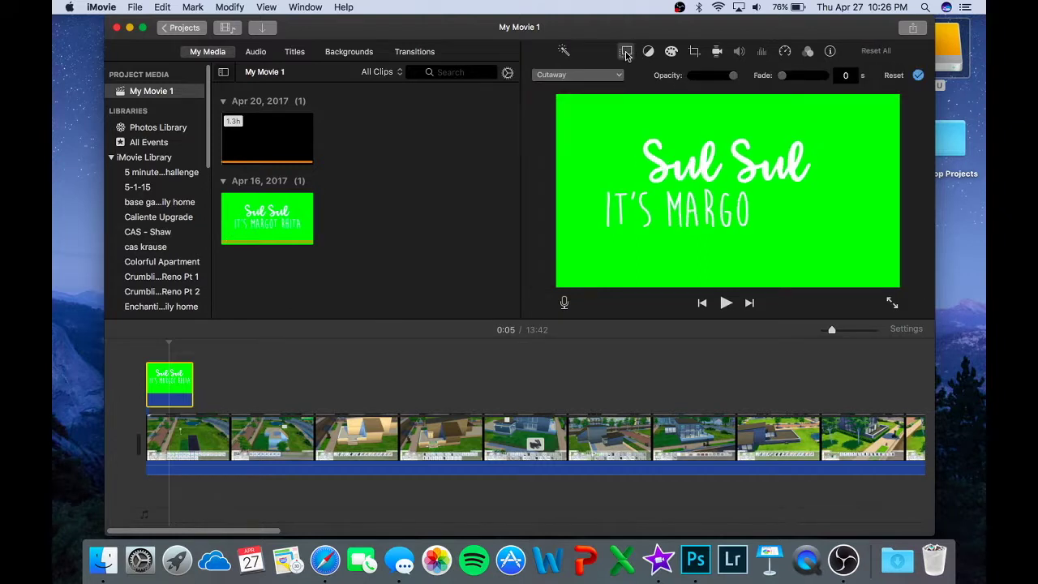
click(584, 76)
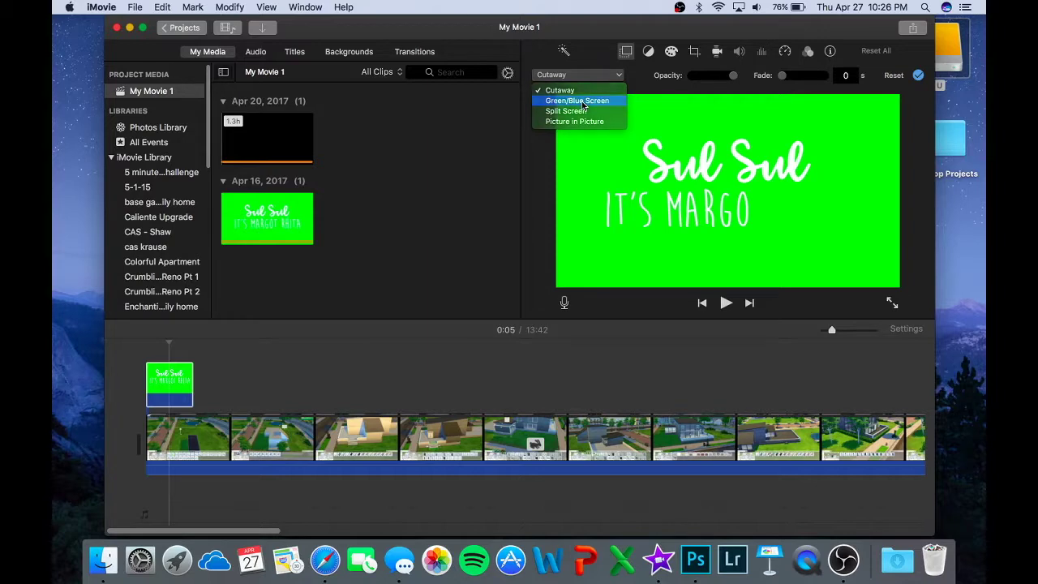
click(580, 101)
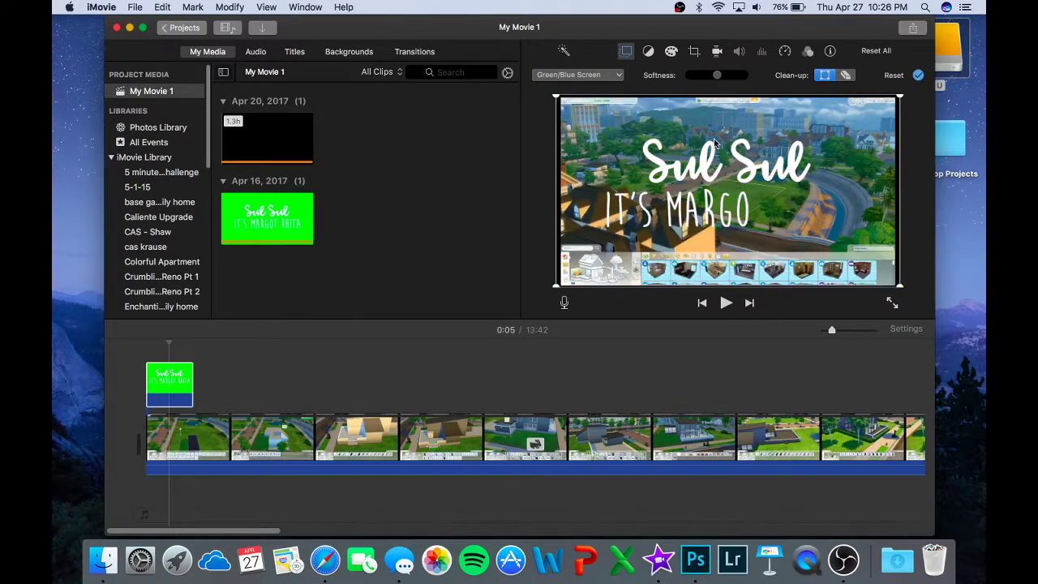
click(119, 385)
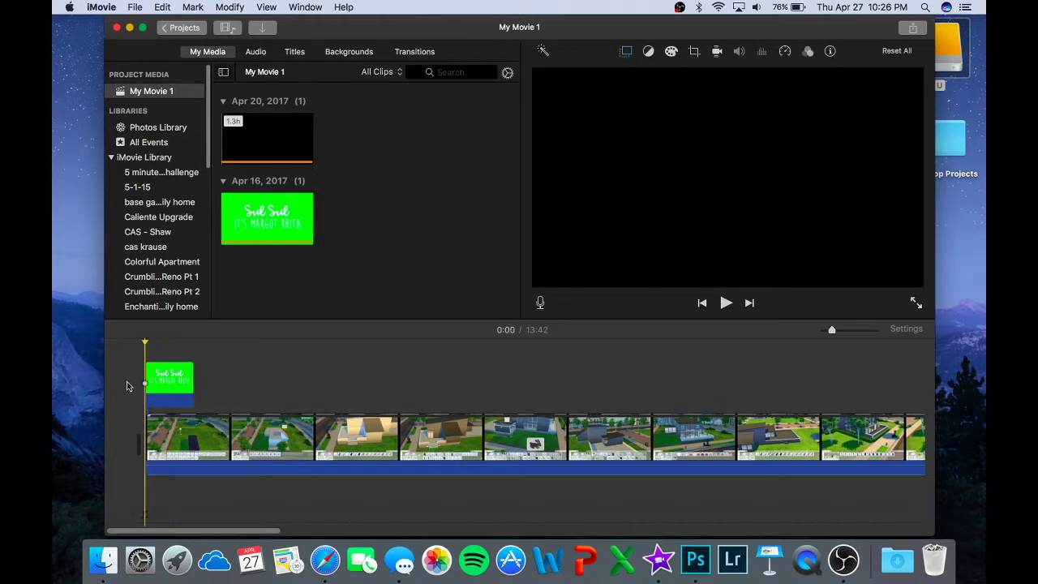
- Set the typing intro clip's speed to Fast 2x and play the movie from the beginning to check it
click(167, 385)
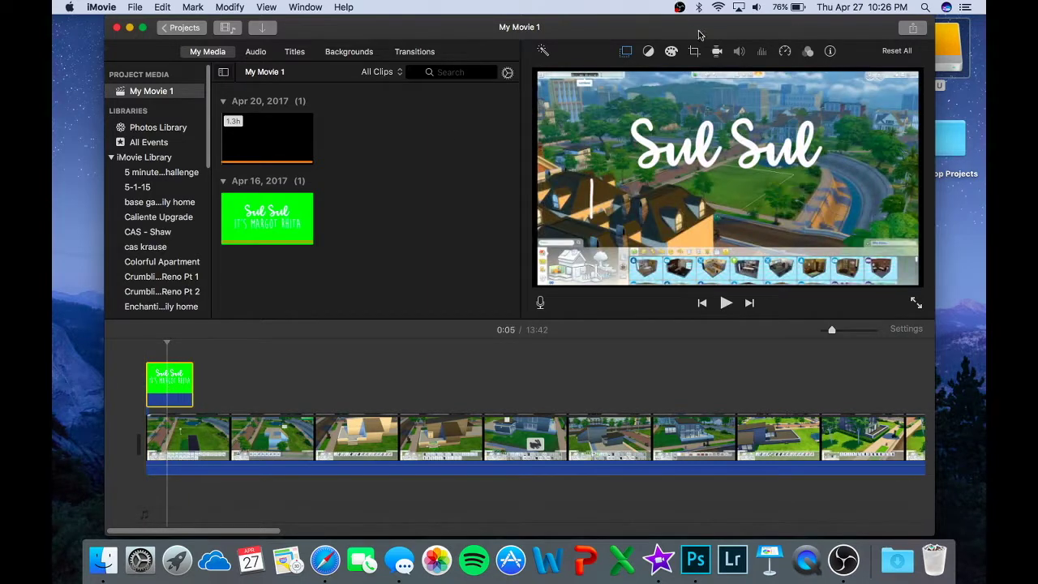
click(786, 53)
click(583, 77)
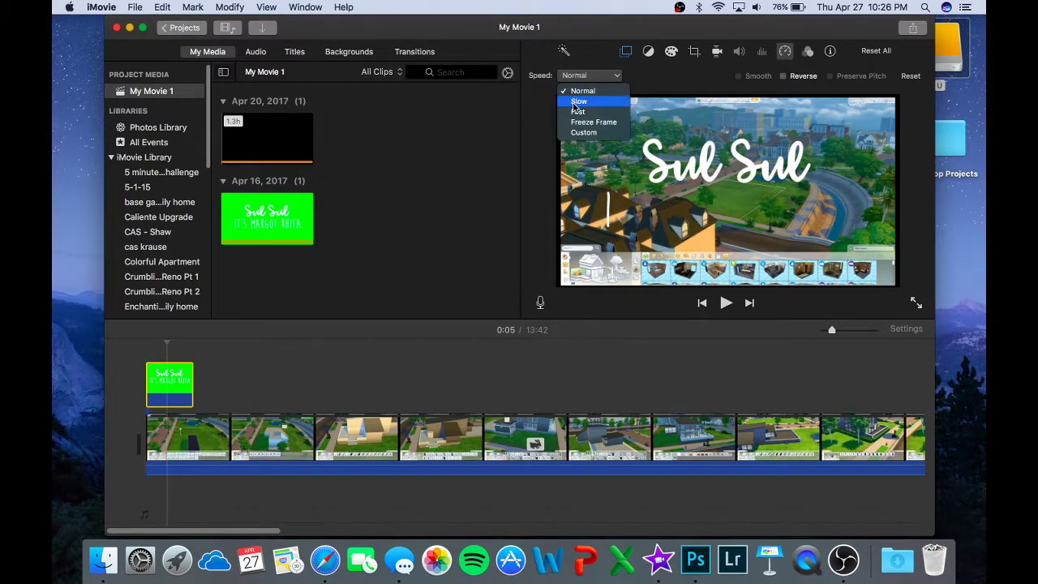
click(578, 111)
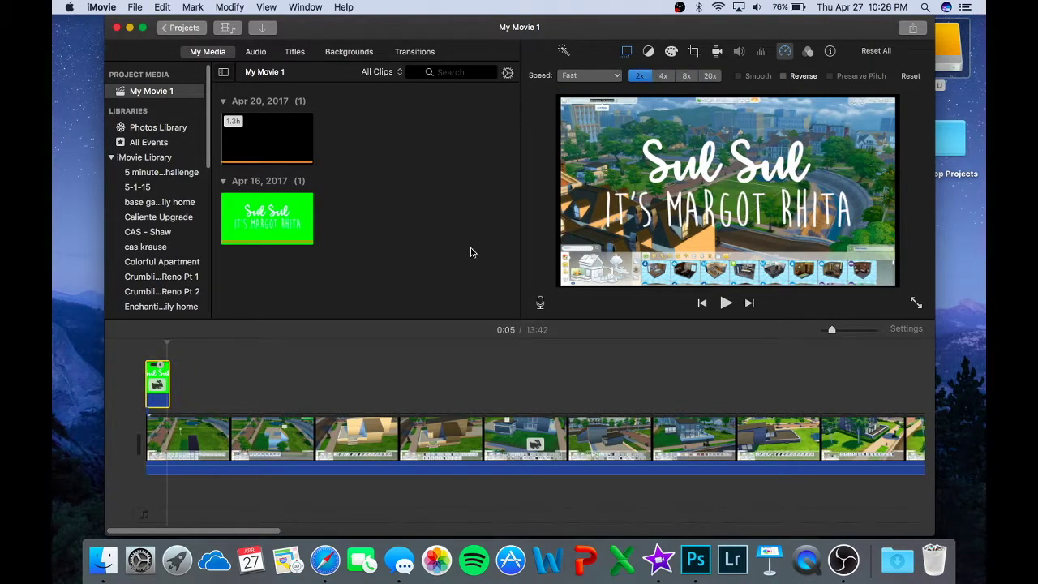
click(138, 410)
key(space)
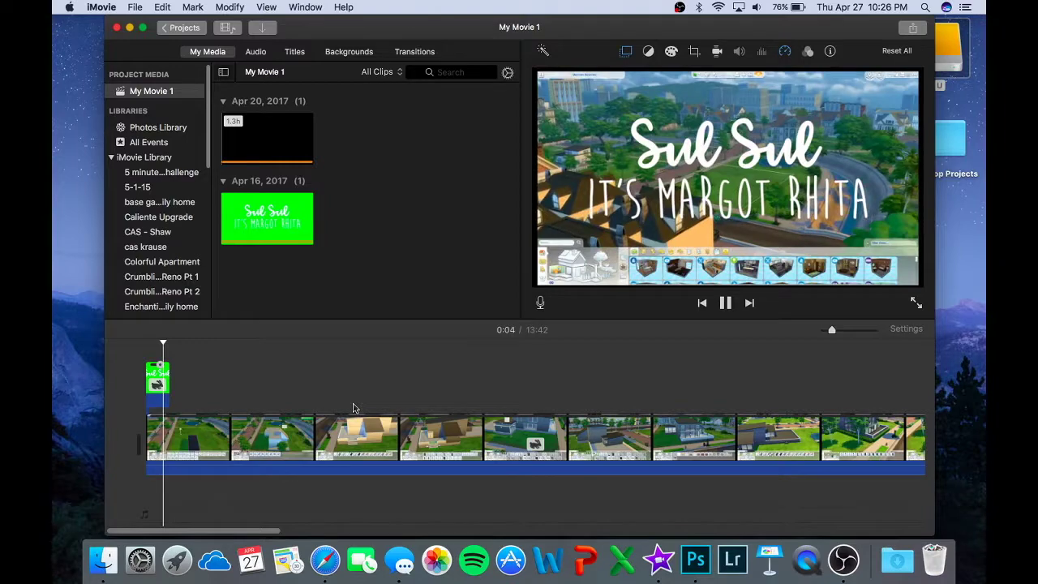
click(724, 305)
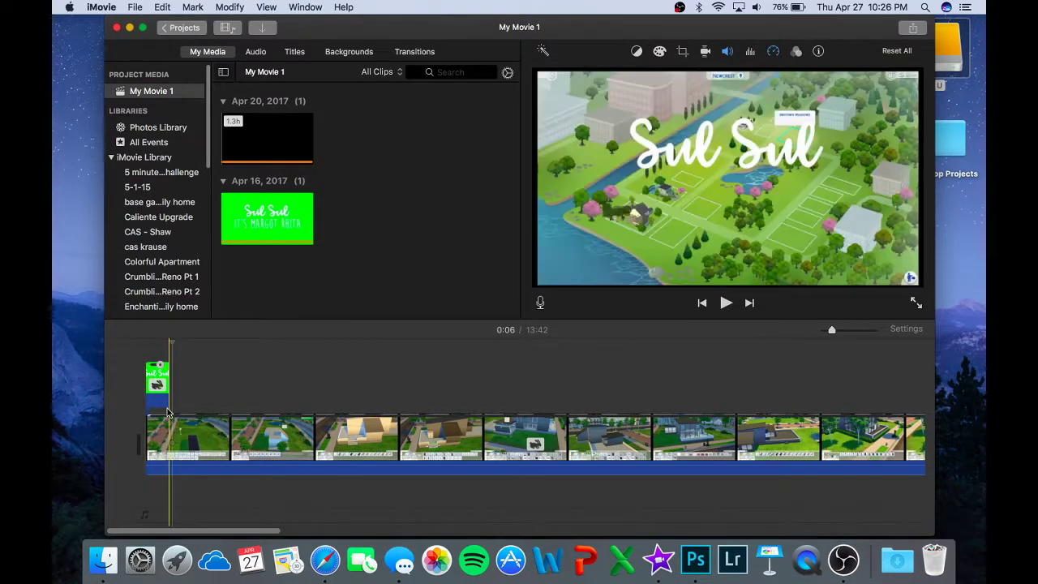
- Switch to Keynote and create a new document with the Wide version of the White theme
click(774, 556)
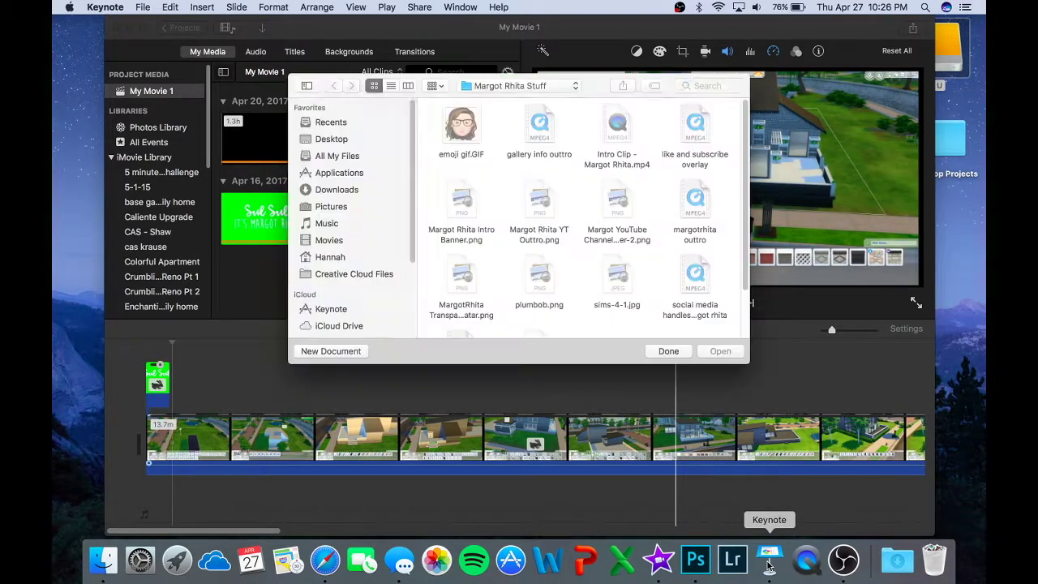
click(332, 351)
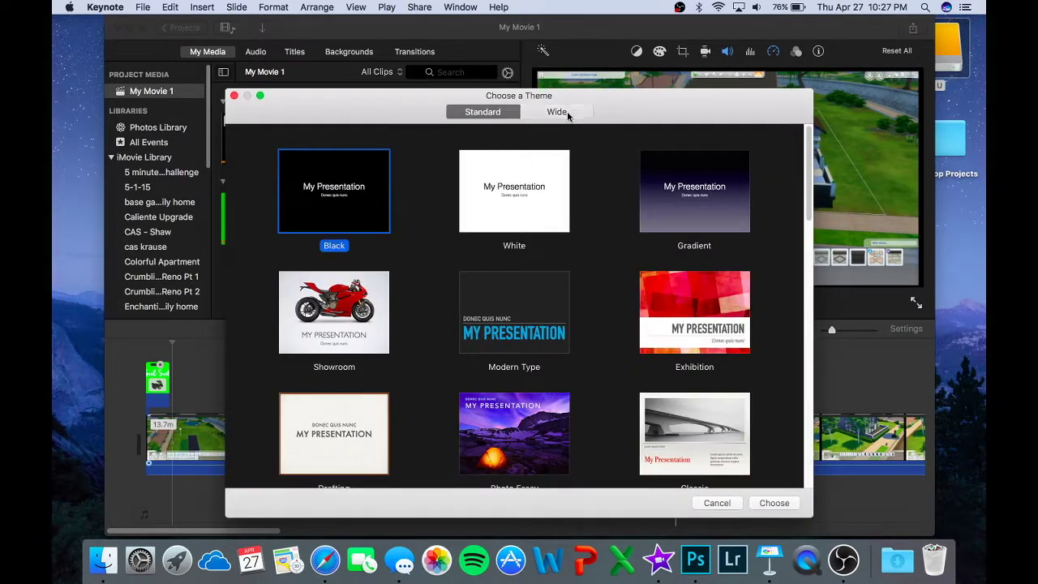
click(560, 112)
click(536, 180)
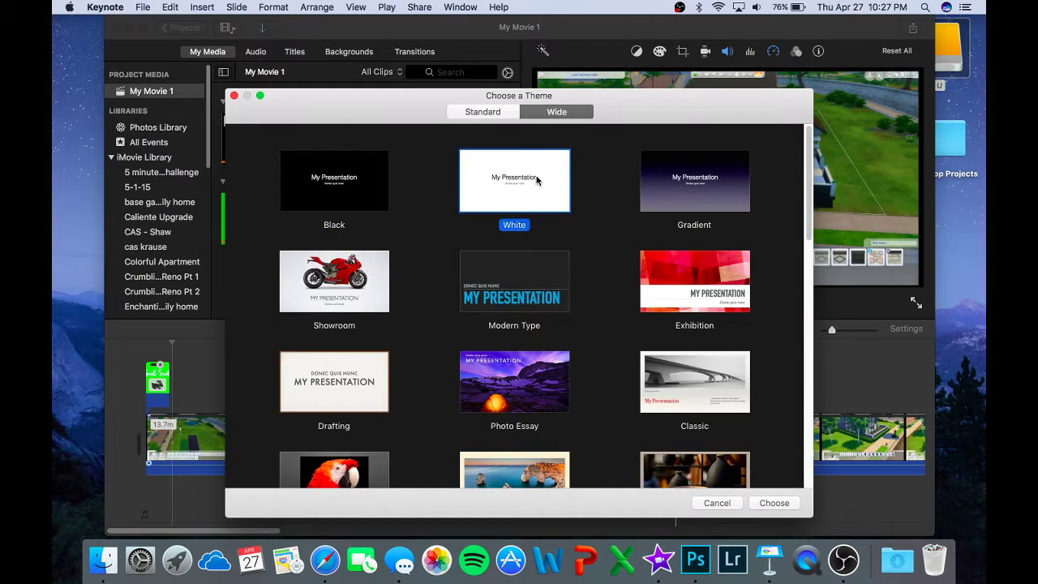
double_click(536, 181)
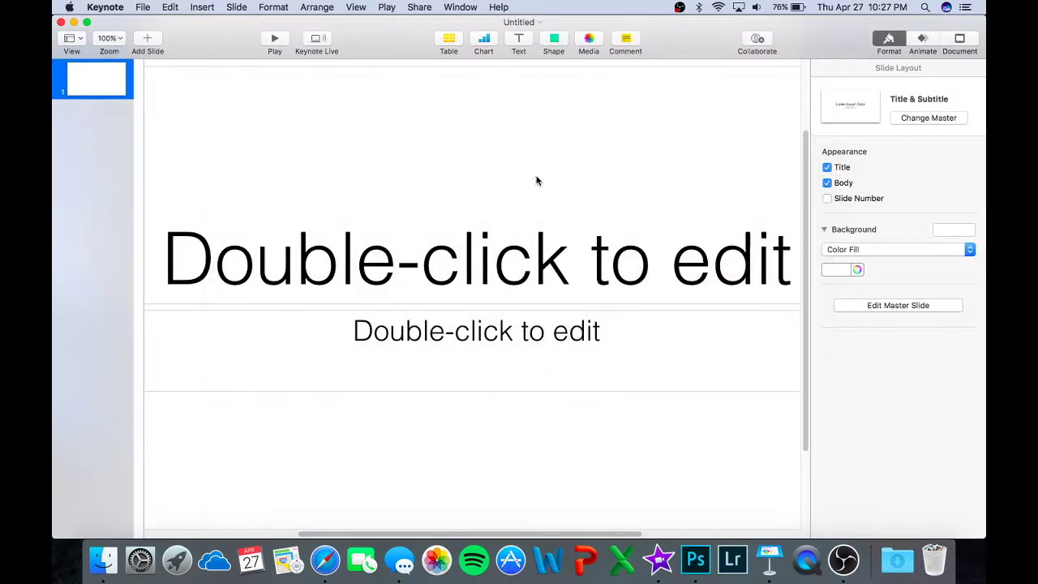
- Delete the title and subtitle placeholders from the slide
click(502, 244)
key(Delete)
click(486, 336)
key(Delete)
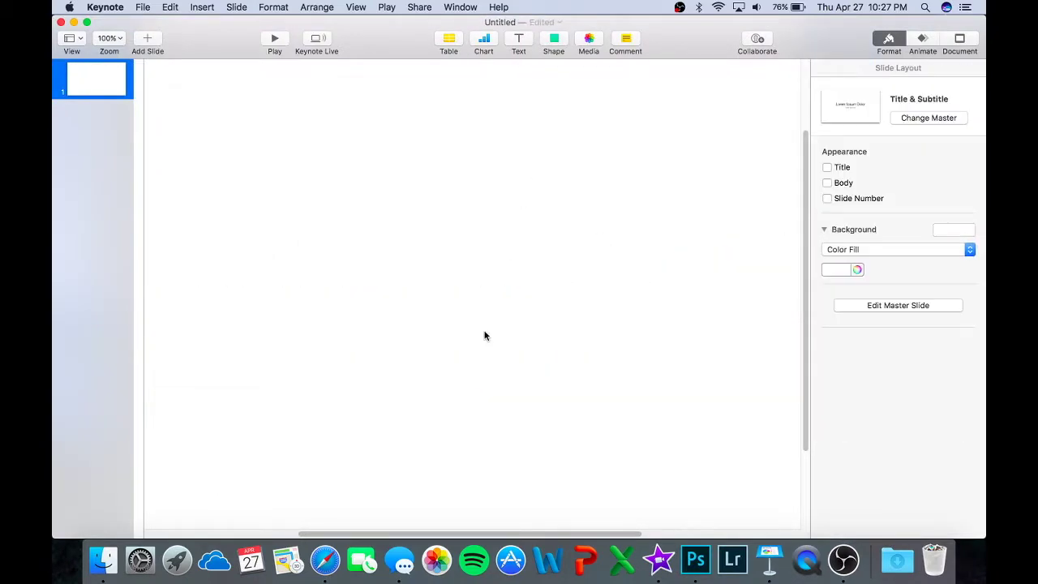
- Change the slide's background color fill to a saturated blue from the color wheel
scroll(495, 335, down, 5)
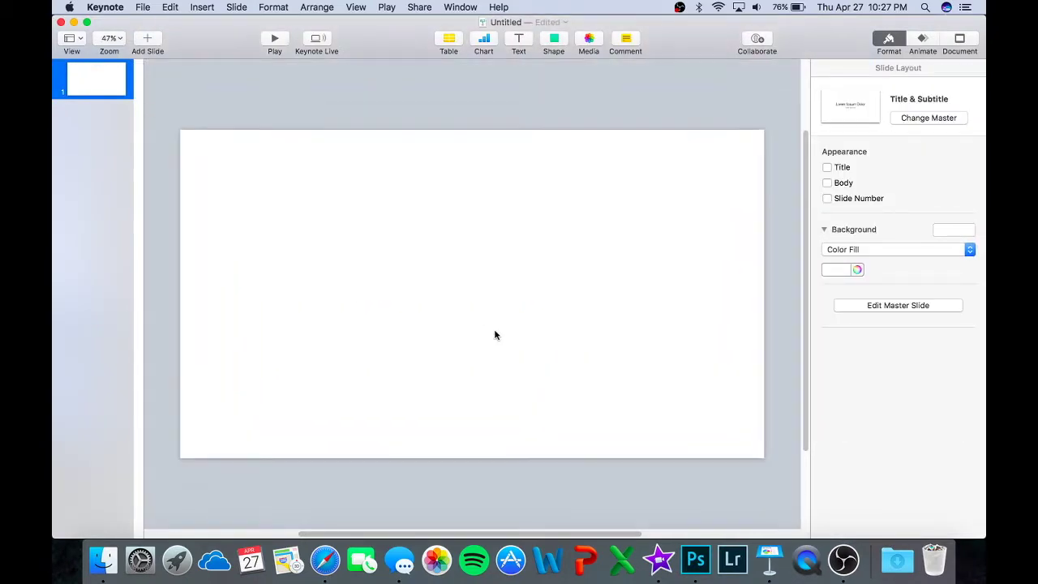
click(858, 271)
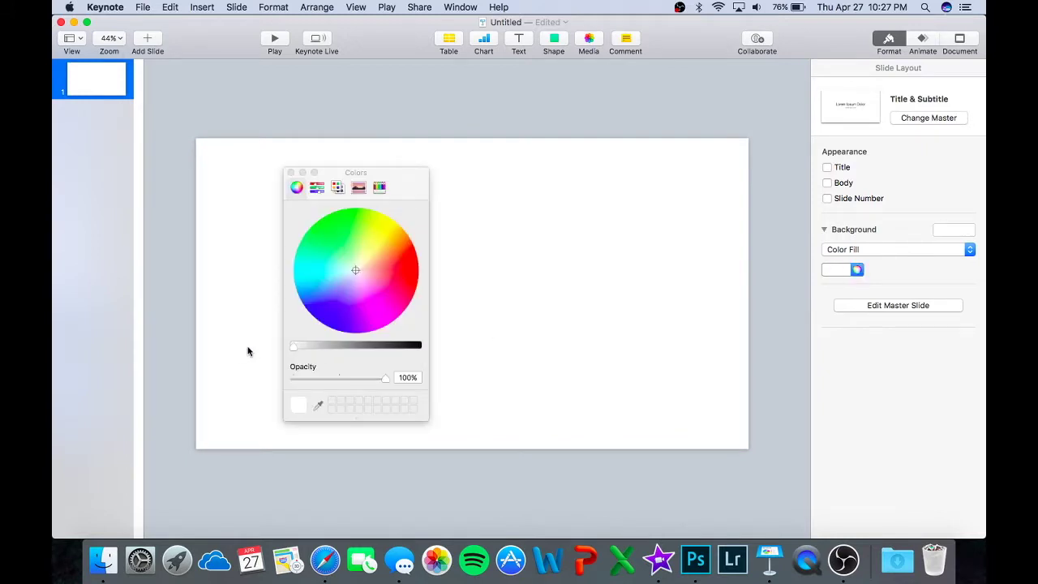
click(321, 322)
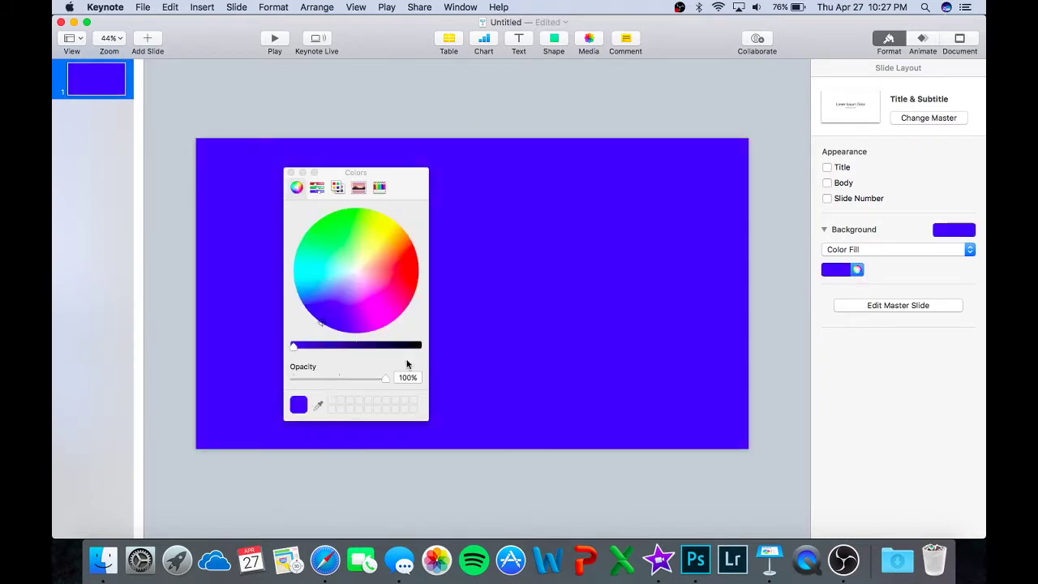
click(290, 173)
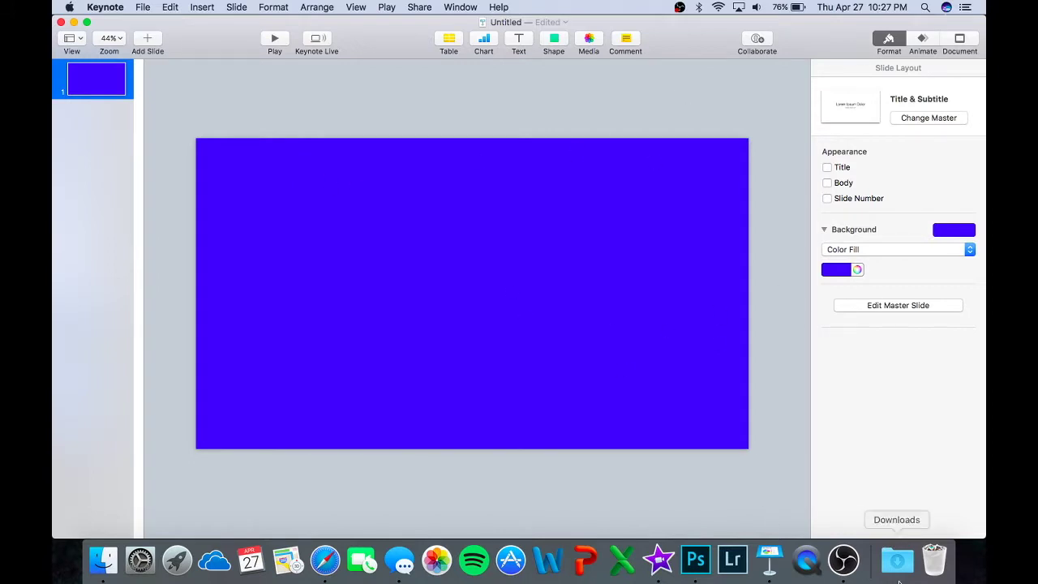
- Switch to Finder and add the channel's transparent avatar image to the blue Keynote slide, then minimize the Finder window
click(103, 560)
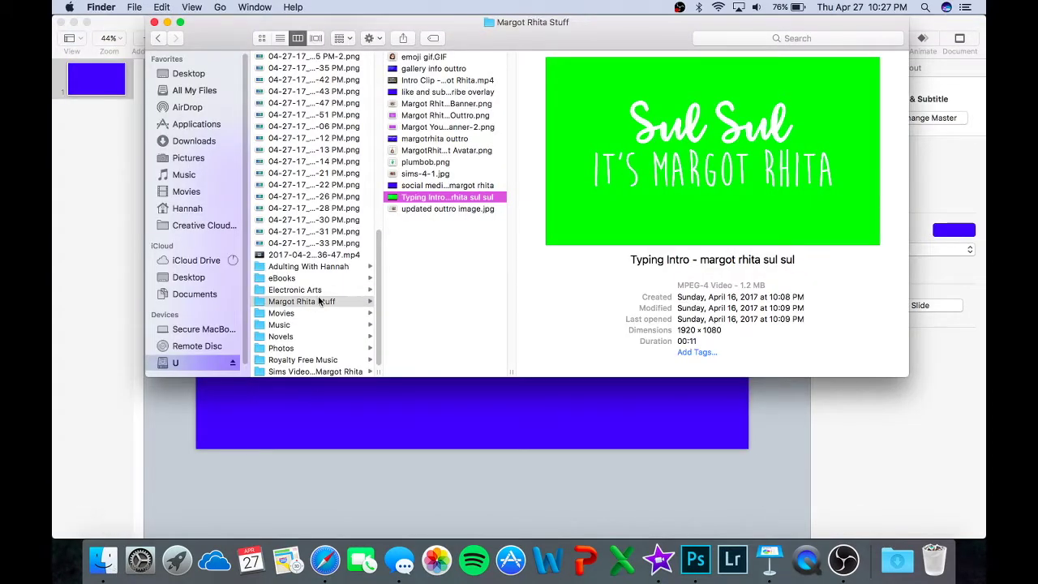
drag(446, 197, 377, 411)
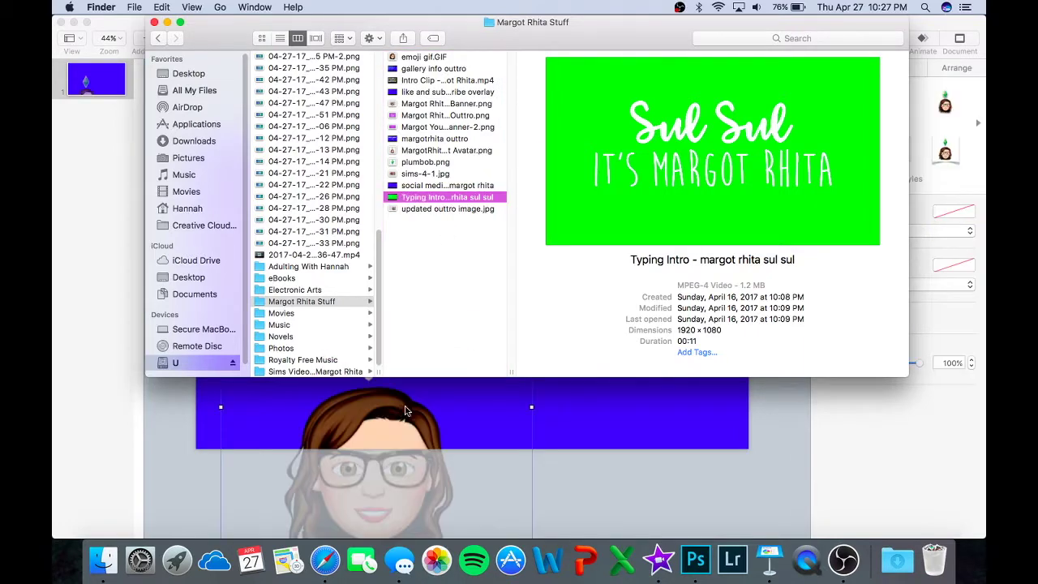
click(167, 22)
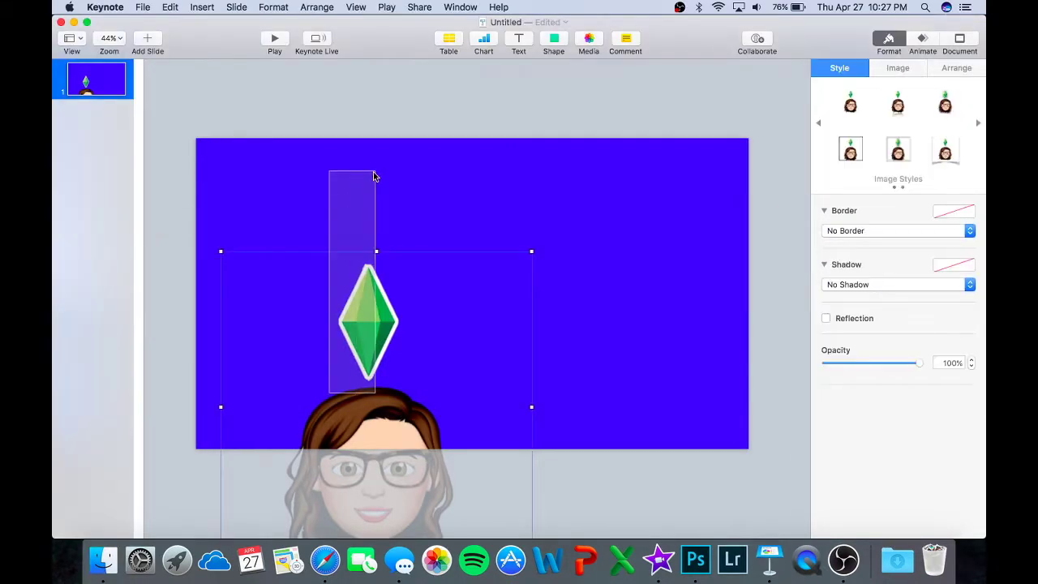
- Shrink the avatar image to a small icon and place it in the slide's upper-right area
drag(395, 422, 477, 313)
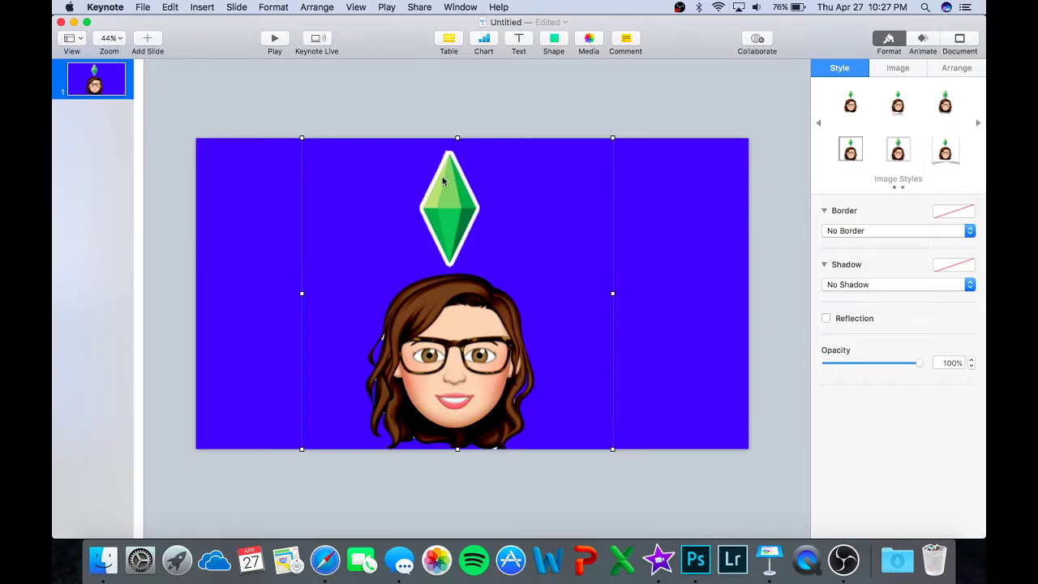
drag(613, 138, 386, 365)
drag(344, 445, 661, 284)
drag(705, 217, 679, 236)
drag(649, 282, 674, 240)
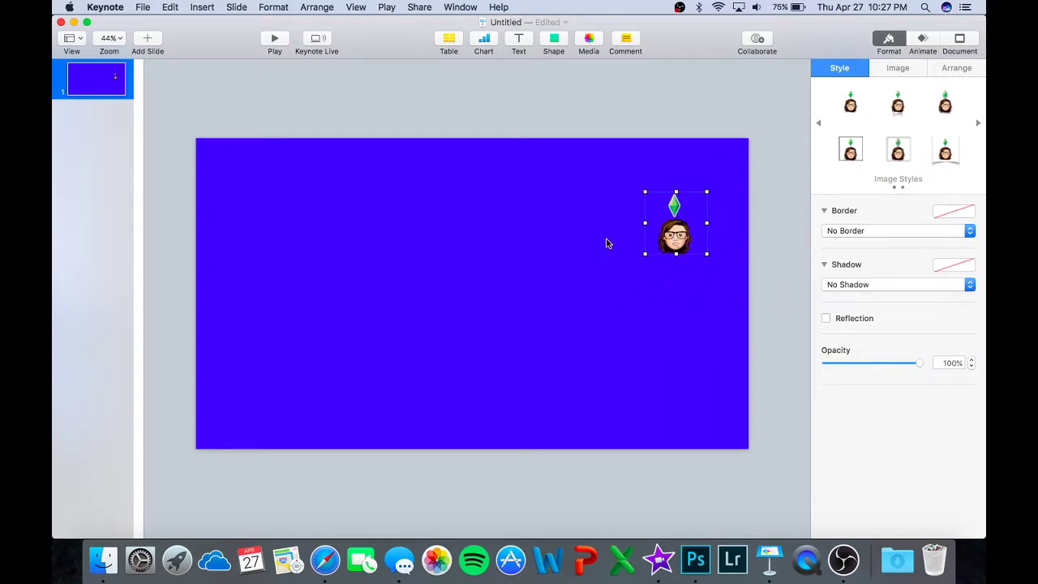
click(607, 241)
- Add a text box reading "Twitter" followed by the channel's @ handle
click(511, 39)
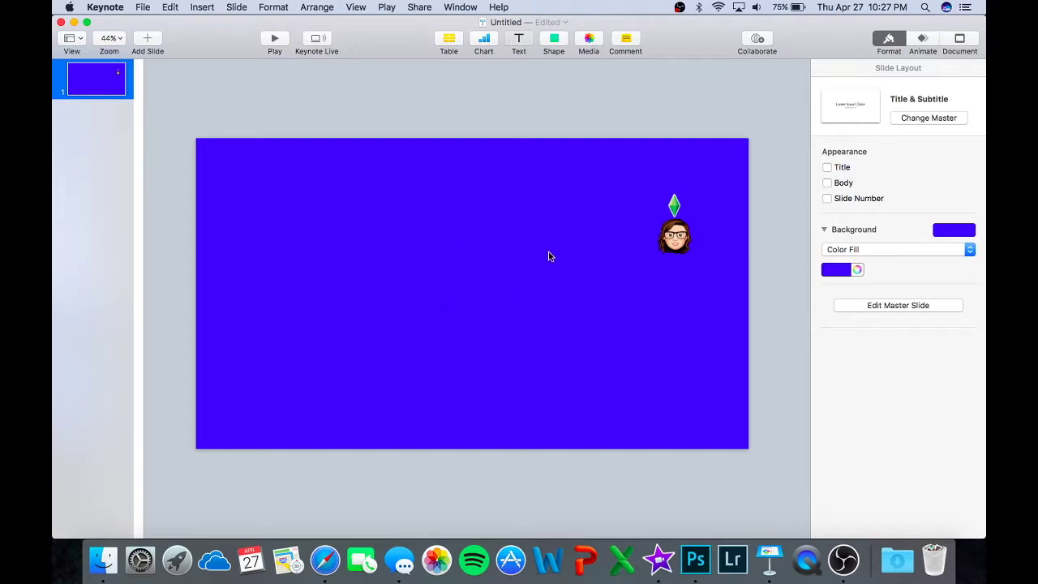
text(@M)
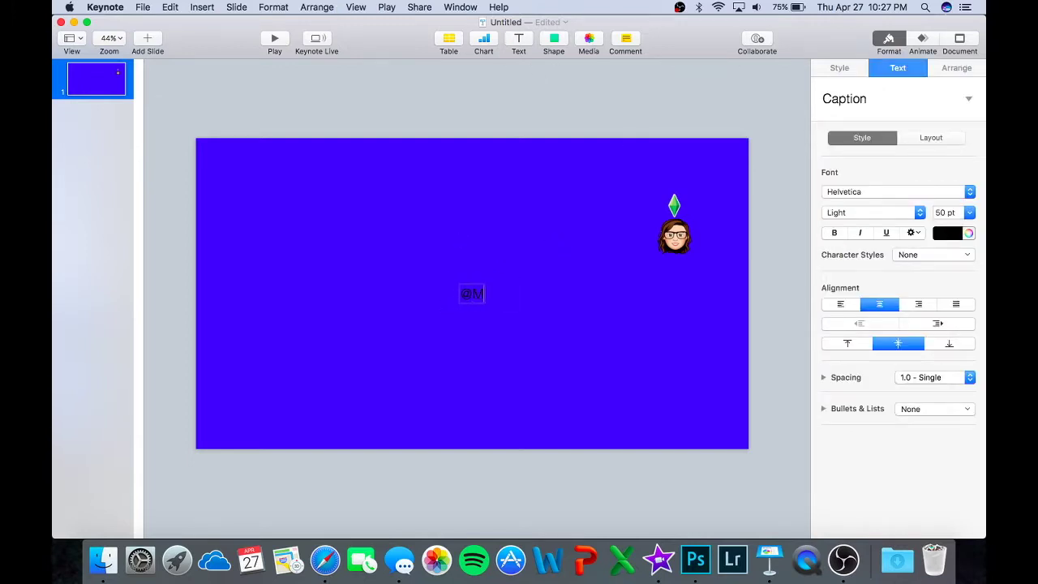
text(argtgRhita)
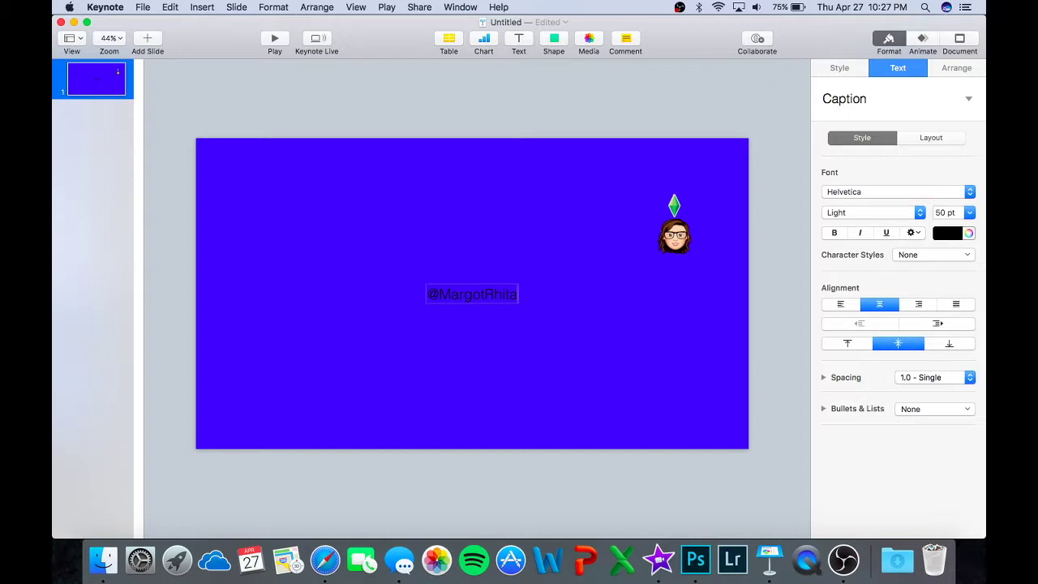
click(429, 294)
text(Twitter)
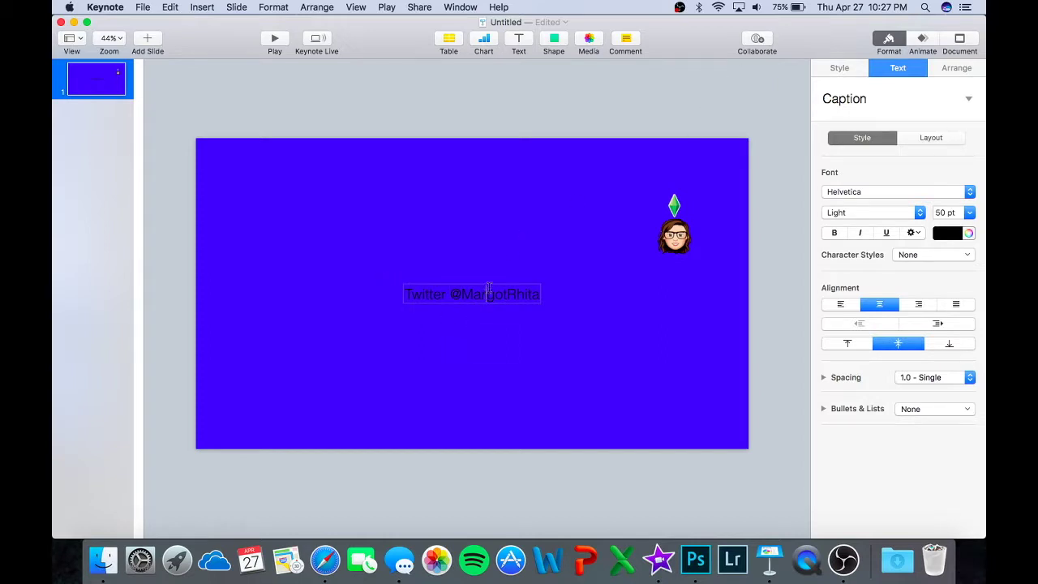
- Place the Twitter caption just left of the avatar, level with its face, and color the text white
click(523, 262)
drag(513, 291, 623, 229)
click(907, 71)
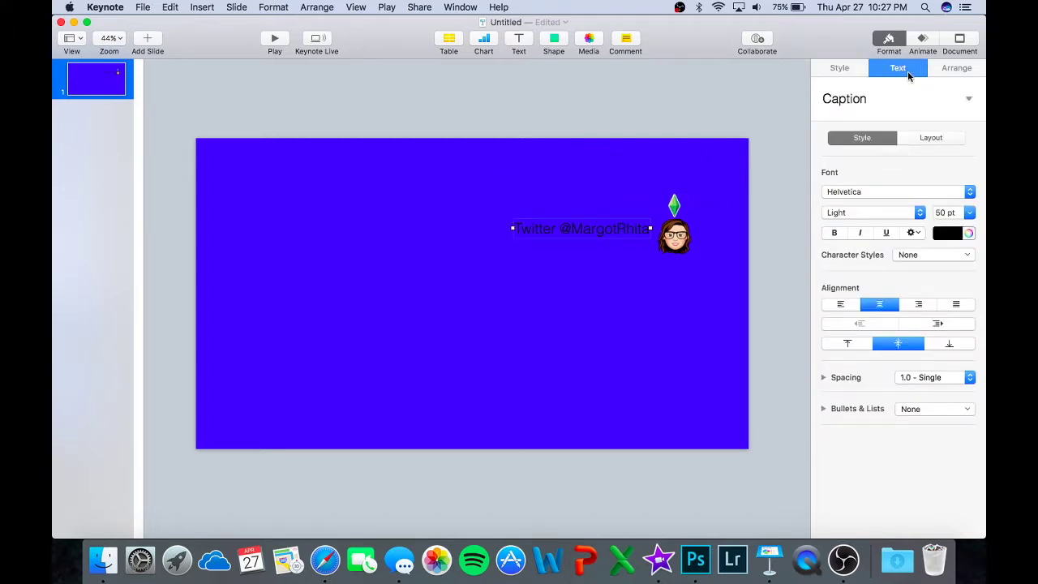
click(947, 233)
click(832, 324)
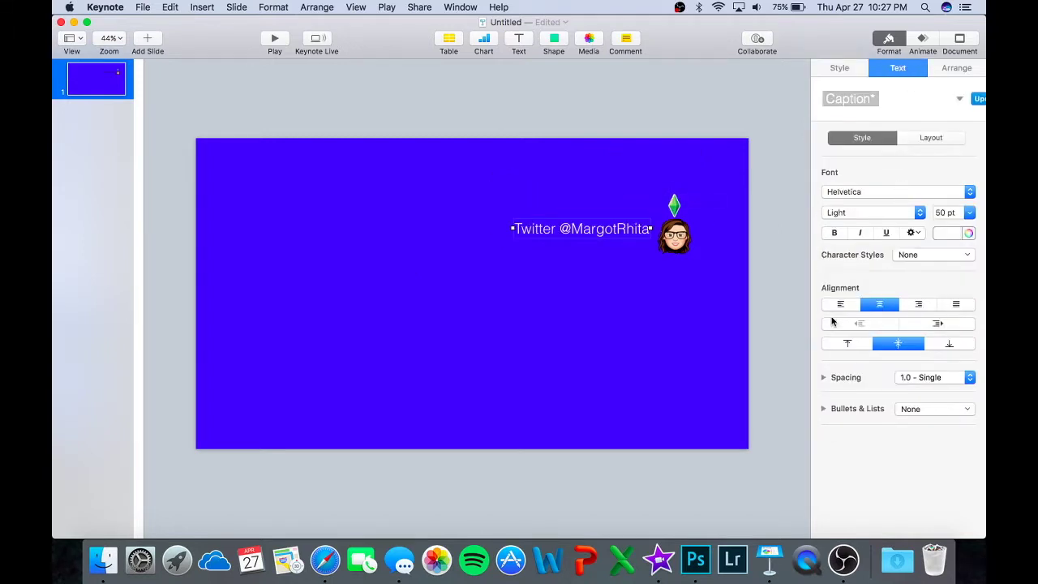
click(556, 347)
drag(592, 232, 589, 246)
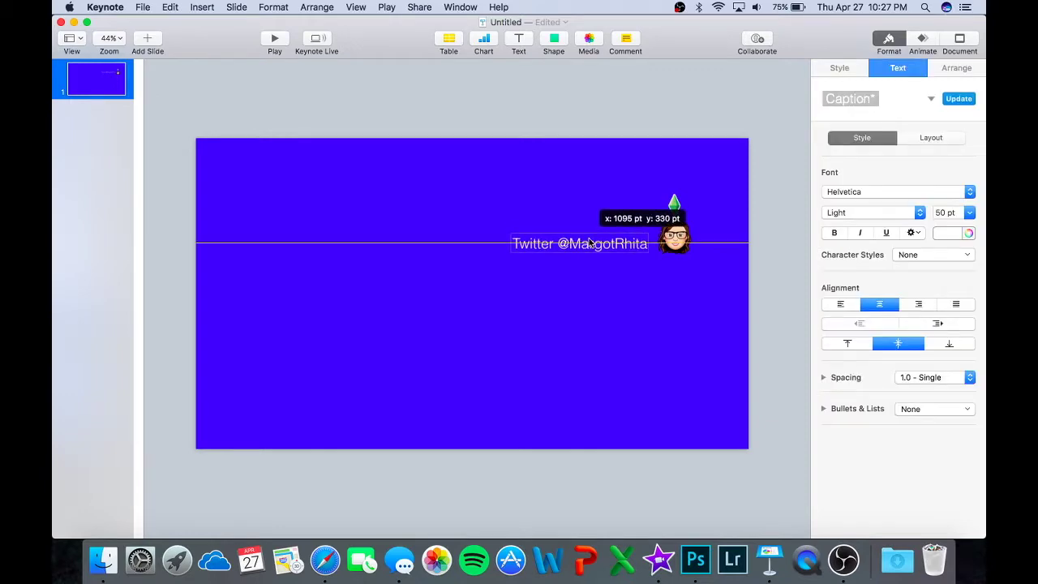
- Change the Twitter caption's font to Lemon/Milk and shift the caption left so it clears the avatar
click(883, 197)
scroll(880, 102, up, 10)
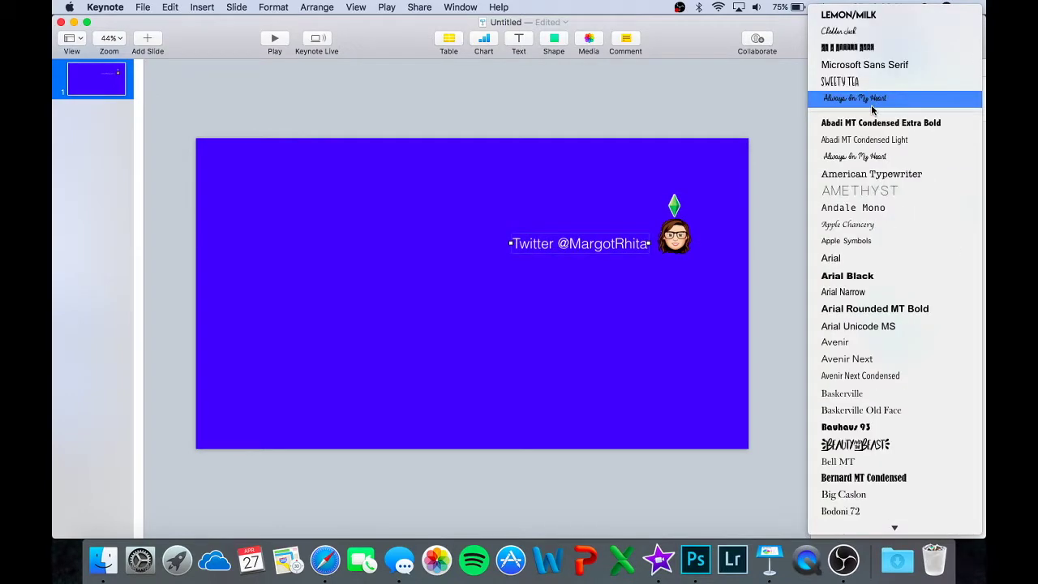
click(849, 14)
click(638, 262)
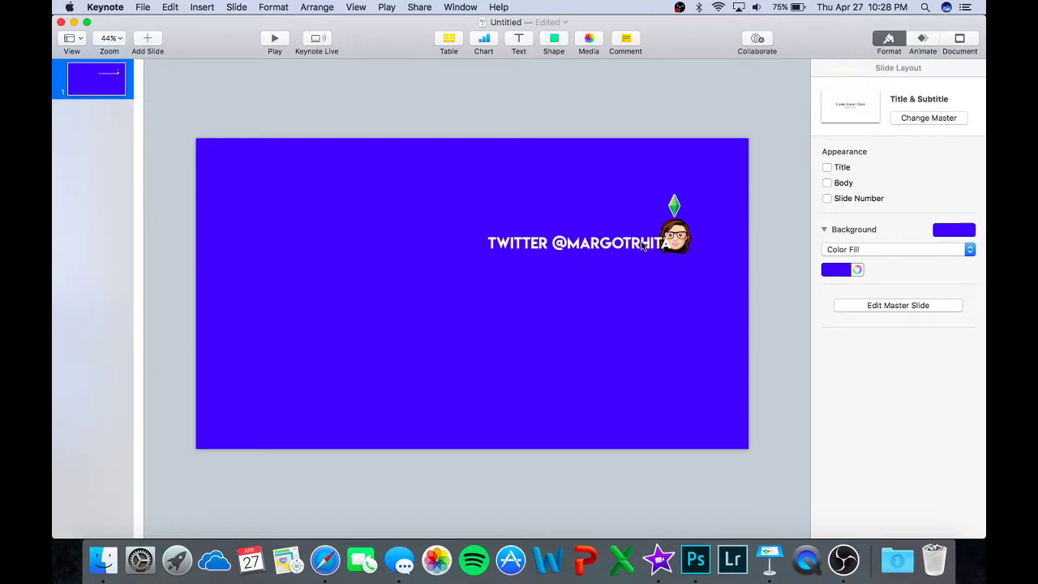
drag(639, 242, 617, 244)
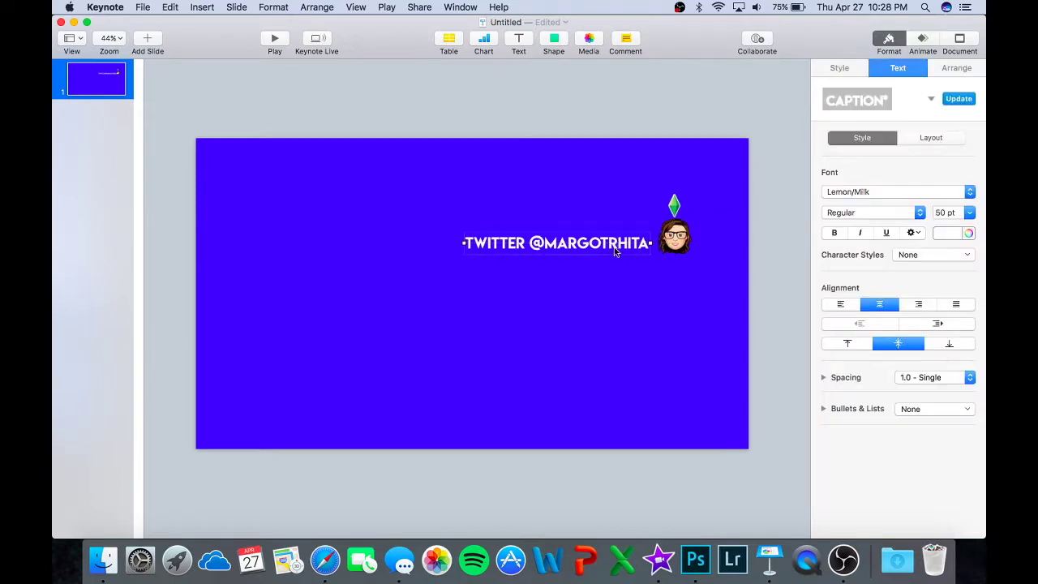
- Apply a Trace build-in effect to the Twitter caption
click(609, 322)
click(571, 247)
click(923, 45)
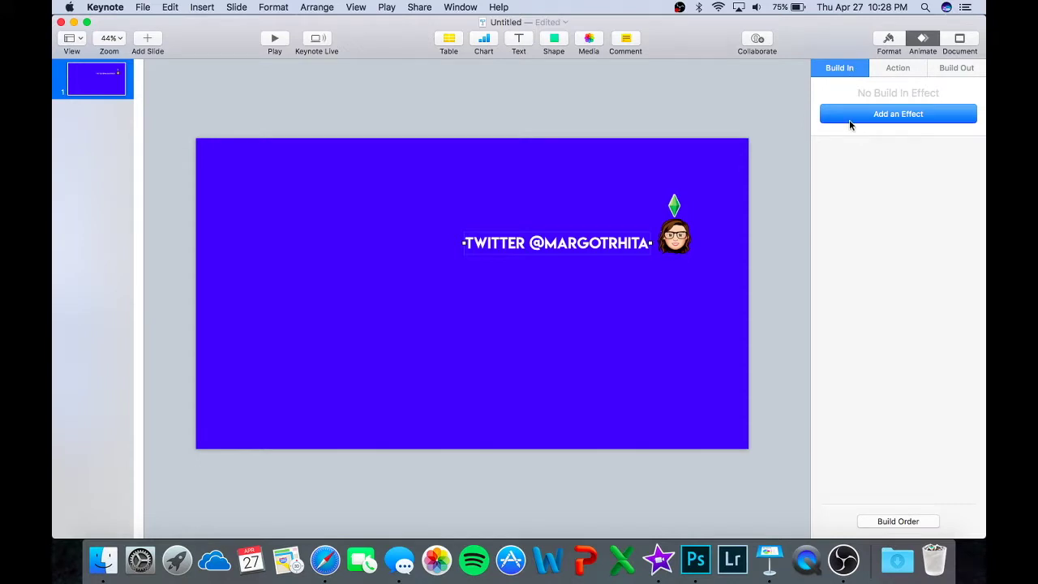
click(850, 120)
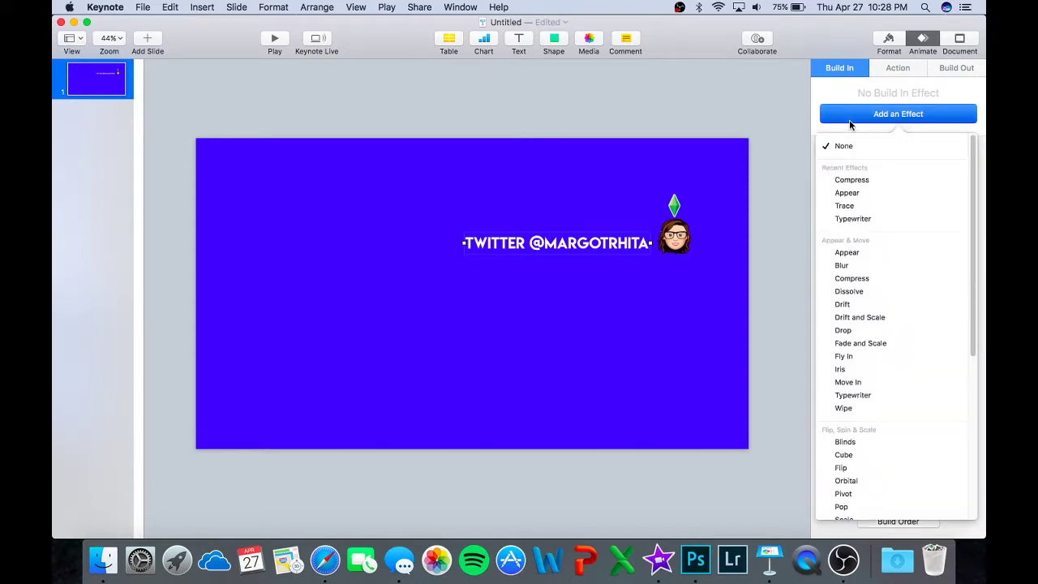
click(876, 207)
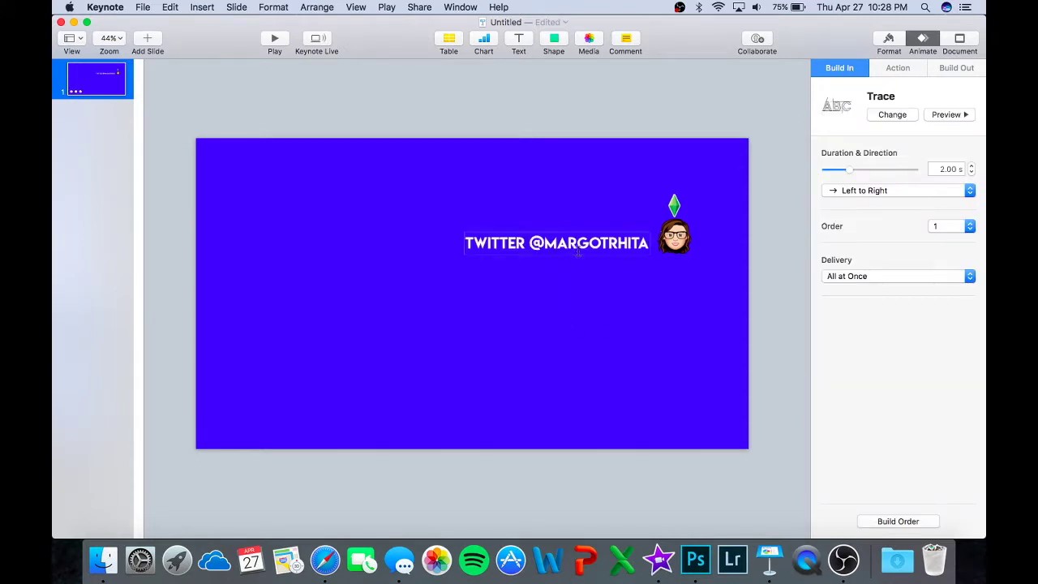
- Preview the Twitter caption's animation from the build order, and close the build order
click(906, 521)
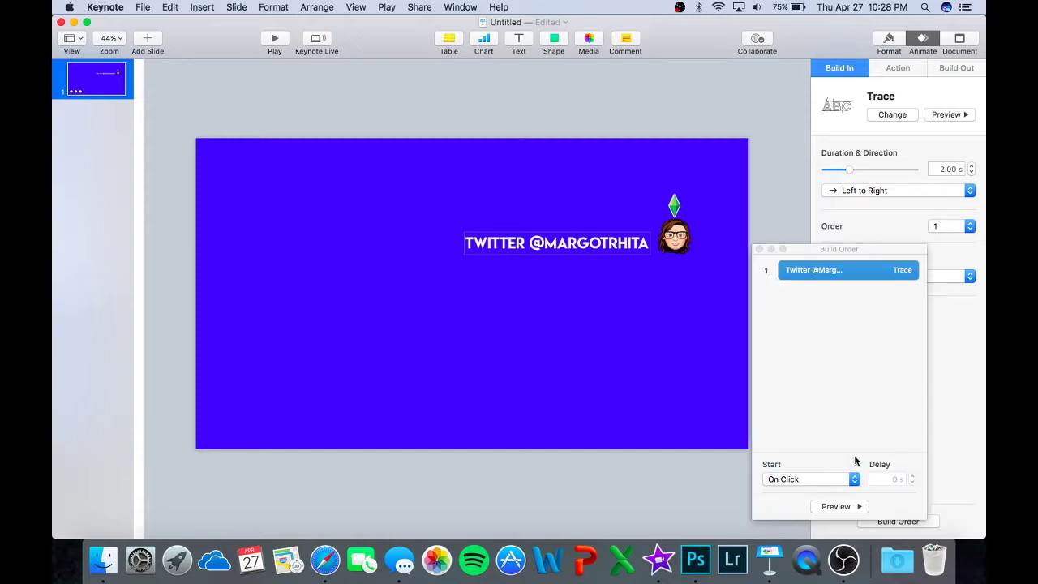
click(849, 509)
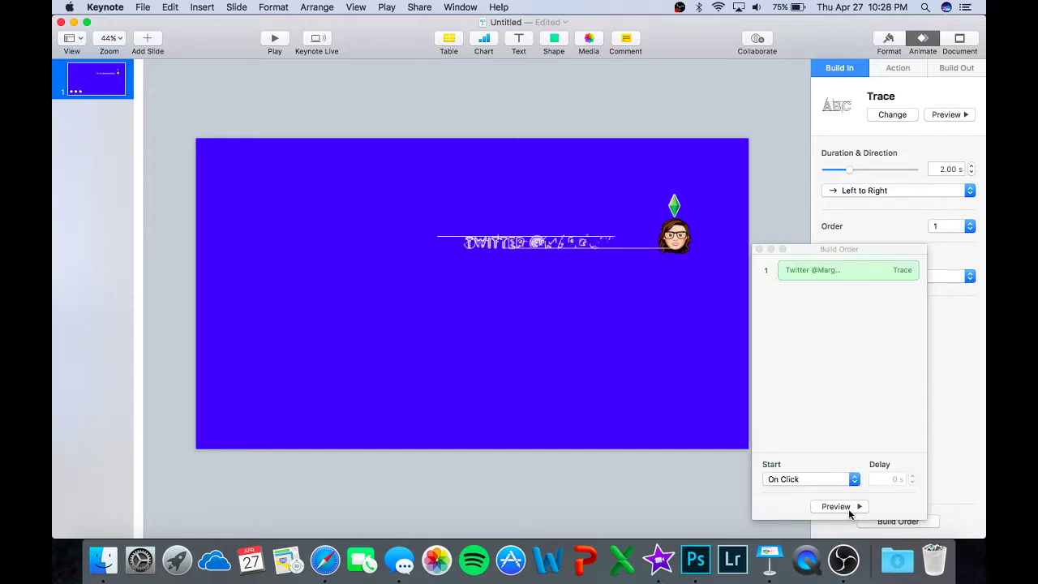
click(558, 428)
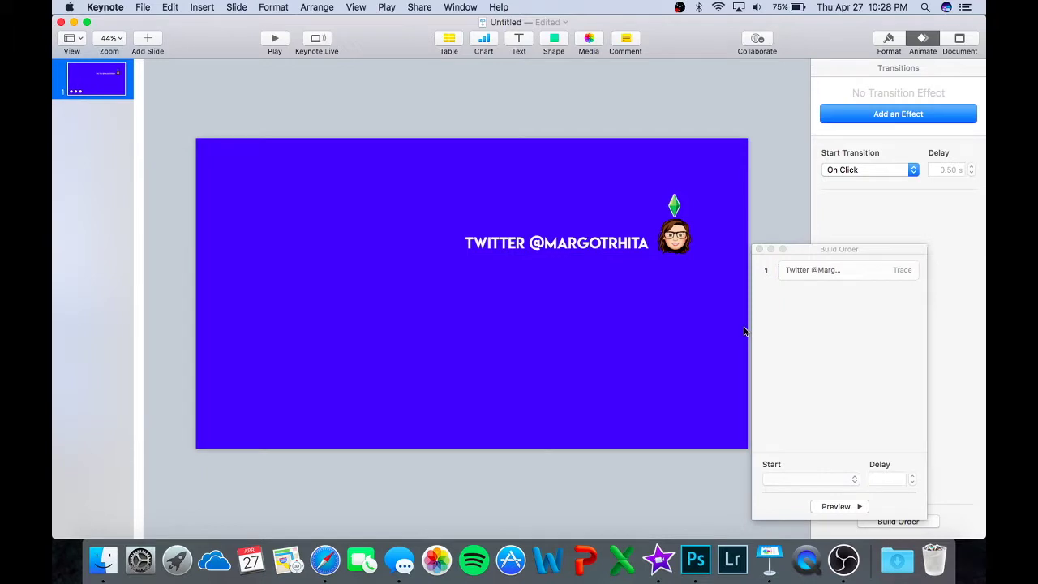
click(852, 314)
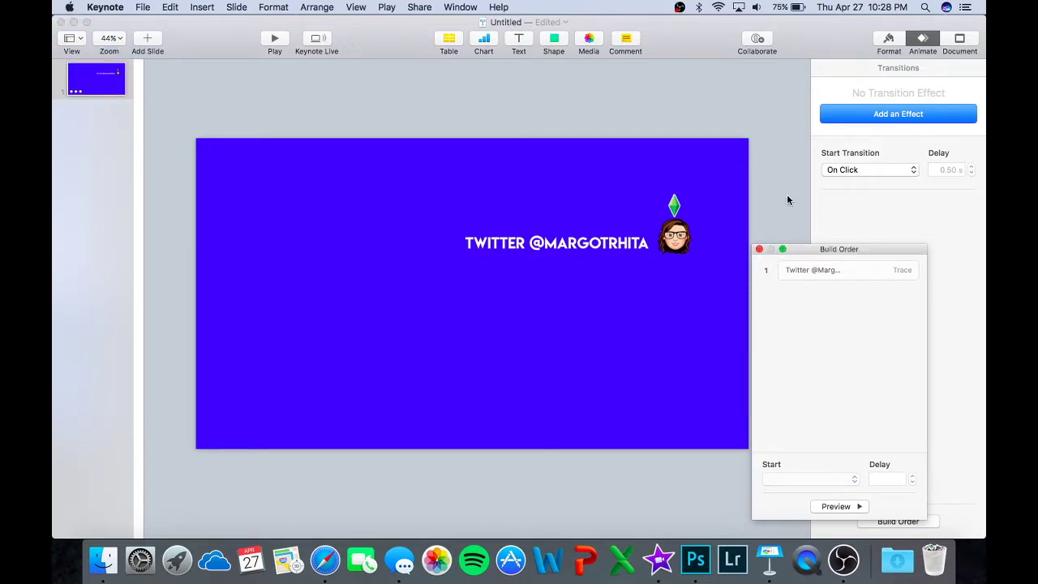
click(665, 219)
click(675, 240)
click(691, 305)
click(760, 249)
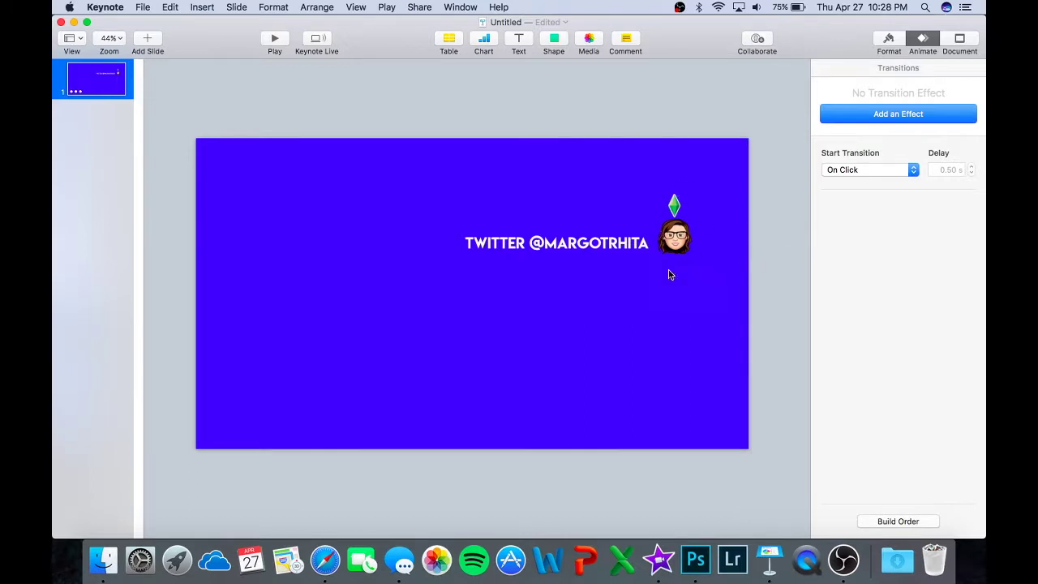
- Add an Appear build-in effect to the avatar and open the slide's build order
click(624, 247)
click(681, 241)
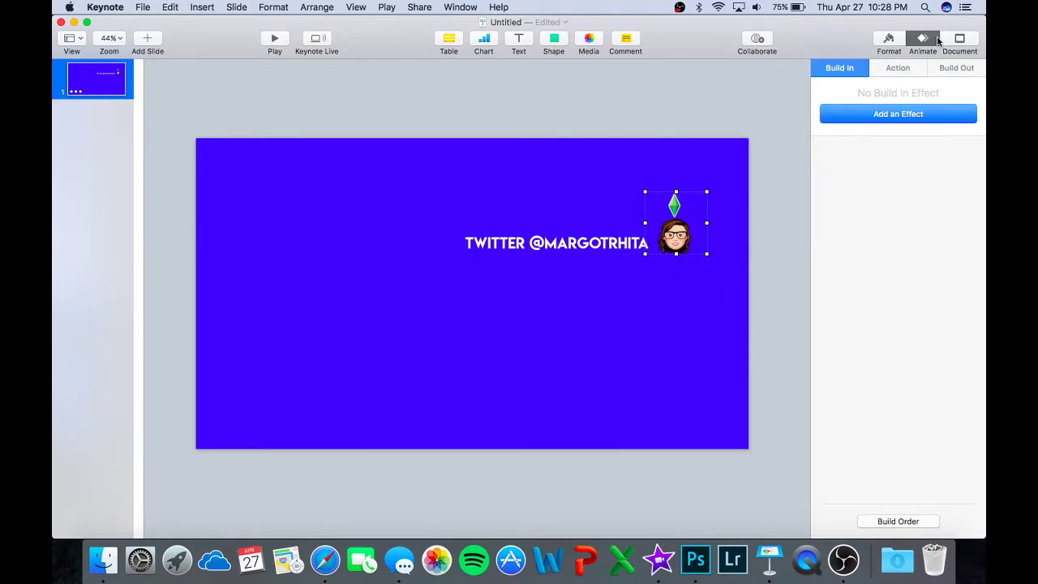
click(851, 126)
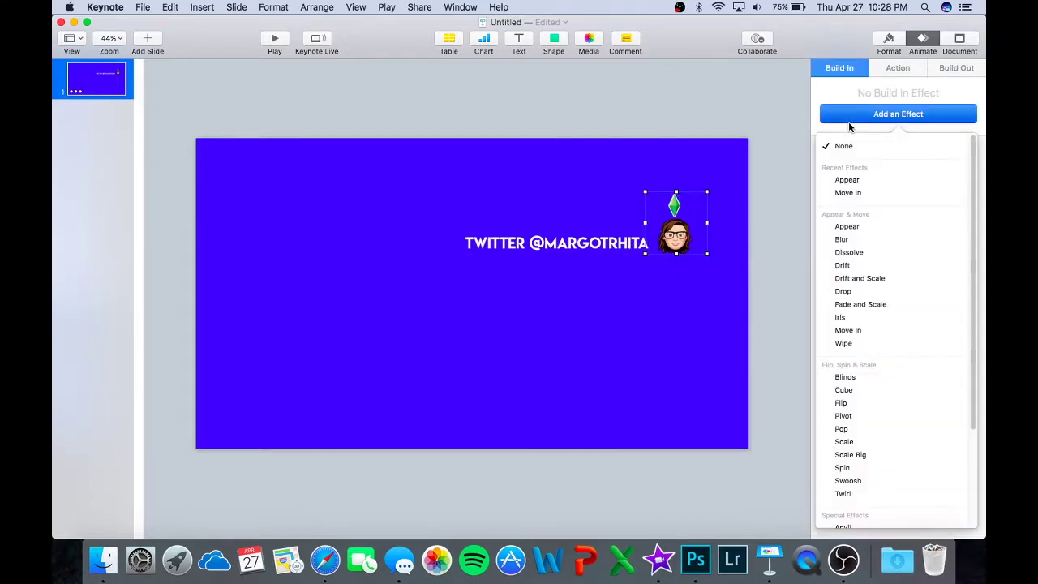
click(843, 179)
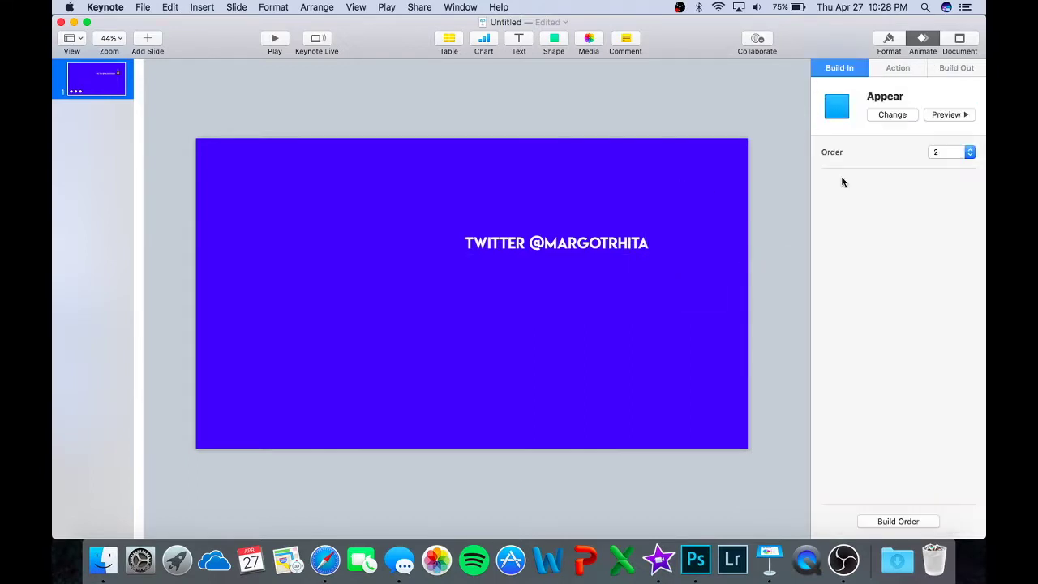
click(643, 357)
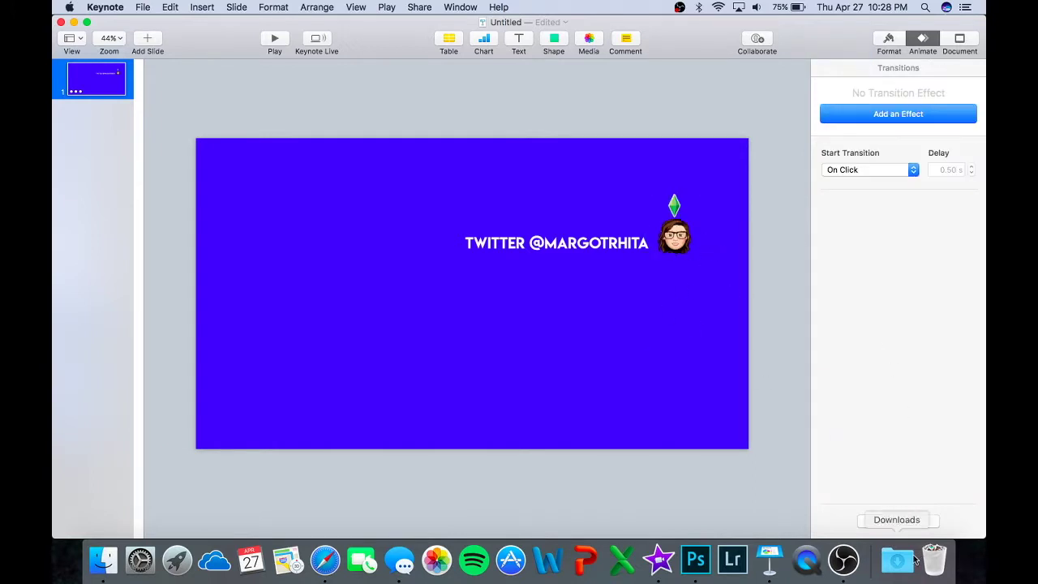
click(909, 522)
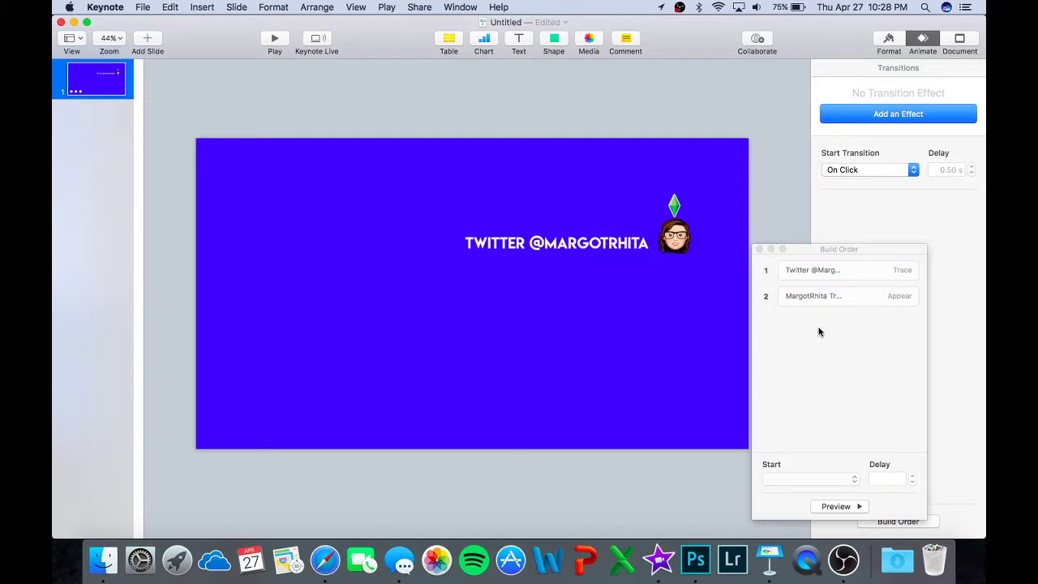
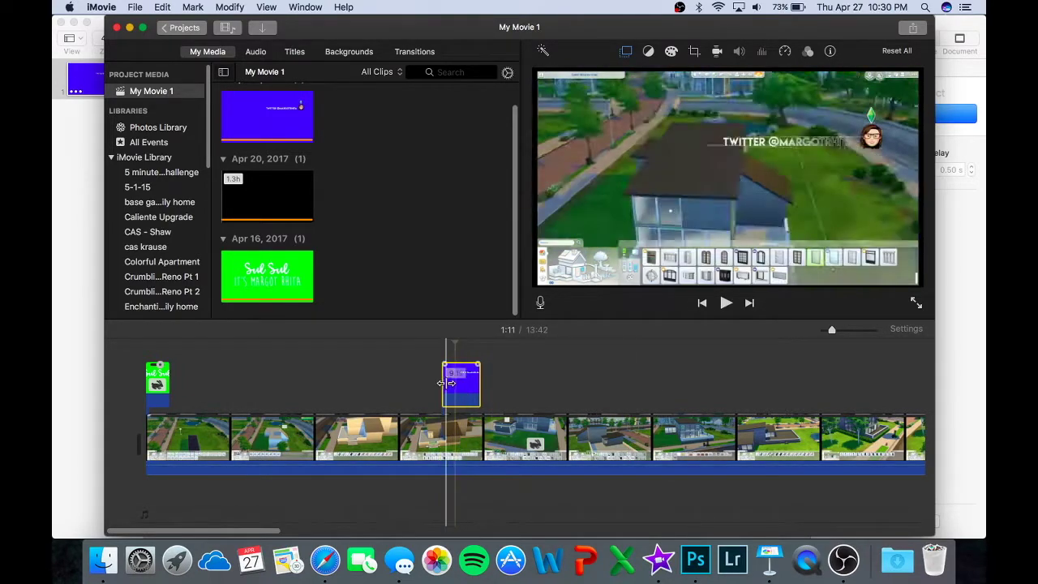
- In iMovie, delete the blue Twitter overlay clip from above the build footage
key(Delete)
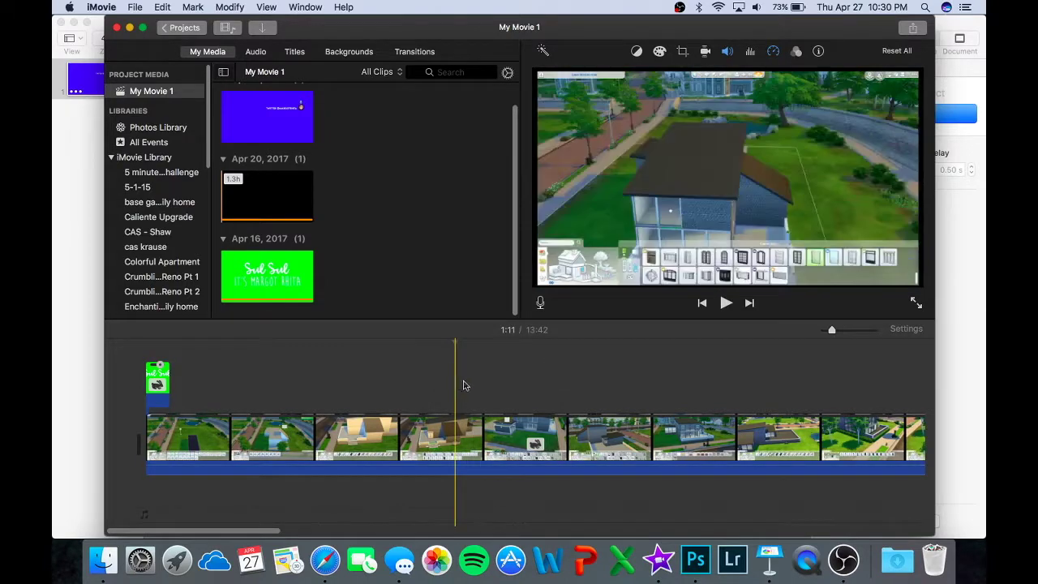
scroll(785, 405, right, 3)
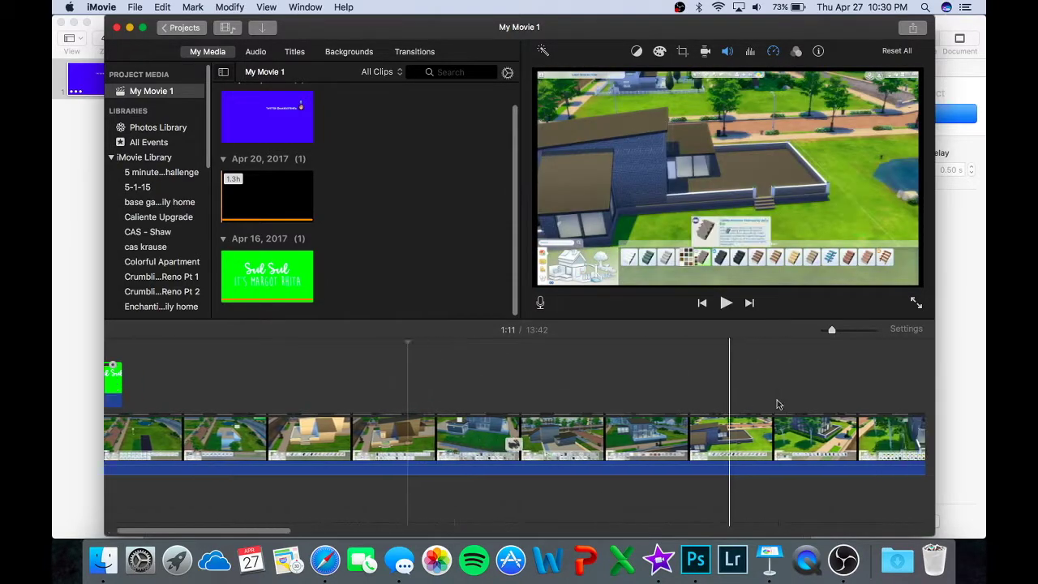
scroll(851, 386, right, 10)
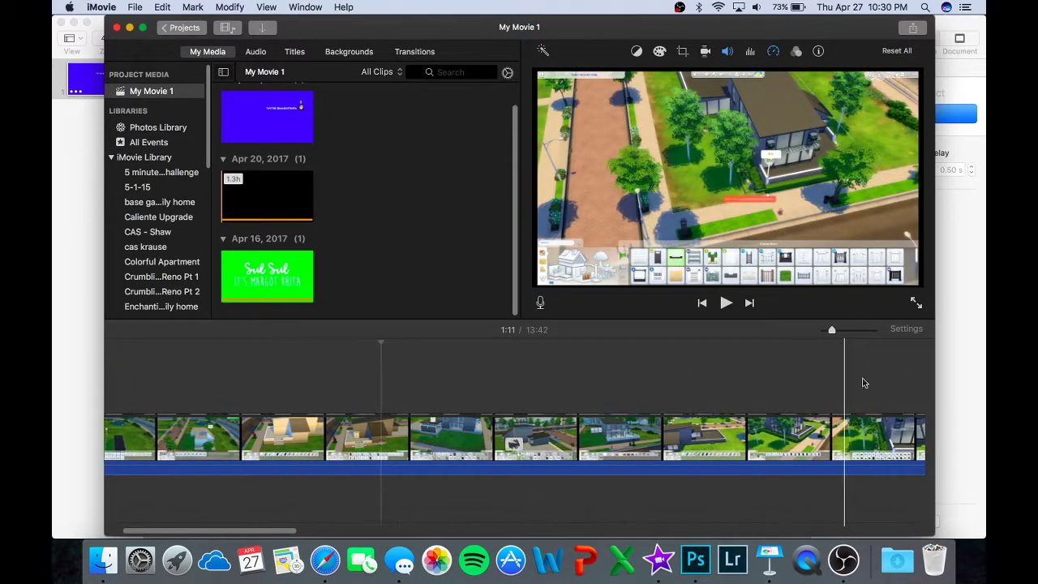
scroll(842, 390, right, 5)
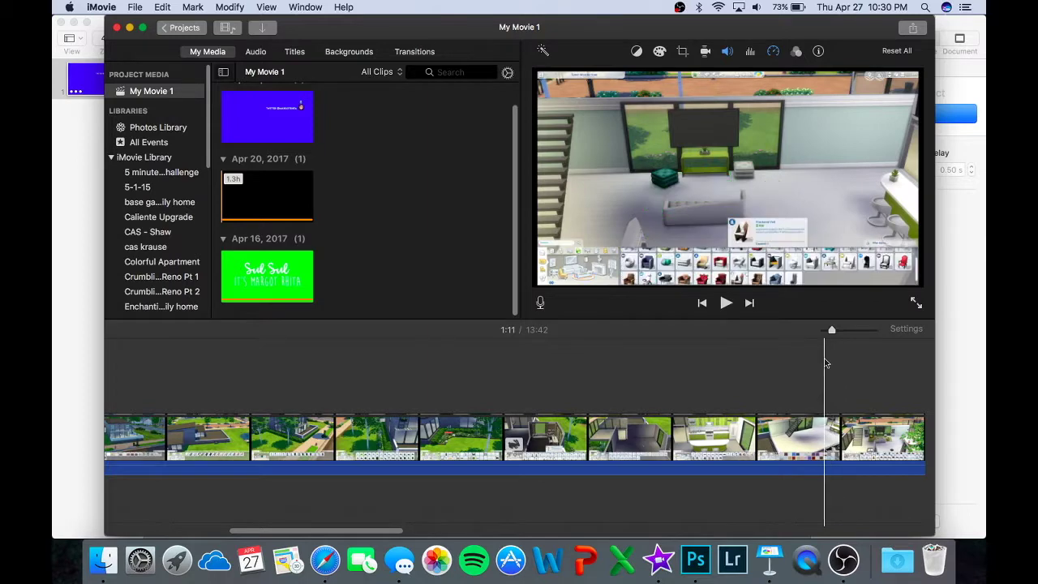
scroll(821, 410, right, 5)
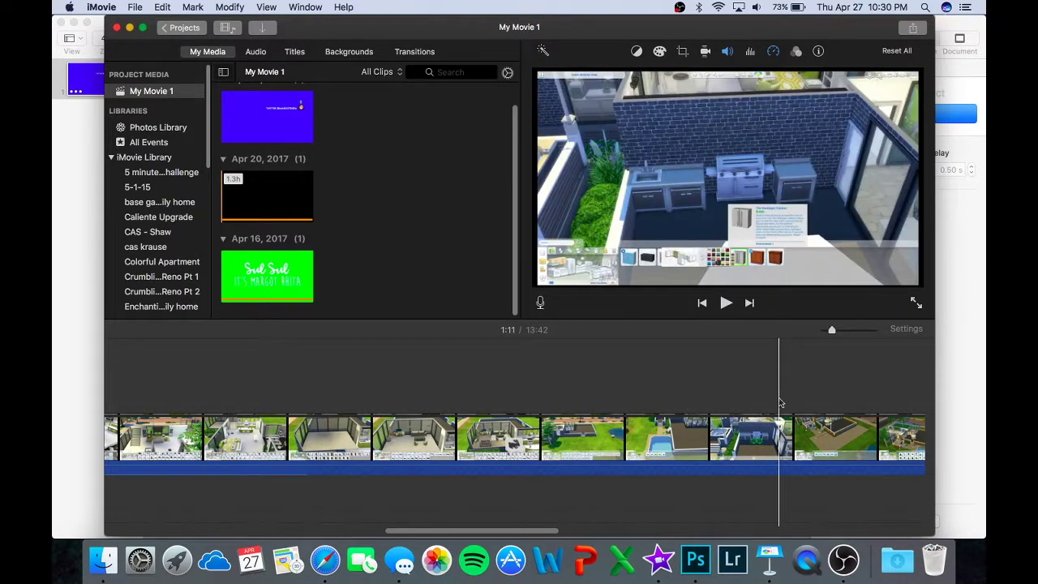
scroll(786, 398, right, 10)
scroll(795, 396, right, 10)
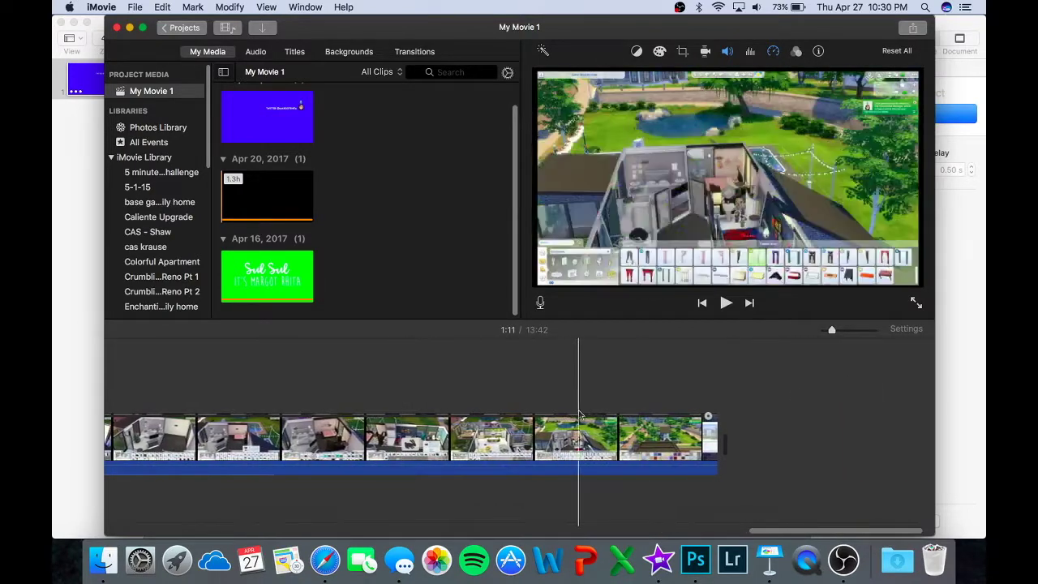
click(95, 570)
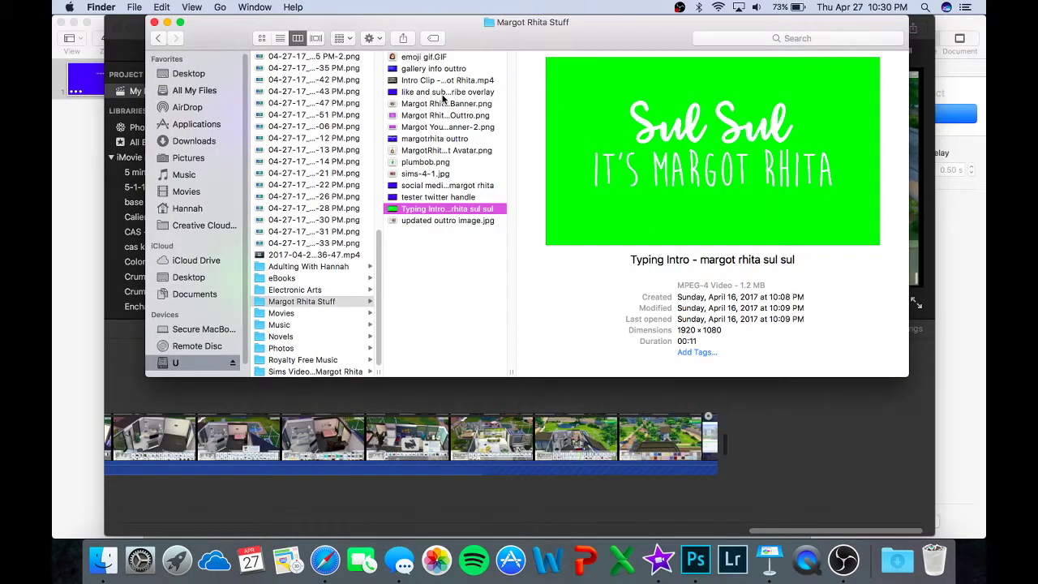
drag(637, 408, 655, 396)
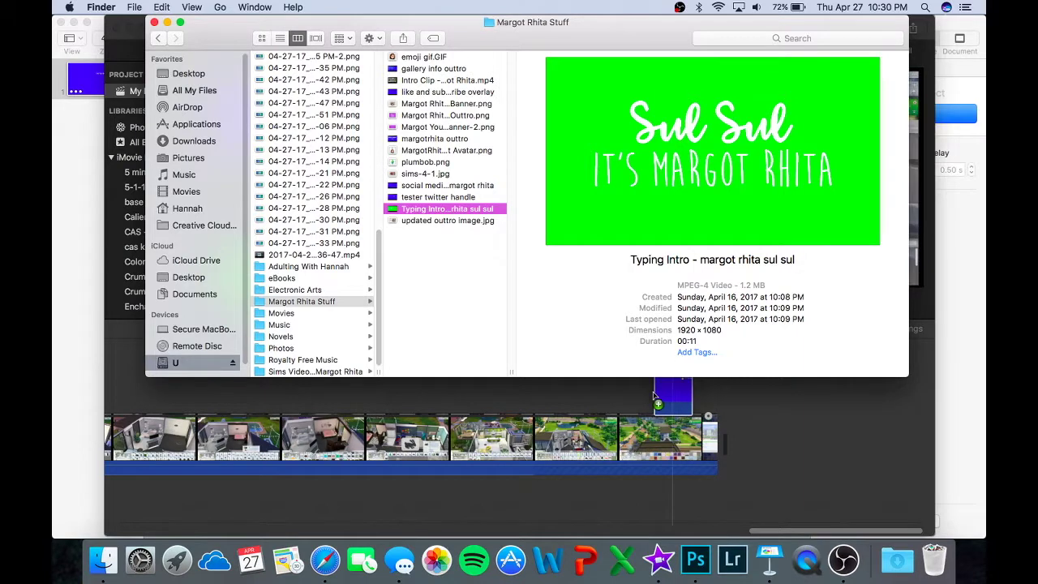
click(730, 415)
click(672, 387)
key(Delete)
- Place the "Thanks for Watching" outtro clip from Finder above the end of the footage and set it to Green/Blue Screen
click(100, 554)
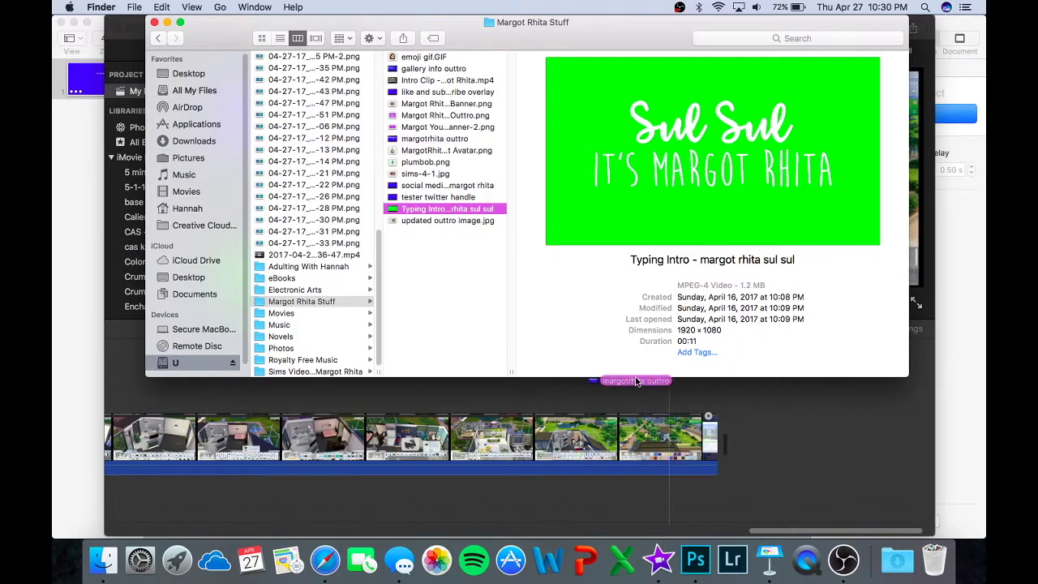
click(672, 393)
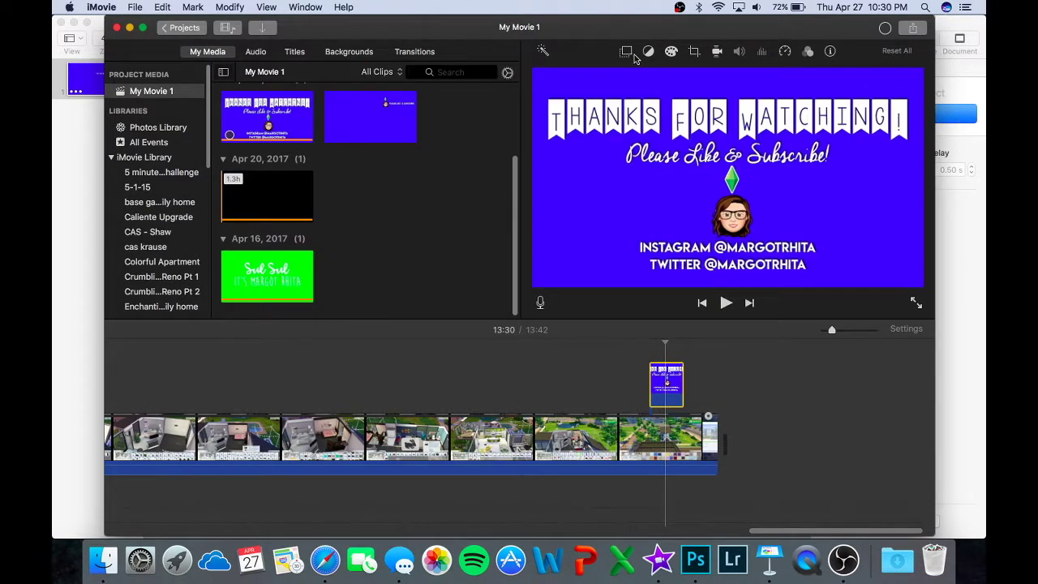
click(626, 52)
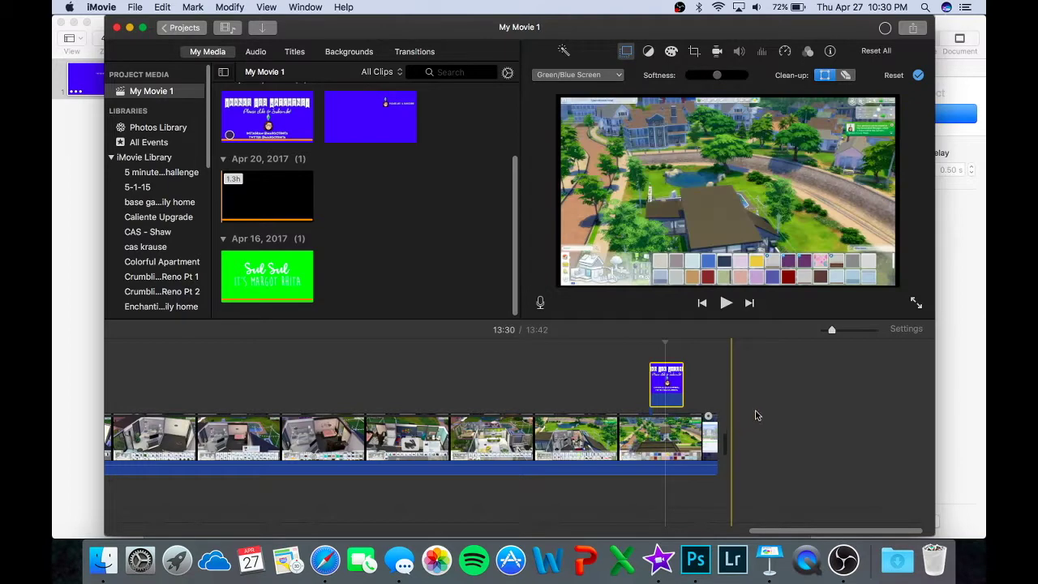
- Play back the "Thanks for Watching" overlay over the build footage to check the keying
click(633, 412)
key(space)
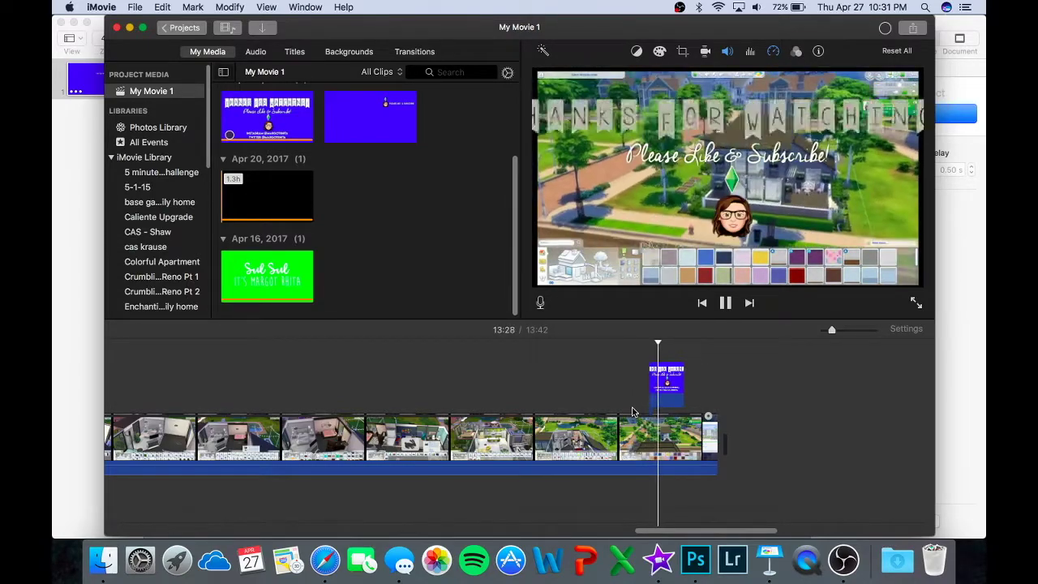
click(730, 382)
- Add the "gallery info outtro" clip after the first outtro overlay at the movie's end and set it to Green/Blue Screen
click(91, 558)
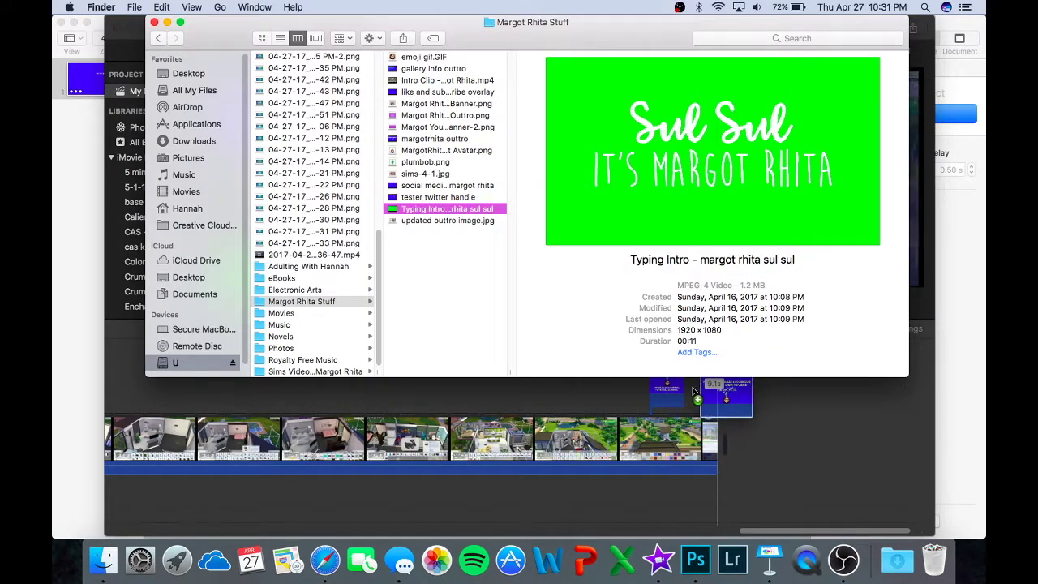
click(815, 420)
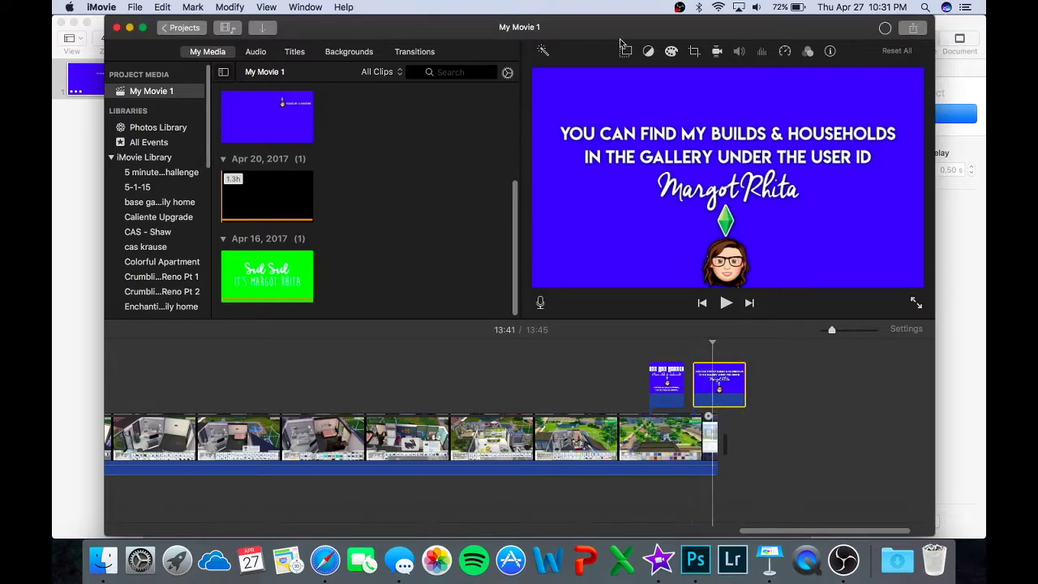
click(627, 51)
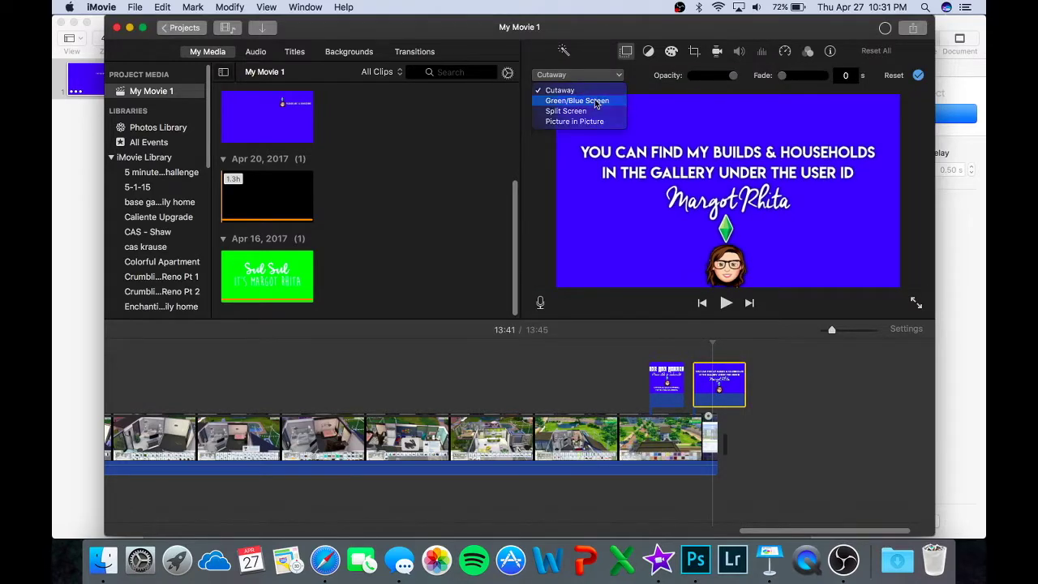
click(597, 103)
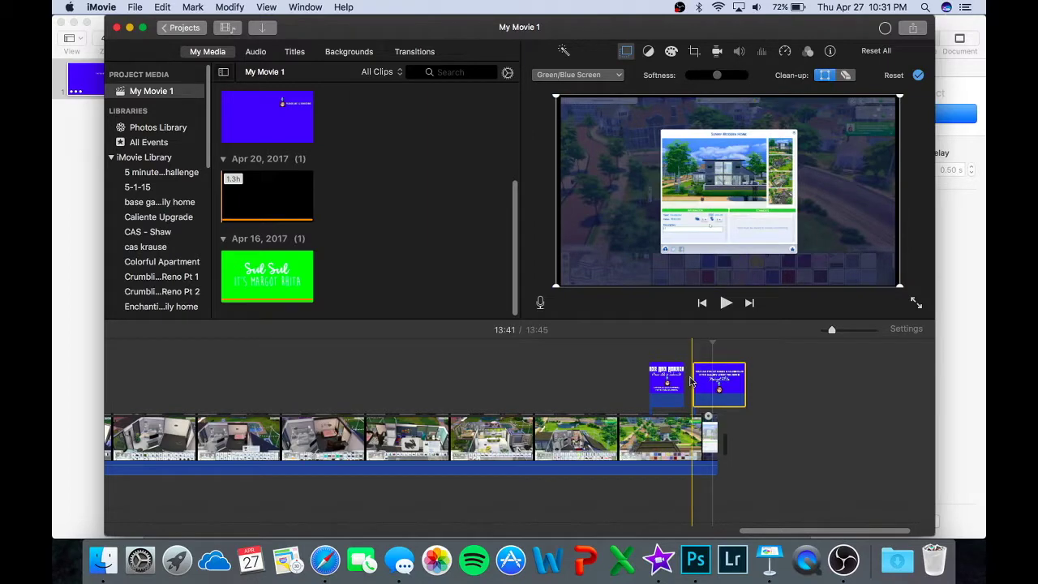
- Play back the end of the movie to check the gallery info overlay
click(692, 379)
key(space)
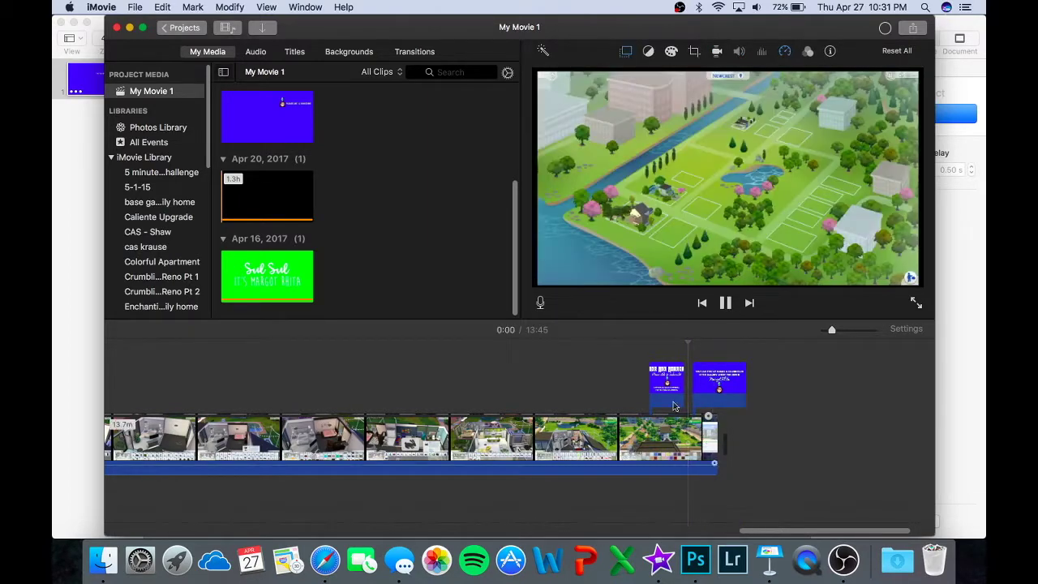
scroll(339, 364, right, 15)
scroll(605, 379, right, 6)
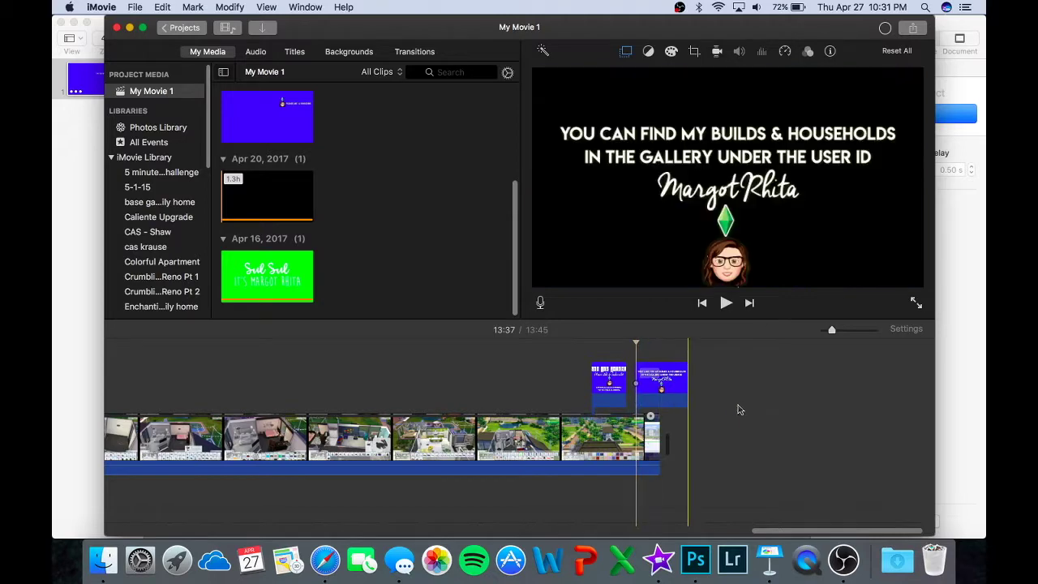
key(space)
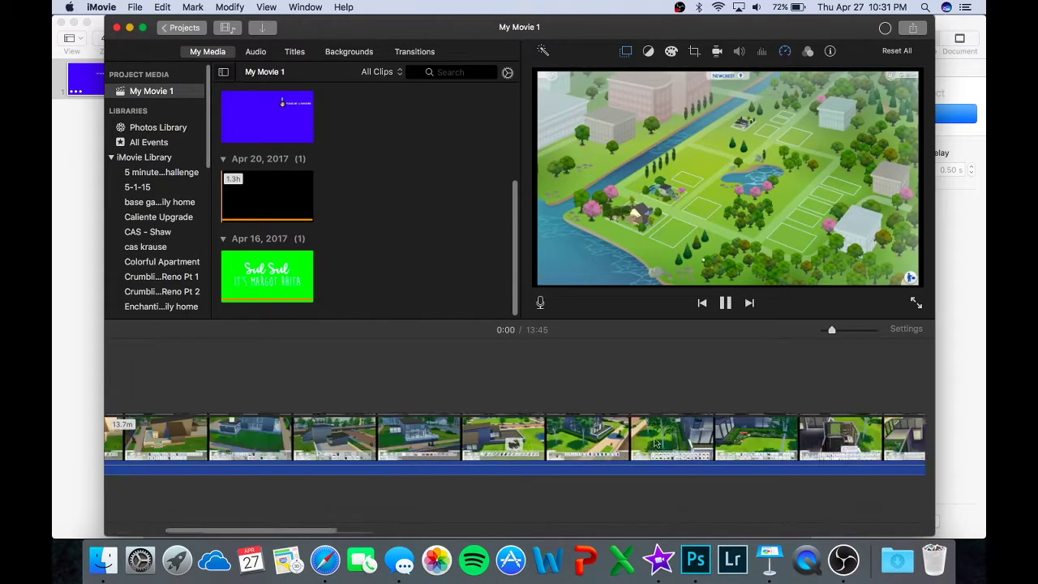
scroll(656, 442, right, 10)
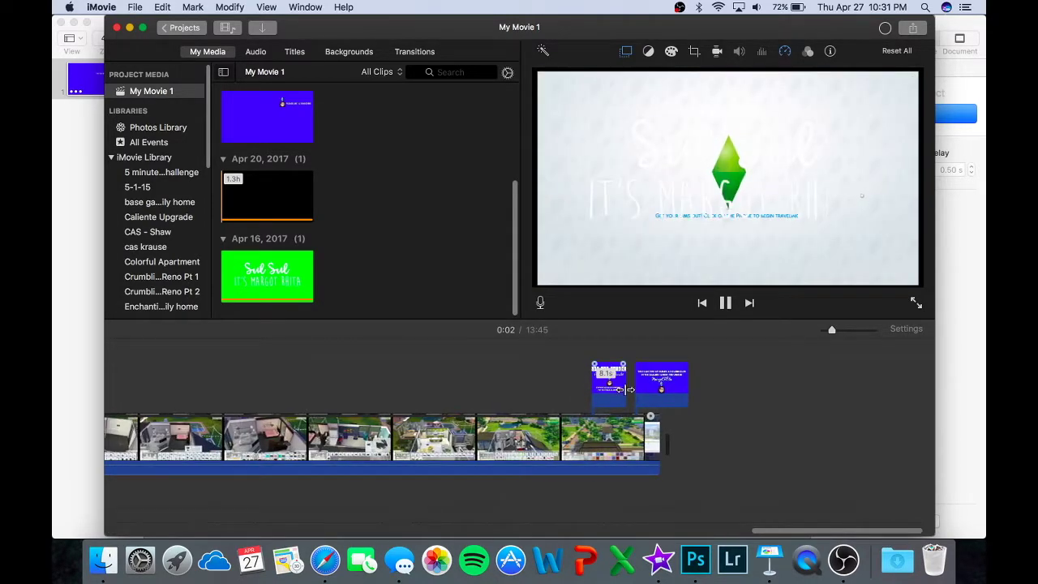
click(631, 395)
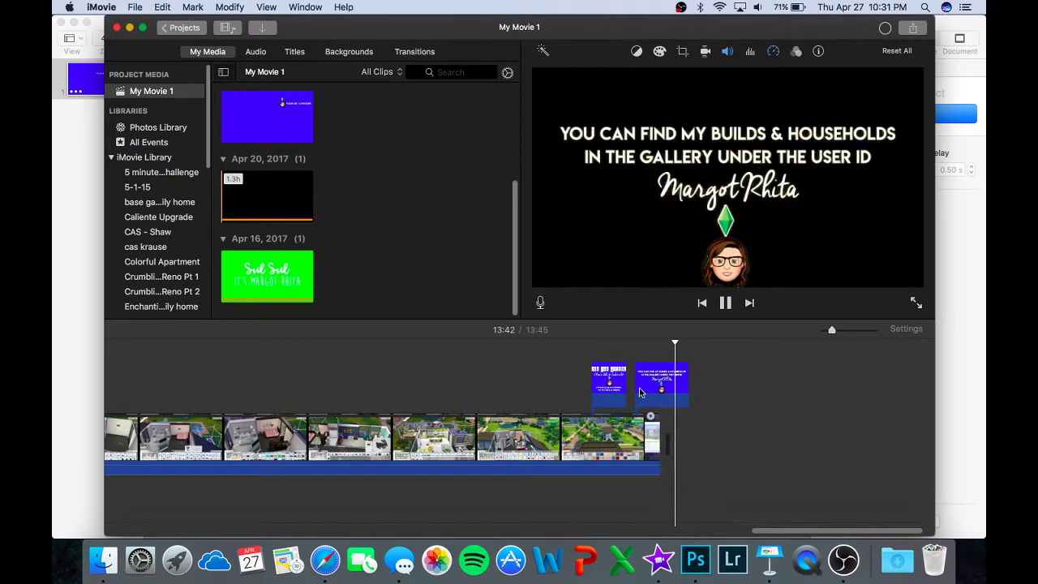
scroll(846, 349, left, 20)
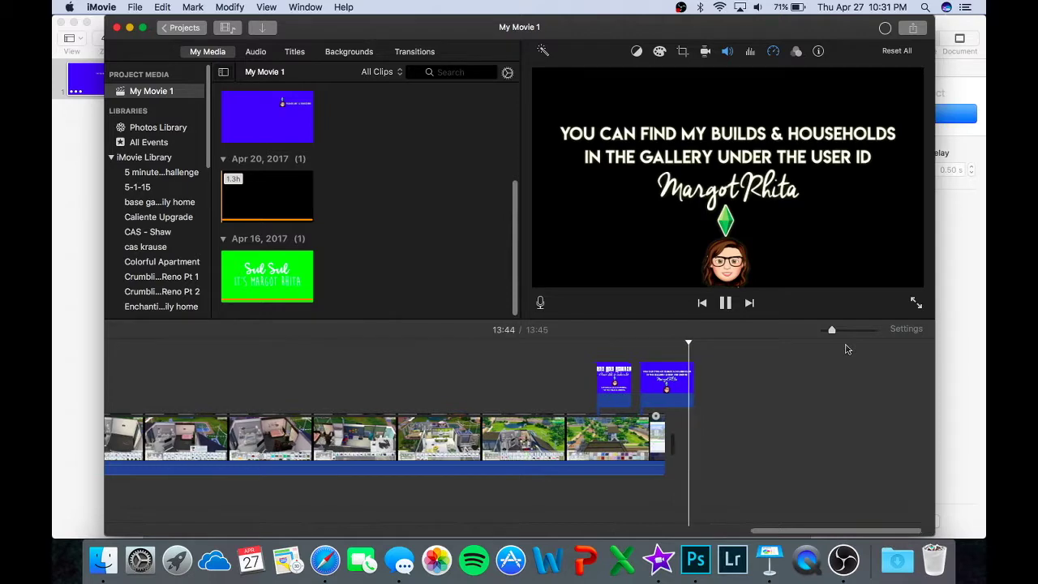
scroll(387, 374, left, 5)
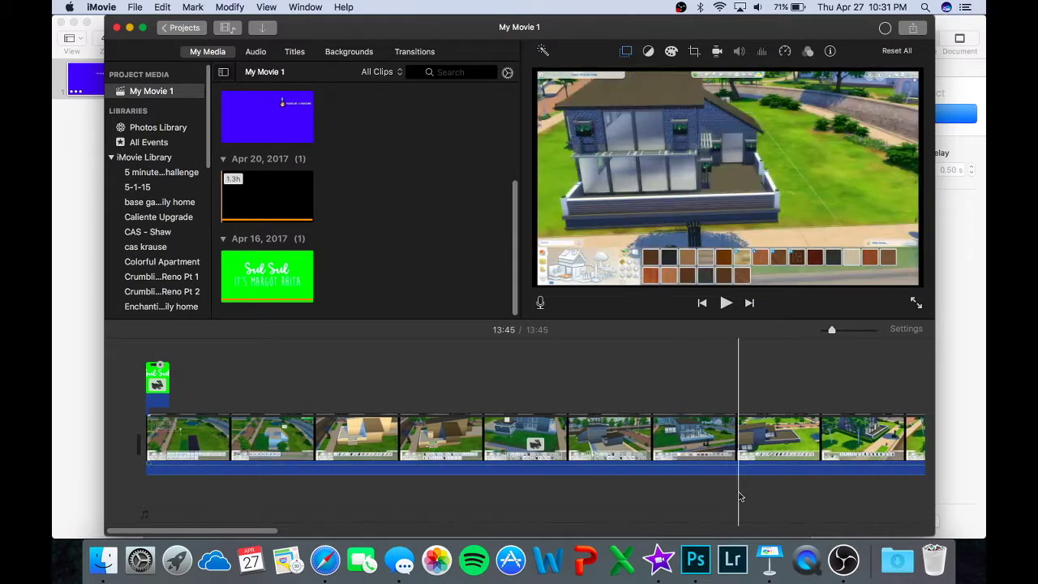
scroll(736, 487, right, 10)
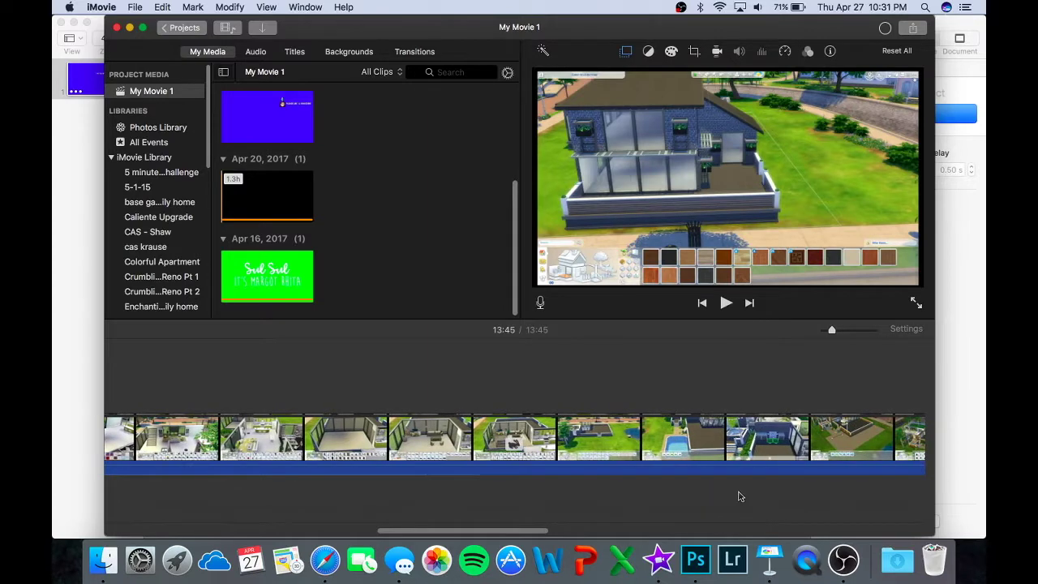
scroll(739, 496, right, 10)
scroll(739, 497, right, 3)
scroll(739, 497, left, 15)
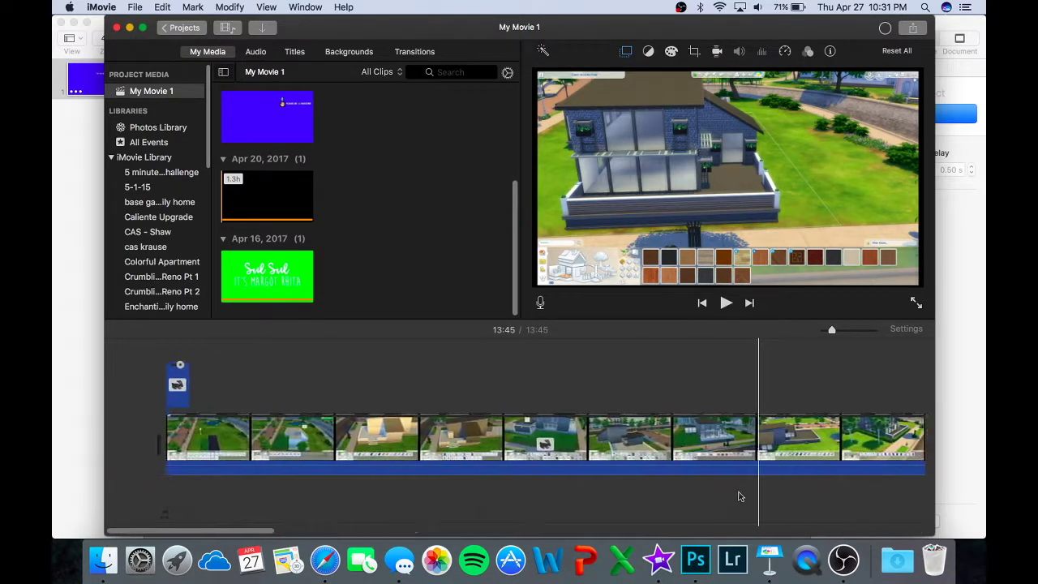
- Switch to Safari, open the YouTube Audio Library in a new tab and browse its list of free music tracks
click(321, 576)
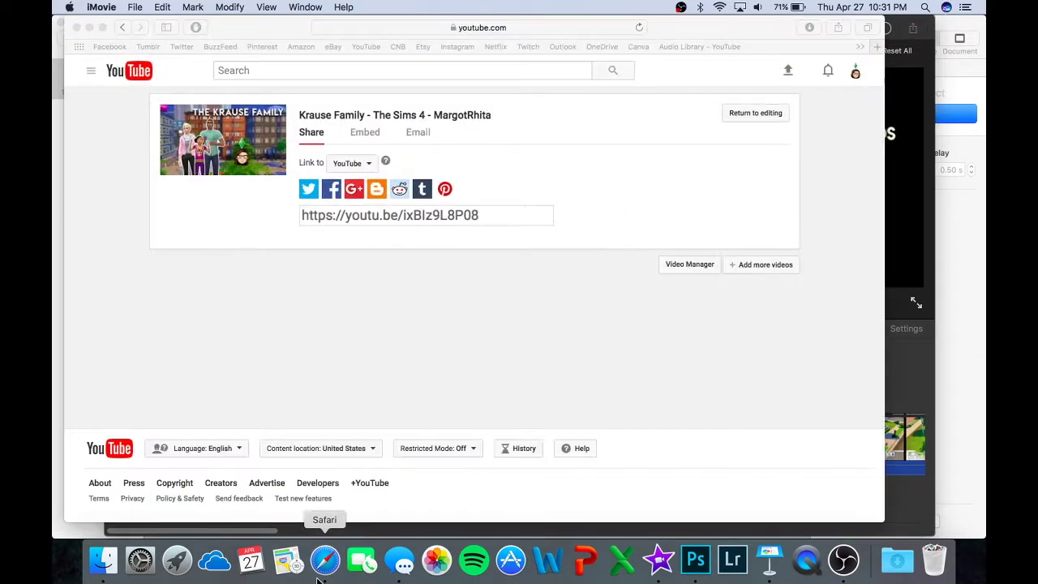
click(877, 49)
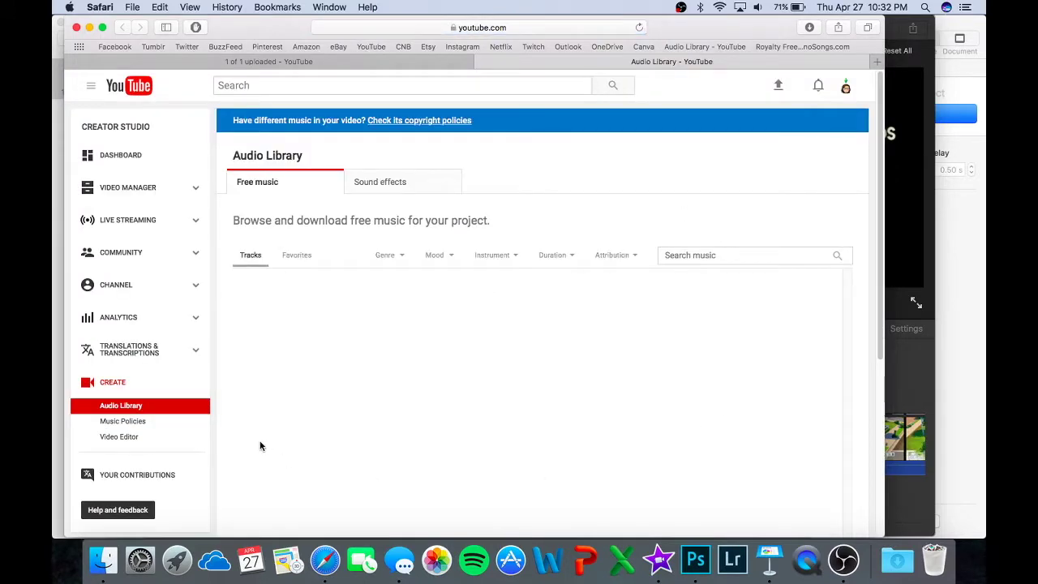
scroll(335, 416, down, 5)
scroll(335, 416, up, 5)
scroll(335, 416, down, 10)
scroll(570, 309, down, 10)
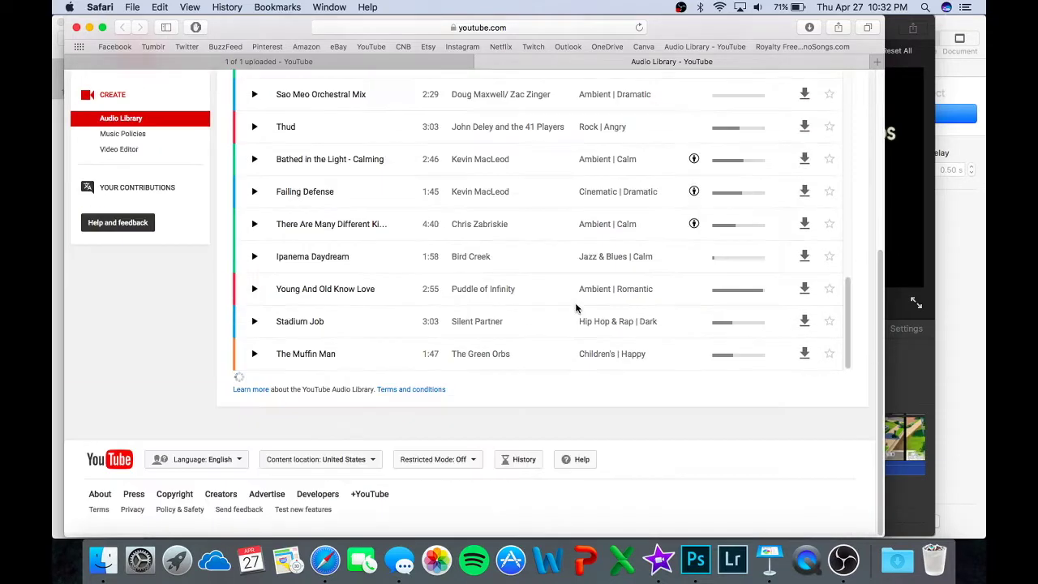
scroll(406, 406, up, 10)
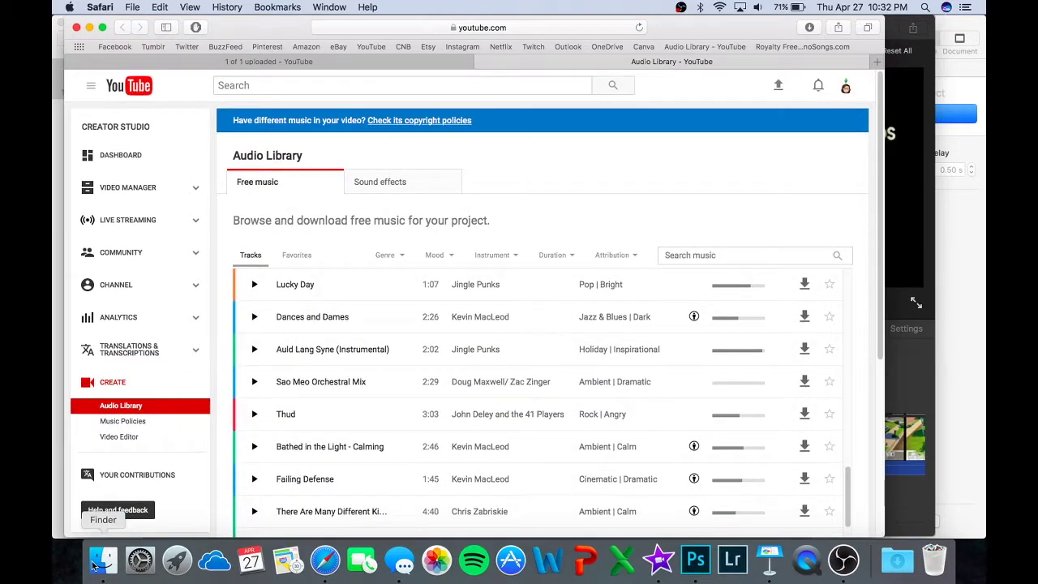
- View the Royalty Free Music folder in Finder, then close it and put the Safari window away
click(94, 565)
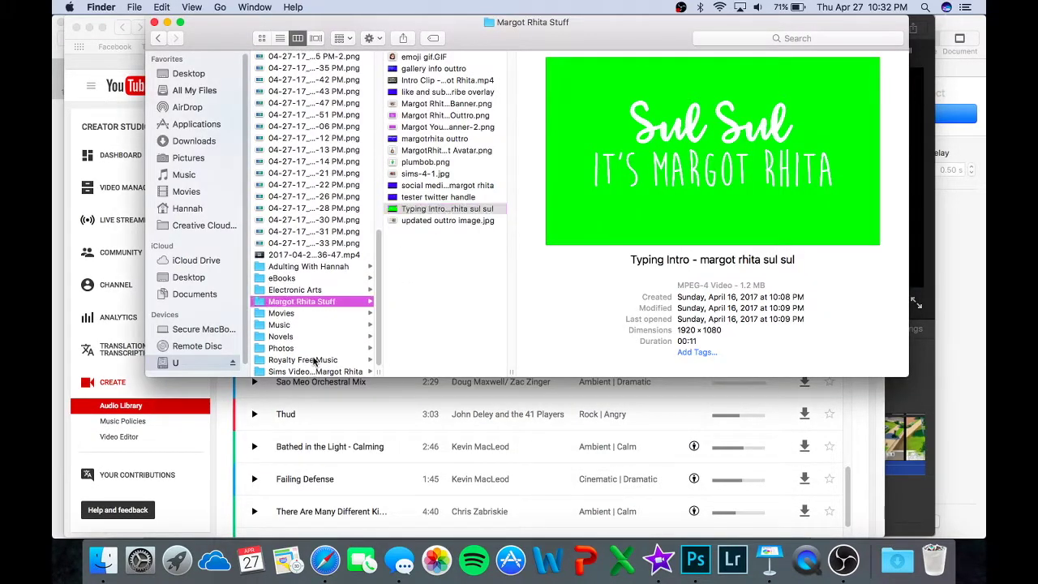
click(315, 360)
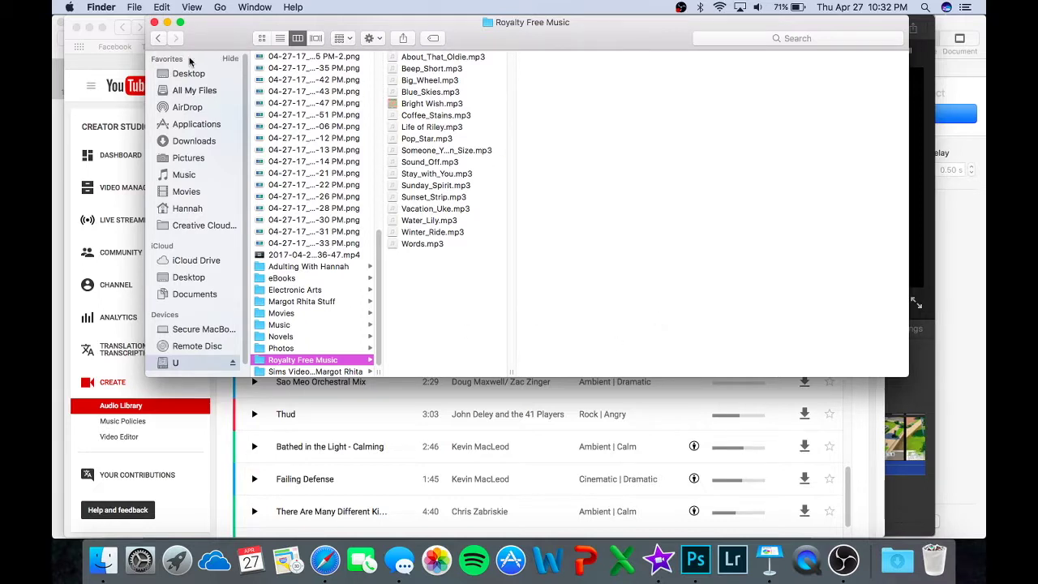
click(155, 22)
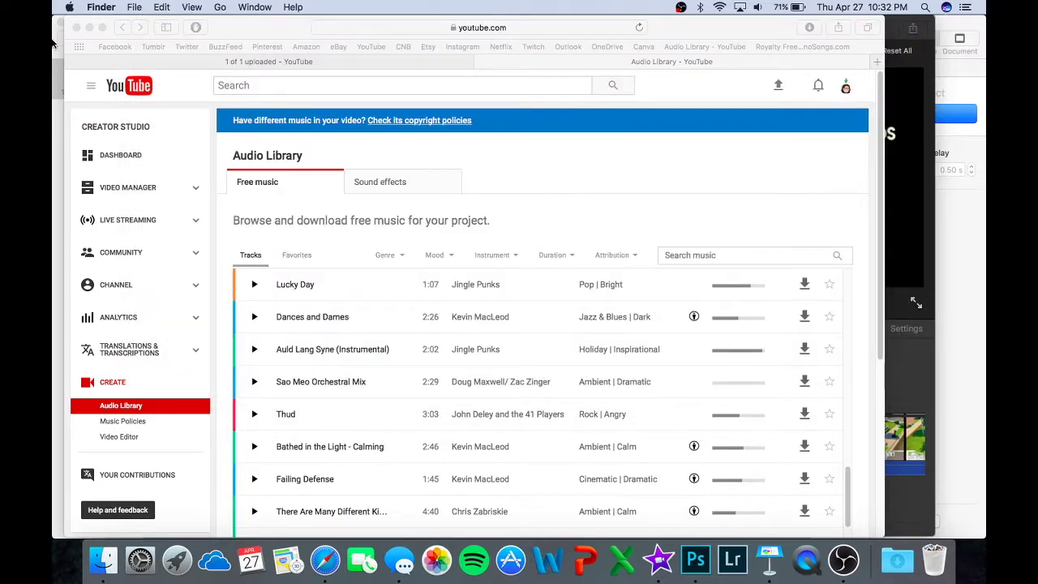
click(90, 27)
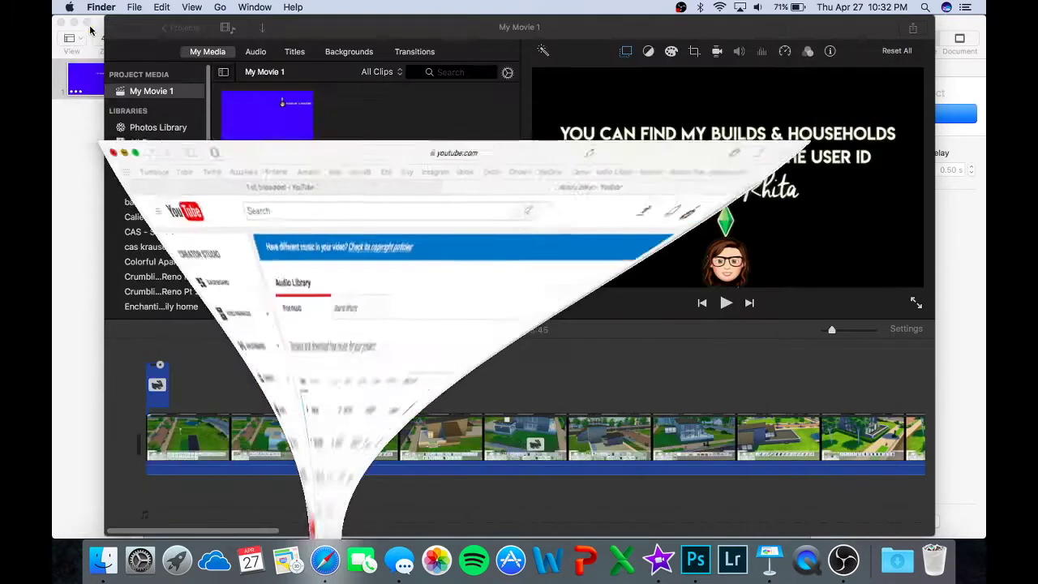
- Add Life of Riley.mp3 from the Royalty Free Music folder on drive U beneath the footage at the start of the movie
click(568, 419)
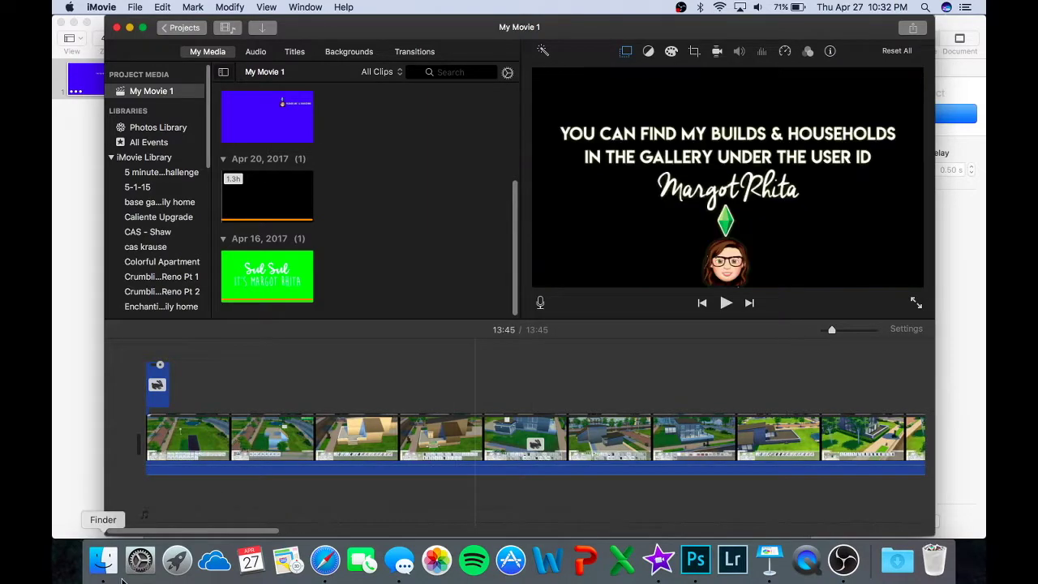
scroll(487, 498, right, 10)
scroll(633, 510, left, 15)
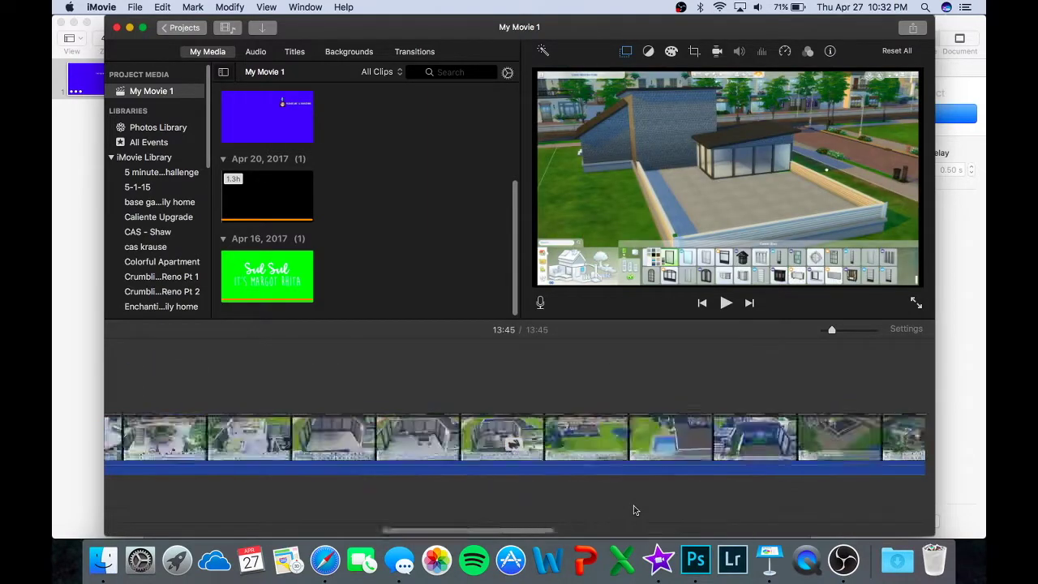
click(87, 569)
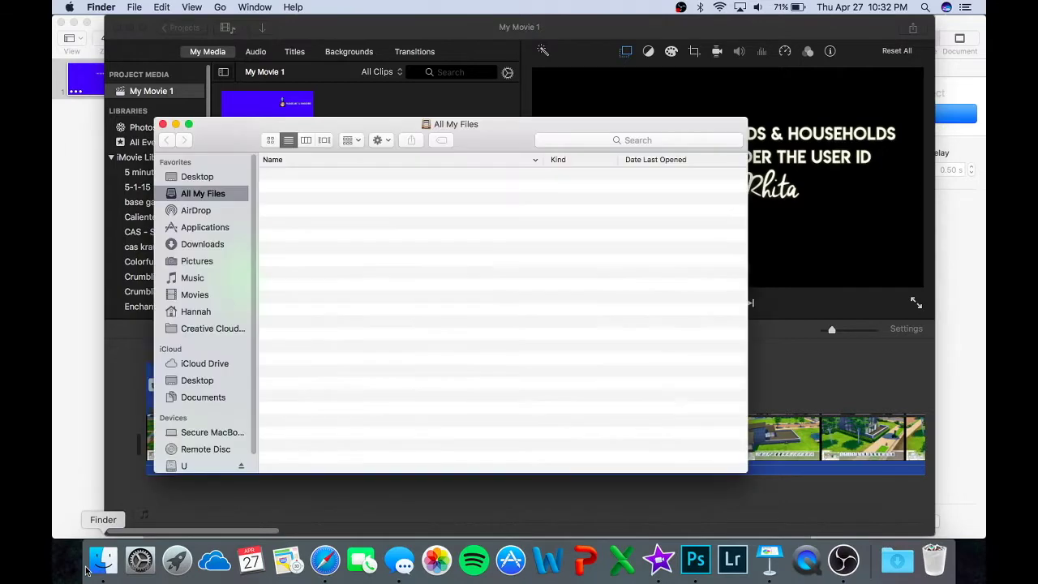
click(185, 466)
scroll(422, 348, down, 5)
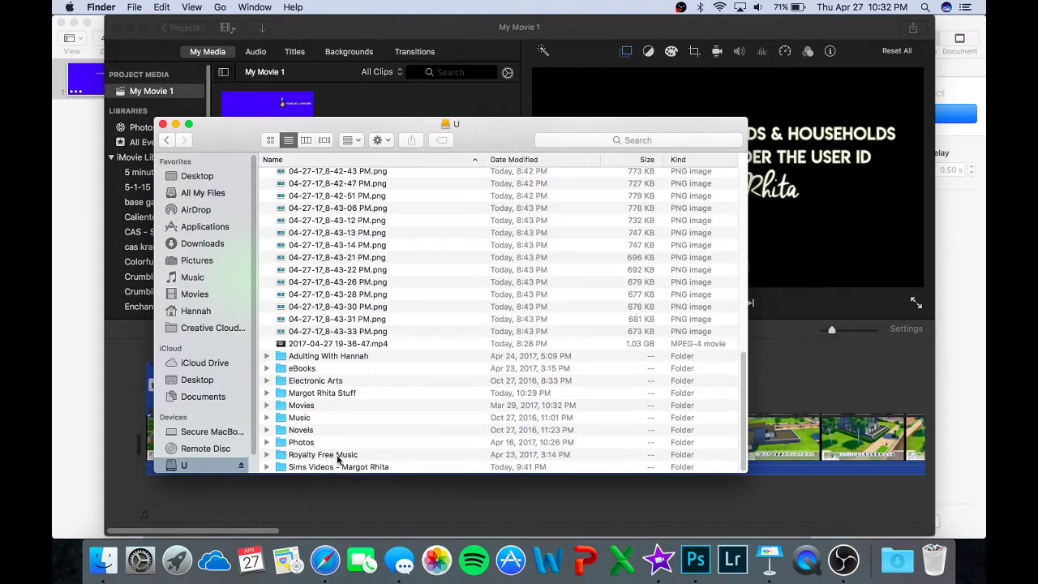
double_click(337, 455)
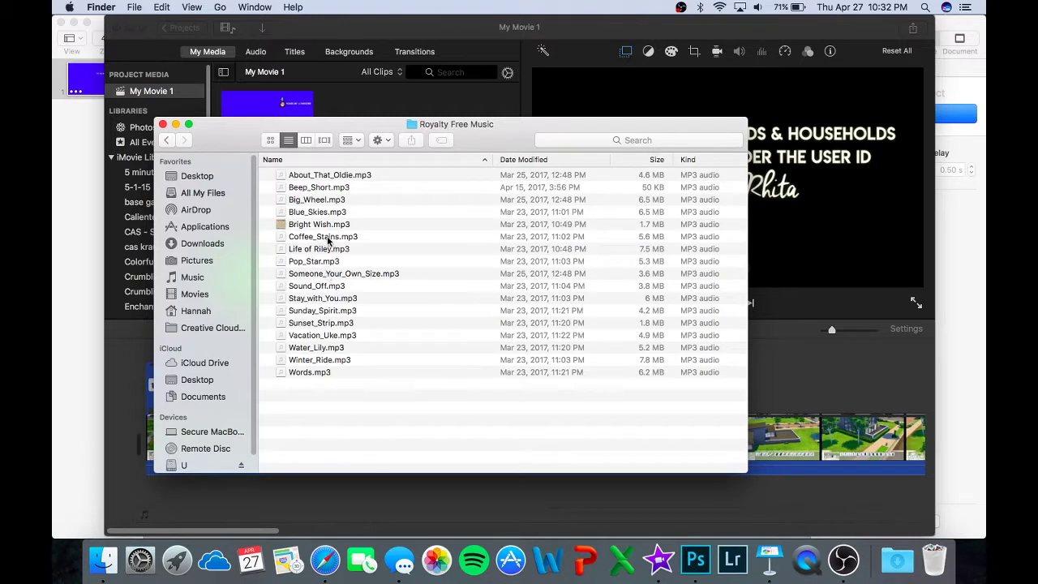
drag(193, 497, 149, 496)
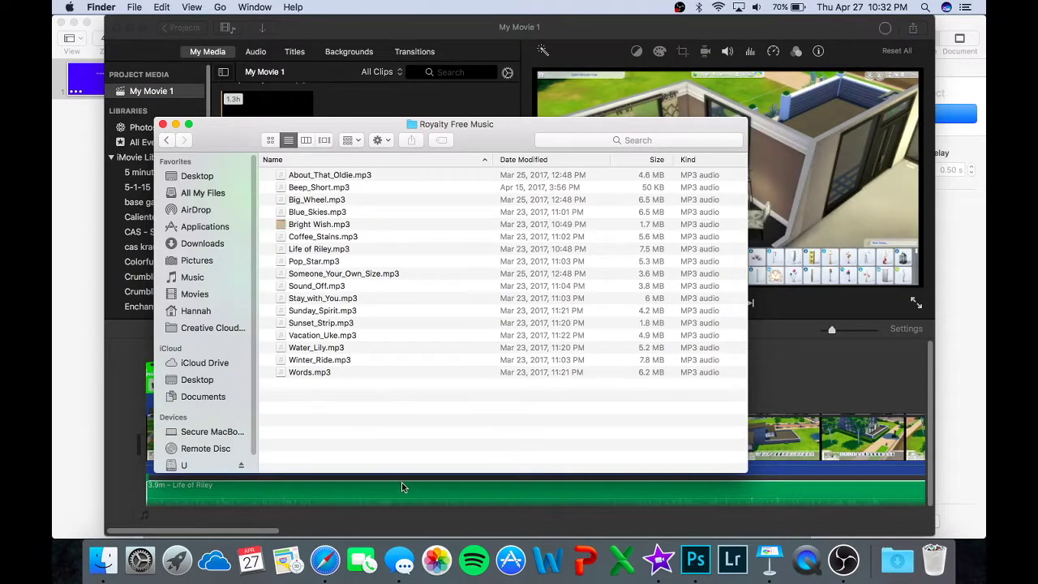
click(176, 125)
- Set the volume of the Life of Riley music clip to 71%
click(305, 477)
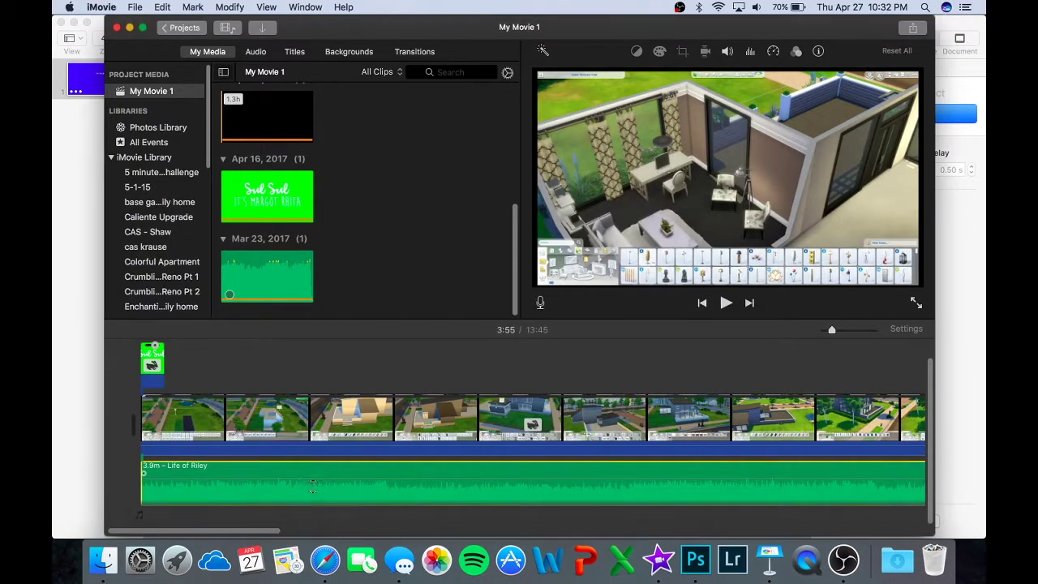
drag(304, 477, 304, 466)
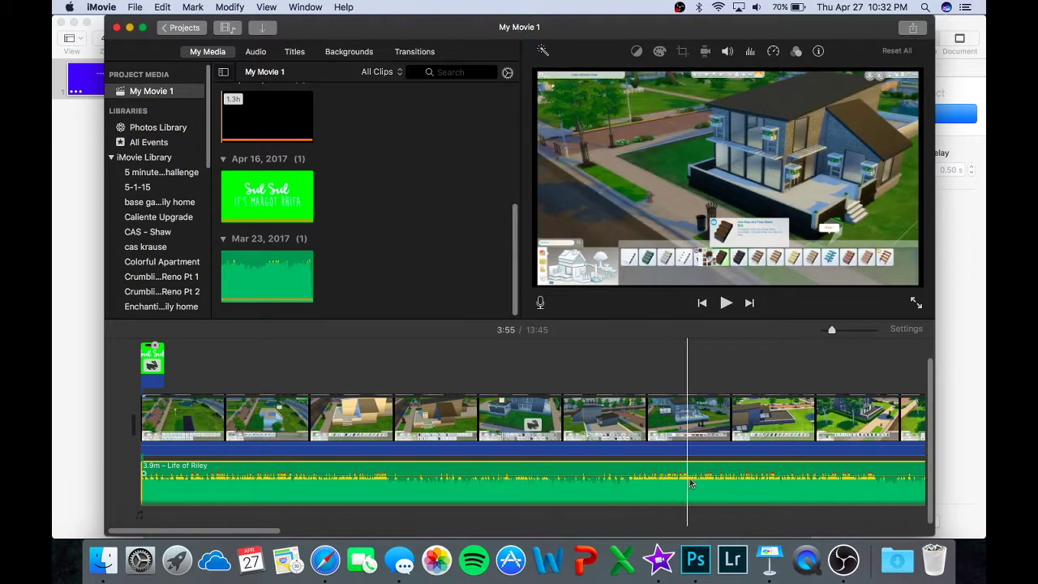
drag(663, 481, 662, 483)
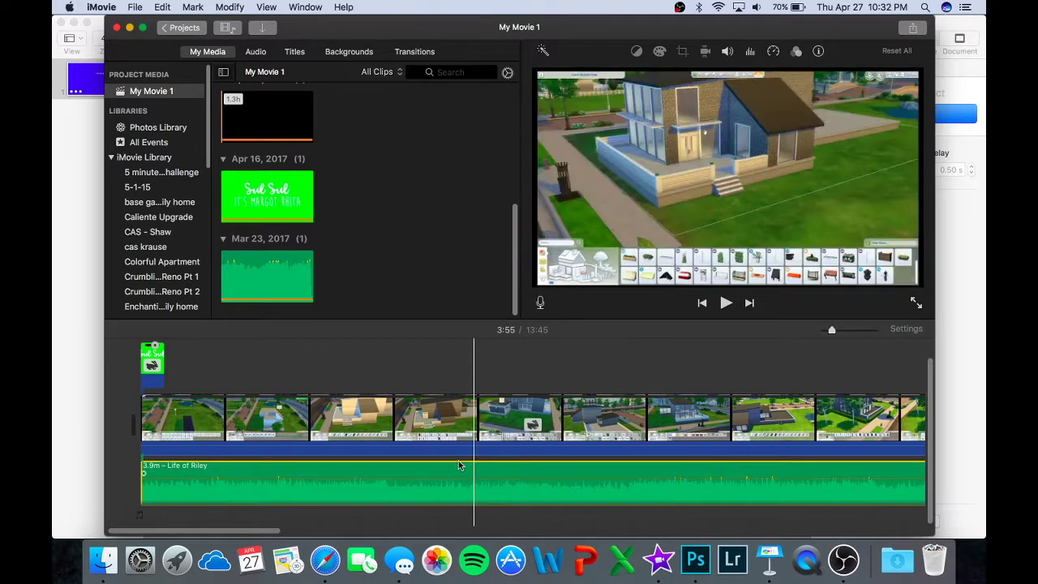
scroll(544, 472, right, 5)
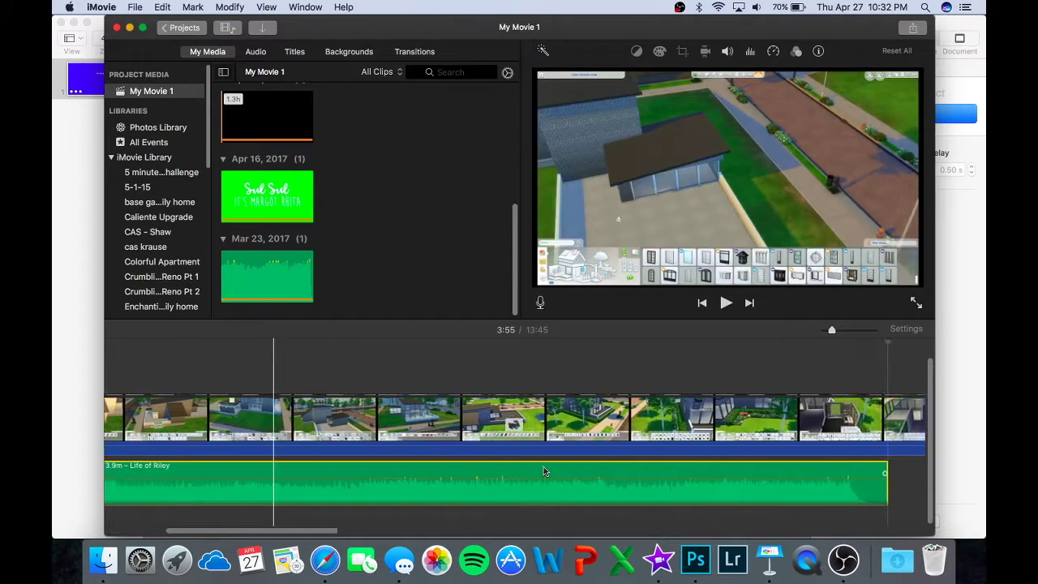
scroll(544, 471, left, 6)
scroll(478, 487, right, 1)
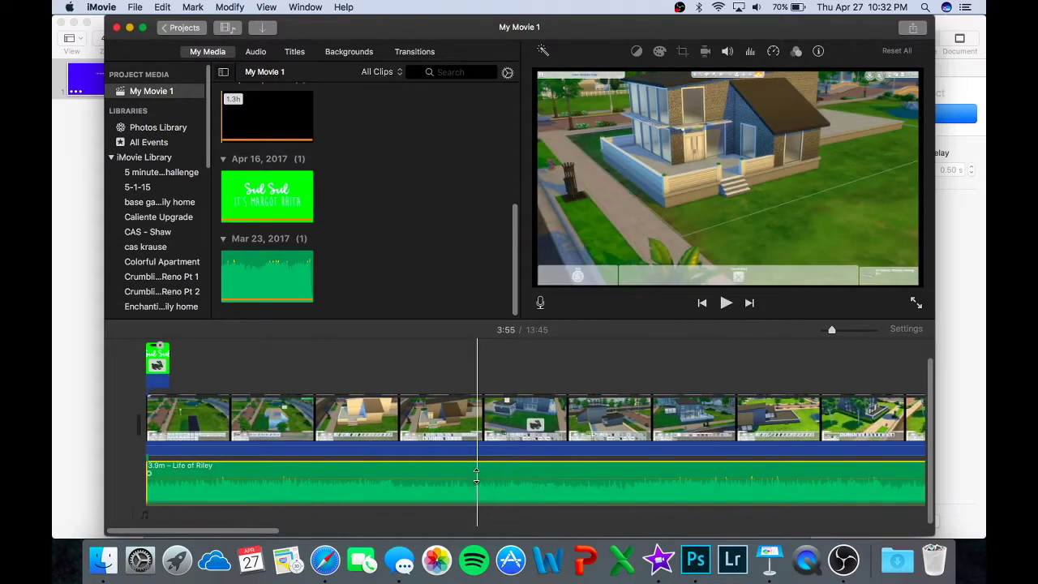
drag(477, 480, 476, 484)
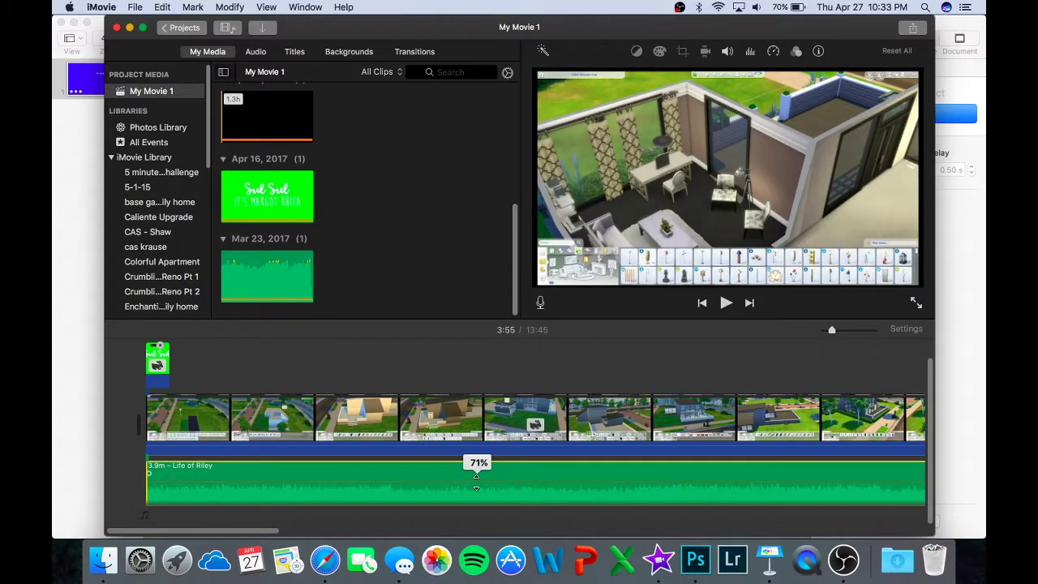
scroll(667, 498, right, 10)
scroll(667, 498, left, 5)
scroll(667, 498, right, 10)
scroll(666, 498, right, 10)
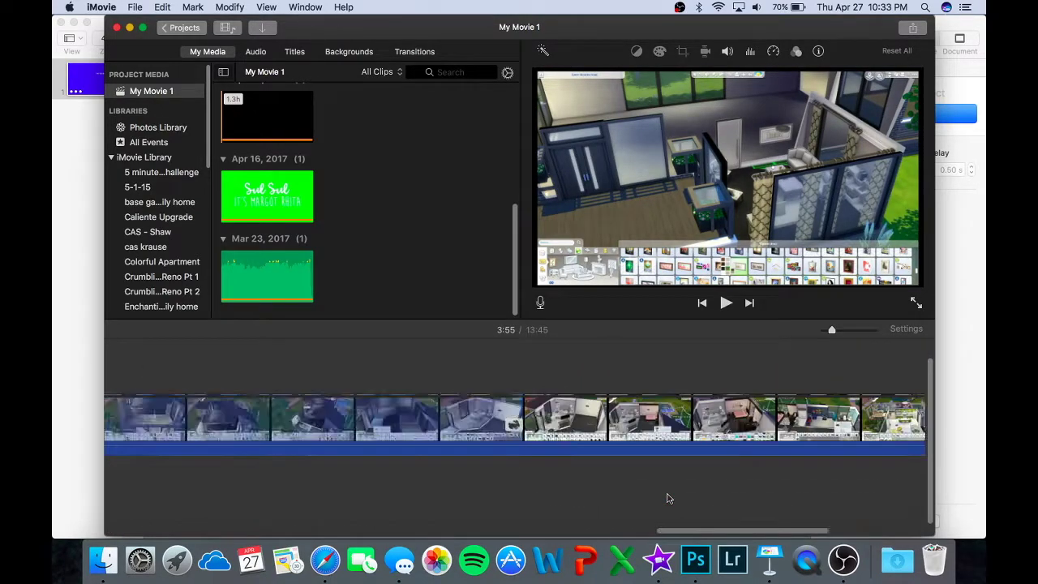
scroll(666, 498, left, 15)
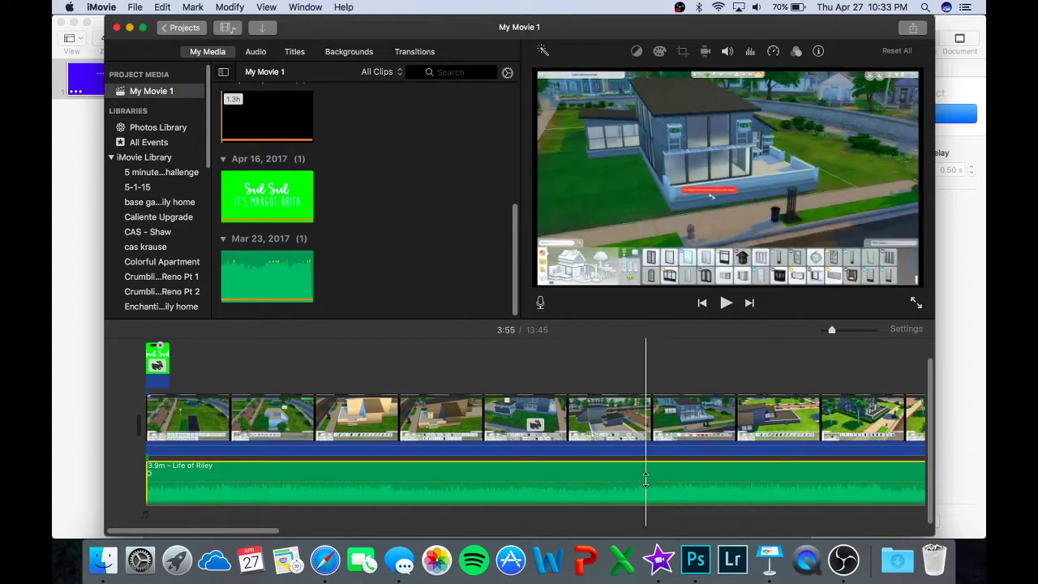
- Trim the quiet ending off the Life of Riley music clip, shortening it to about 3.8 minutes
scroll(654, 479, right, 10)
scroll(659, 474, right, 2)
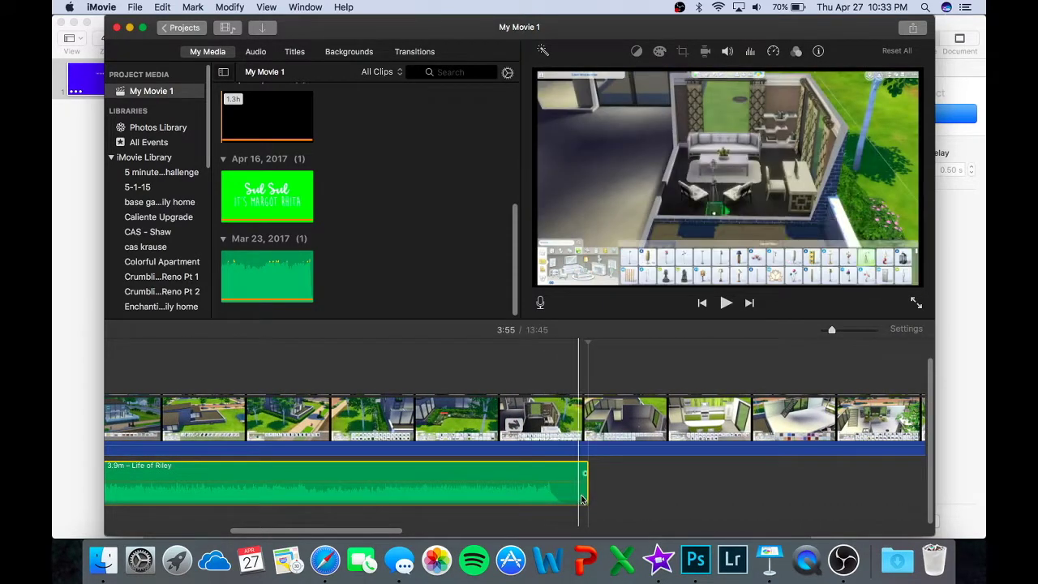
scroll(724, 462, right, 6)
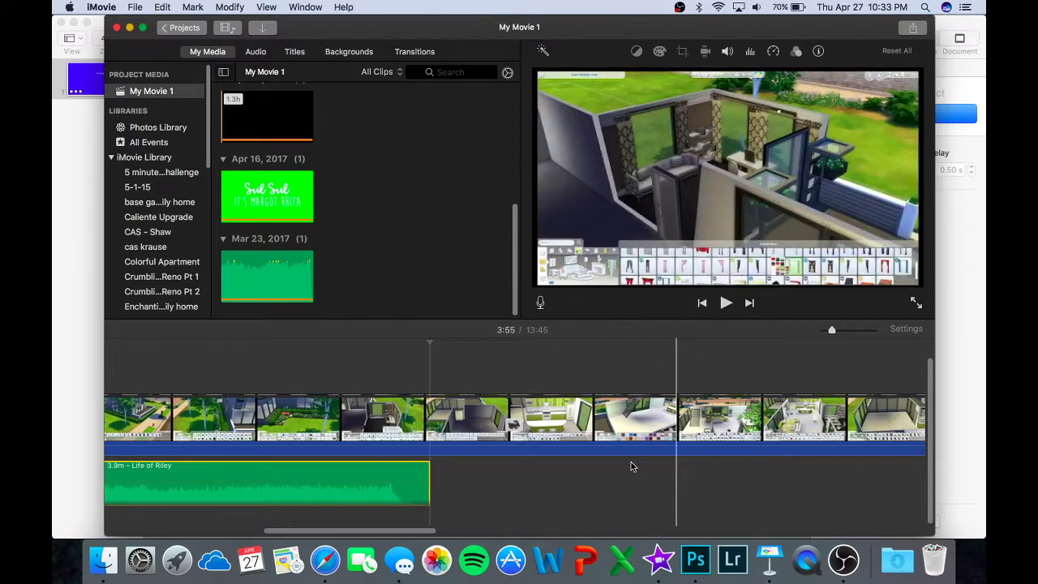
click(434, 496)
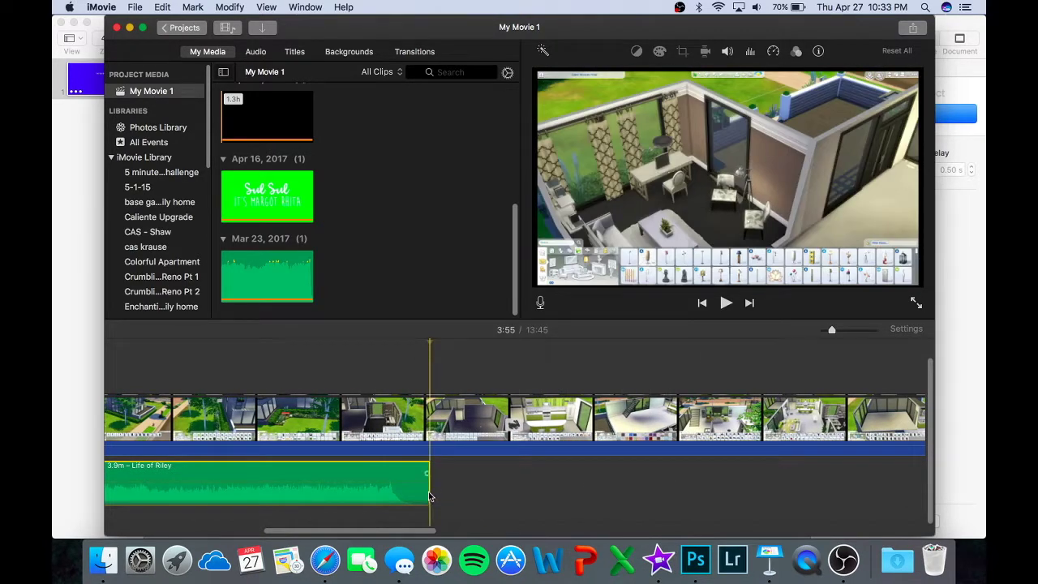
drag(401, 498, 402, 502)
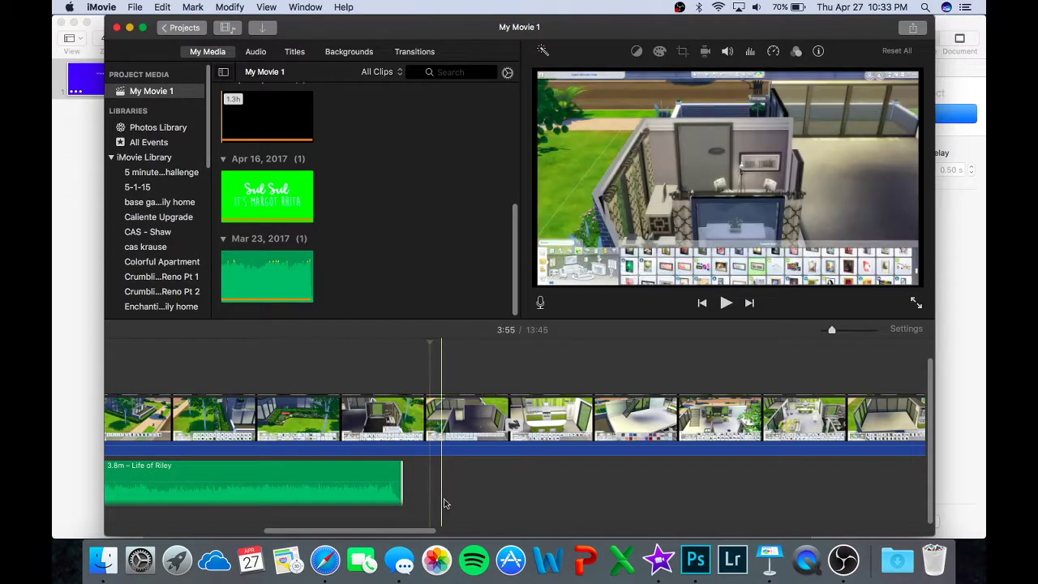
- Look over the whole timeline from the intro overlay to the outtro overlays and back to the start
scroll(491, 497, right, 4)
scroll(492, 497, left, 10)
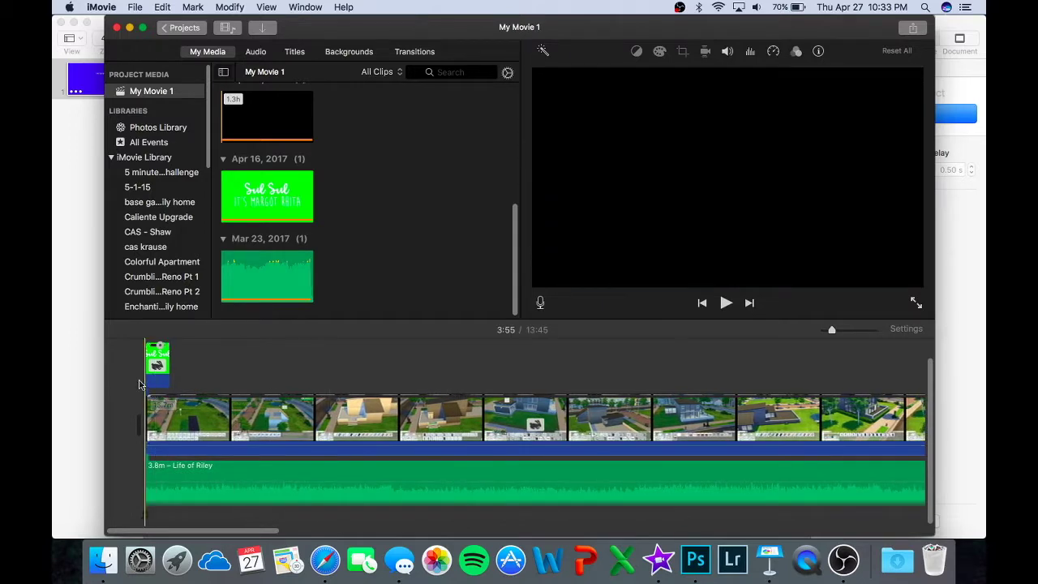
scroll(651, 380, right, 10)
scroll(653, 381, right, 15)
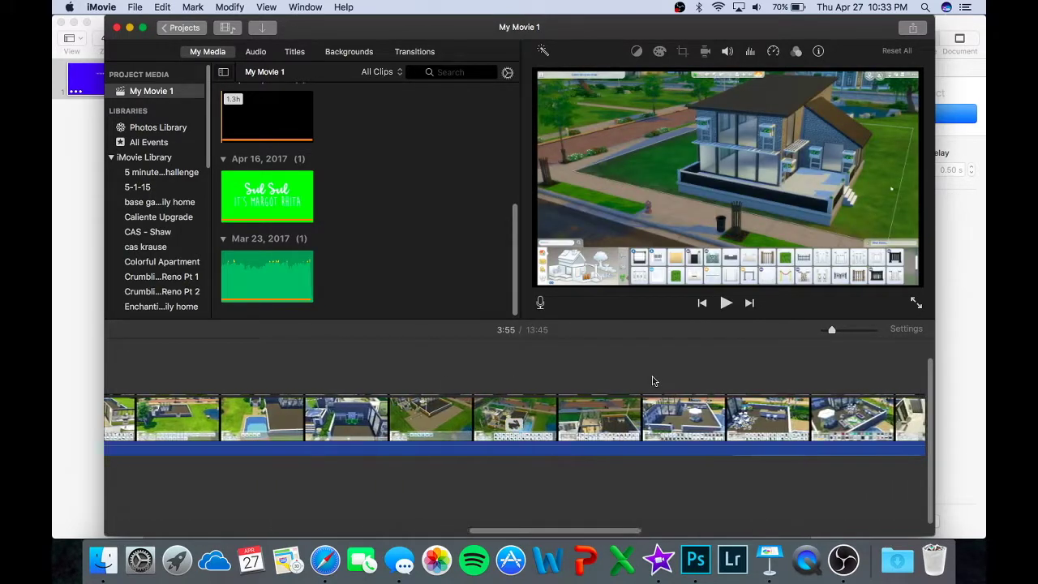
scroll(661, 385, right, 5)
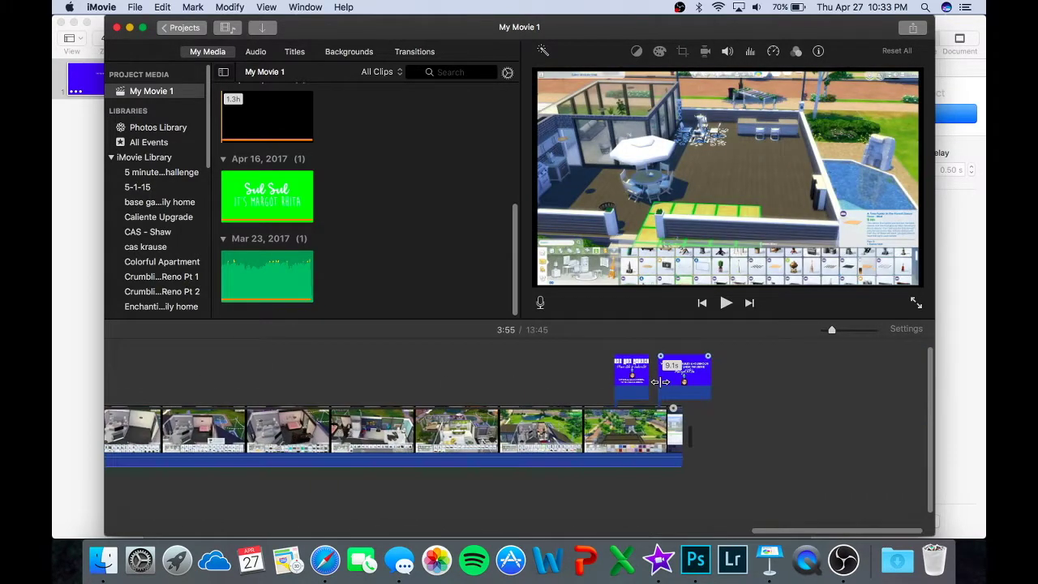
scroll(730, 398, left, 20)
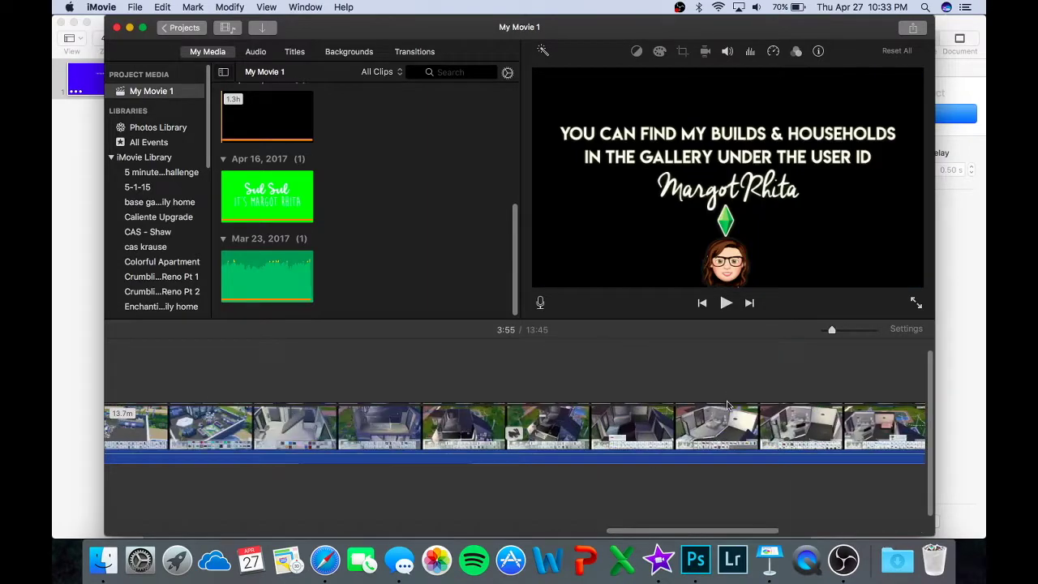
scroll(784, 384, left, 15)
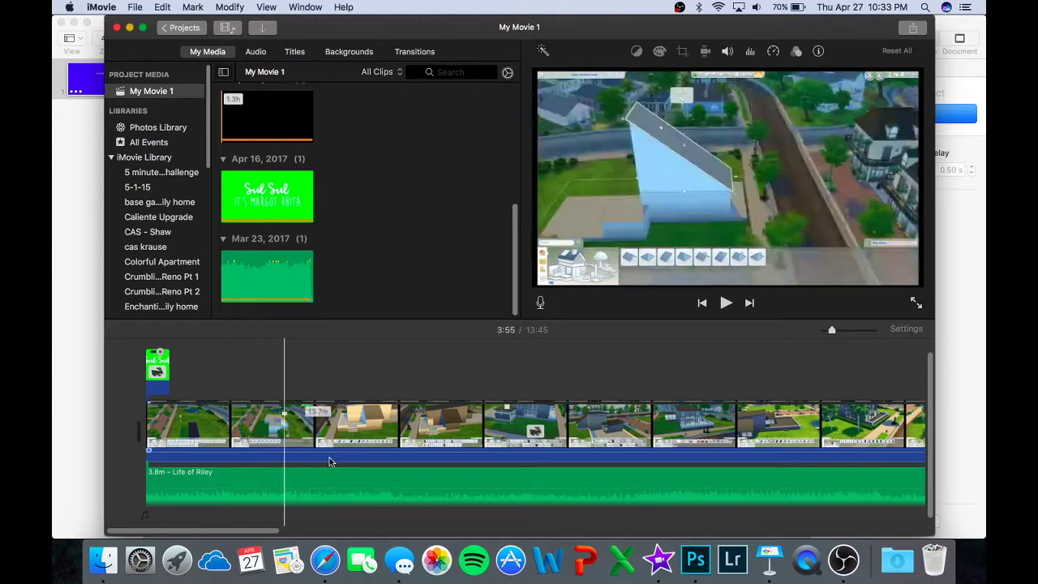
- Review the timeline through to the outtro overlays and the destinations available for sharing the movie
scroll(195, 438, right, 1)
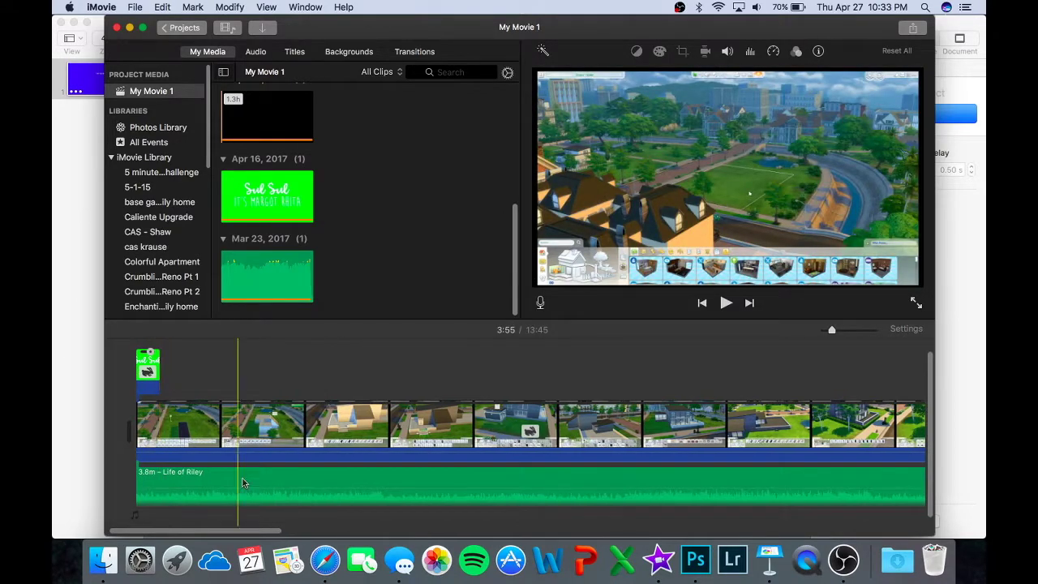
scroll(775, 435, right, 15)
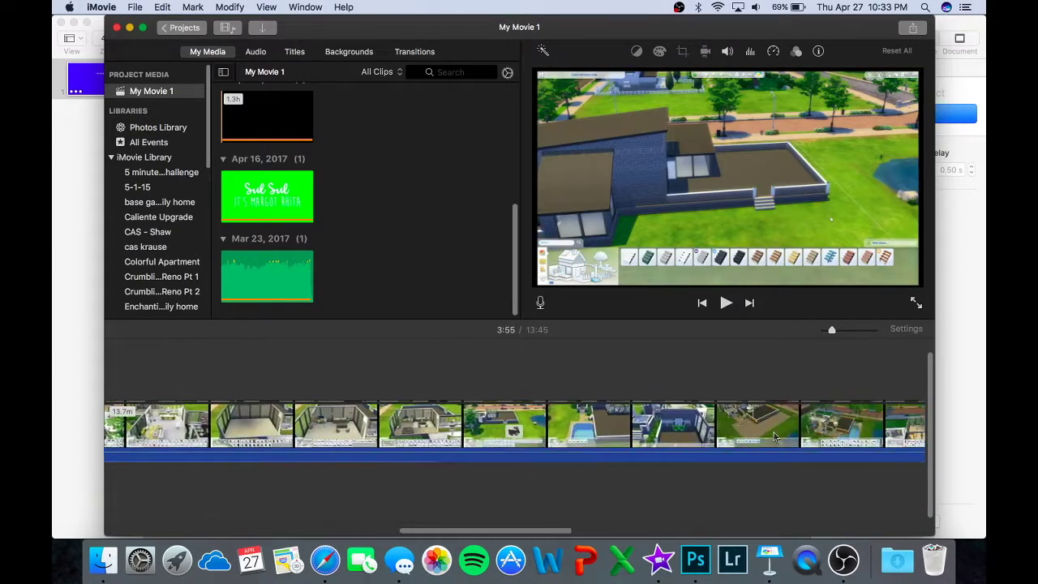
scroll(645, 389, right, 10)
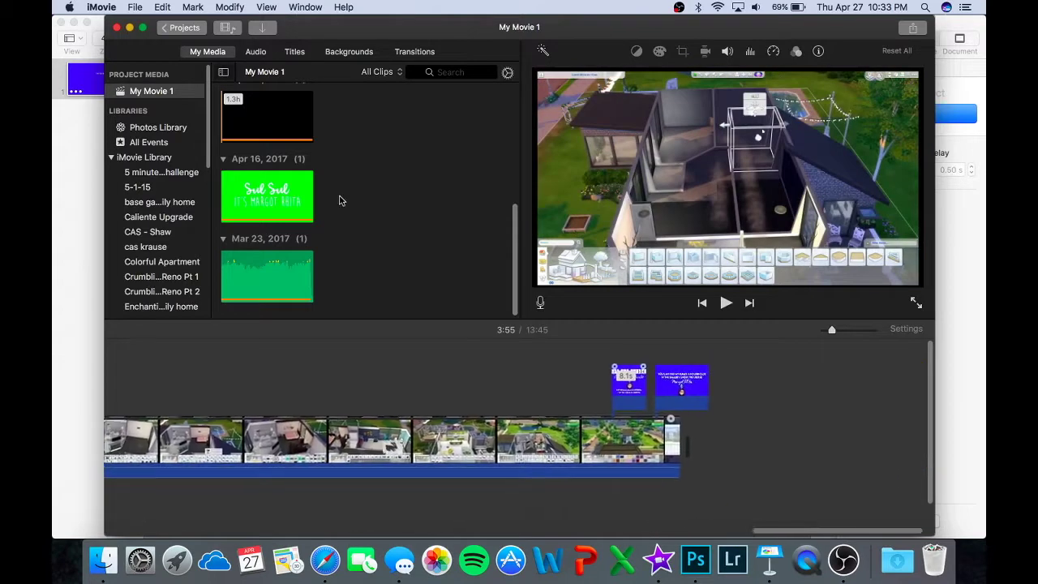
click(914, 27)
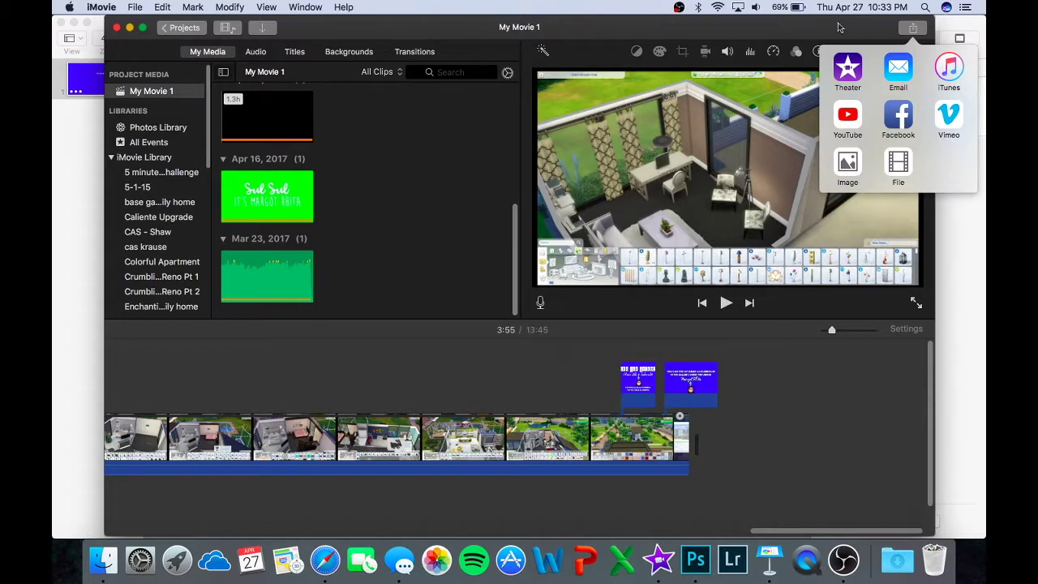
click(915, 29)
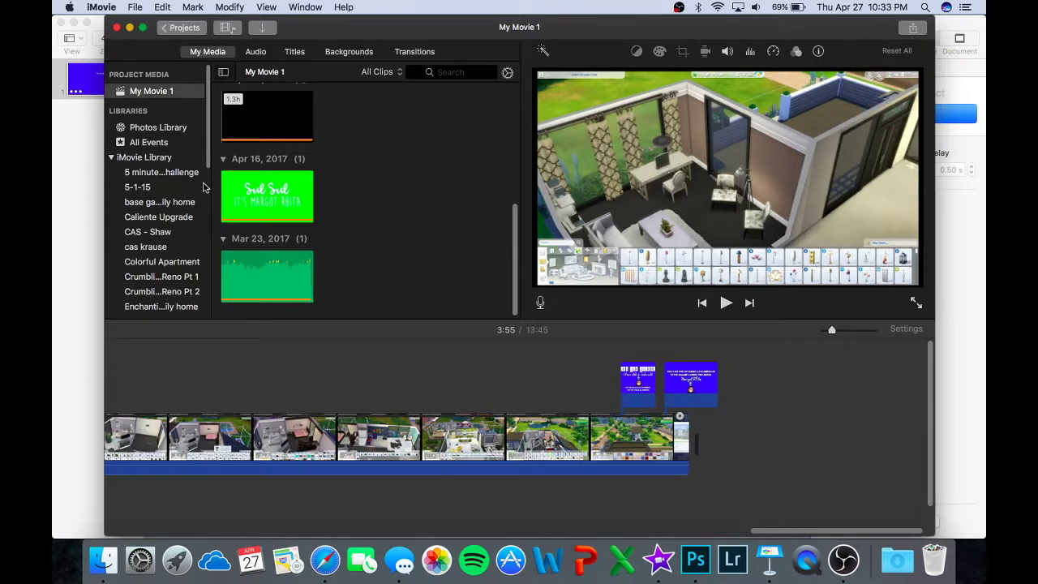
- Close iMovie and switch to OBS to examine the source types that can be added to the scene
click(116, 28)
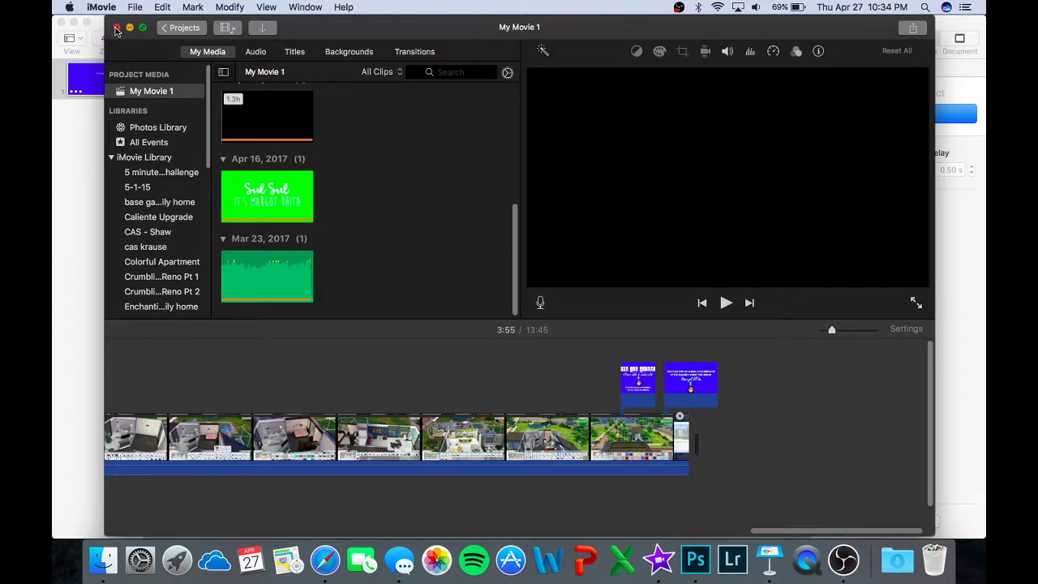
click(844, 560)
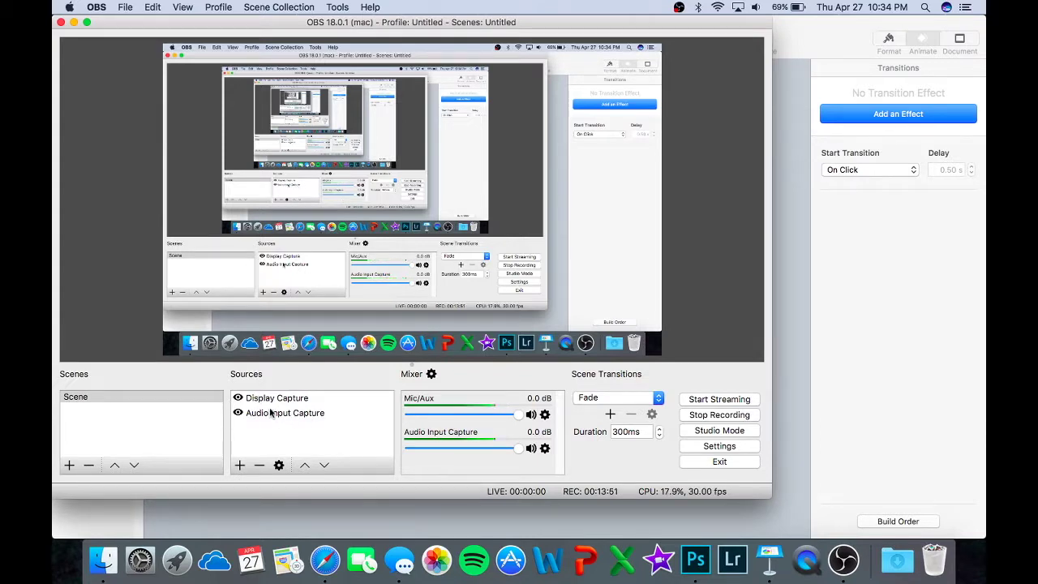
click(240, 464)
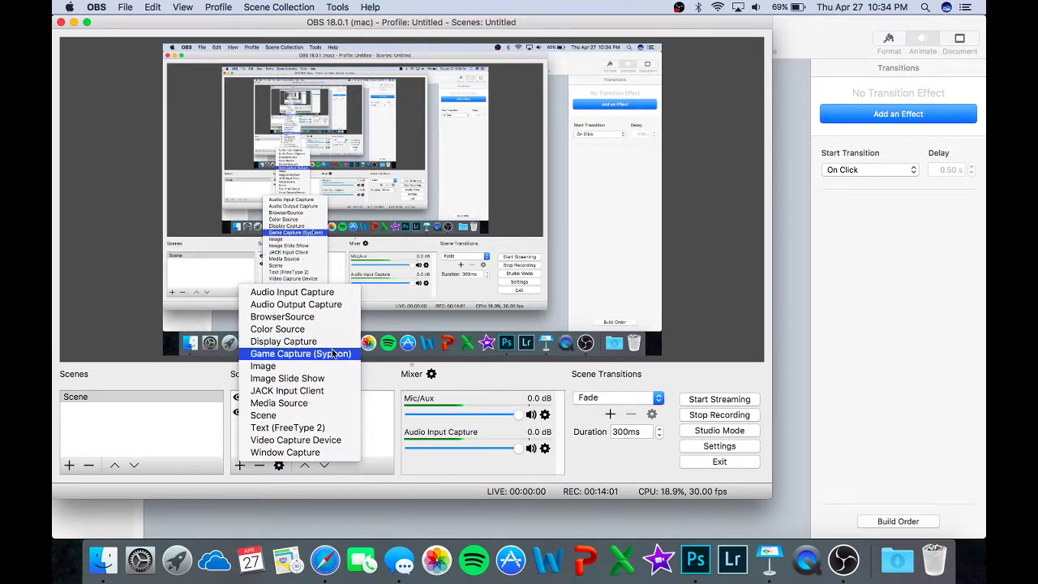
click(278, 463)
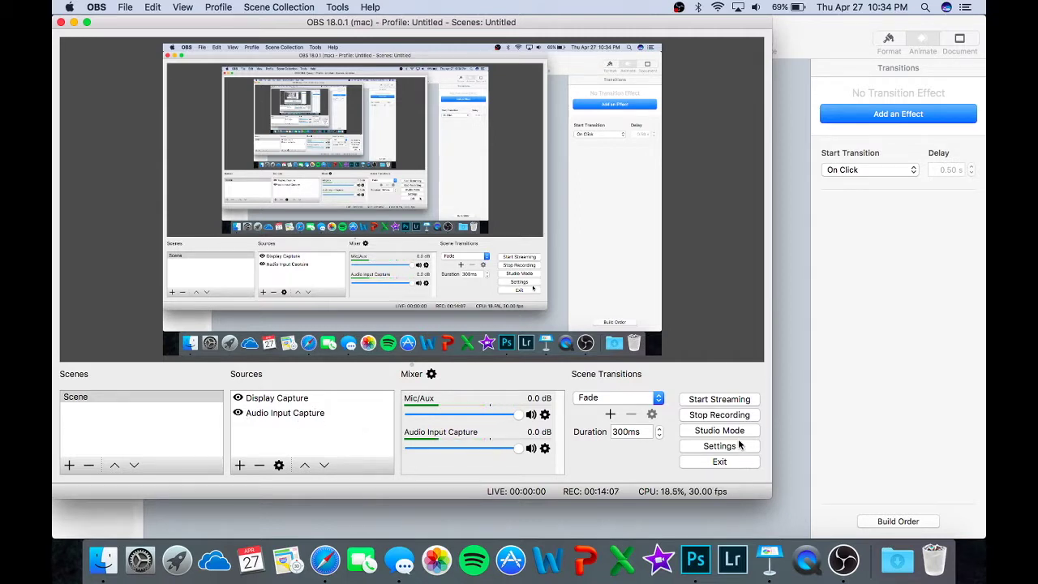
- Clear the OBS window and the untitled Keynote presentation off the screen to reveal the desktop
click(74, 22)
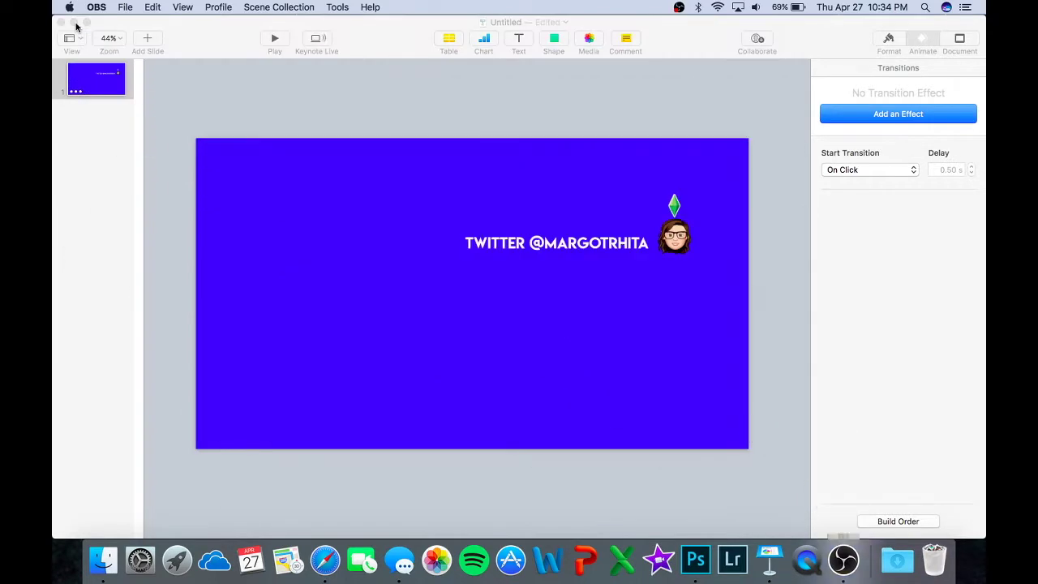
click(640, 271)
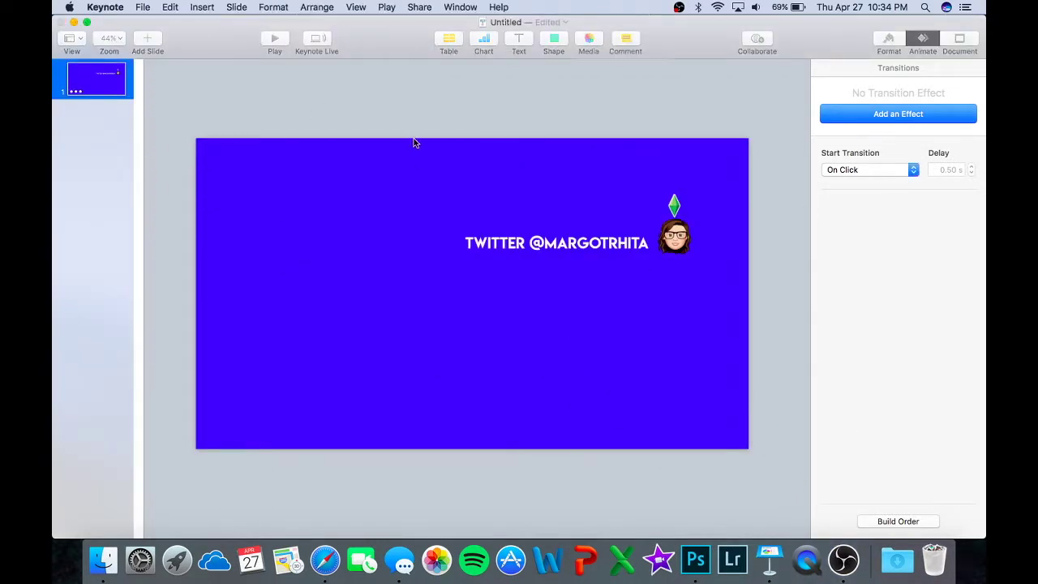
key(super+w)
click(474, 214)
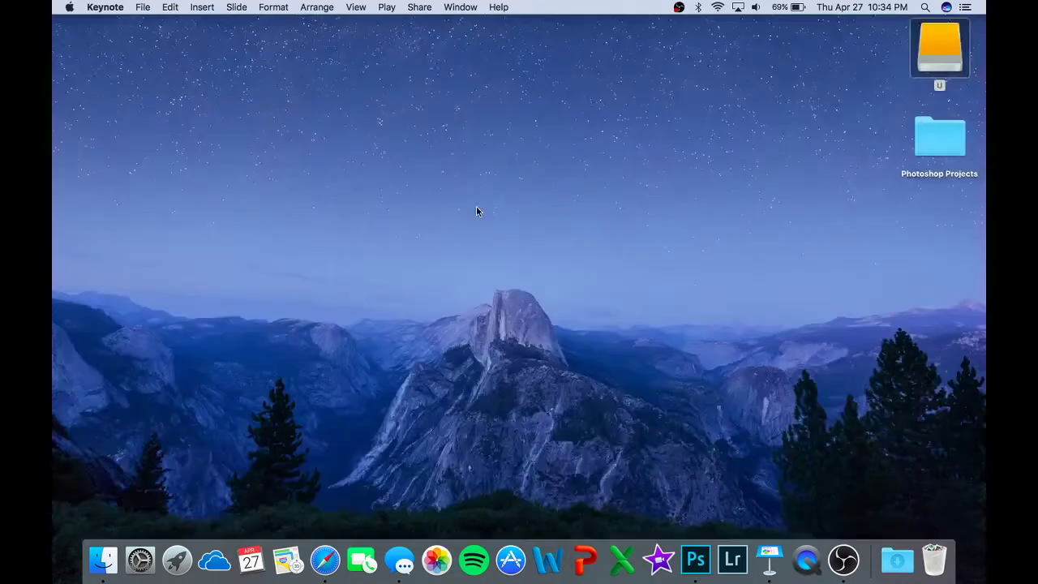
click(733, 440)
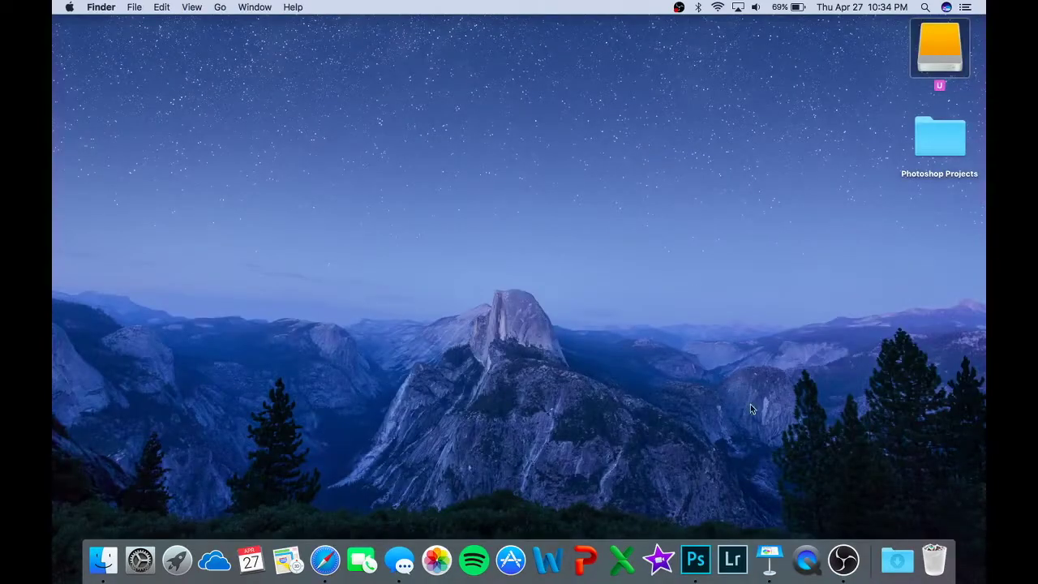
- Switch to Photoshop and look over the finished krause family thumbnail.psd
click(705, 562)
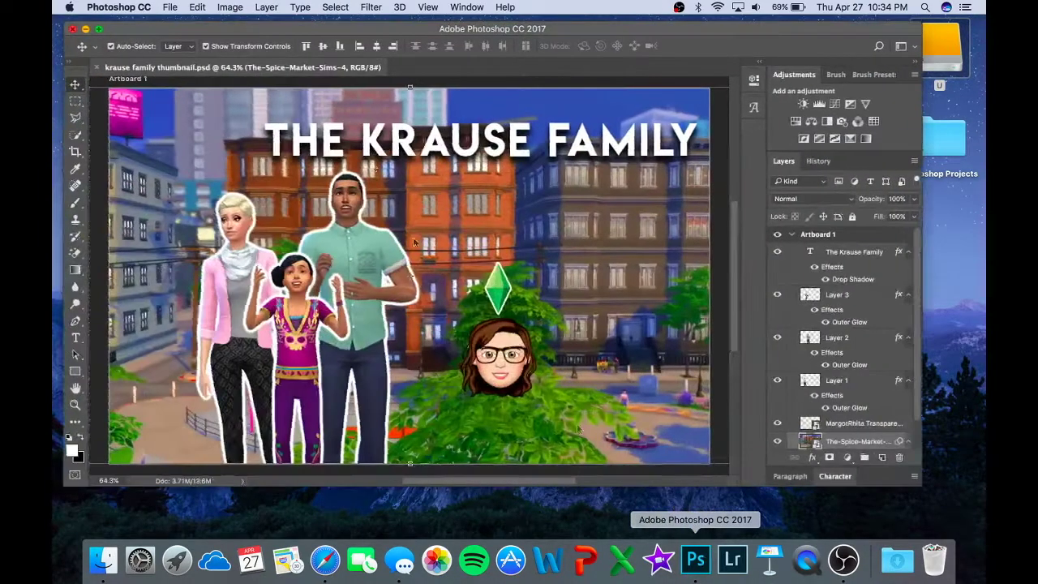
scroll(248, 172, down, 3)
scroll(309, 244, up, 3)
scroll(365, 308, left, 2)
scroll(417, 361, down, 2)
scroll(417, 362, up, 1)
scroll(418, 362, right, 1)
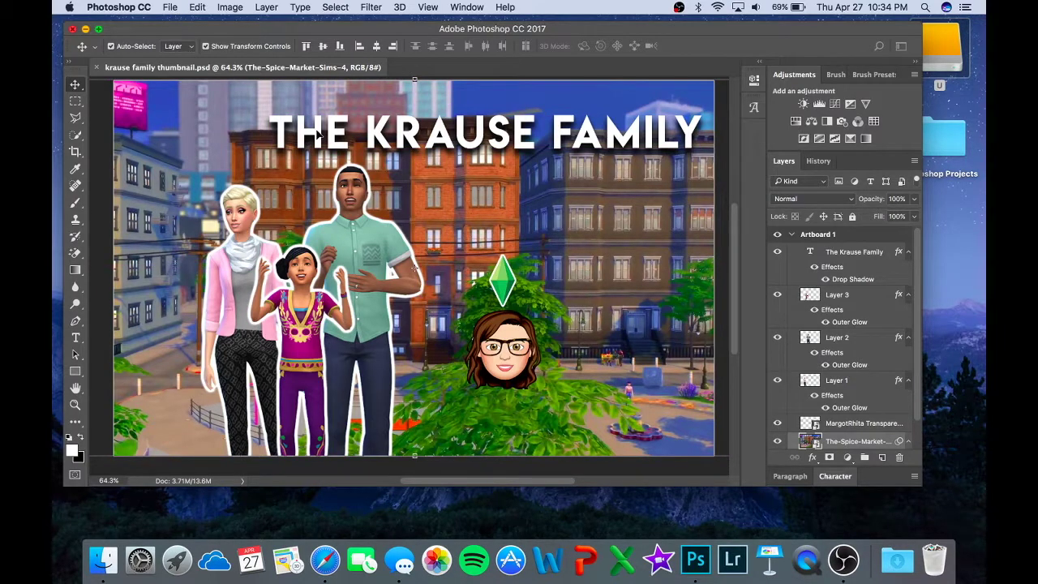
- Create a new document from the Web Medium preset, 1440 x 900 px at 72 ppi
key(super+n)
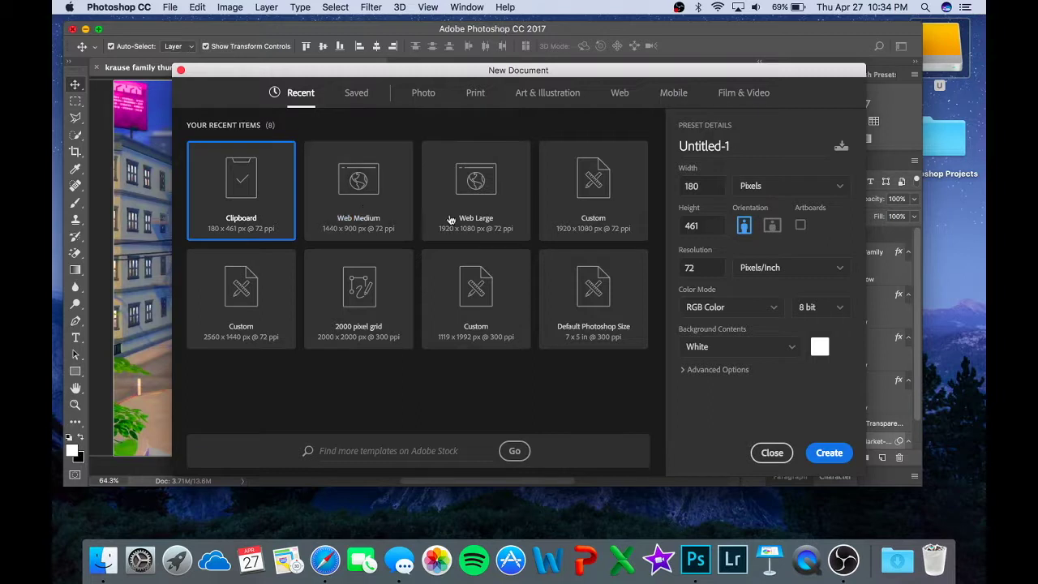
click(366, 215)
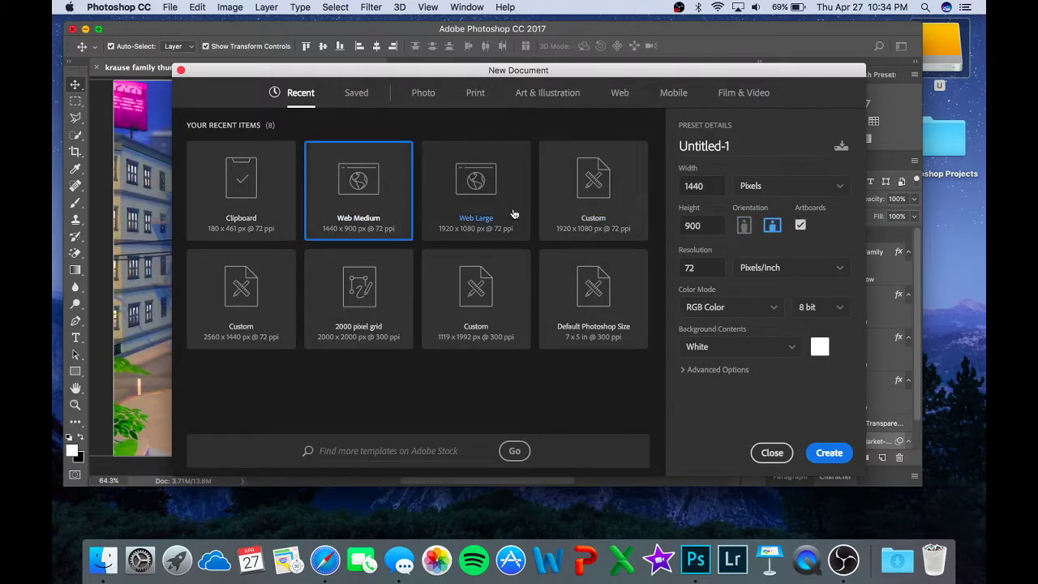
double_click(370, 218)
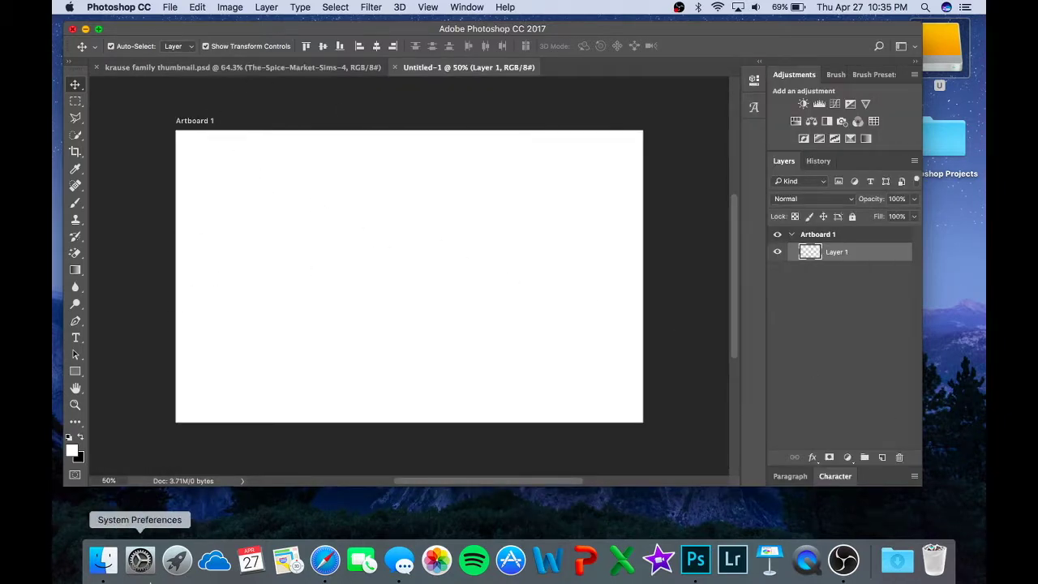
- In Finder, open the Sunny Modern Home folder within the Sims videos on drive U and preview 04-20-17_9-08-27 PM.png in column view
click(105, 574)
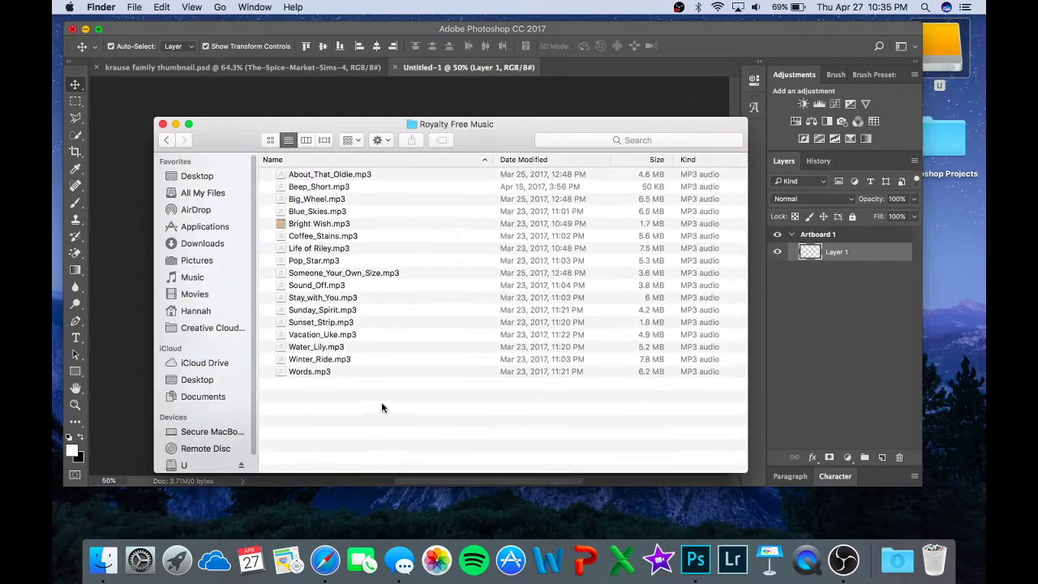
click(184, 466)
scroll(378, 392, down, 10)
click(329, 468)
double_click(329, 468)
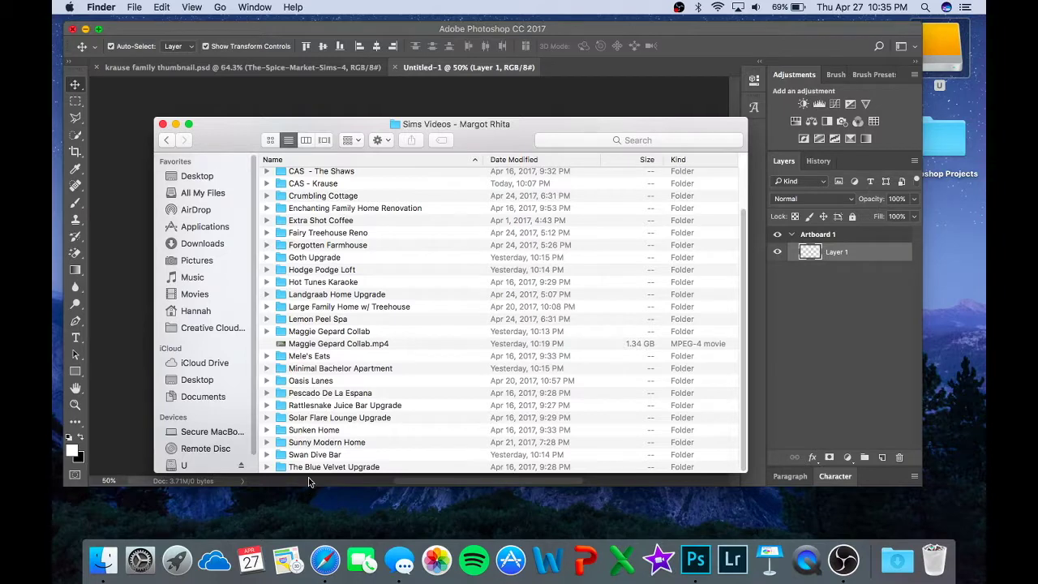
double_click(324, 443)
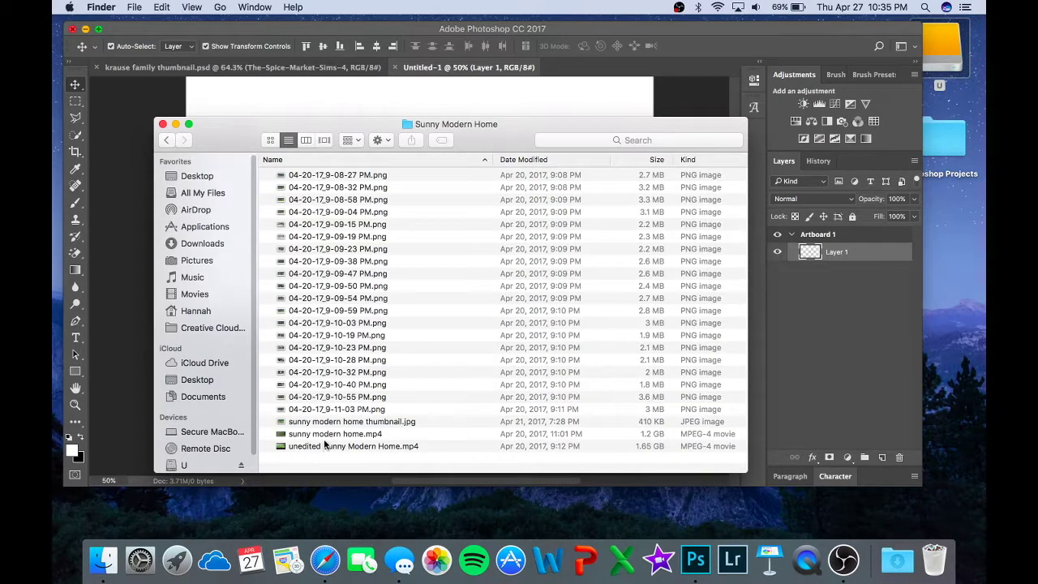
click(321, 176)
click(307, 140)
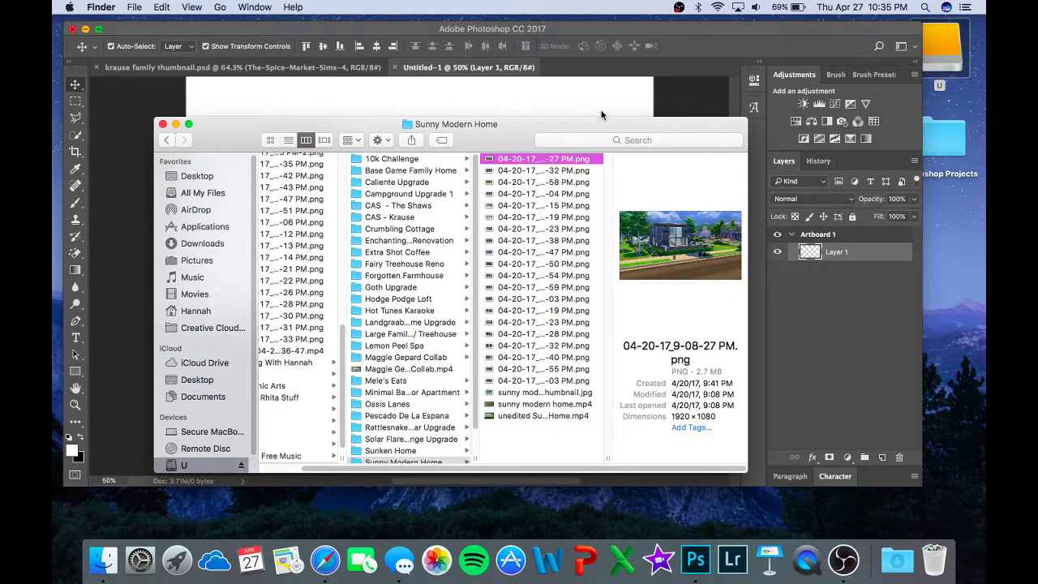
- Place 04-20-17_9-08-27 PM.png on the blank Photoshop artboard and enlarge it until it covers the whole artboard
drag(601, 126, 516, 250)
drag(456, 284, 433, 159)
drag(478, 306, 491, 282)
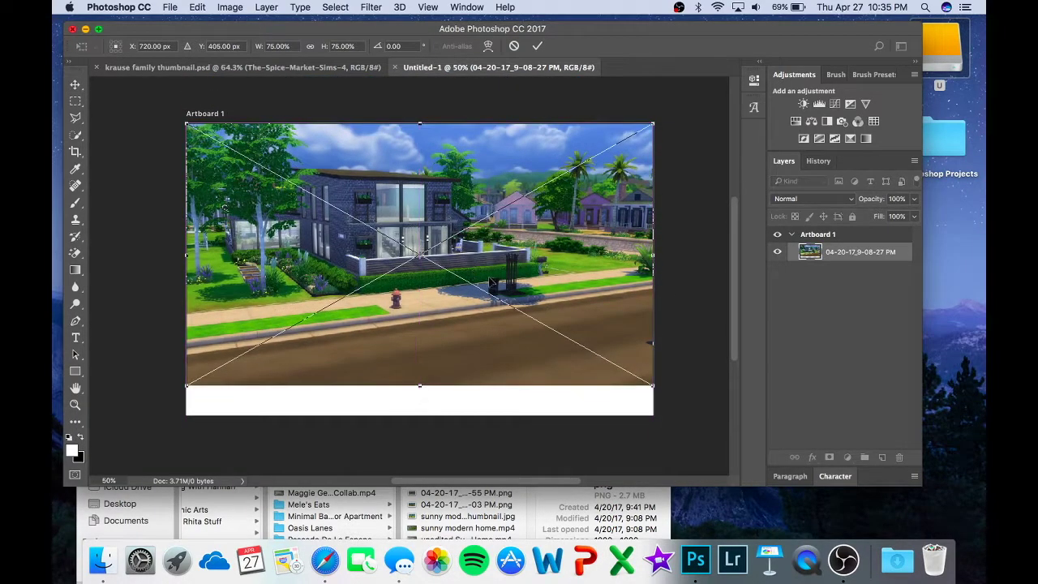
drag(653, 386, 474, 301)
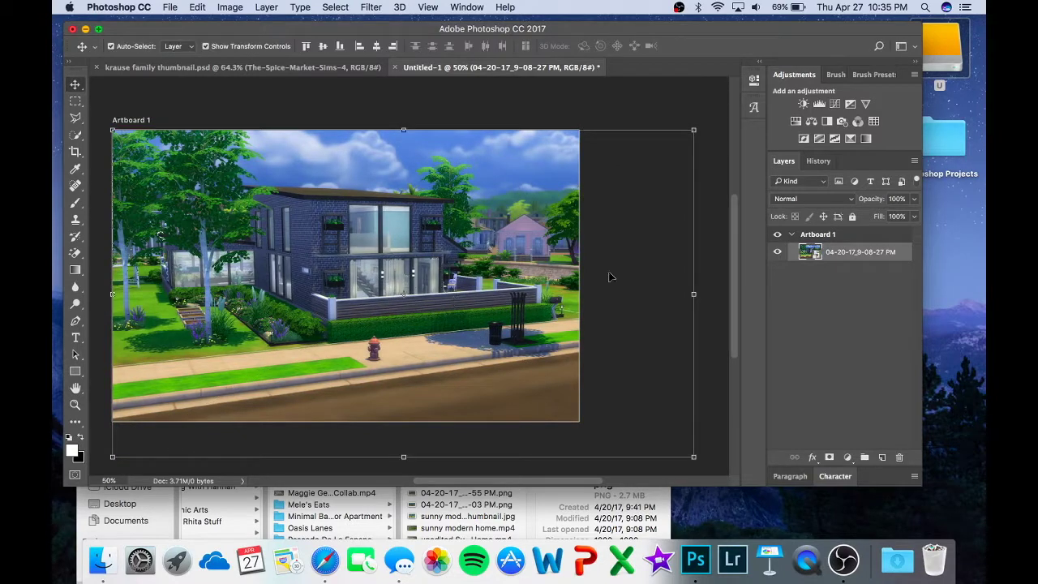
key(Return)
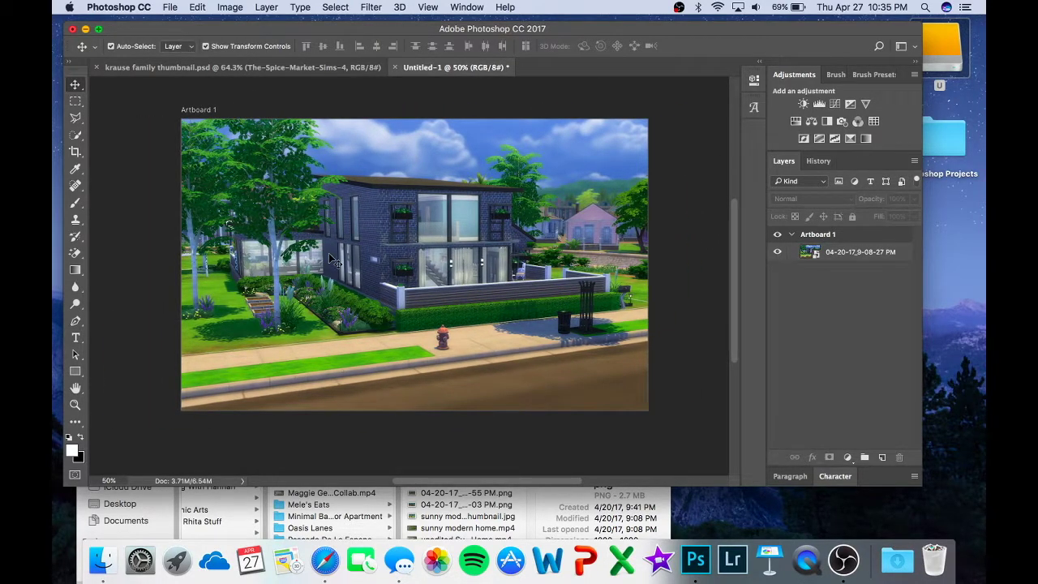
- Add the white Lemon/Milk title "Sunny Modern Home" at 99.3 pt and position it across the hedge below the house
key(t)
click(309, 229)
text(S)
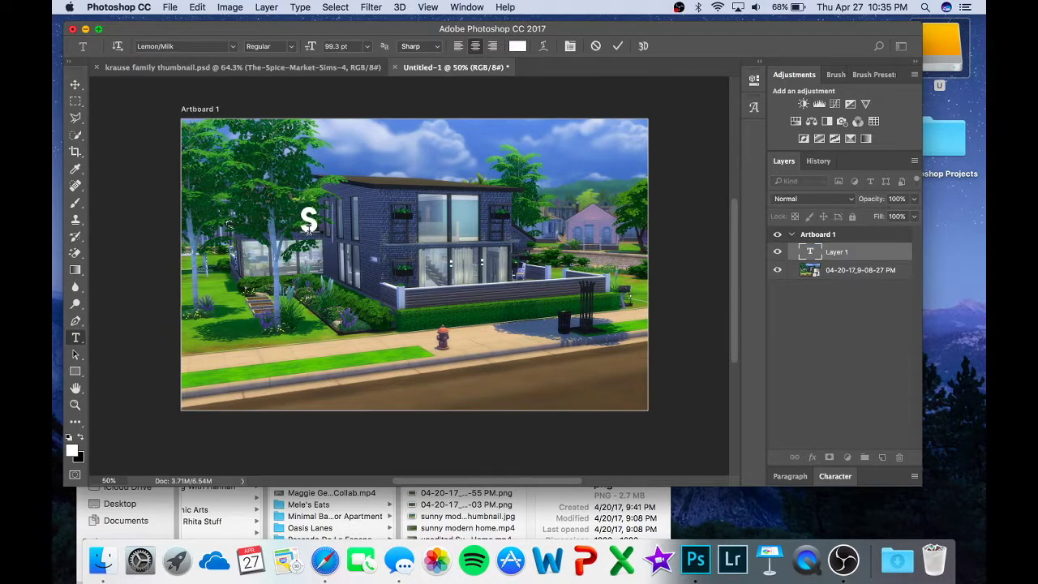
text(UNNY MODERN HOME)
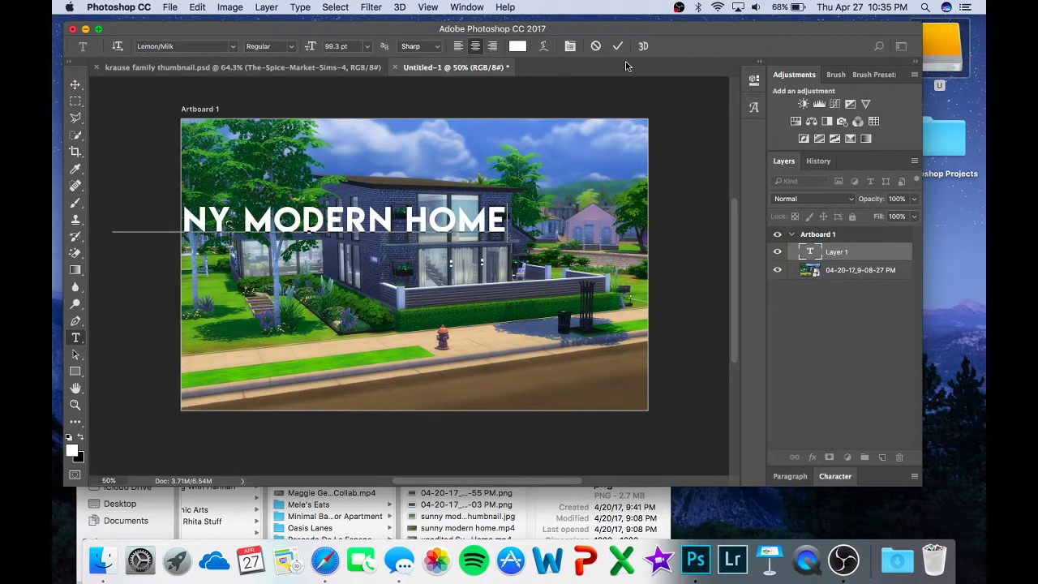
click(618, 46)
key(v)
drag(431, 226, 514, 302)
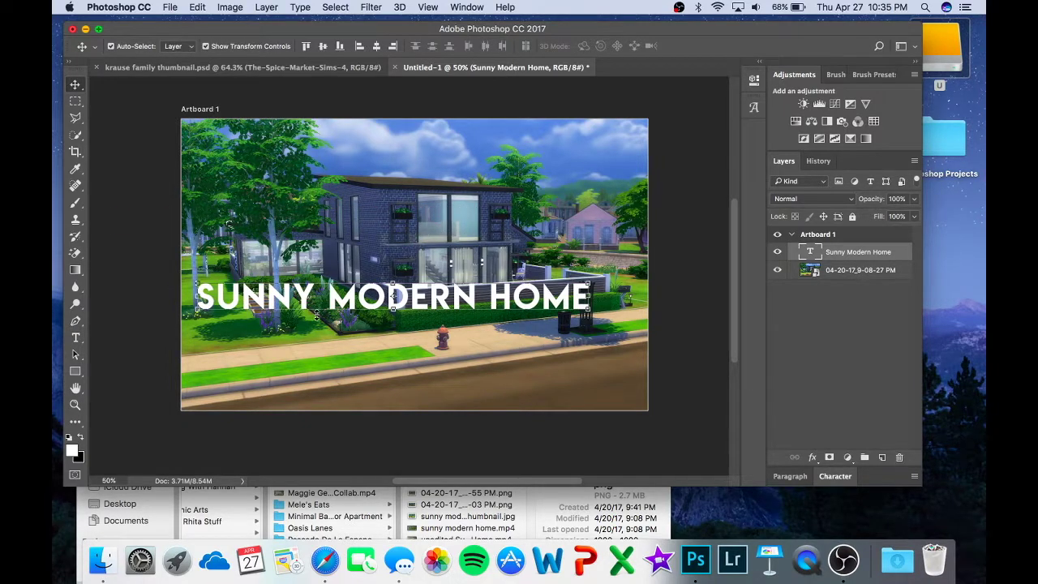
- Open the thumbnail's title for editing with all of its text selected
double_click(452, 299)
double_click(452, 298)
triple_click(453, 299)
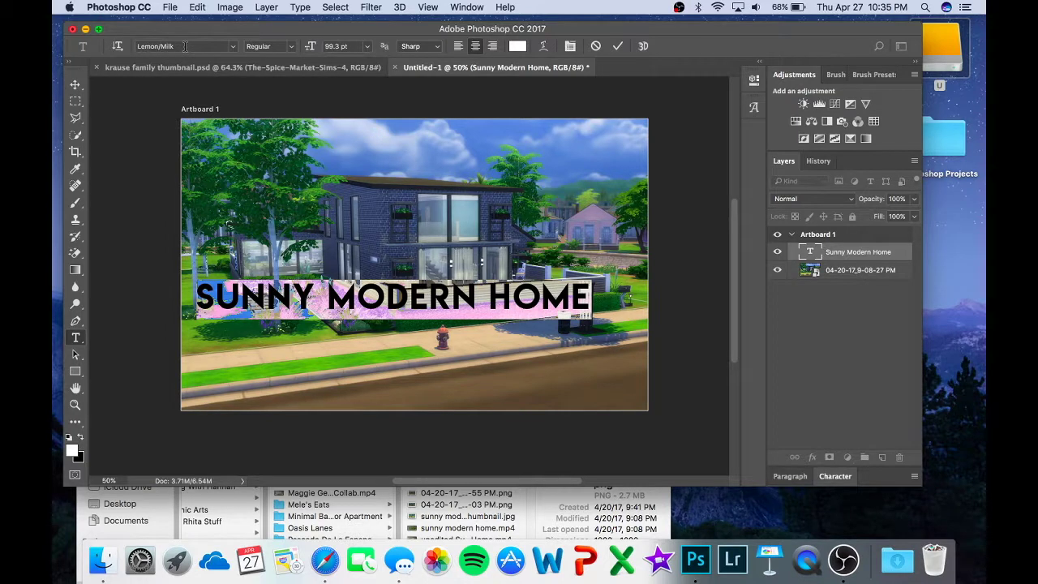
- Switch to Safari, open the DaFont website and browse its recently added fonts
click(329, 567)
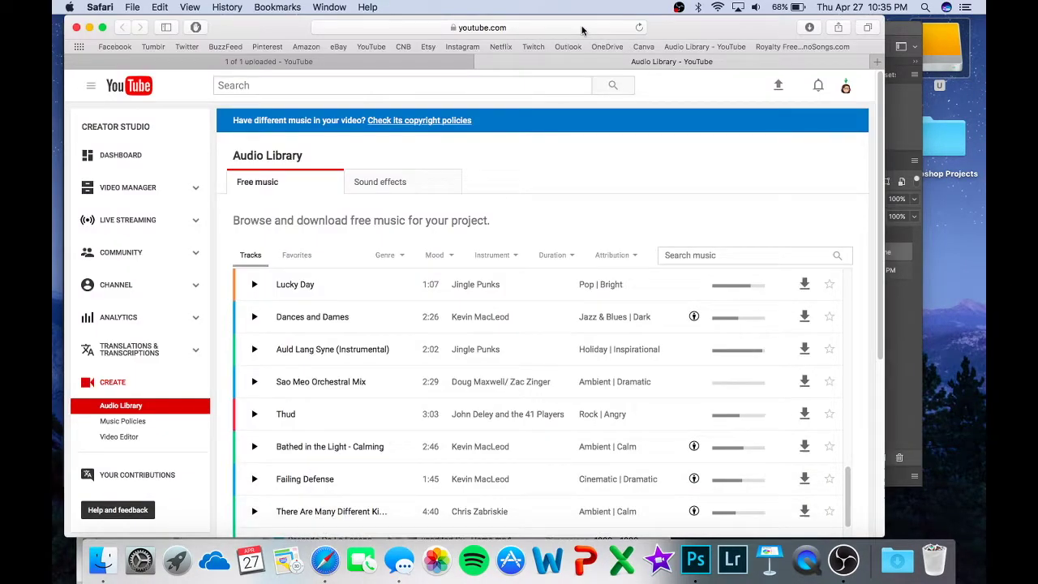
click(582, 28)
text(dafont)
key(Return)
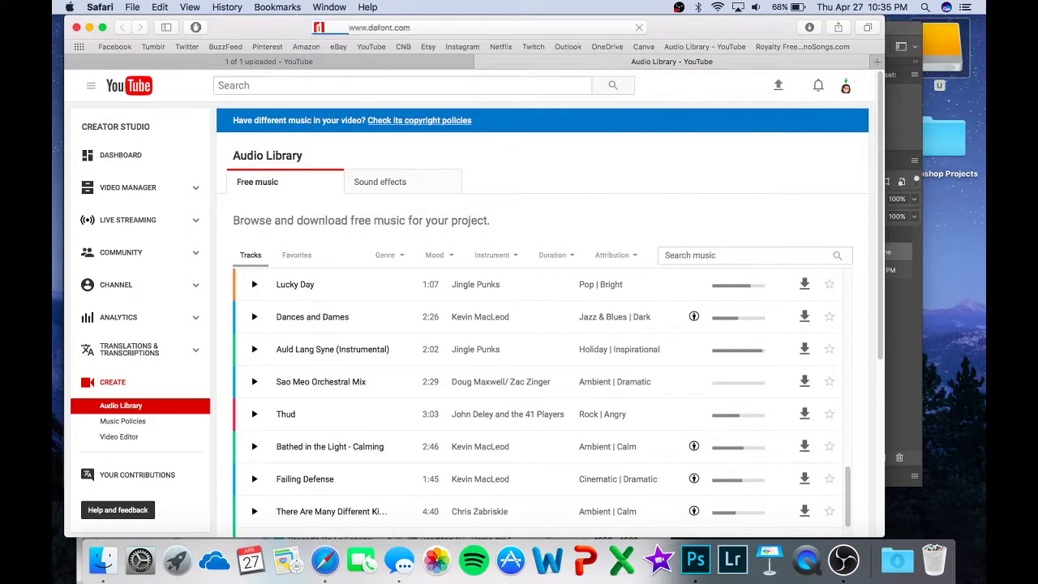
scroll(507, 241, down, 5)
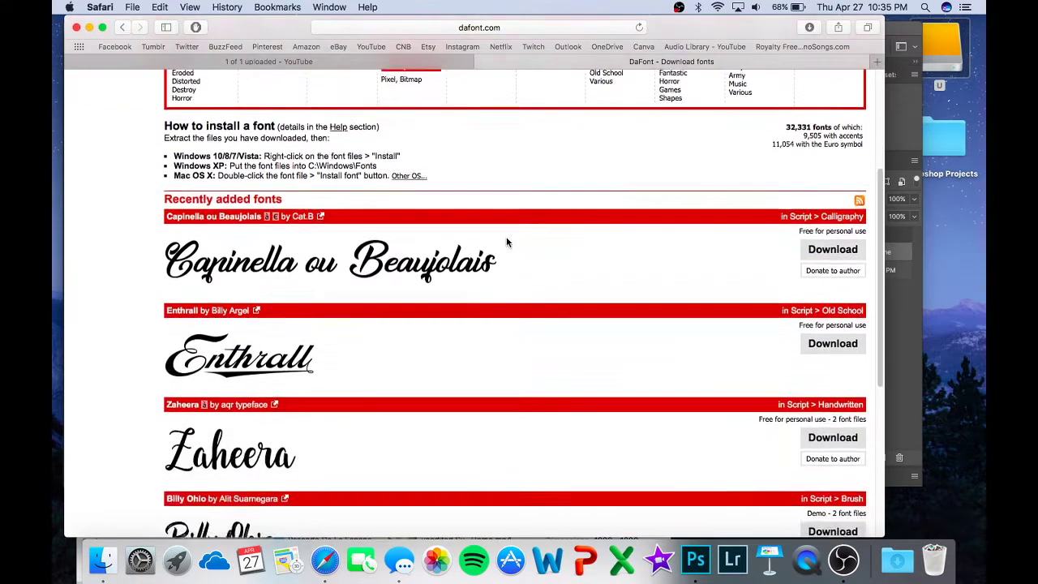
scroll(507, 242, down, 8)
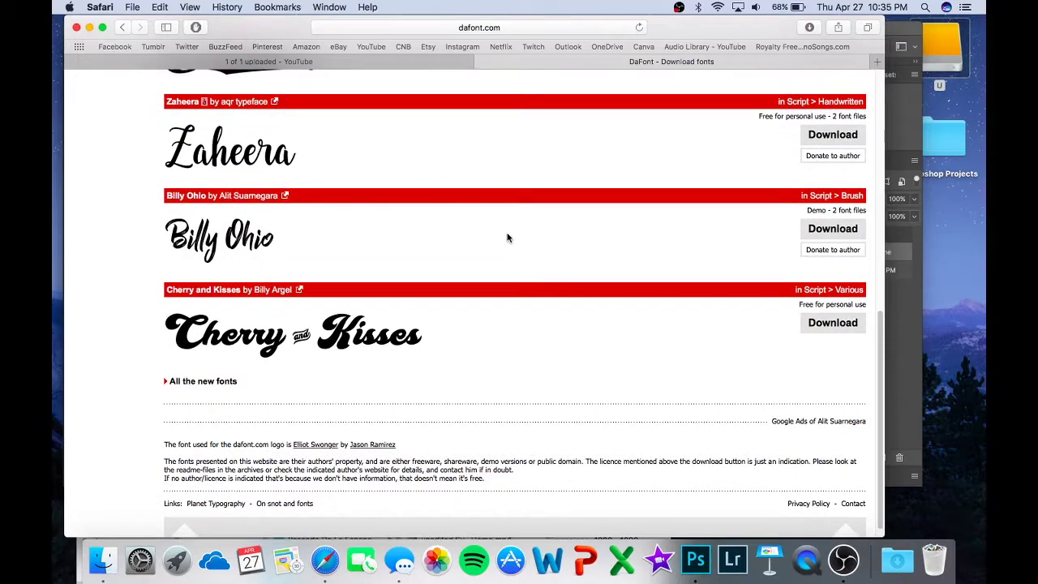
scroll(508, 238, up, 10)
scroll(508, 238, down, 9)
- Download the Cherry and Kisses font and open its downloaded cherry_and_kisses folder
click(849, 355)
click(892, 565)
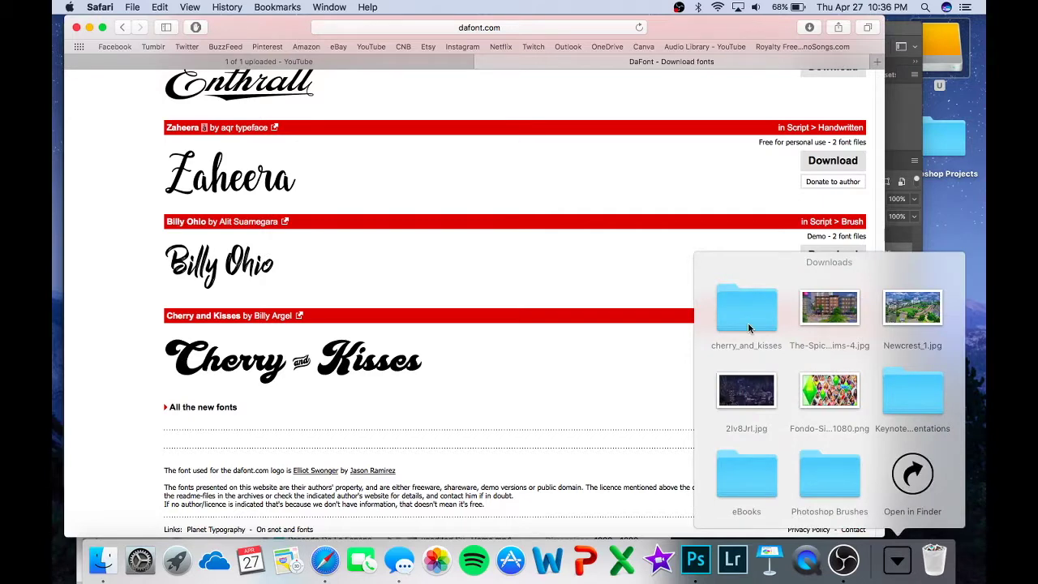
click(748, 320)
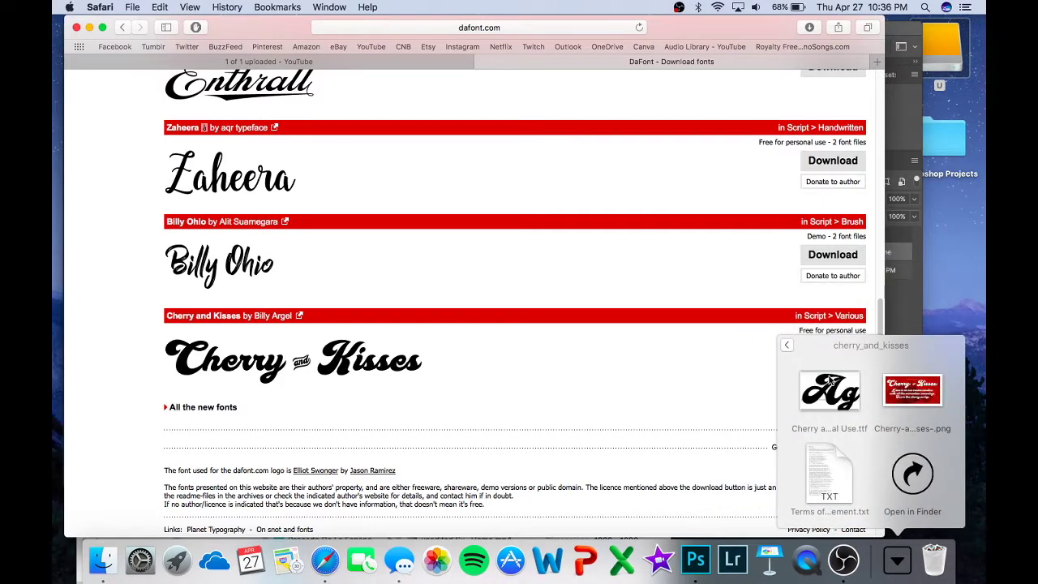
- Install the downloaded Cherry and Kisses Personal Use font in Font Book and close the font library window
click(830, 390)
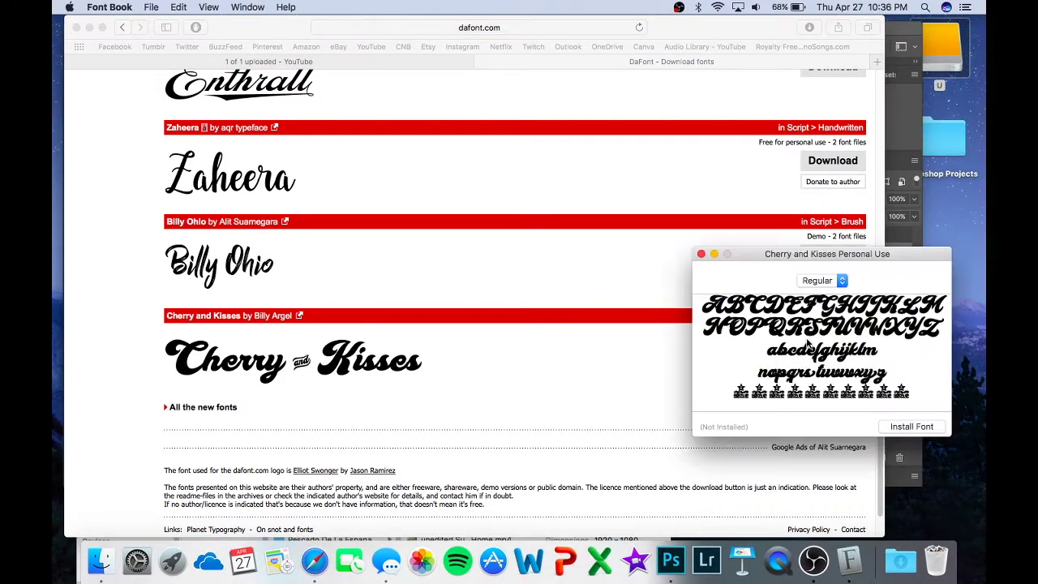
click(919, 431)
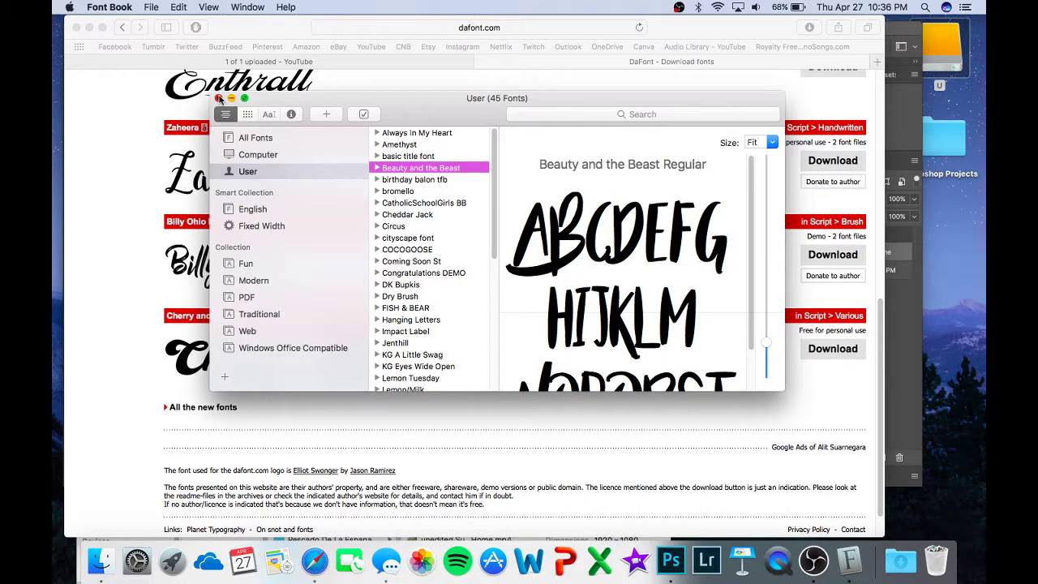
click(219, 99)
- Switch to Photoshop, enlarge the "Sunny Modern Home" title to 101.01 pt and move it down to the sidewalk below the hedge
click(695, 561)
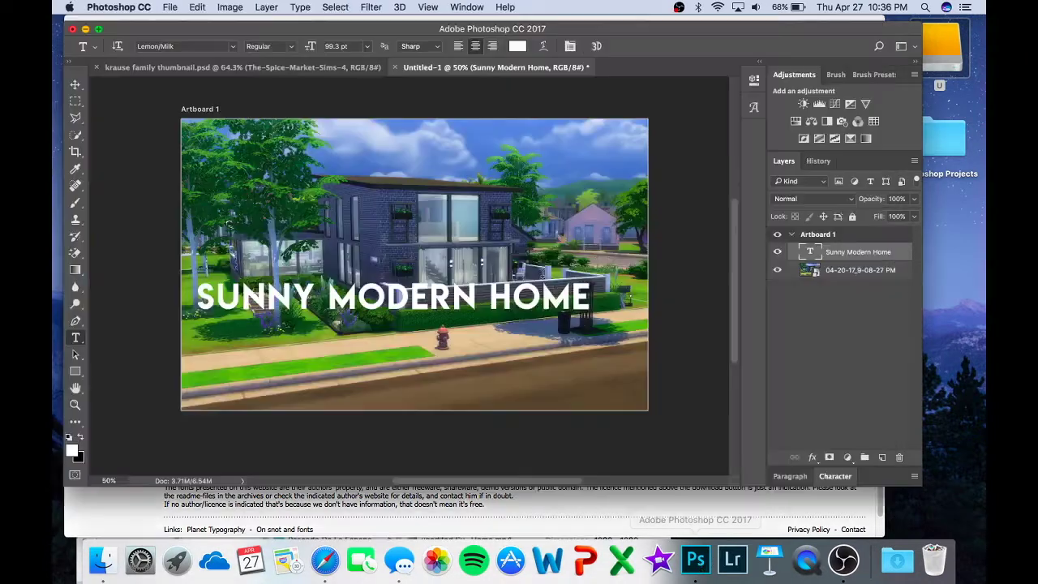
triple_click(446, 286)
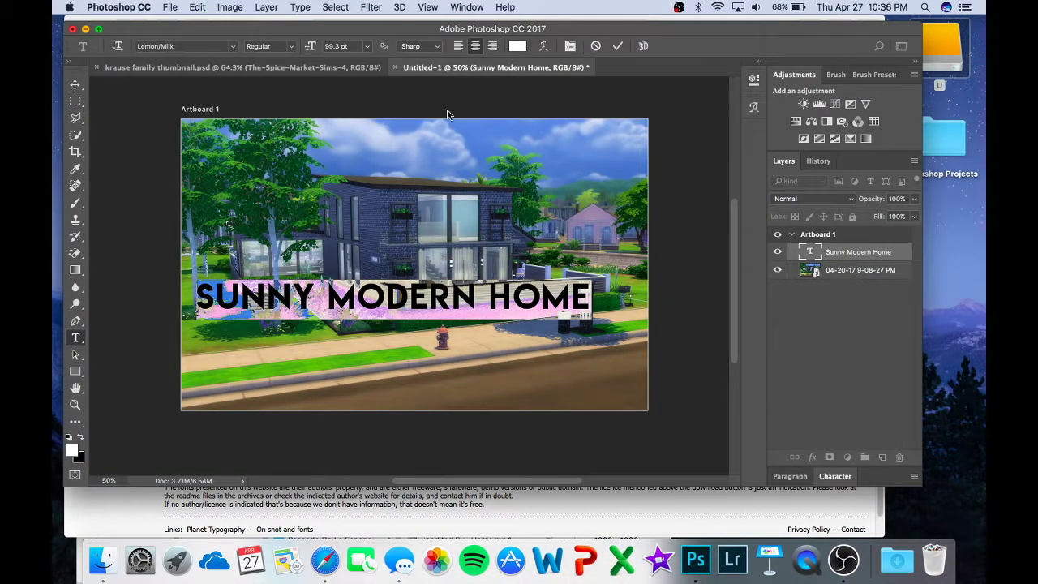
drag(310, 46, 250, 65)
click(512, 261)
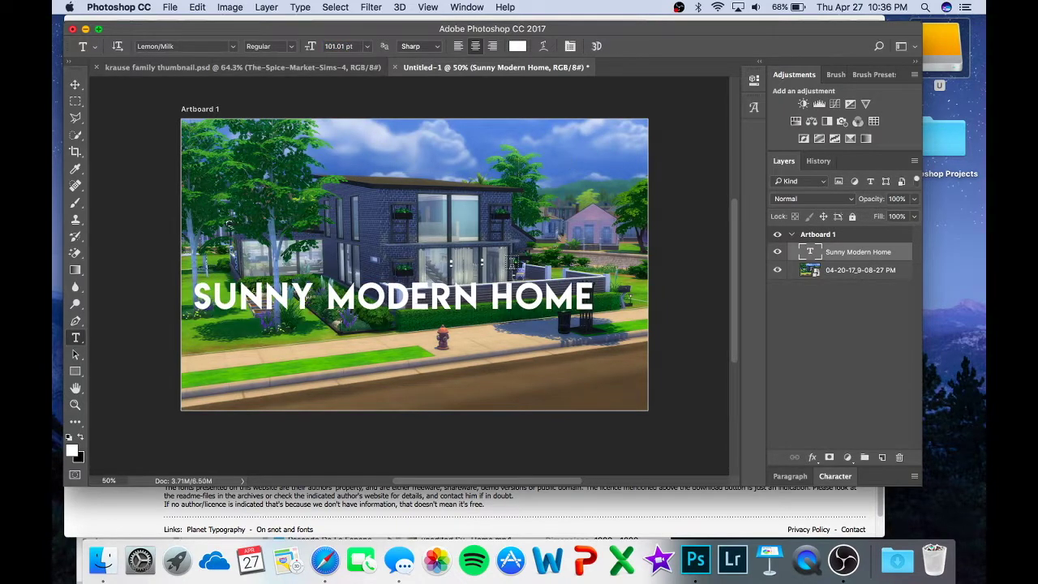
key(v)
drag(483, 292, 497, 333)
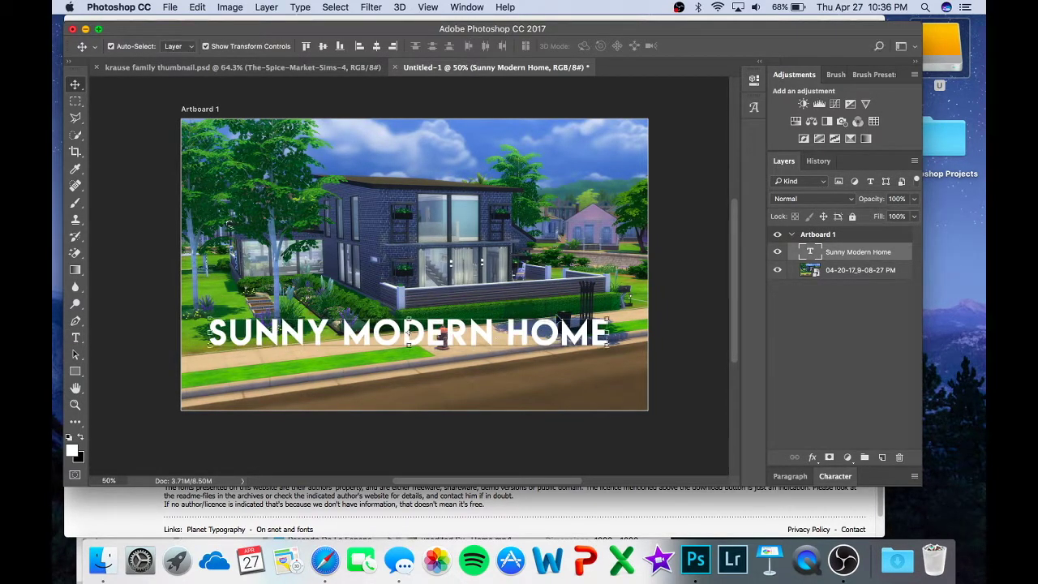
- Give the "Sunny Modern Home" title a black drop shadow at a 98° angle with 22% spread and 29 px size
click(812, 458)
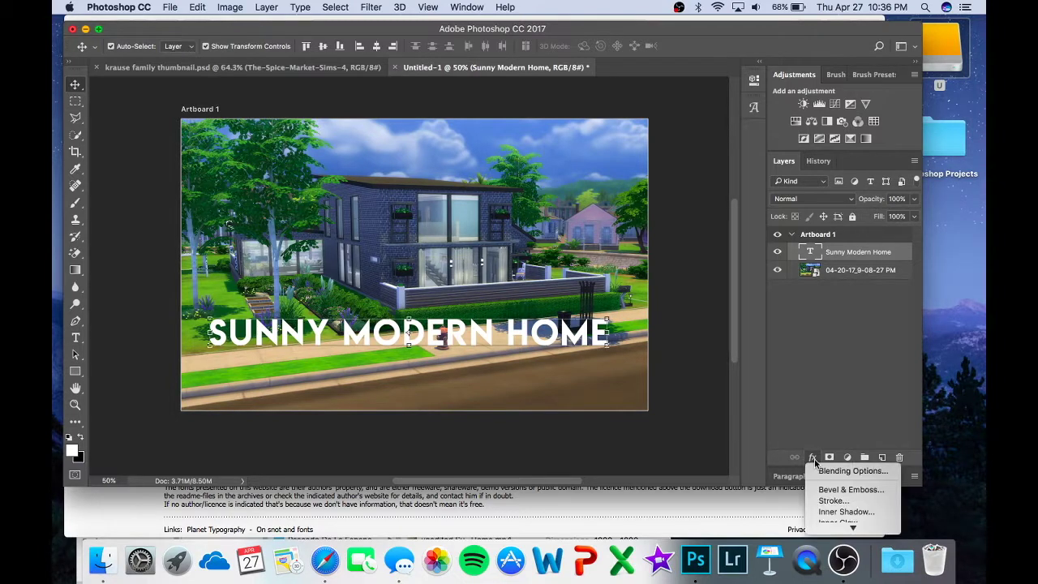
click(776, 408)
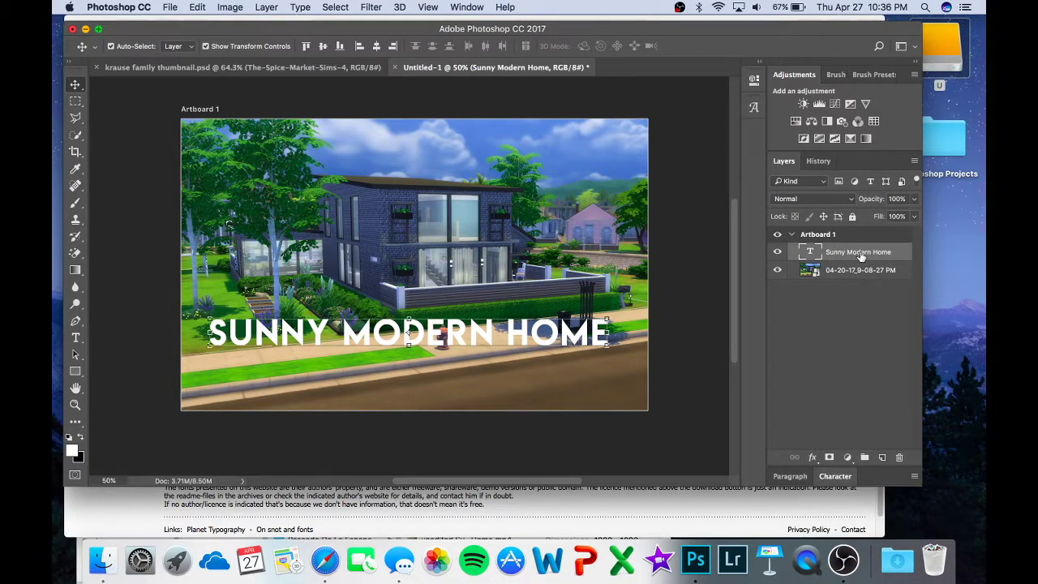
click(814, 459)
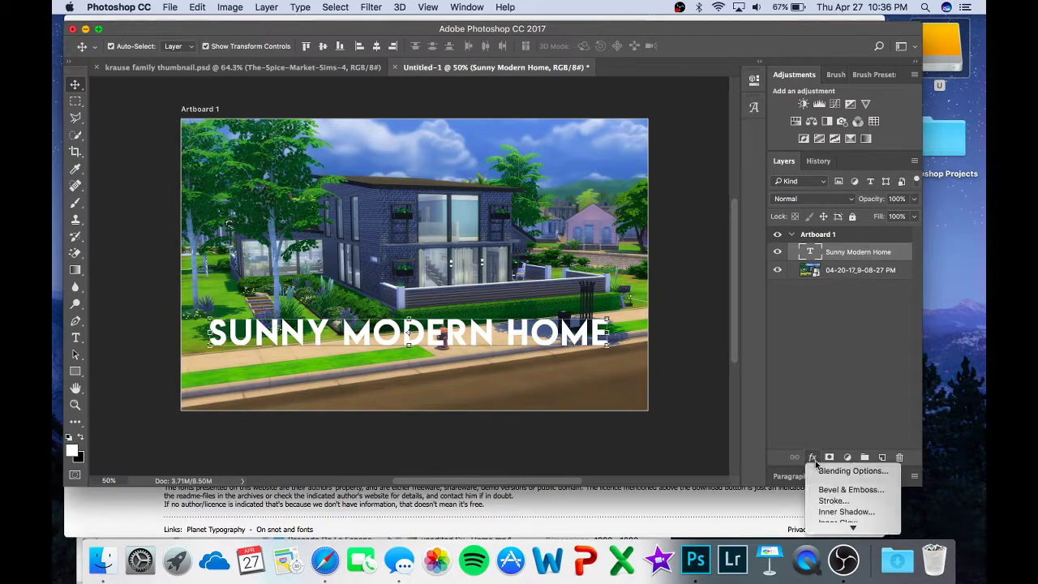
click(848, 527)
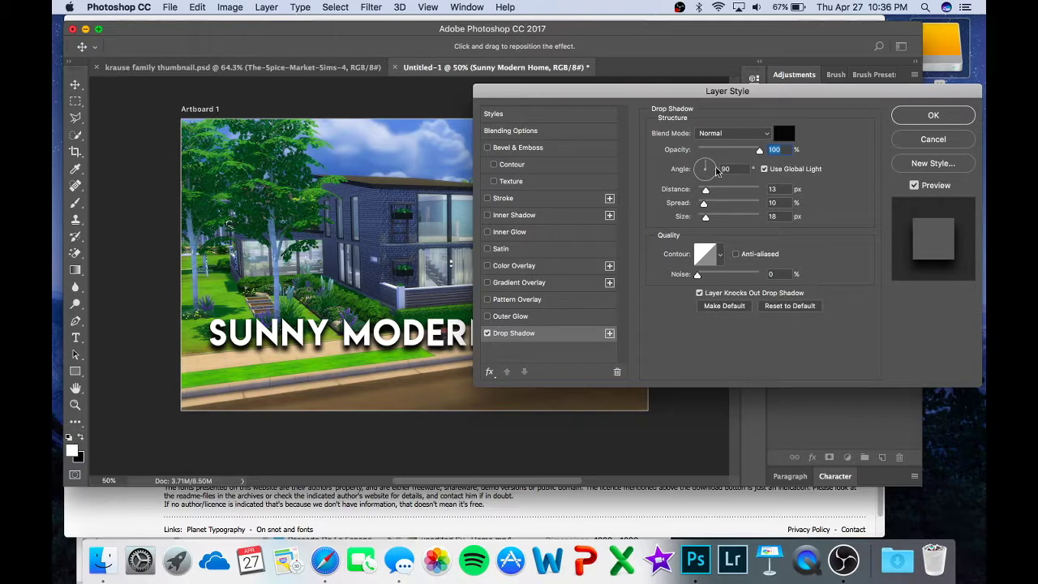
drag(738, 93, 837, 24)
drag(803, 135, 809, 151)
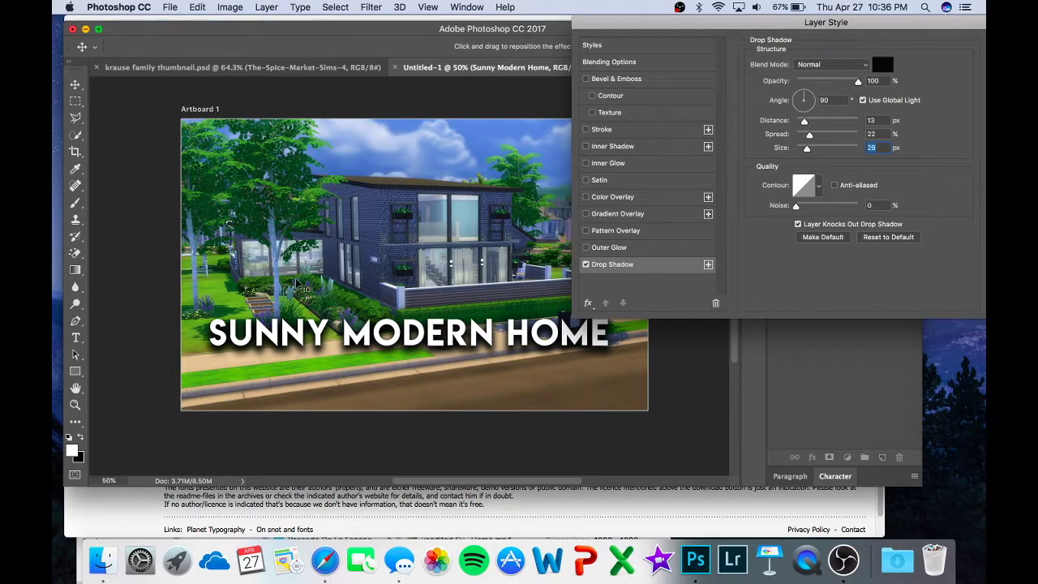
mouse_move(811, 97)
mouse_down()
mouse_move(777, 122)
mouse_move(805, 110)
mouse_move(802, 90)
mouse_up()
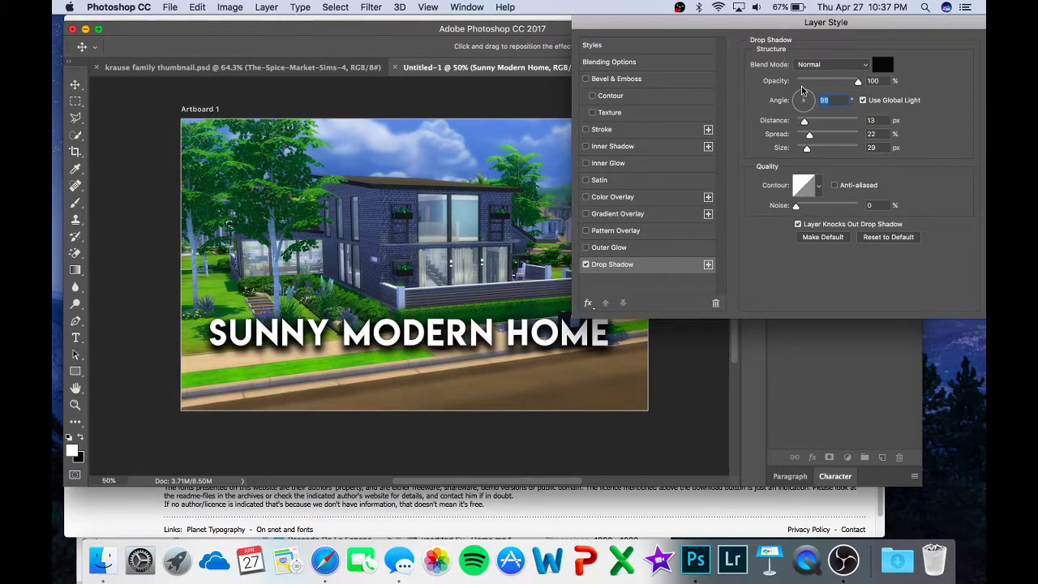
drag(892, 22, 812, 28)
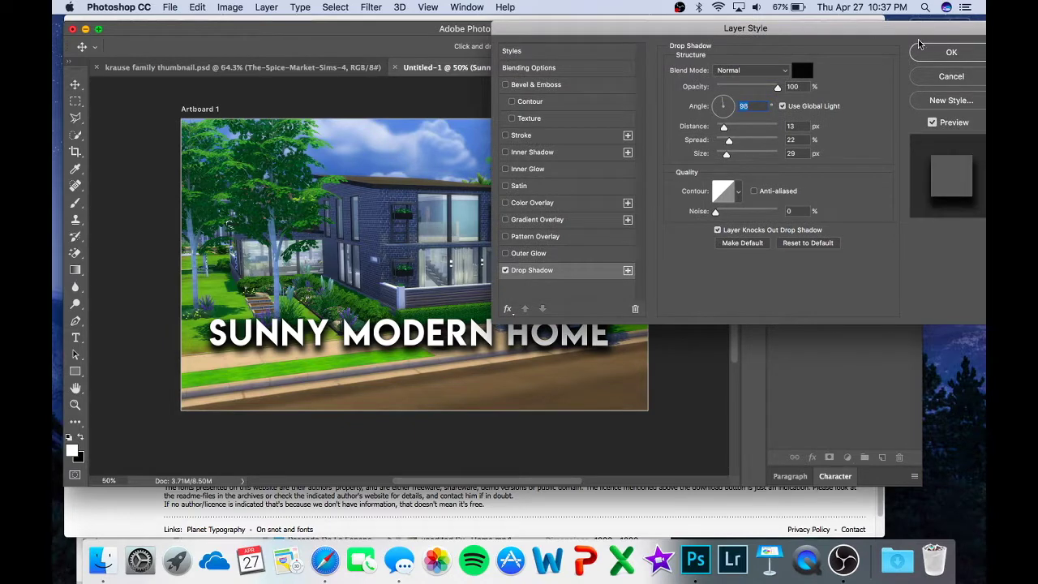
click(945, 52)
- Add a new text layer reading "scripty font" just below the "Sunny Modern Home" title
click(240, 301)
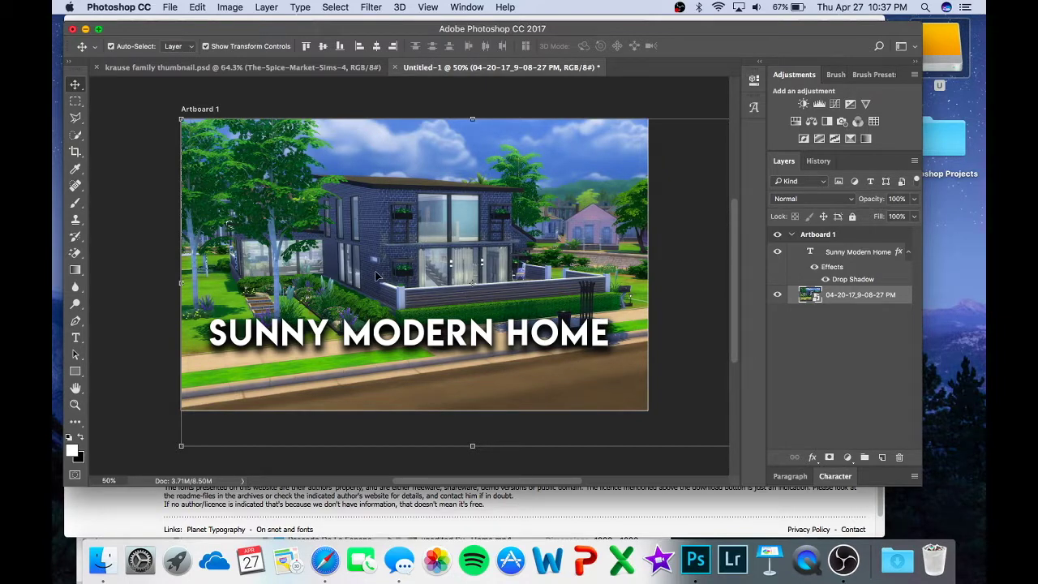
click(75, 337)
click(334, 366)
text(S)
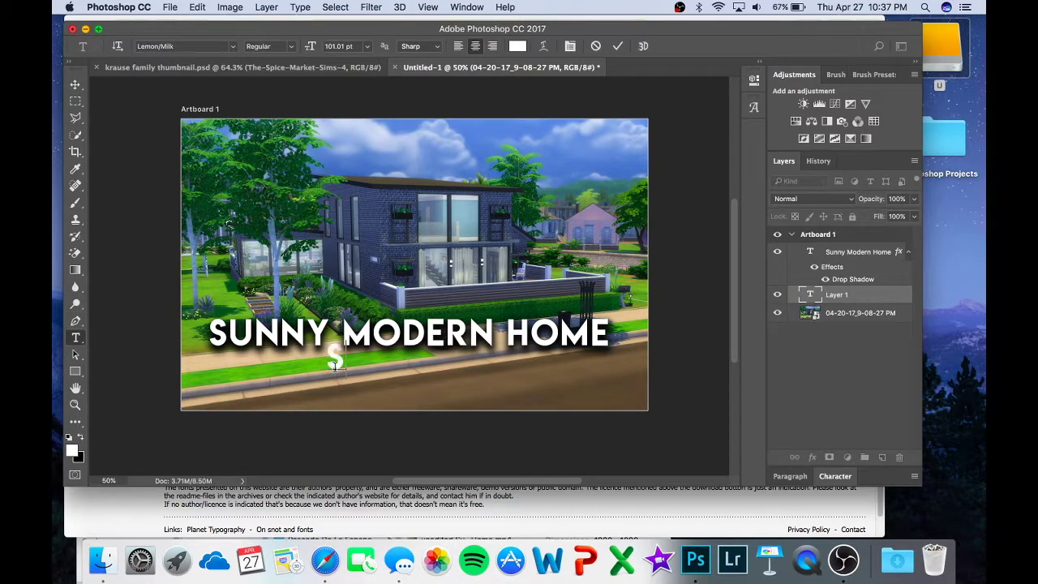
text(CRIPTY FONT)
- Set the "scripty font" text in Lemon Tuesday and move it to the middle beneath the main title
key(super+a)
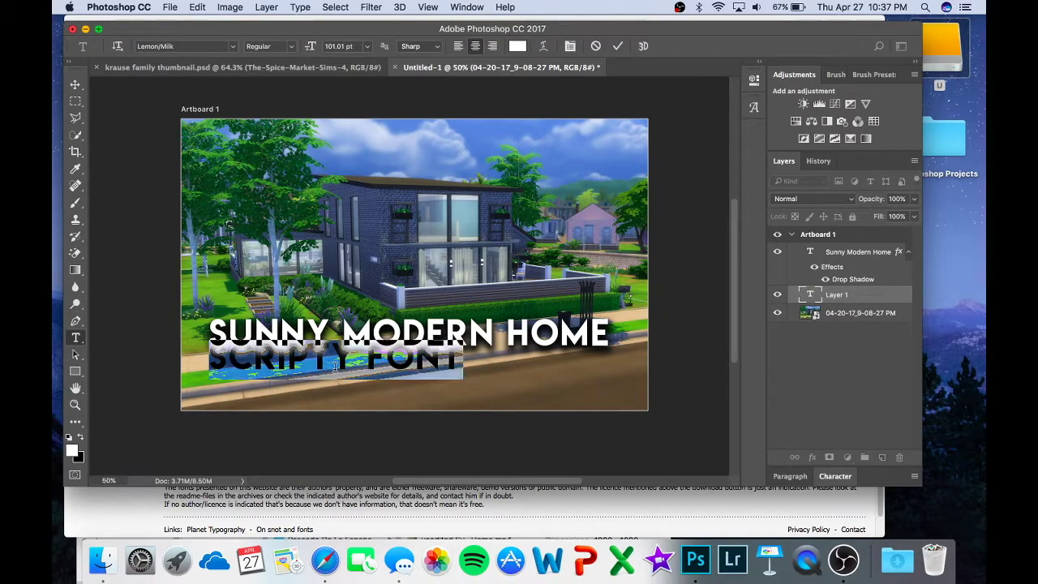
click(231, 47)
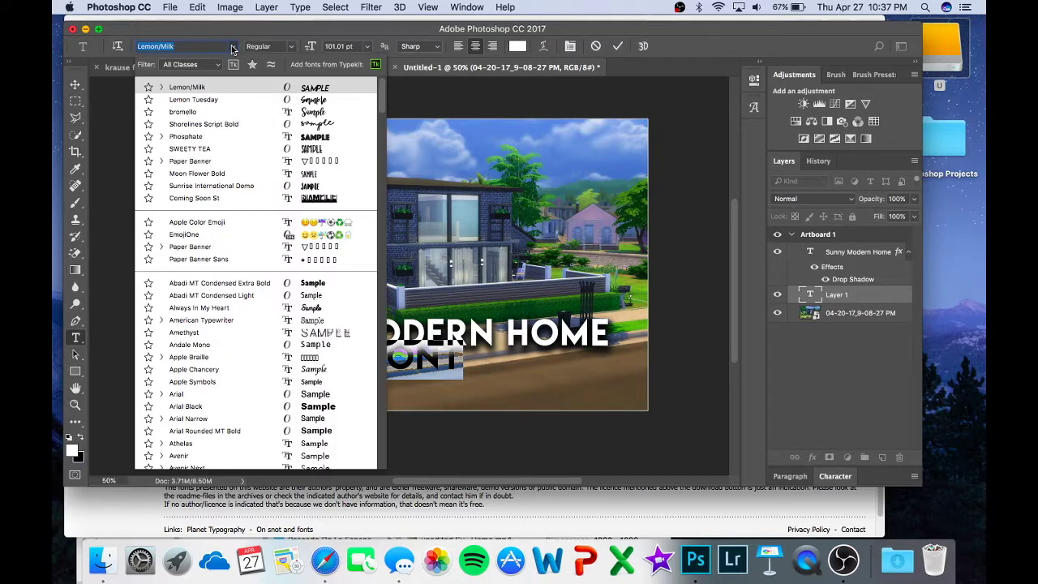
click(227, 108)
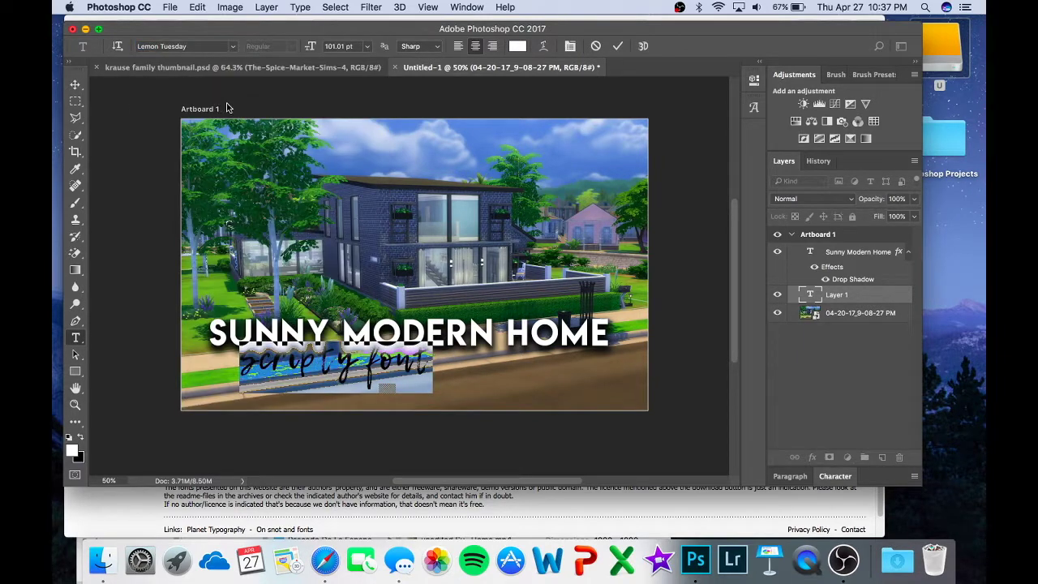
click(619, 45)
key(v)
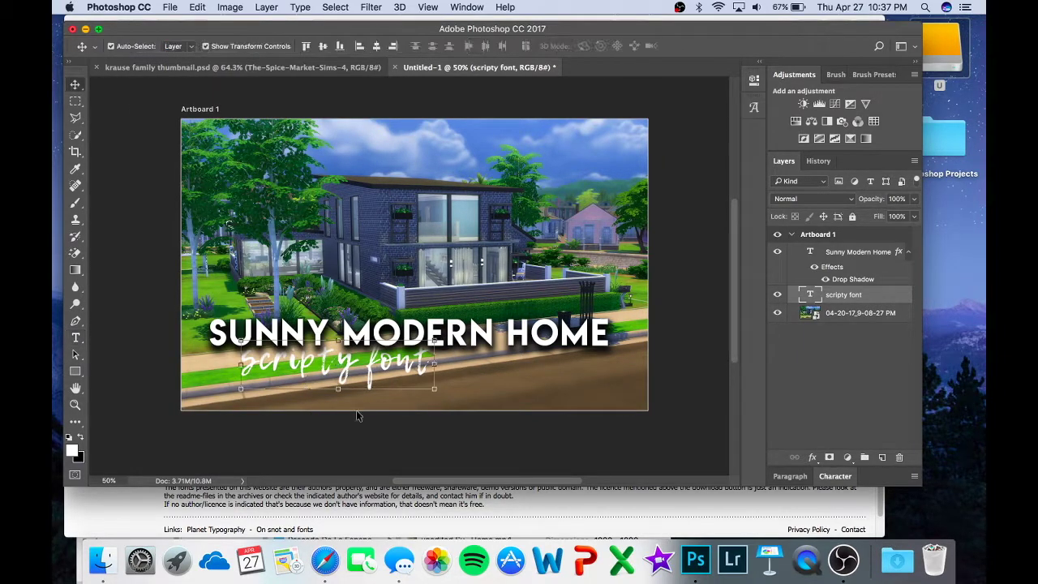
drag(372, 370, 428, 375)
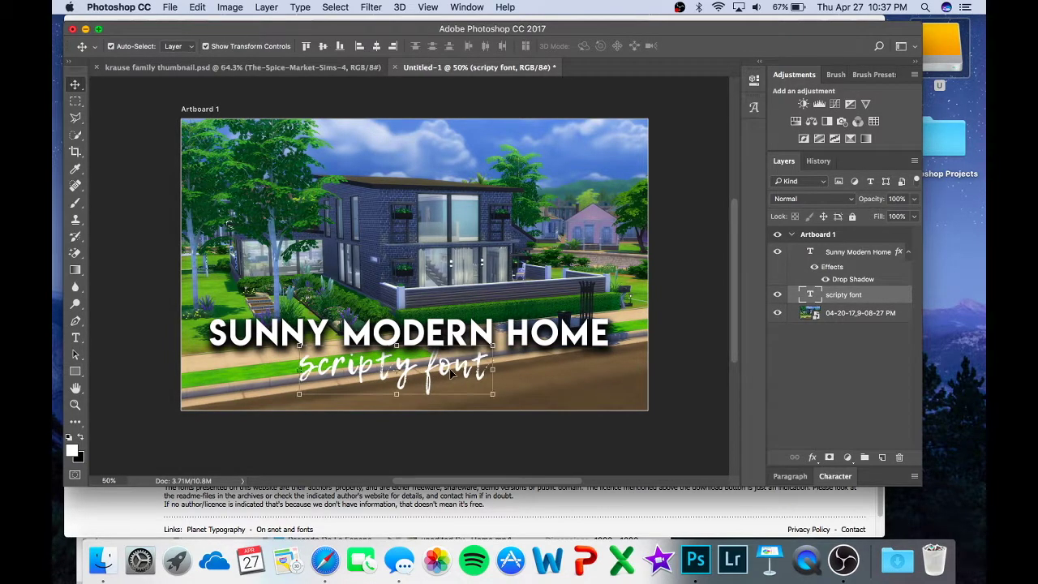
- Give the "scripty font" text a drop shadow with 10% spread and 16 px size
click(812, 458)
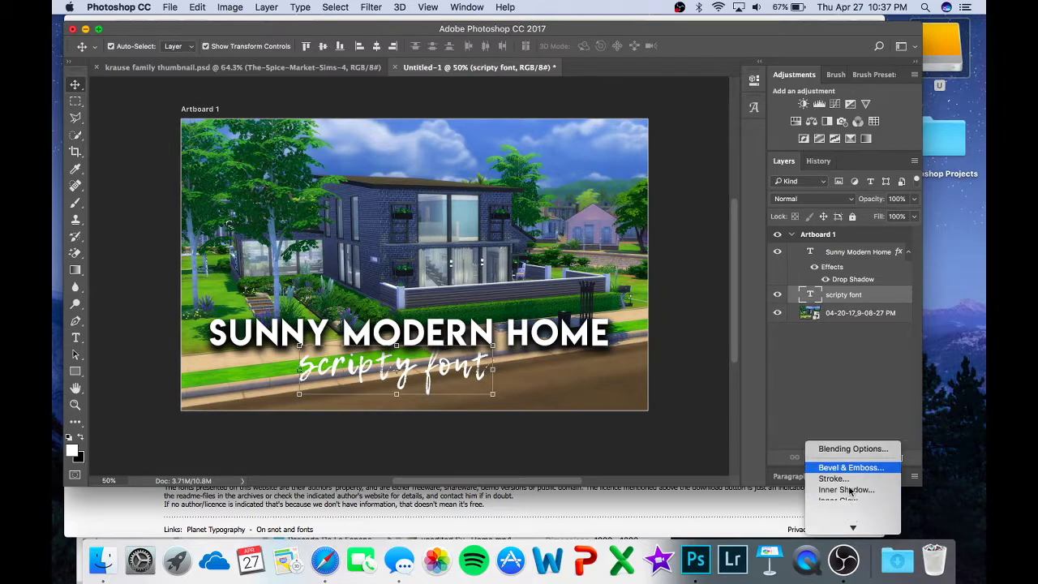
click(844, 526)
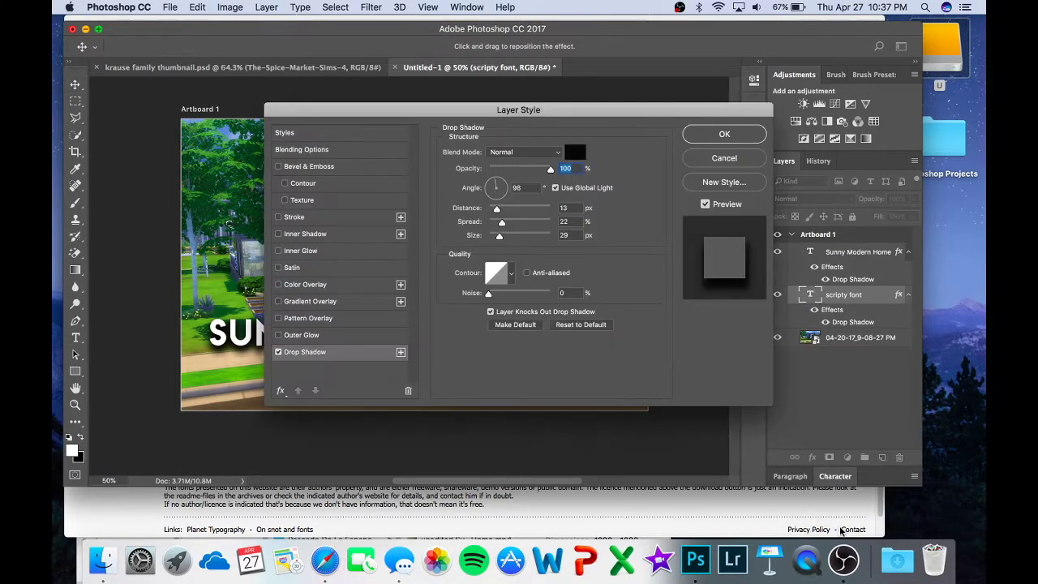
drag(664, 109, 810, 22)
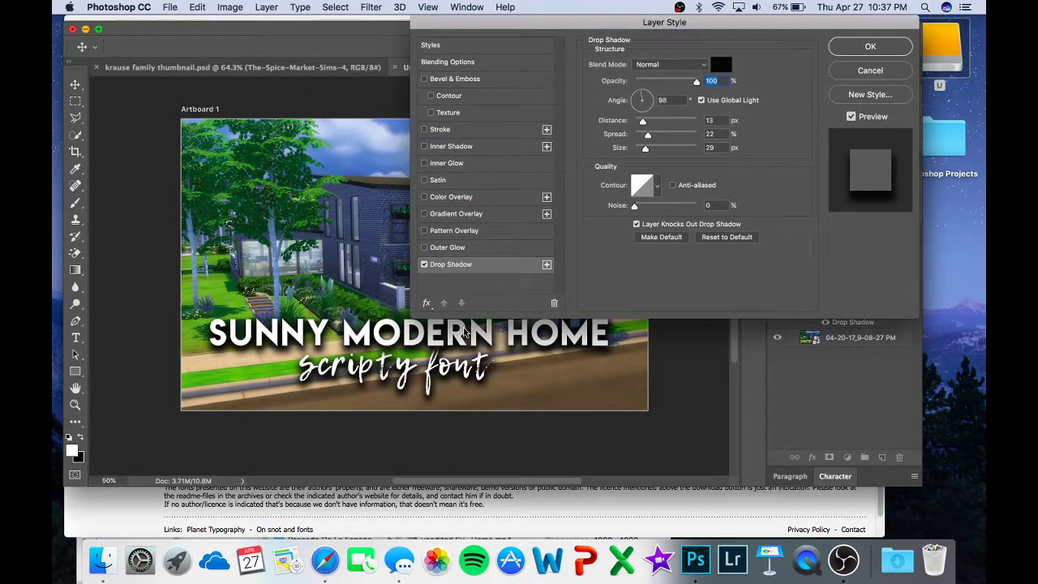
drag(648, 140, 641, 149)
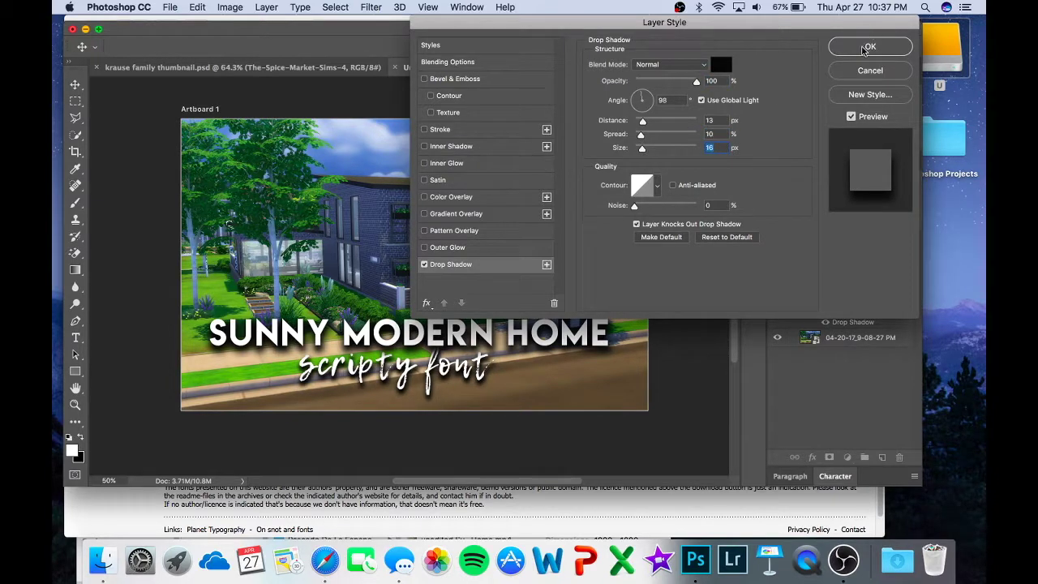
click(869, 46)
click(528, 339)
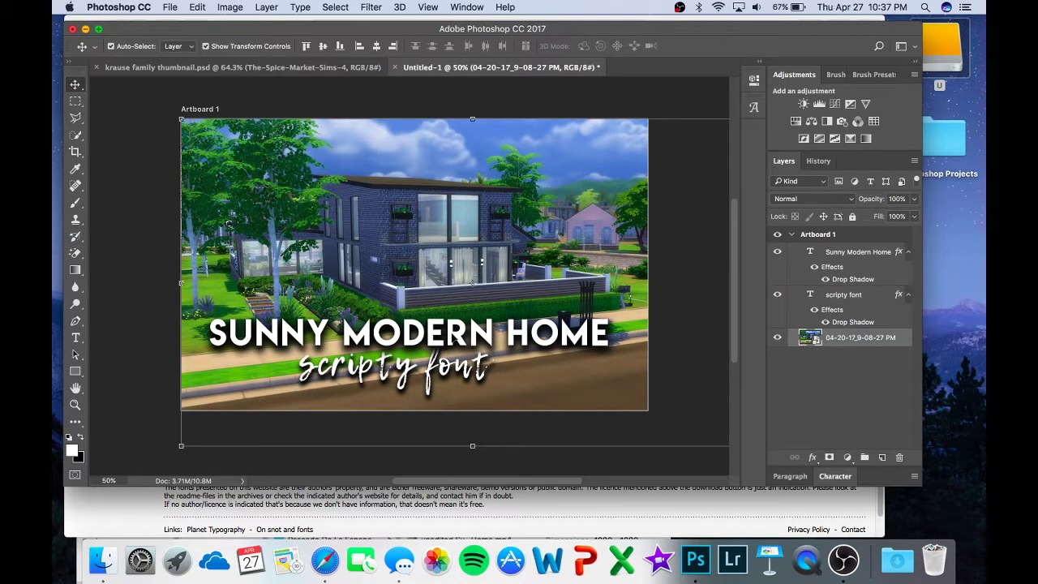
right_click(449, 320)
key(Escape)
scroll(466, 341, up, 2)
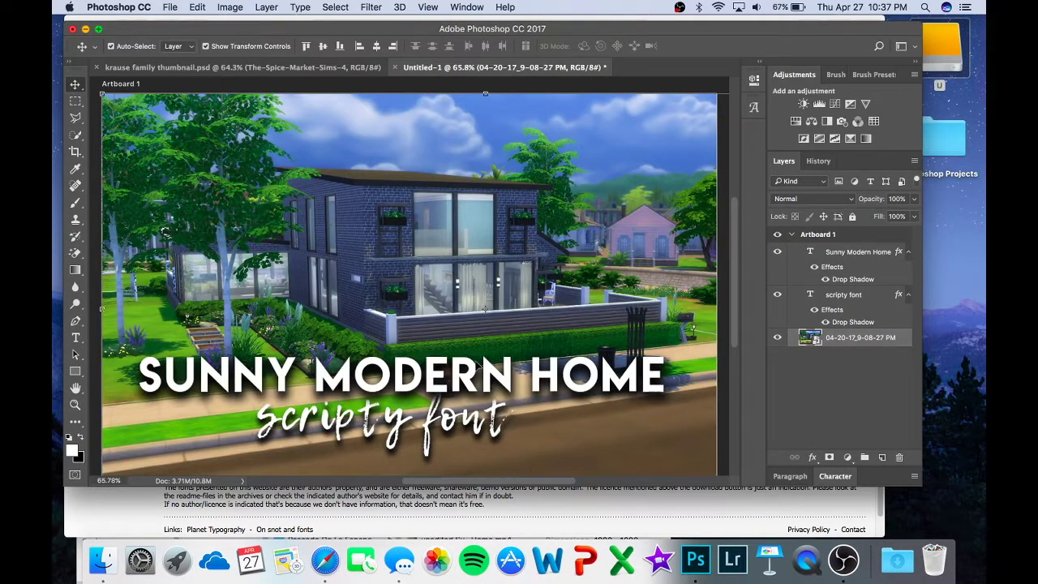
scroll(485, 308, down, 2)
drag(473, 363, 443, 347)
drag(422, 393, 412, 379)
- Raise the saturation of the house image layer to +27 with a Hue/Saturation adjustment
click(454, 256)
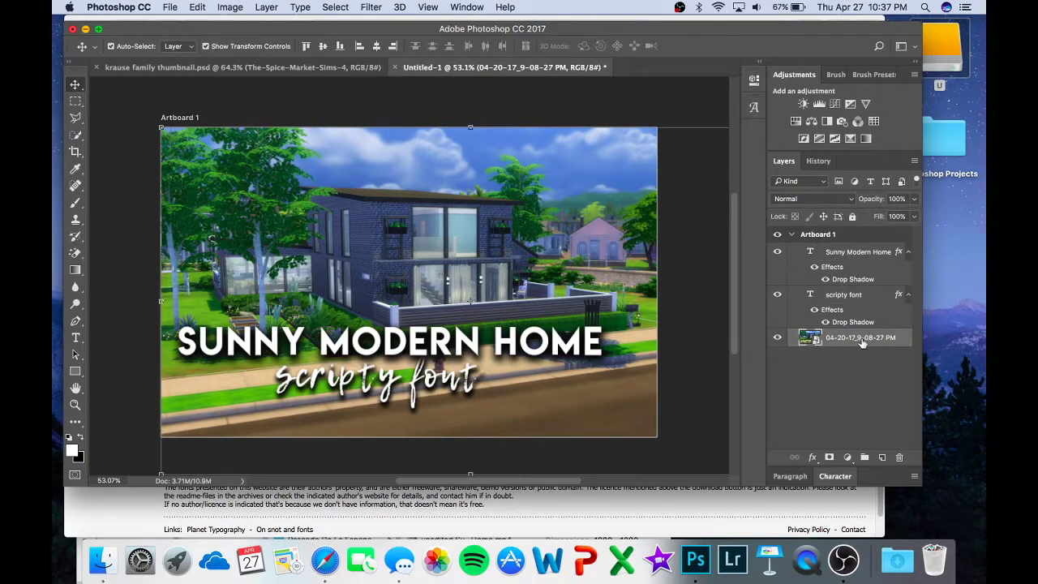
click(231, 10)
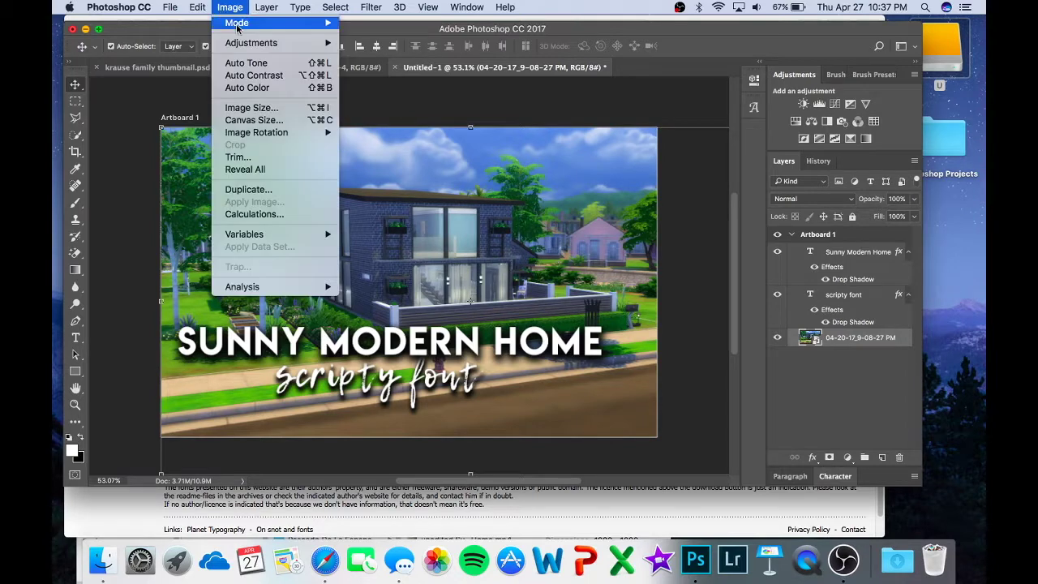
mouse_move(243, 42)
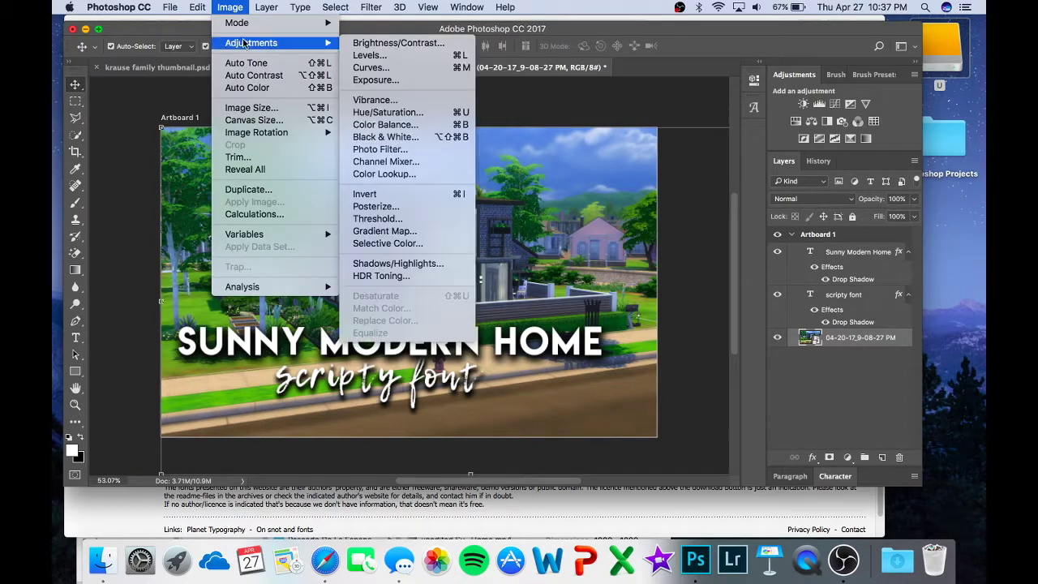
click(415, 114)
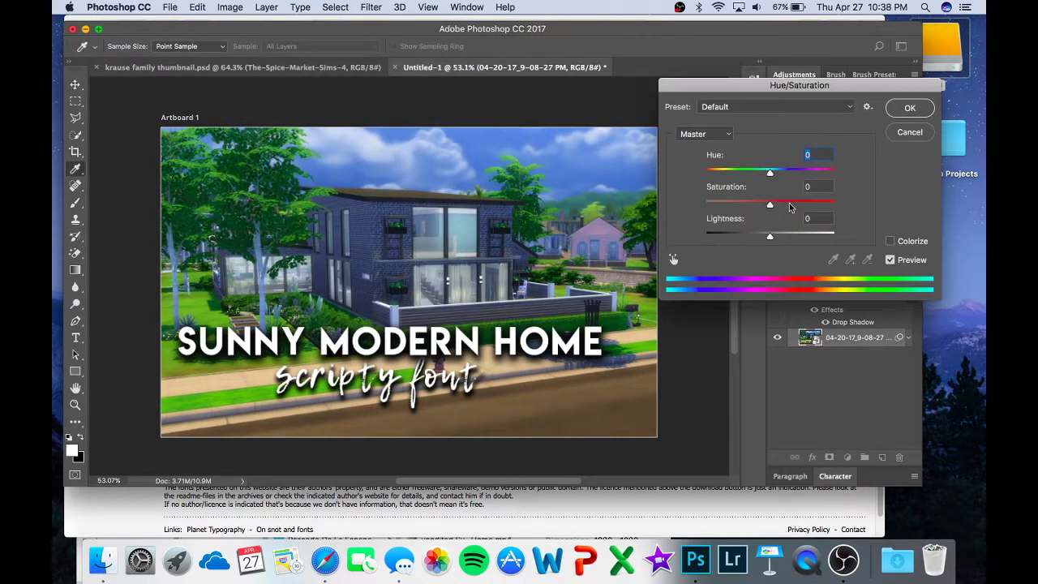
drag(770, 207, 787, 208)
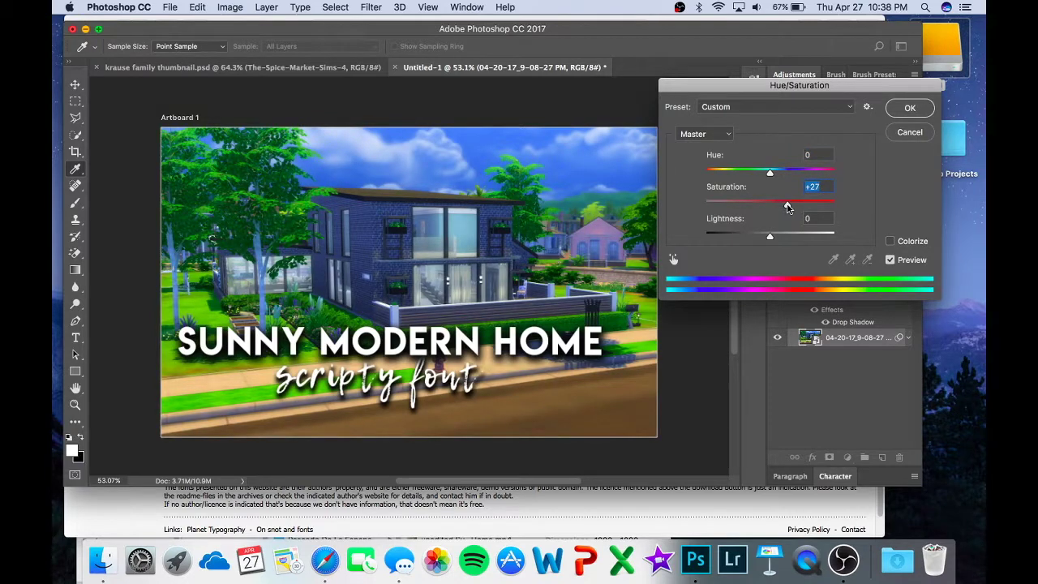
click(908, 109)
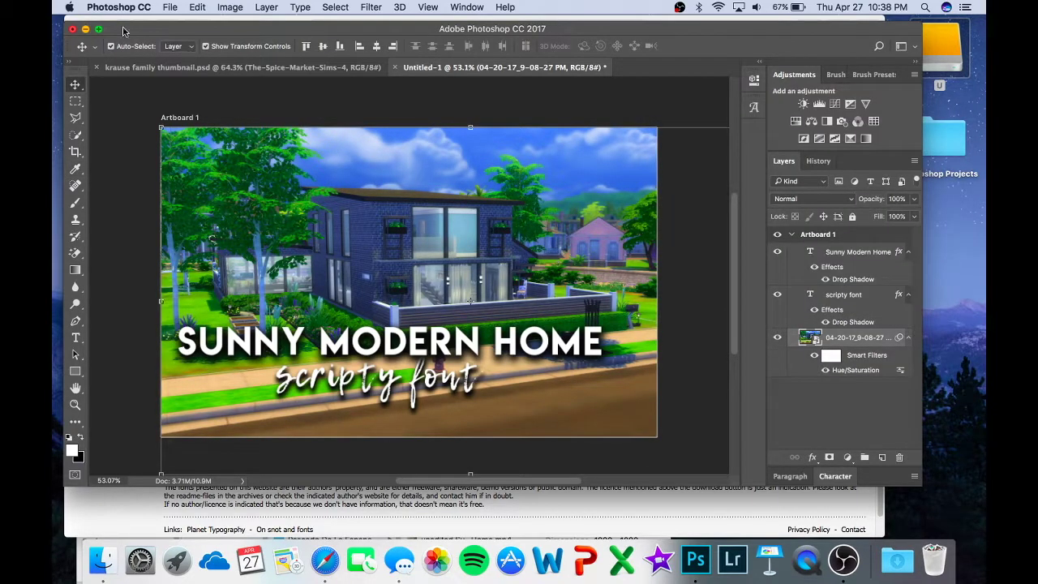
- Brighten the house image layer with a Brightness/Contrast adjustment
click(230, 7)
mouse_move(251, 44)
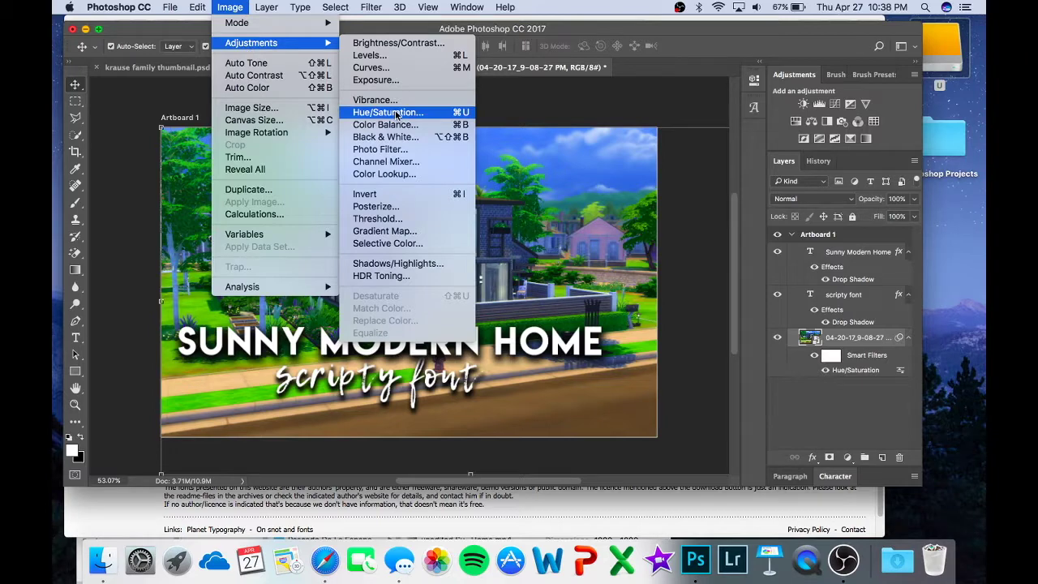
click(412, 47)
drag(598, 132, 613, 159)
click(702, 116)
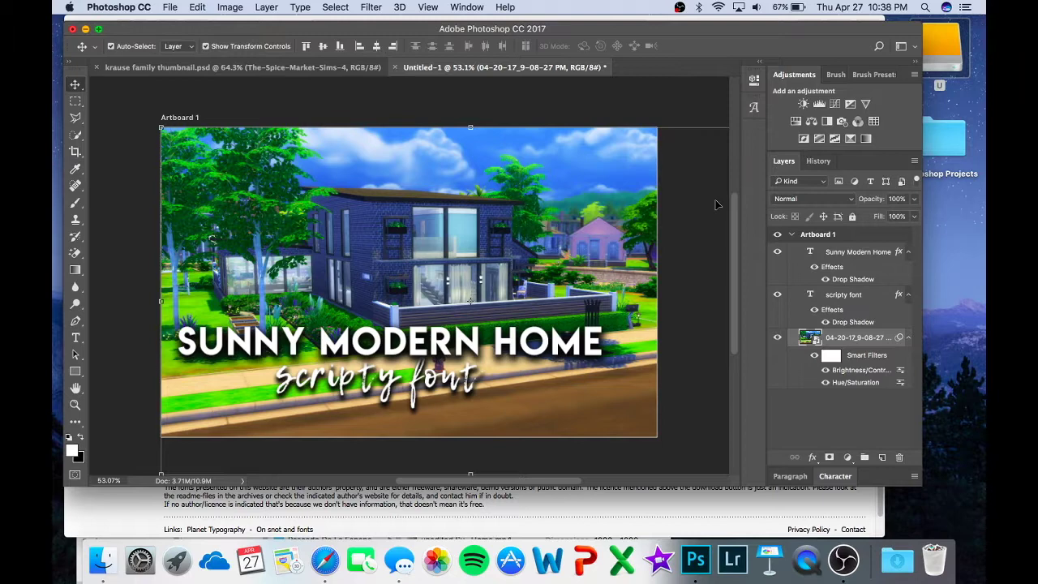
key(v)
drag(505, 267, 550, 239)
key(super+z)
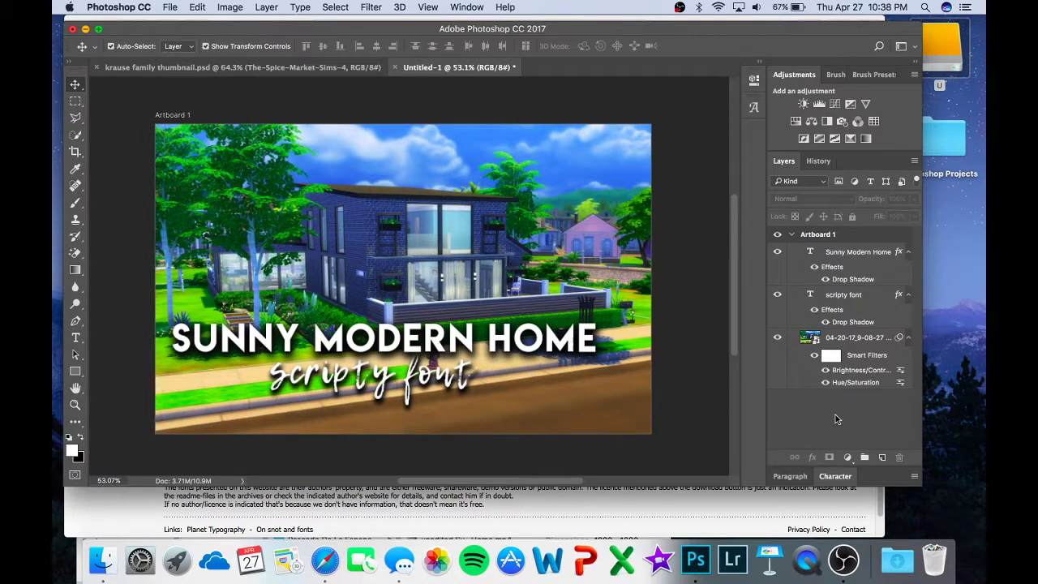
- Add a new layer above the house image and stamp a white 1500 px sun flare over the trees near the upper-left corner
click(844, 341)
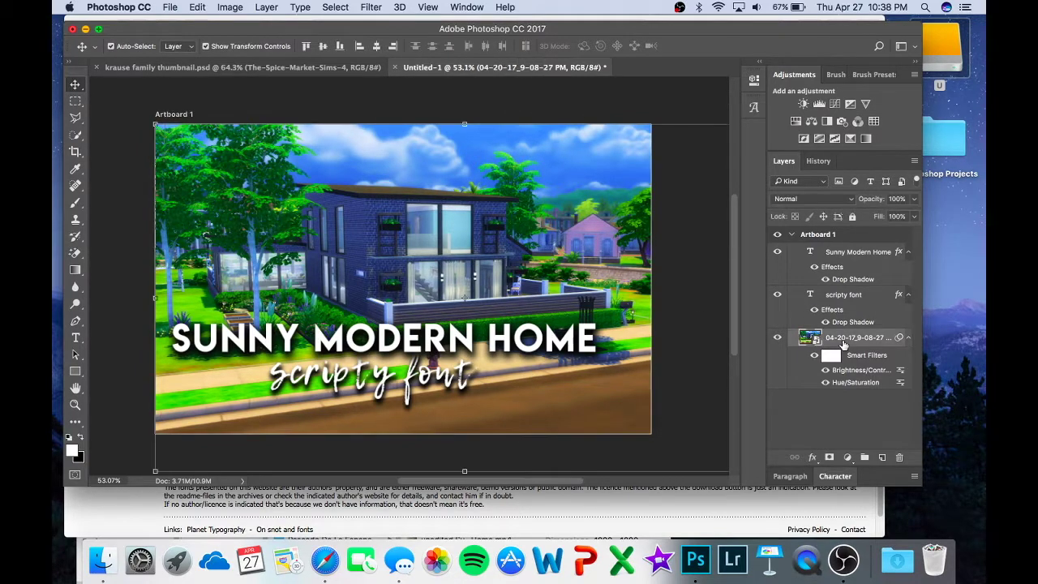
click(881, 459)
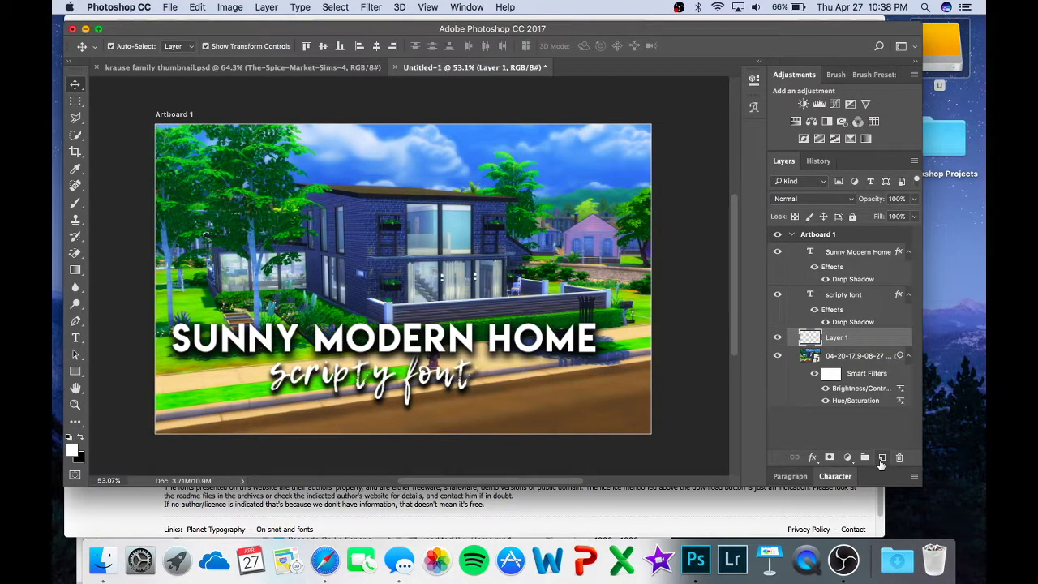
key(b)
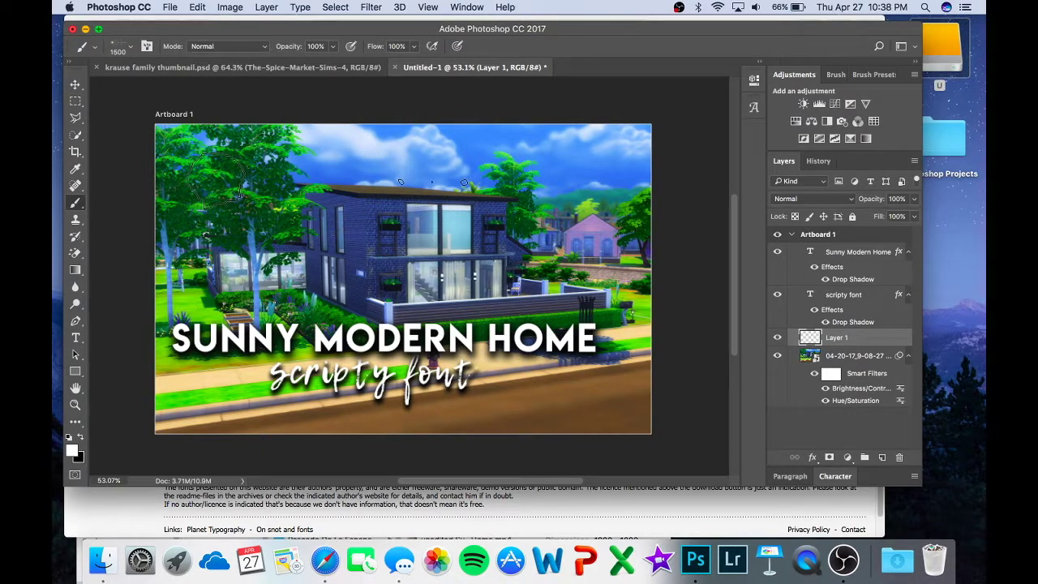
click(216, 180)
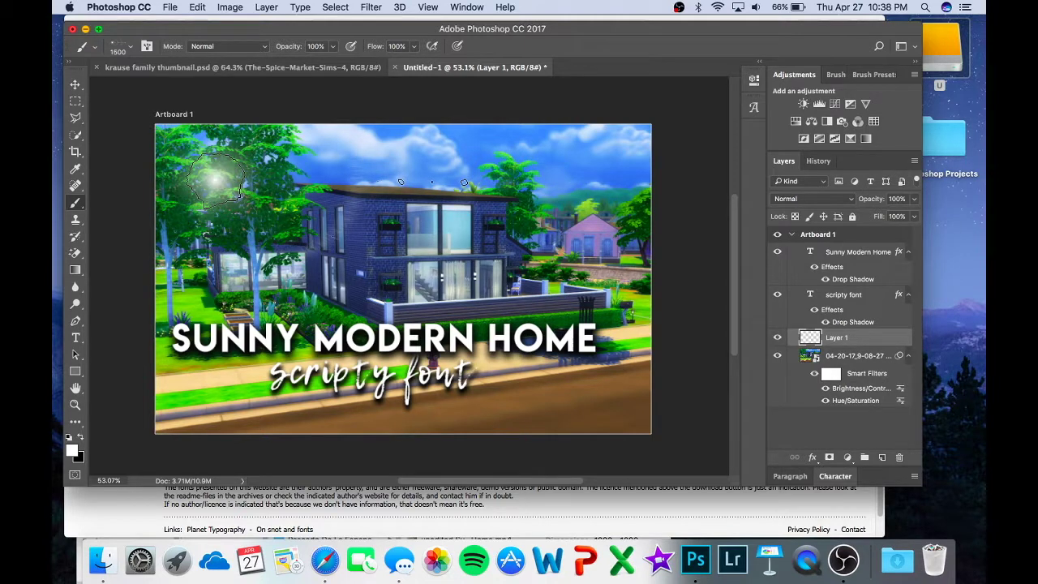
key(v)
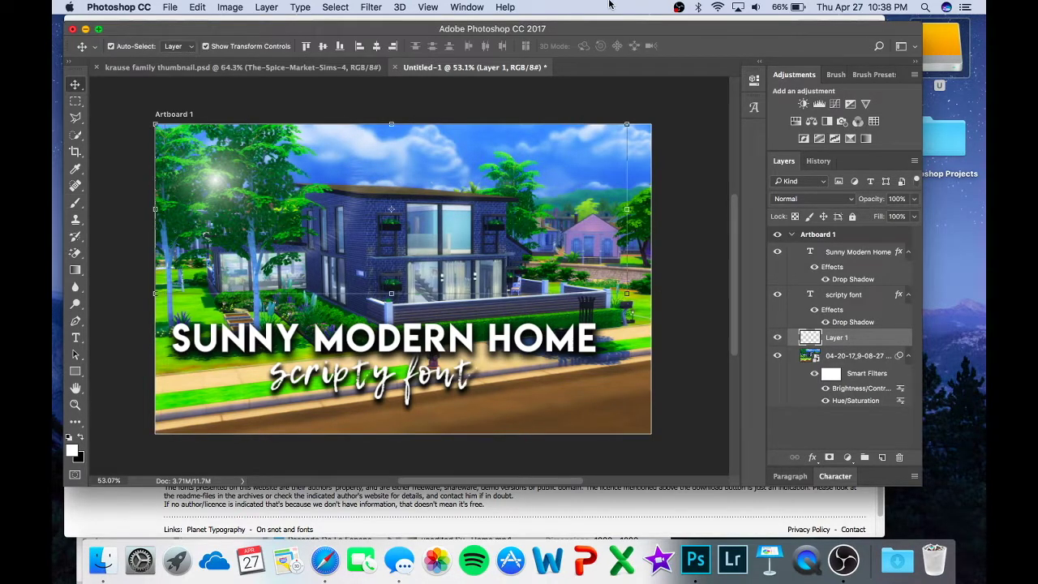
- Look through the Photoshop Brushes folder in Downloads for the downloaded brush files
click(898, 560)
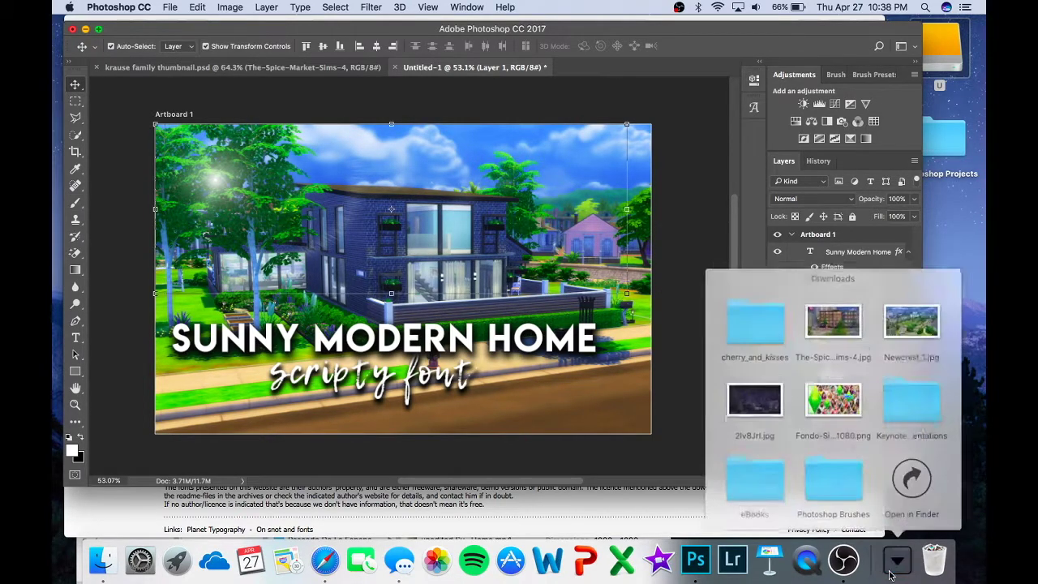
click(842, 472)
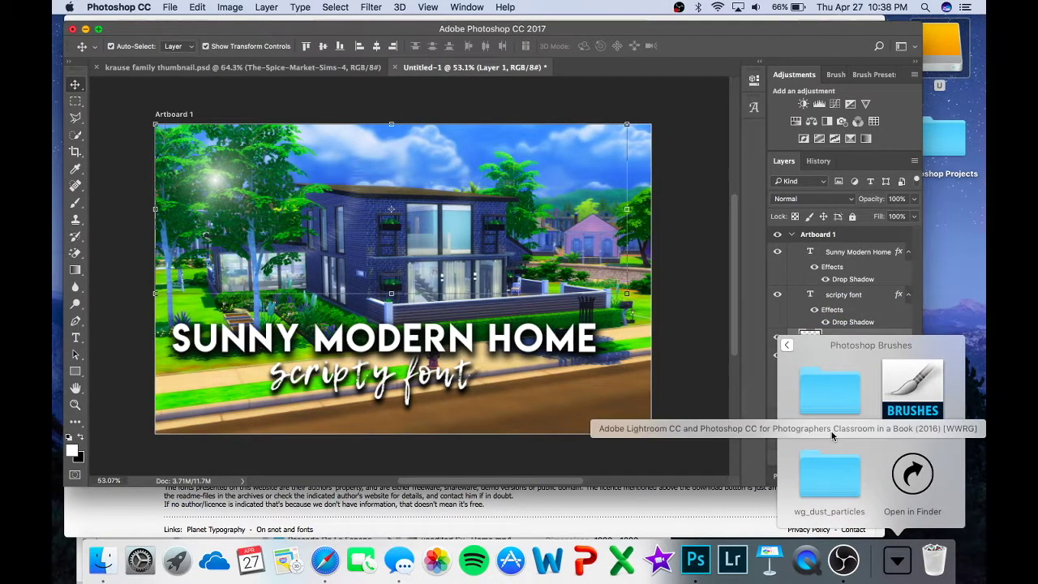
click(900, 542)
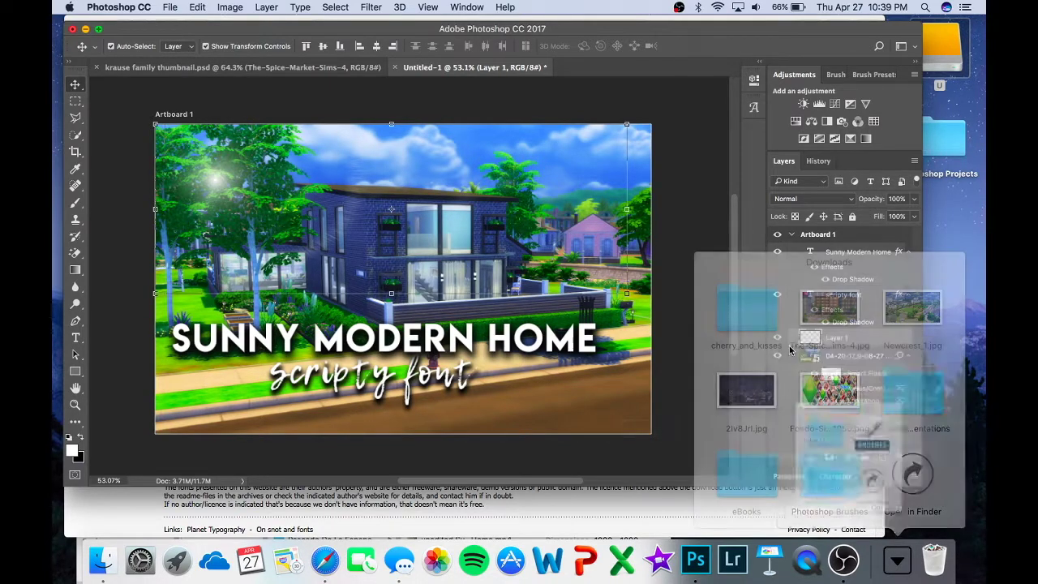
click(903, 573)
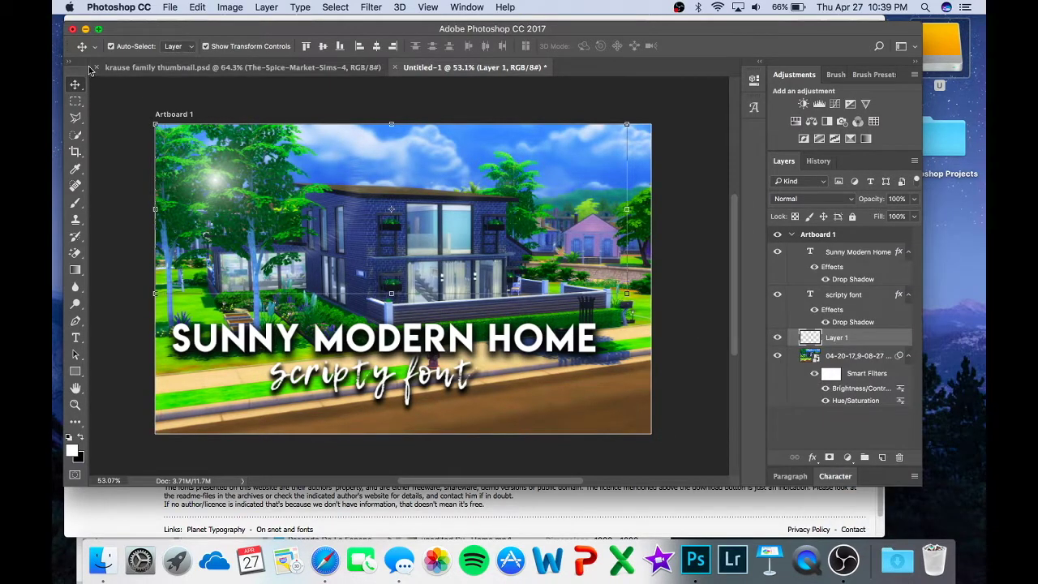
- Examine the brush tip settings and the Brush Presets options to find where downloaded brushes are loaded
click(836, 74)
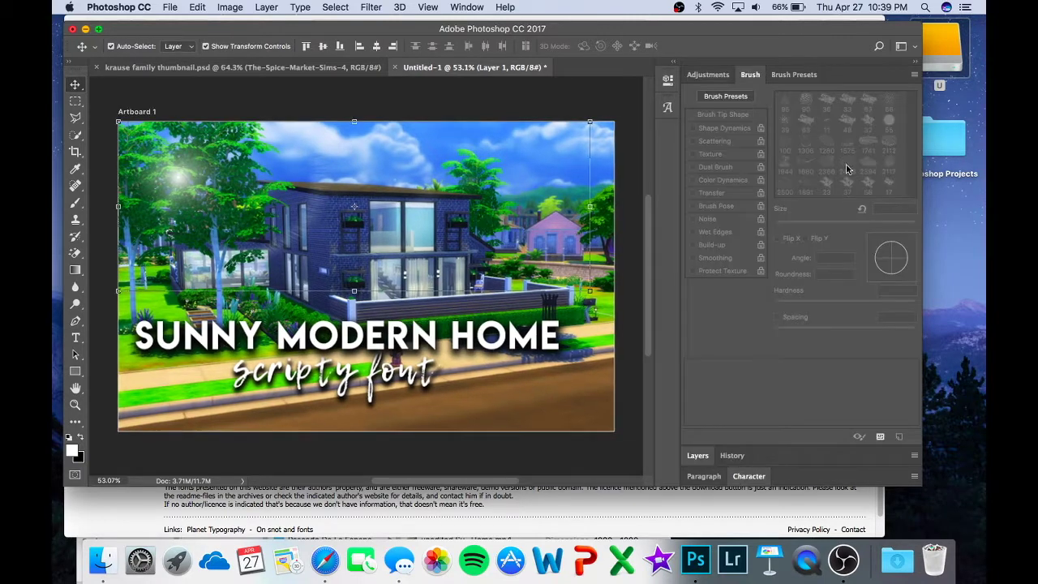
click(720, 74)
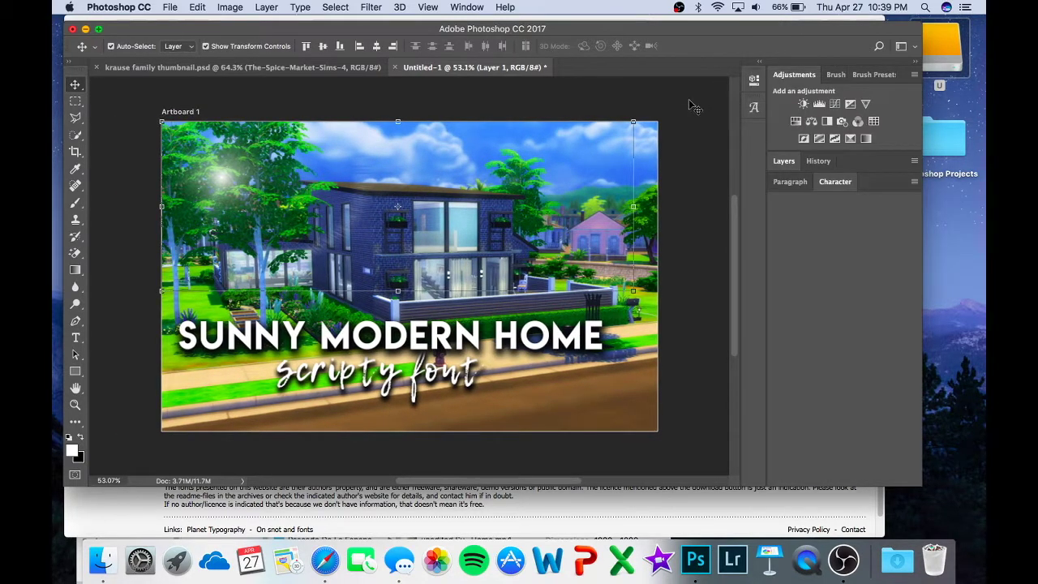
key(b)
click(836, 74)
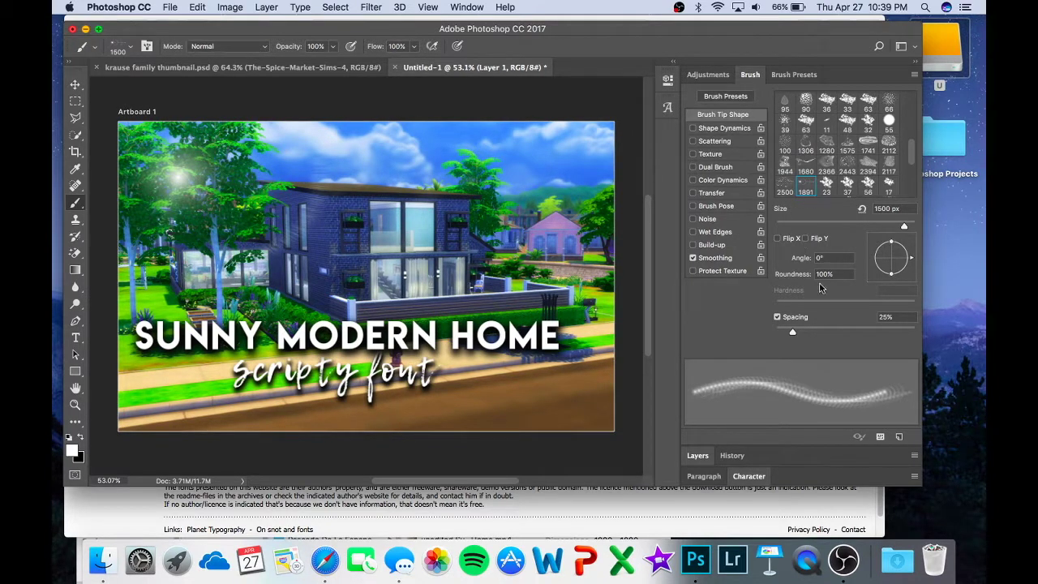
click(710, 73)
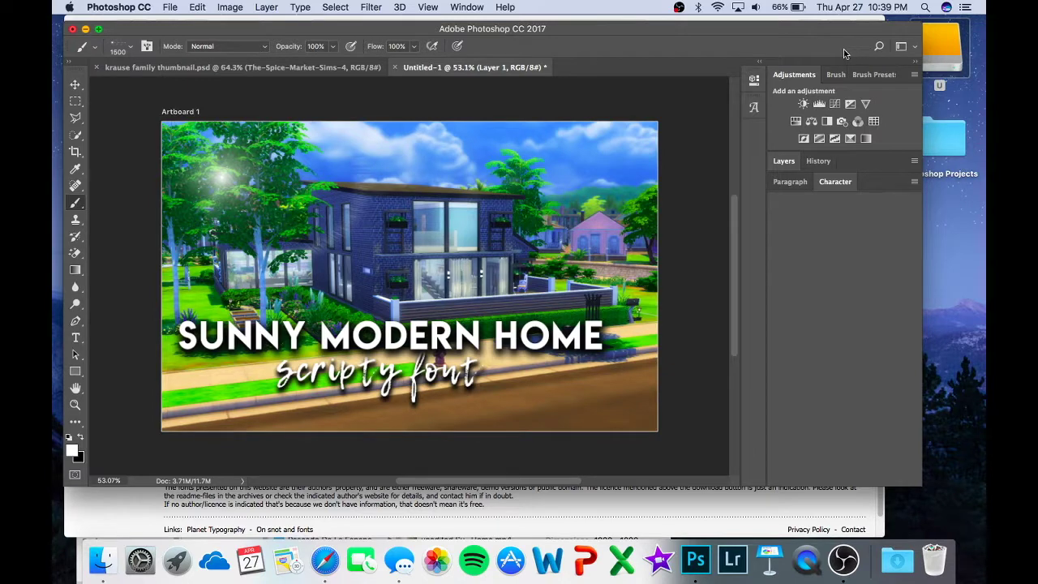
click(834, 75)
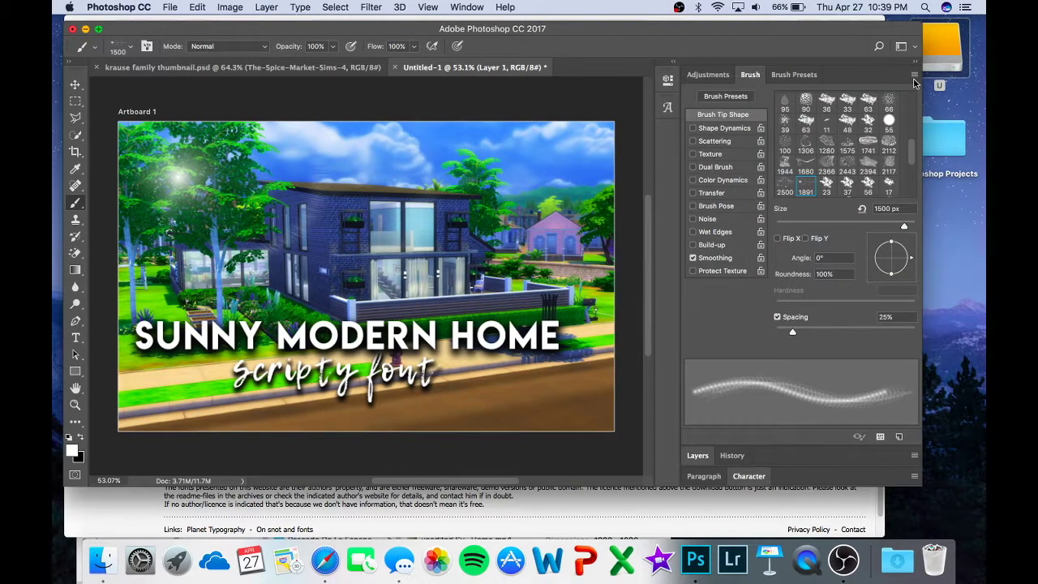
click(915, 75)
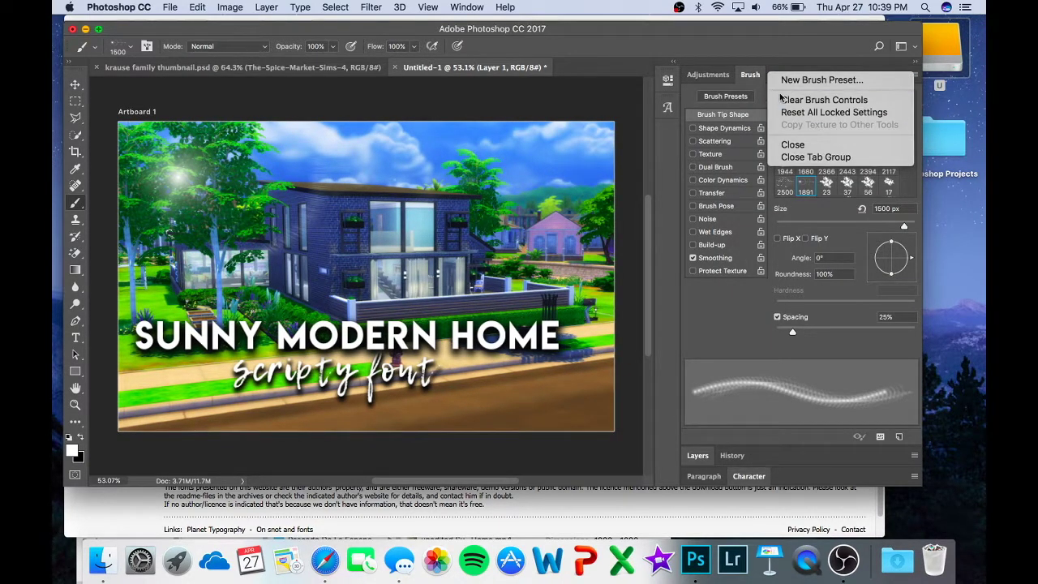
click(742, 94)
click(743, 94)
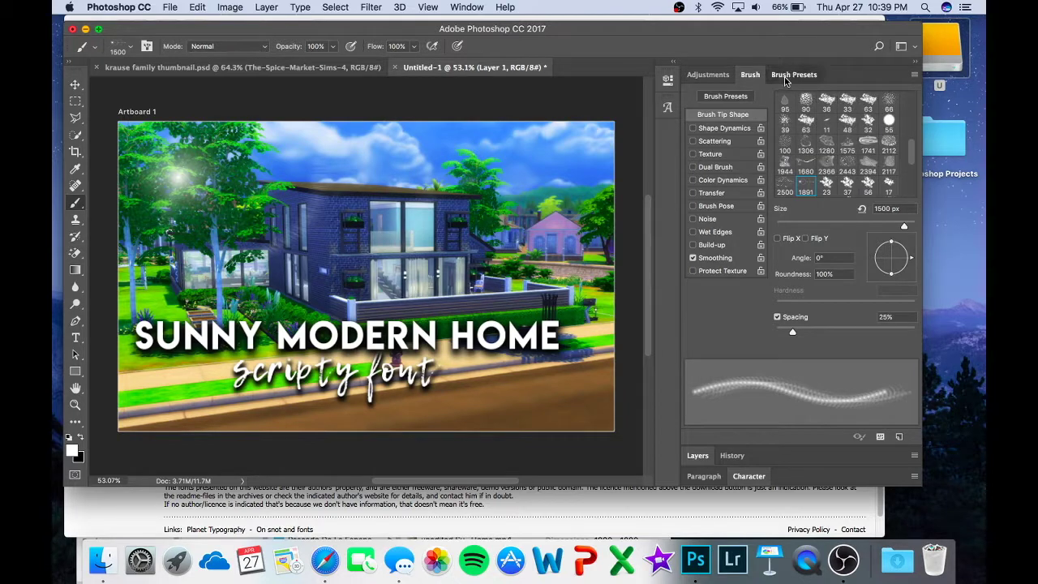
click(914, 76)
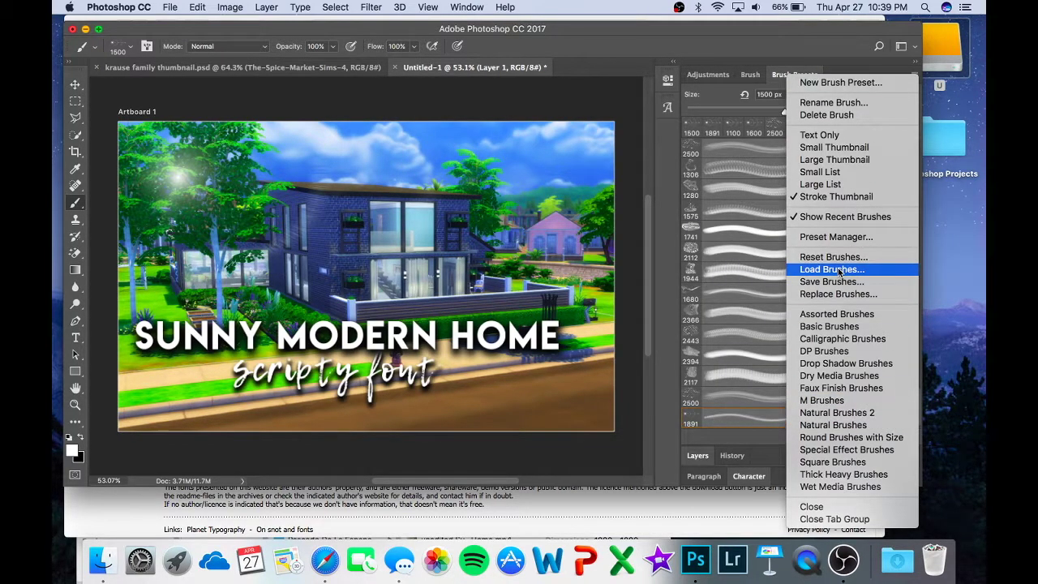
click(844, 74)
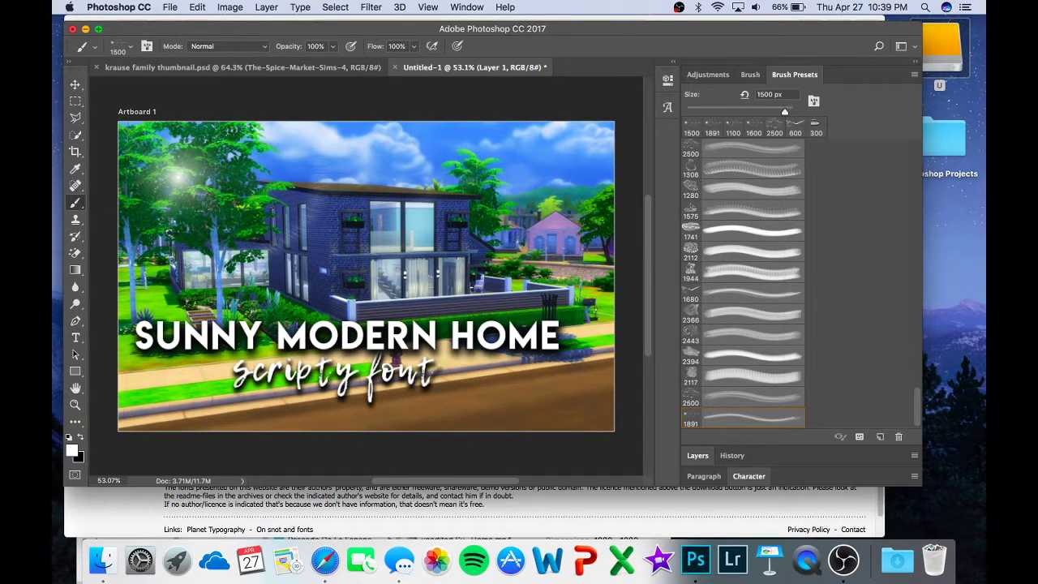
- Rotate the sun flare layer about 11.9° clockwise and move it up toward the upper edge of the artboard
key(v)
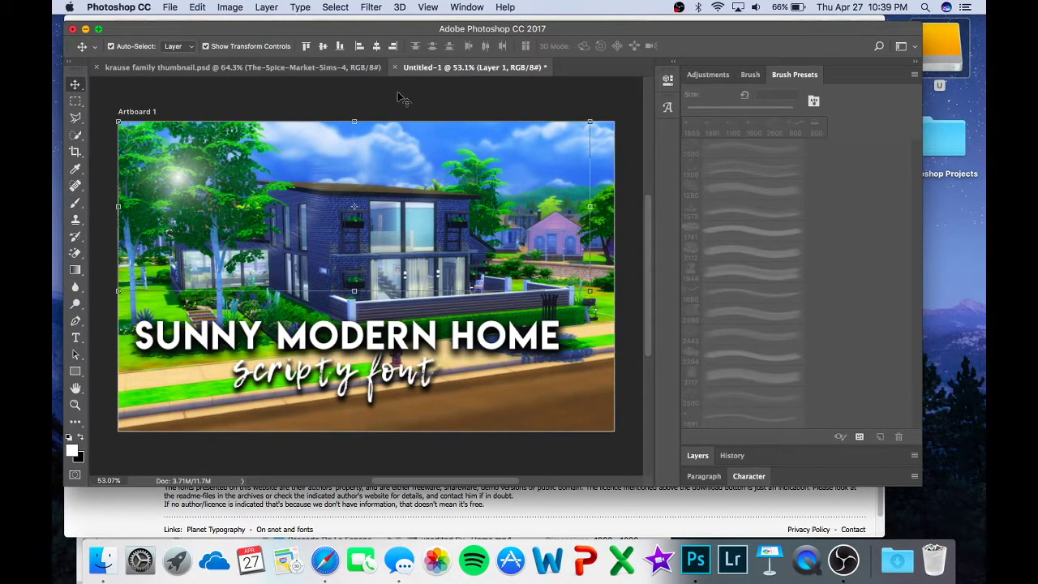
drag(398, 105, 362, 105)
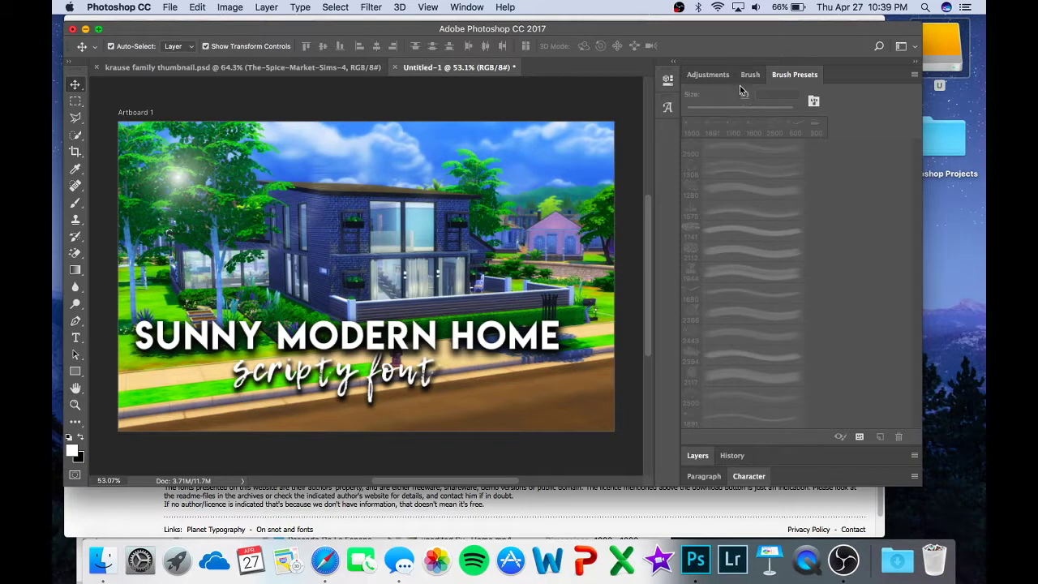
click(709, 74)
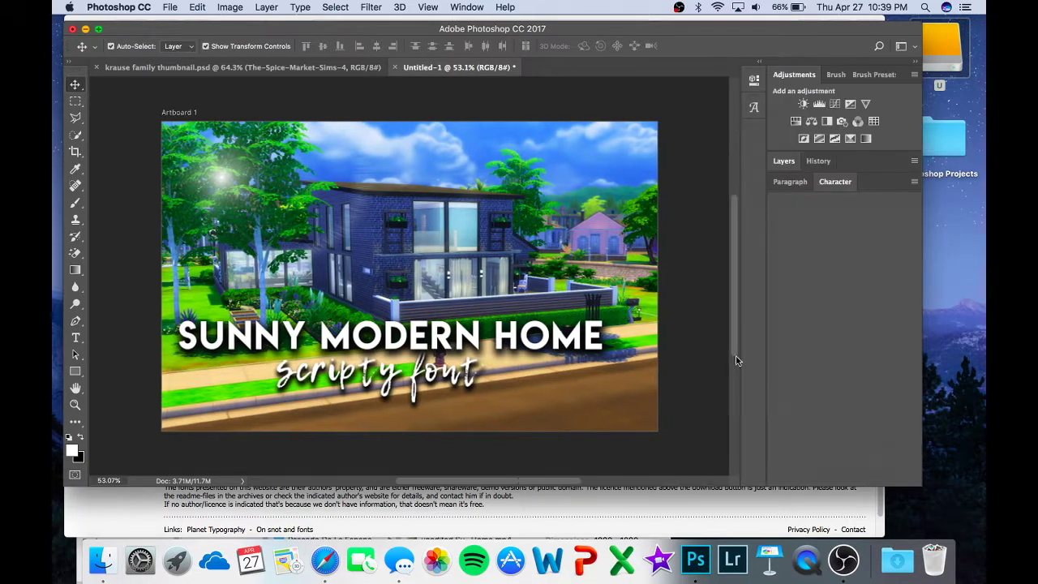
click(780, 162)
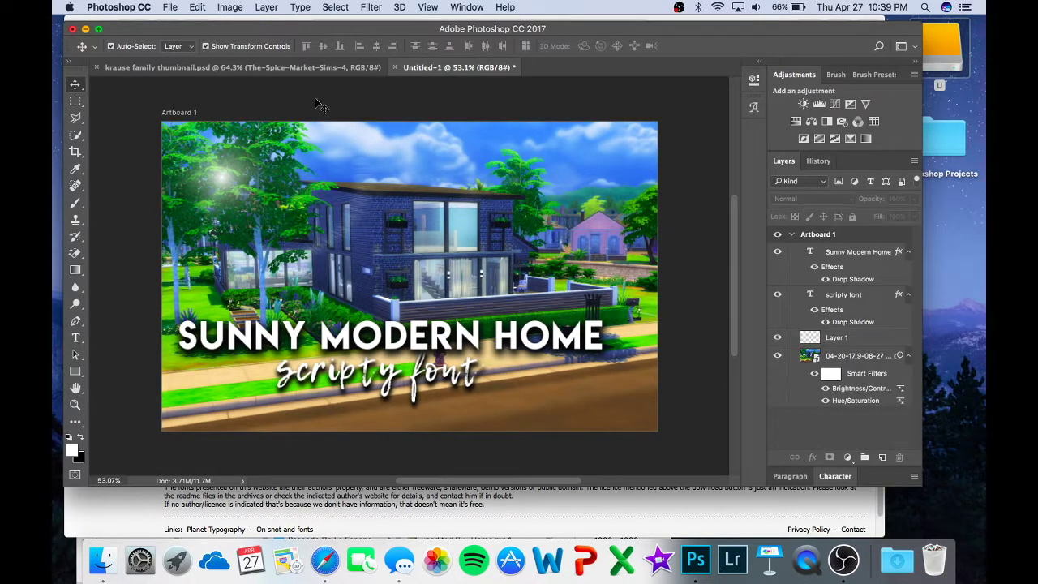
key(super+t)
drag(278, 111, 329, 111)
drag(298, 193, 279, 189)
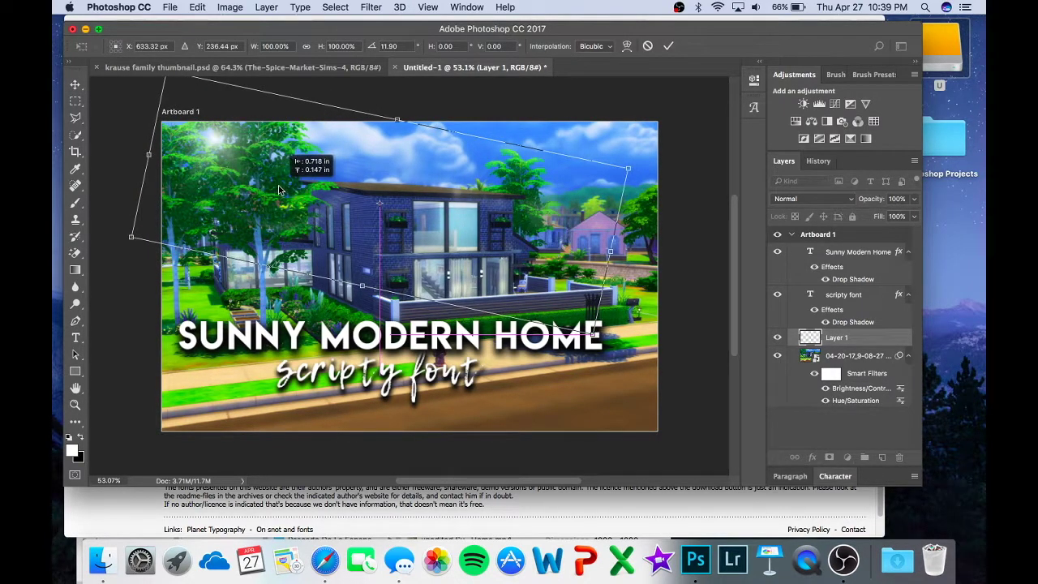
click(669, 46)
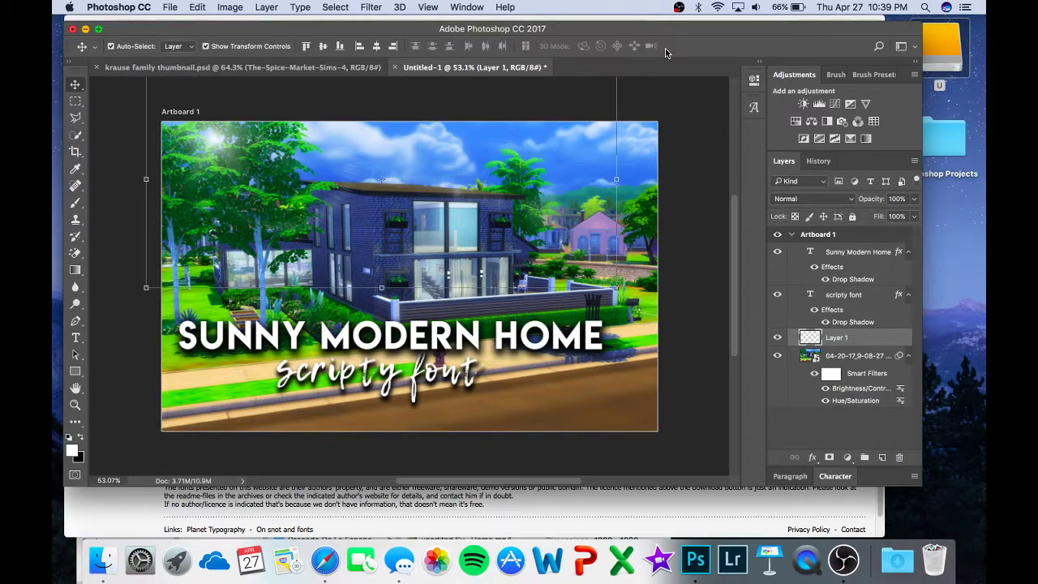
click(646, 94)
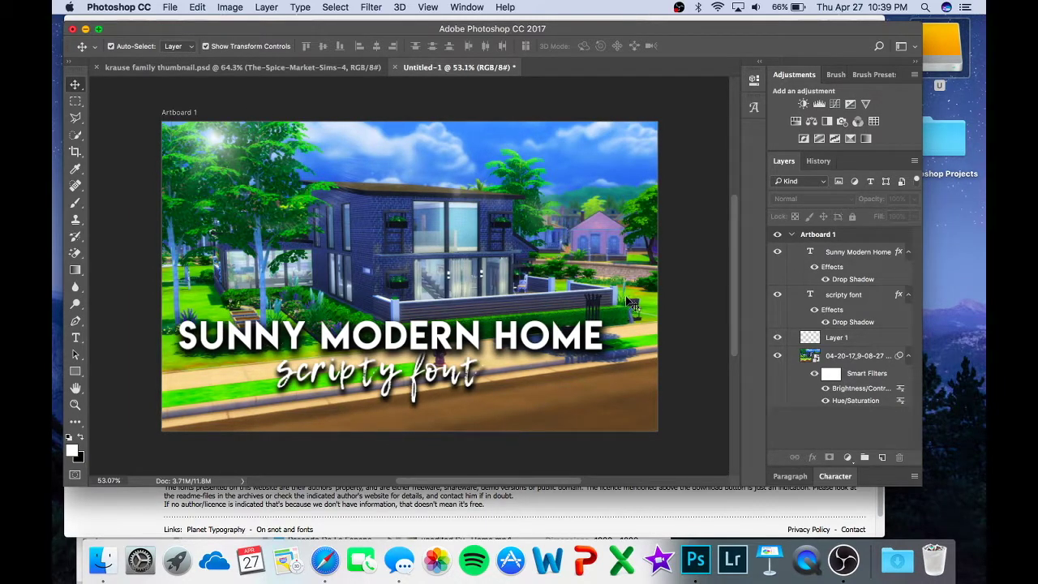
click(172, 8)
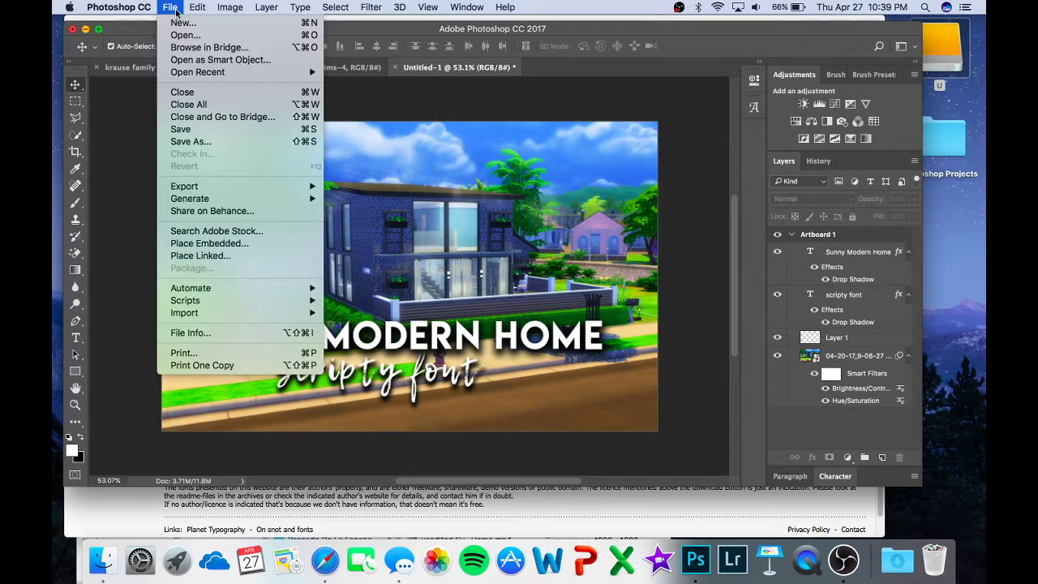
click(191, 141)
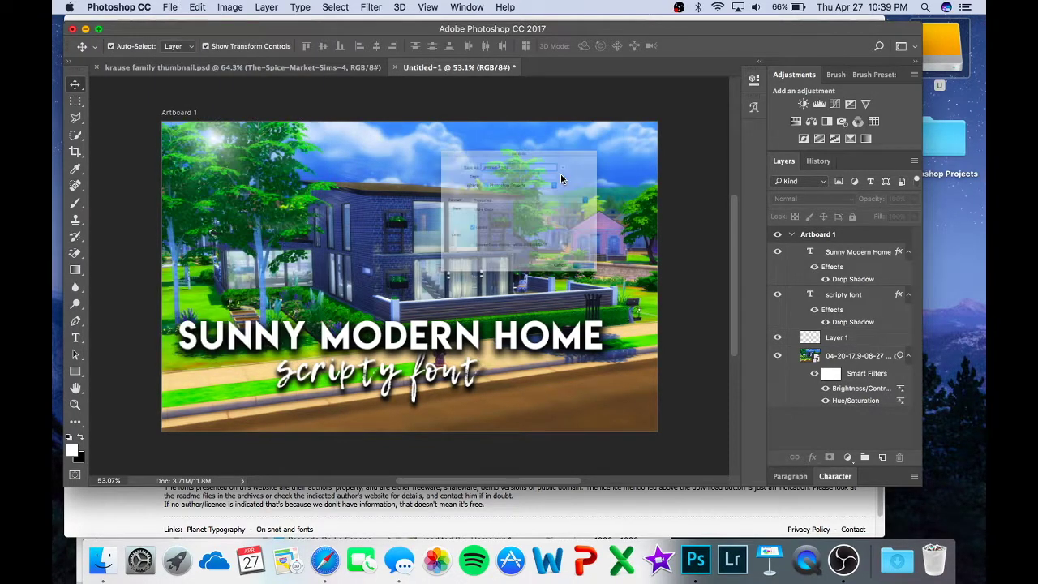
click(530, 188)
click(482, 265)
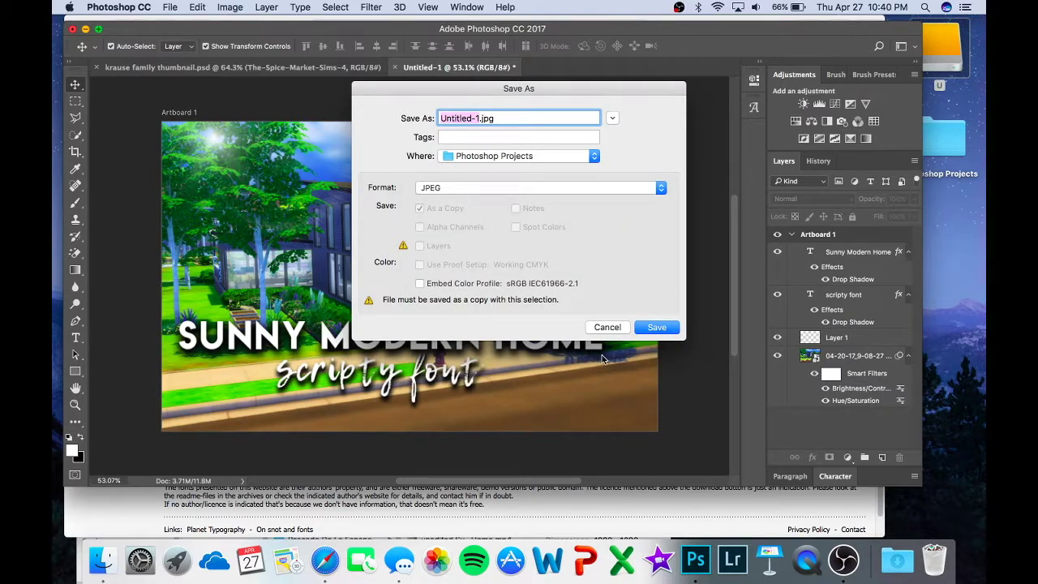
click(607, 328)
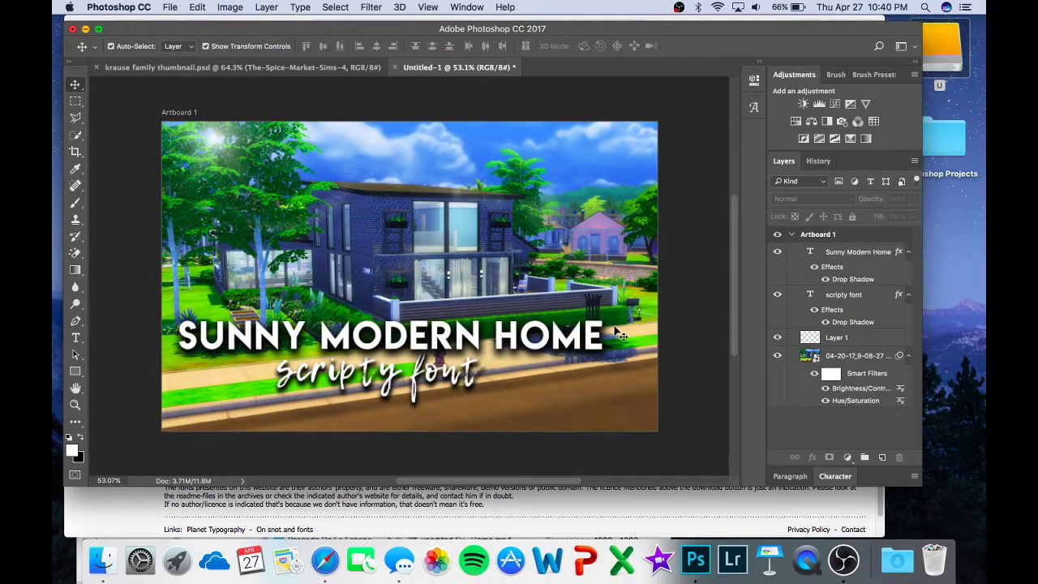
click(215, 67)
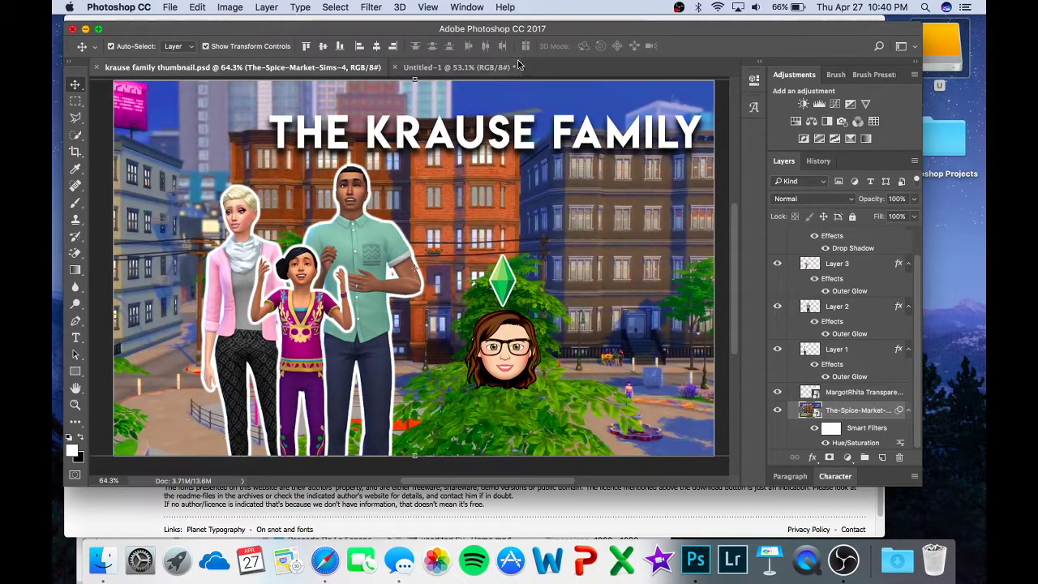
click(428, 68)
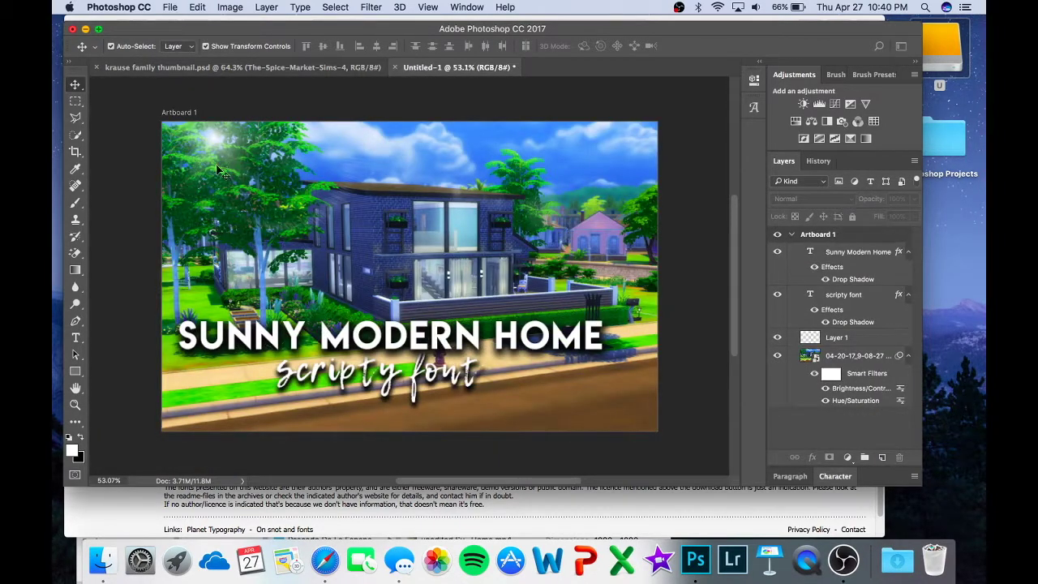
- Create a Web Medium document (1440 x 900 px at 72 ppi) and place the city image 2lv8Jrl.jpg from Downloads in it
key(super+n)
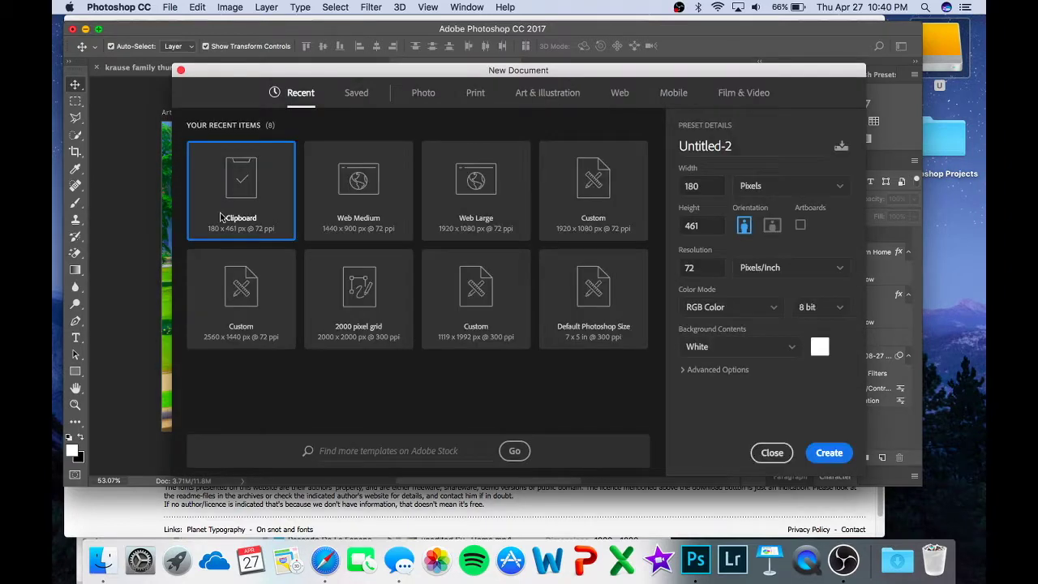
double_click(349, 230)
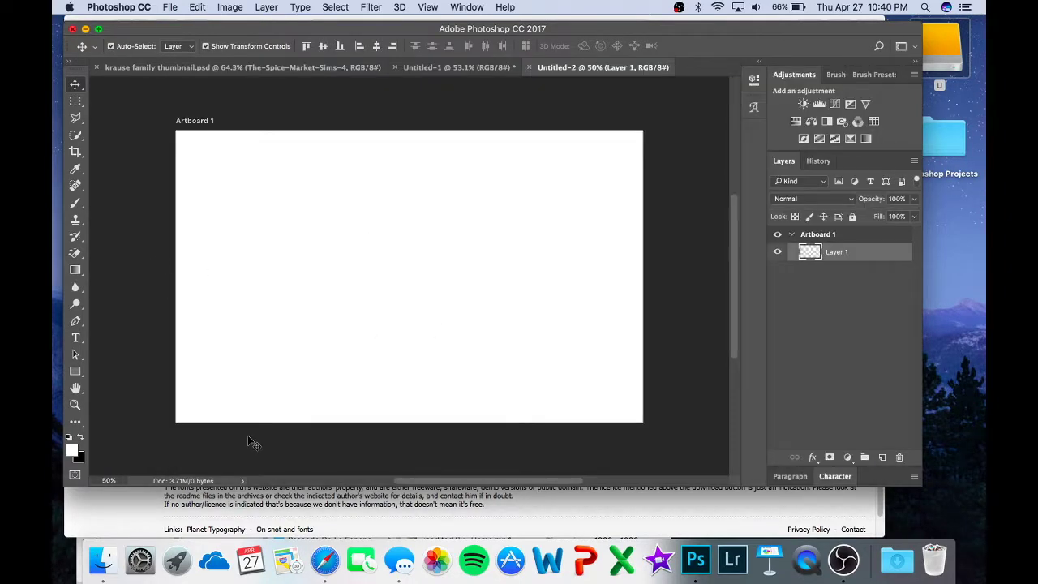
click(897, 559)
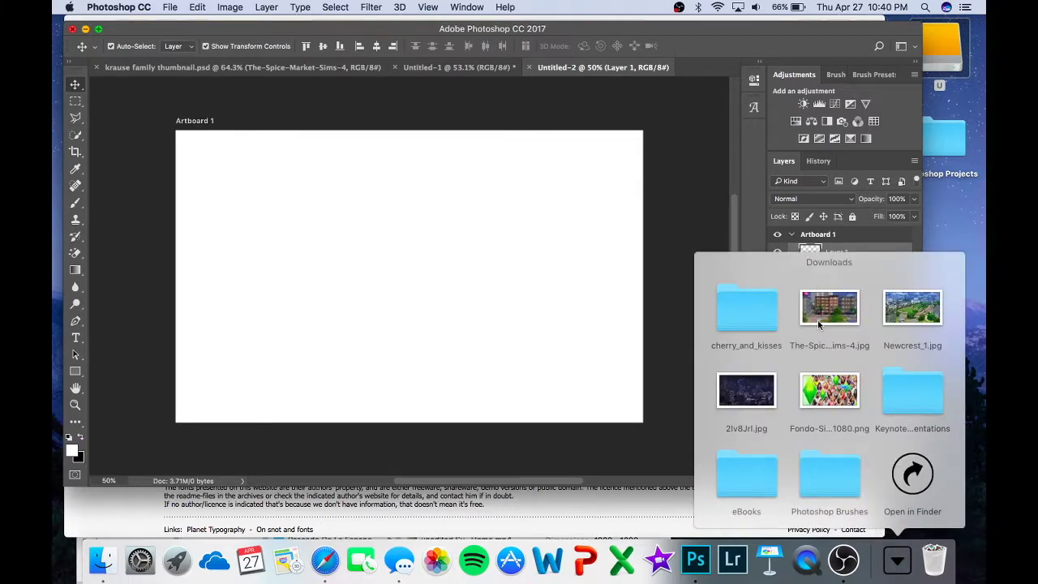
drag(740, 399, 345, 276)
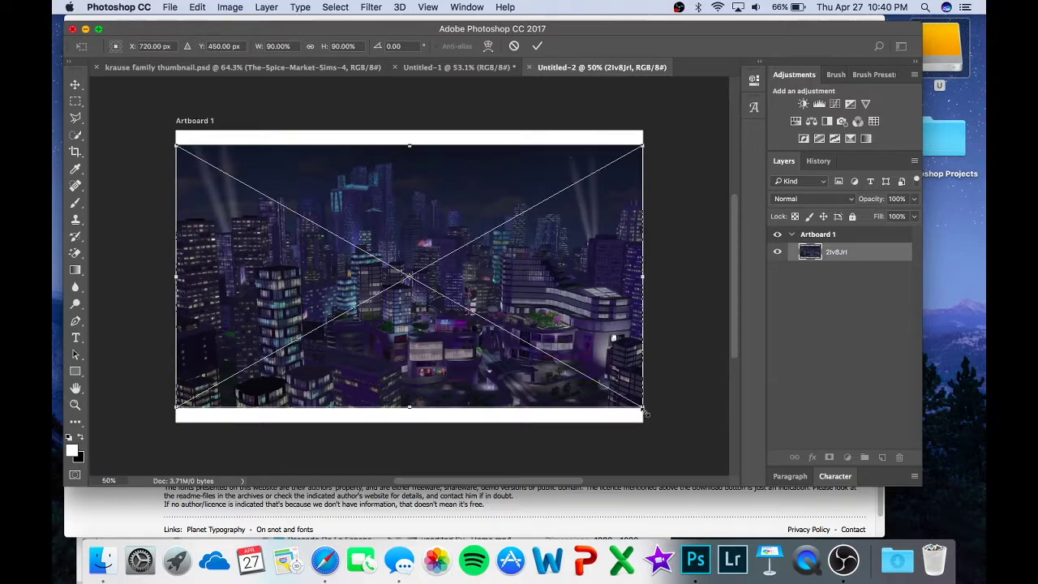
- Scale the placed city image to about 115.6% and position it so that it covers the whole artboard
drag(640, 406, 714, 438)
drag(388, 285, 411, 300)
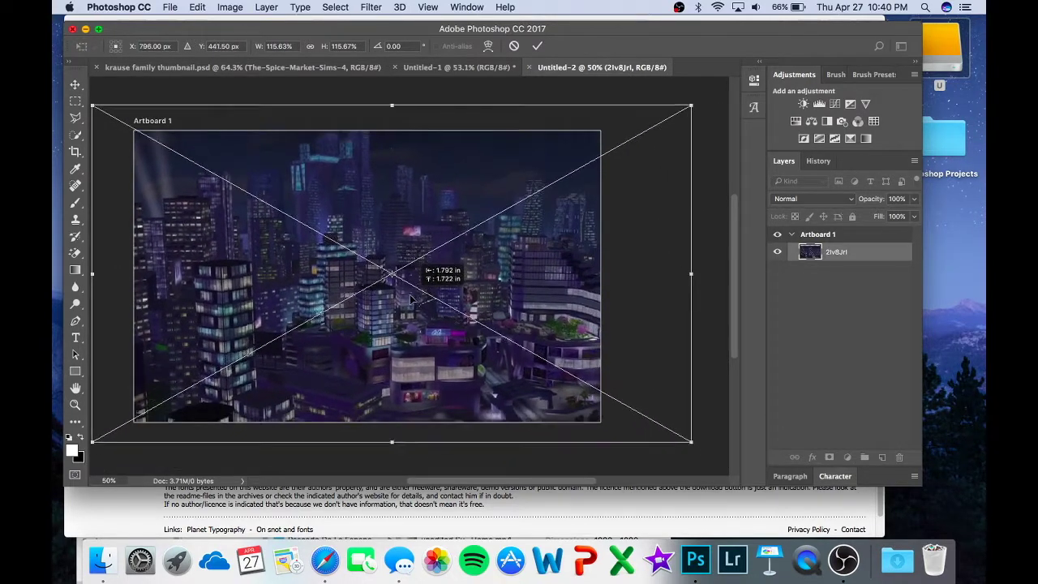
key(Return)
scroll(411, 300, left, 3)
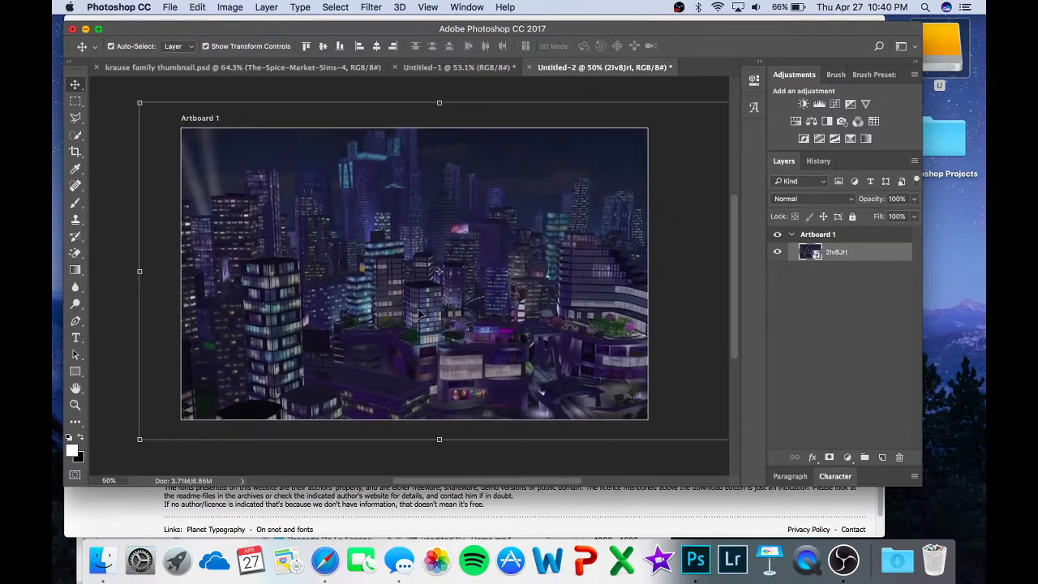
- Place the Sim screenshot 04-27-17_8-42-42 PM.png from drive U above the city image at its default placement size
click(102, 560)
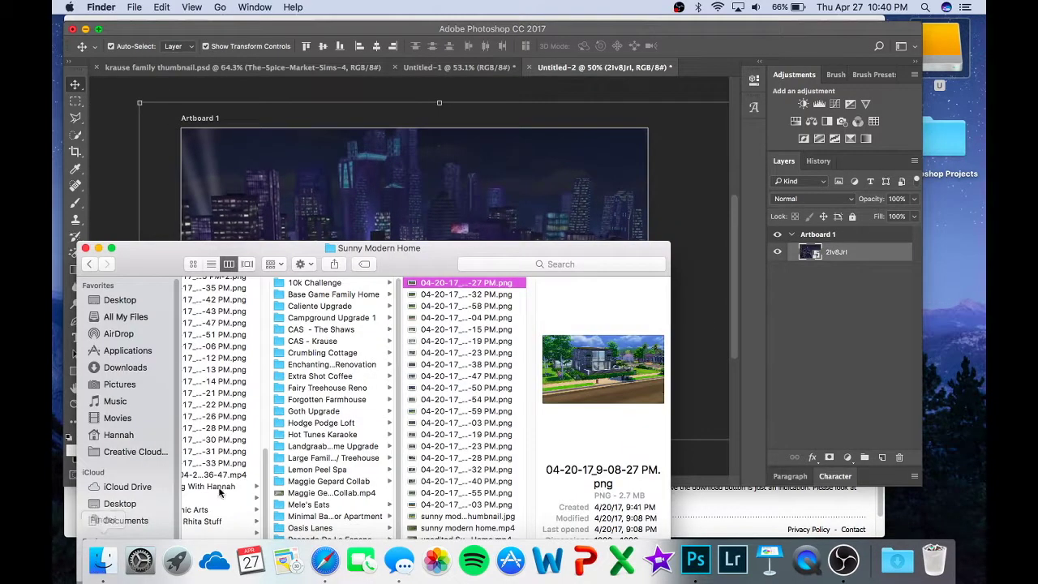
drag(360, 252, 547, 111)
scroll(421, 211, left, 3)
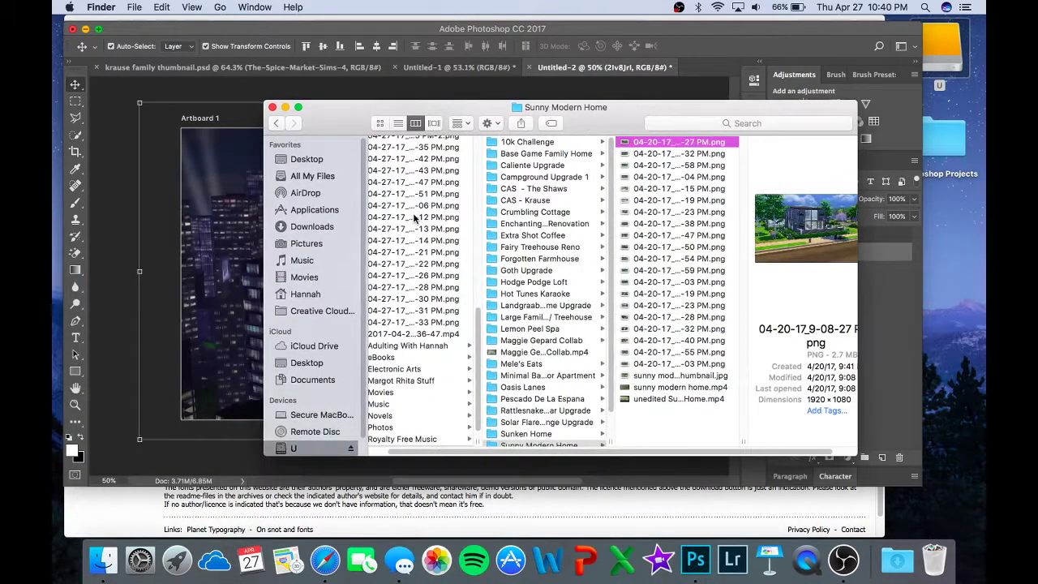
scroll(414, 218, up, 2)
click(413, 216)
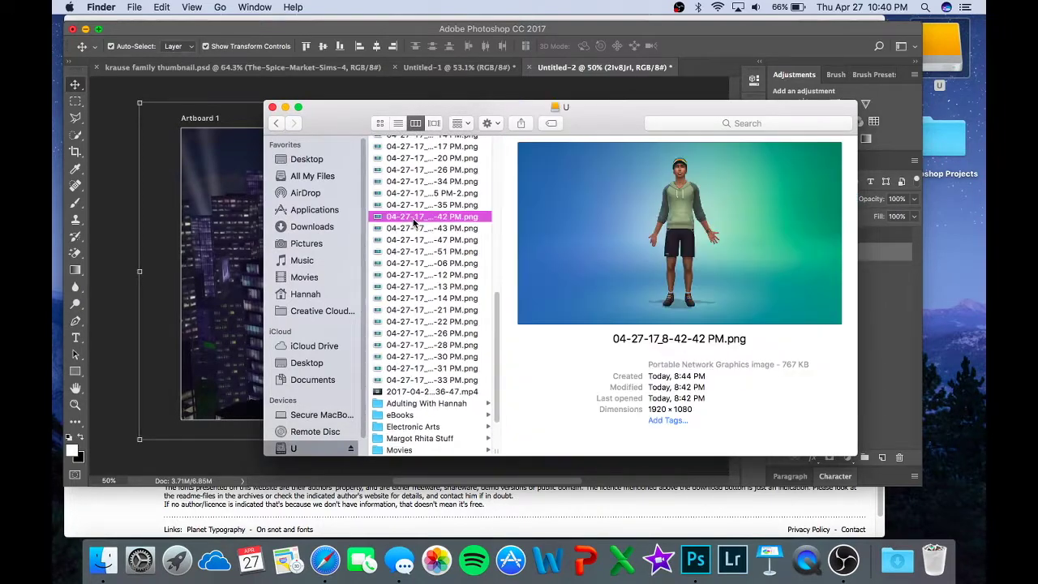
drag(410, 219, 192, 237)
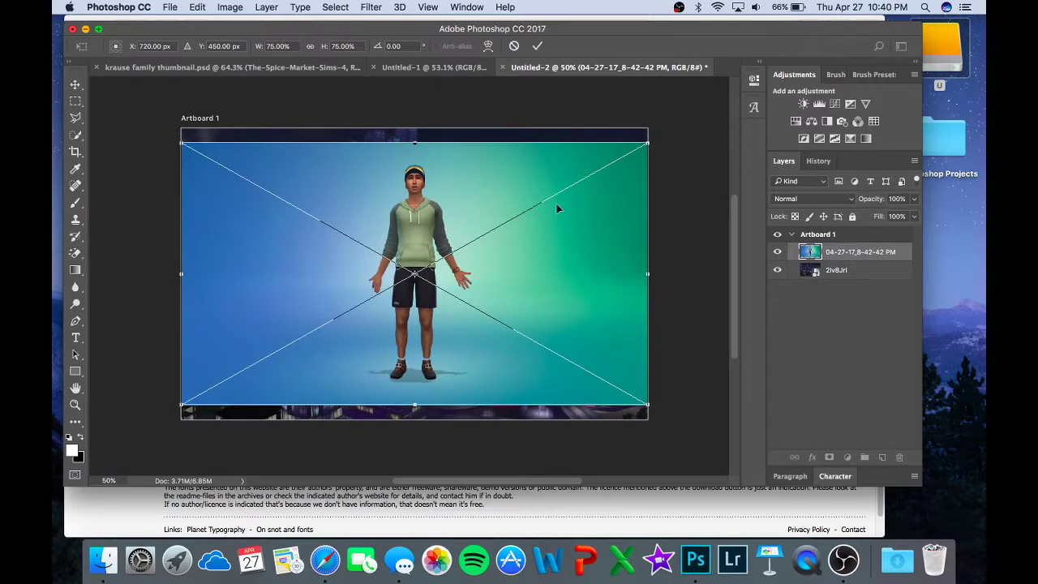
key(Return)
- Glance at the krause family thumbnail for reference and select the standing Sim by tracing his whole outline with the Magnetic Lasso tool
scroll(431, 197, up, 3)
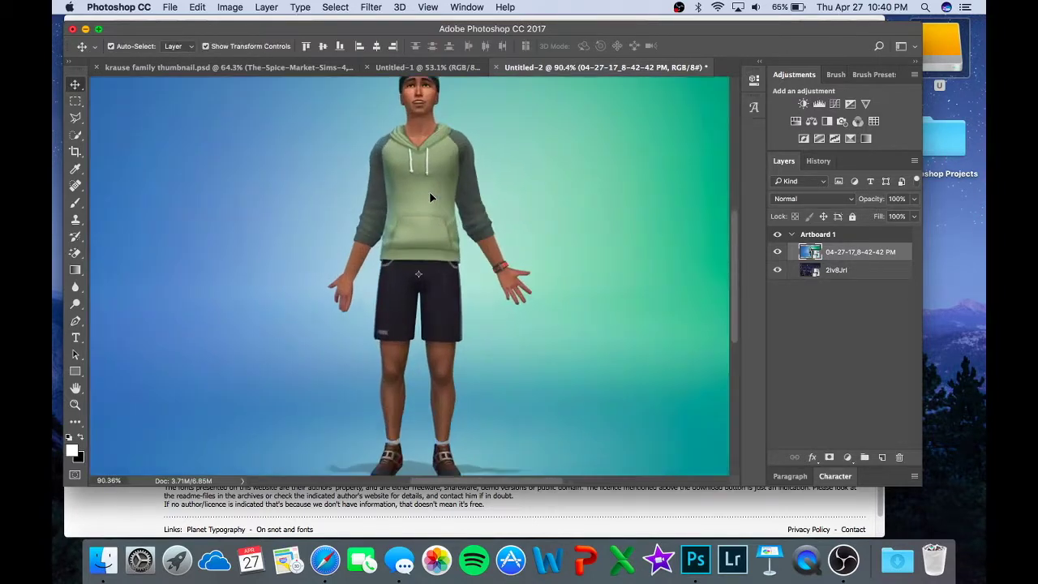
scroll(438, 190, down, 2)
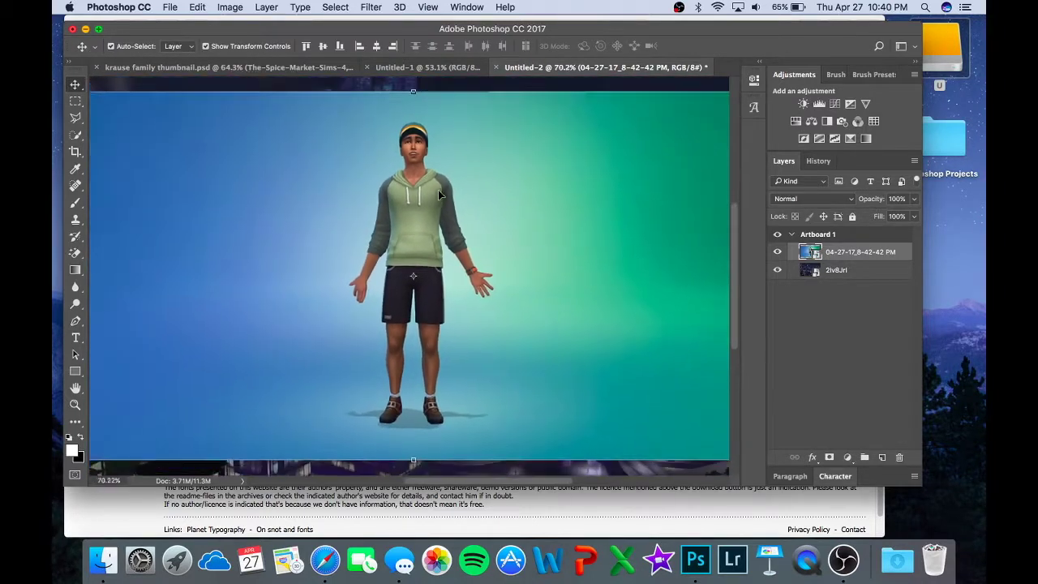
click(252, 68)
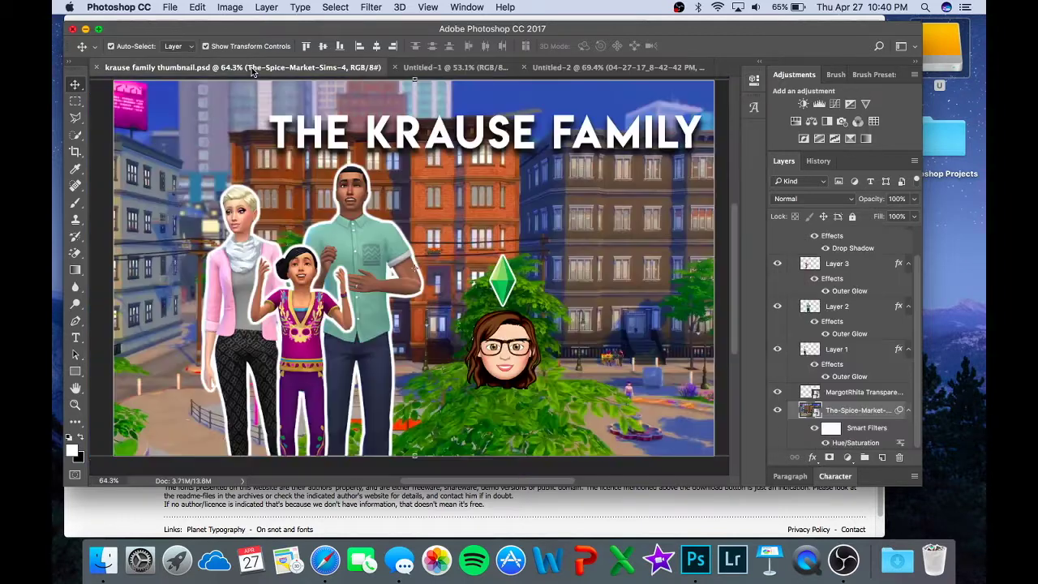
click(600, 67)
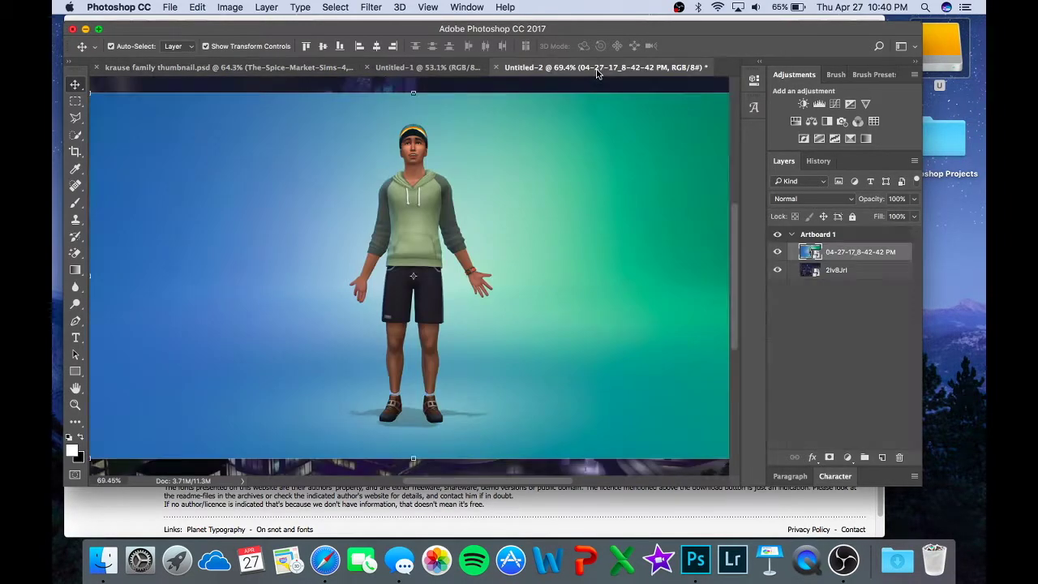
scroll(509, 238, up, 1)
scroll(509, 239, down, 1)
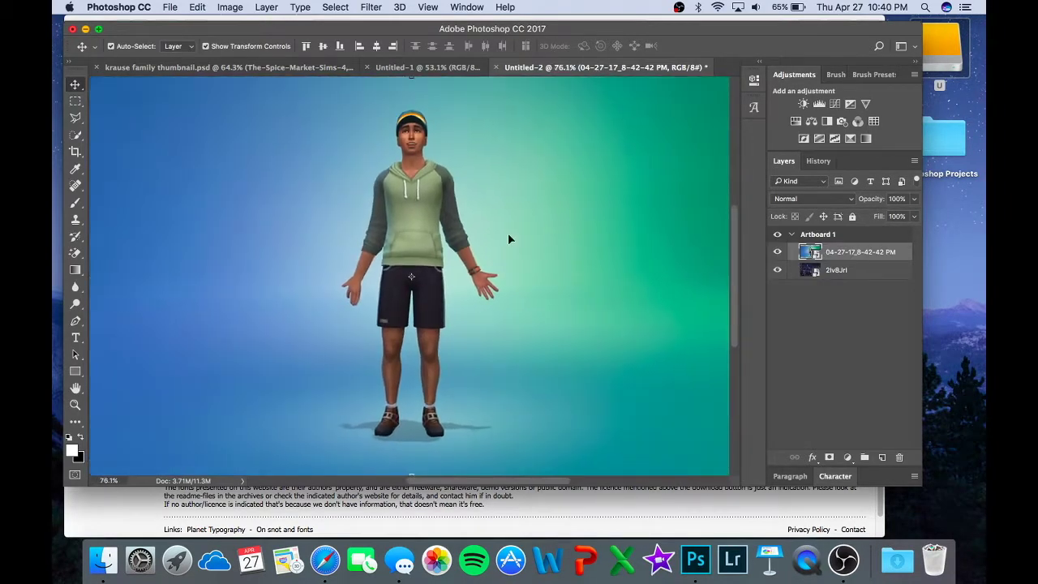
click(81, 122)
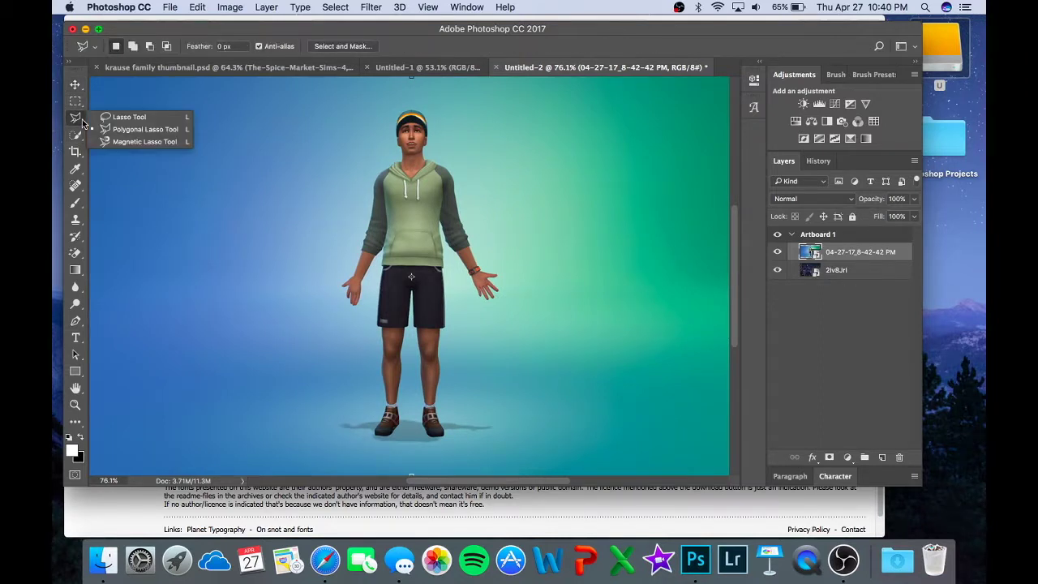
click(137, 143)
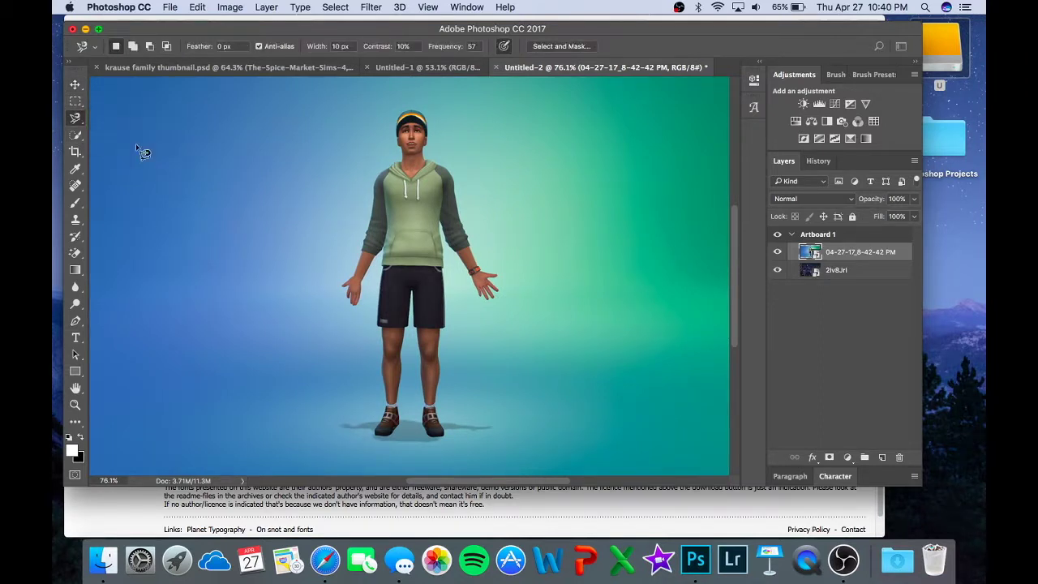
click(376, 434)
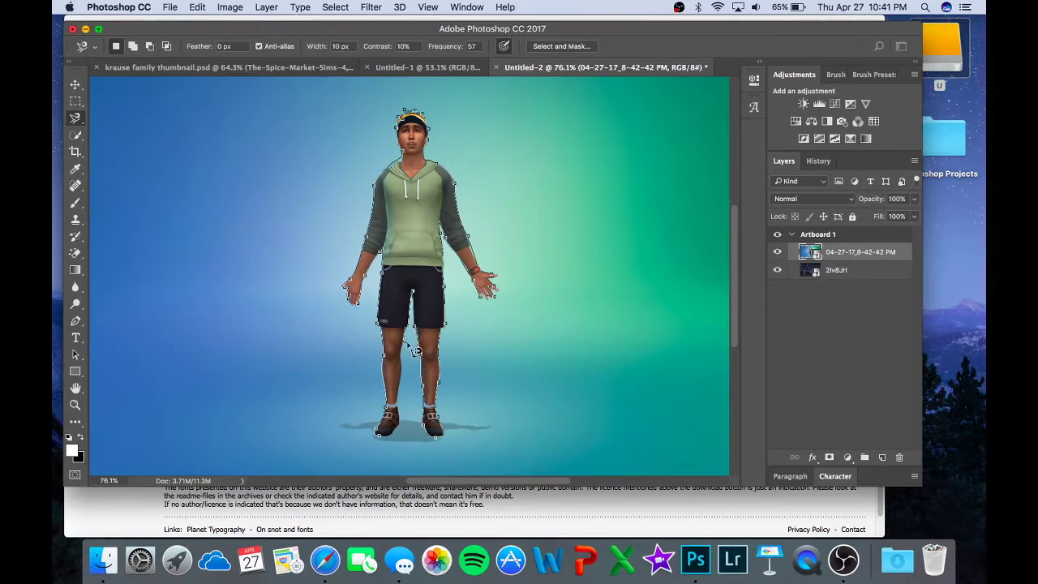
click(386, 445)
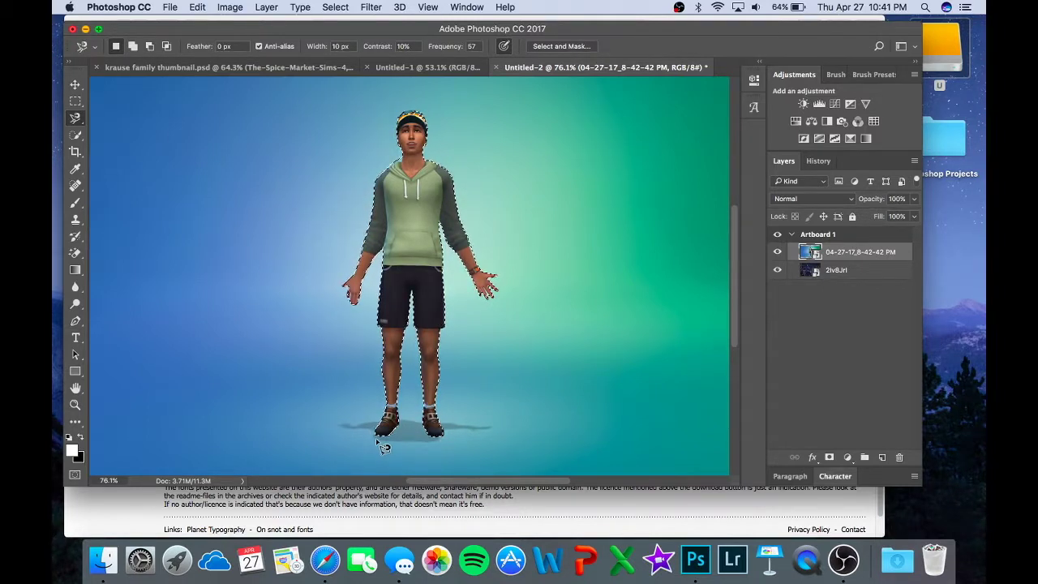
- Rasterize the Sim screenshot layer and cut the selected Sim out of it
right_click(852, 253)
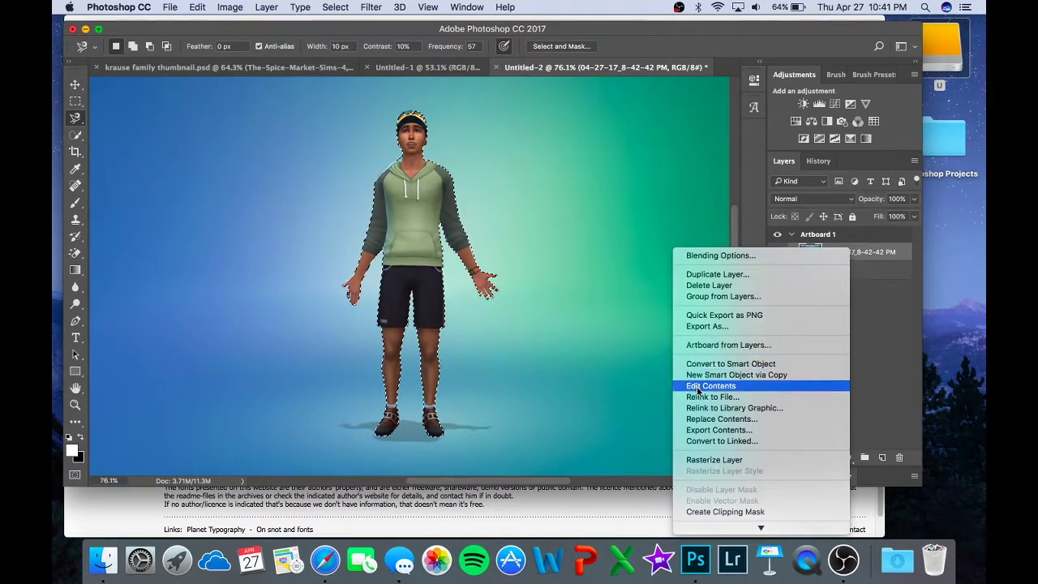
click(713, 461)
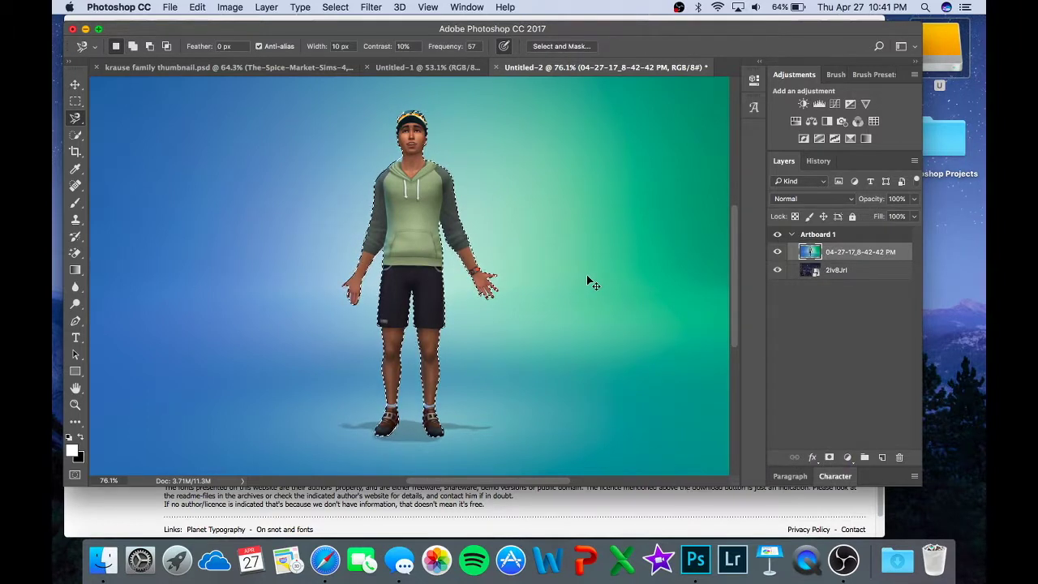
key(Delete)
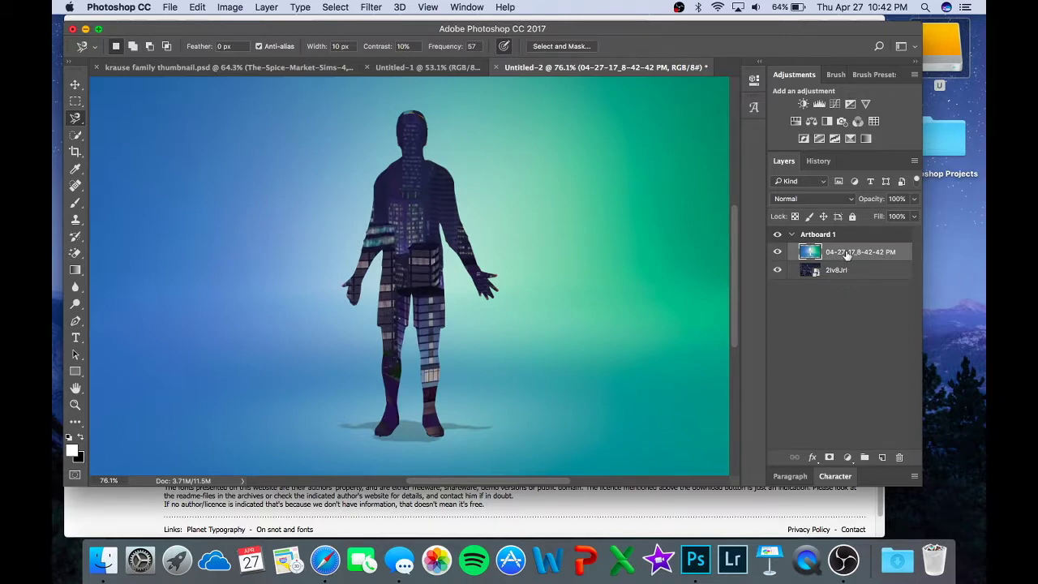
- Delete the leftover screenshot background layer and paste the cut-out Sim onto a layer above the city image
key(Delete)
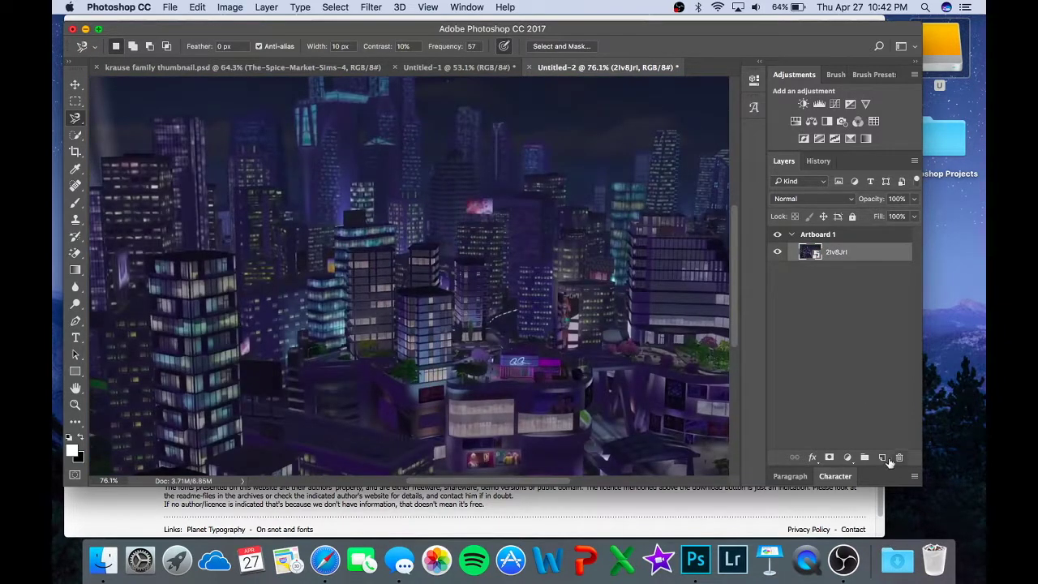
key(cmd+v)
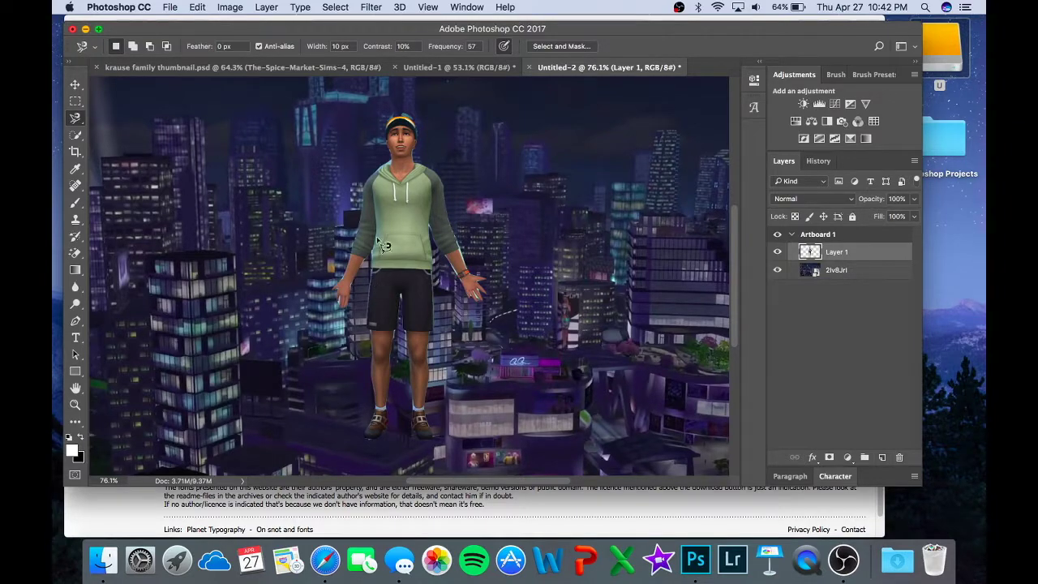
- Examine the cut-out Sim's edges from head to legs up close for leftover background, especially around the neck and hood
scroll(385, 234, up, 3)
scroll(385, 235, up, 2)
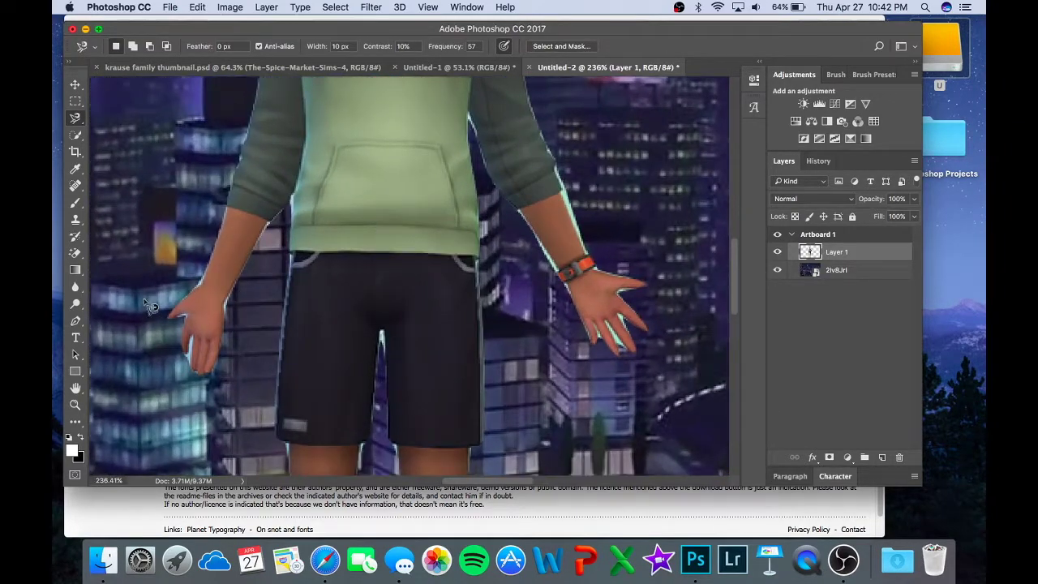
scroll(315, 268, up, 5)
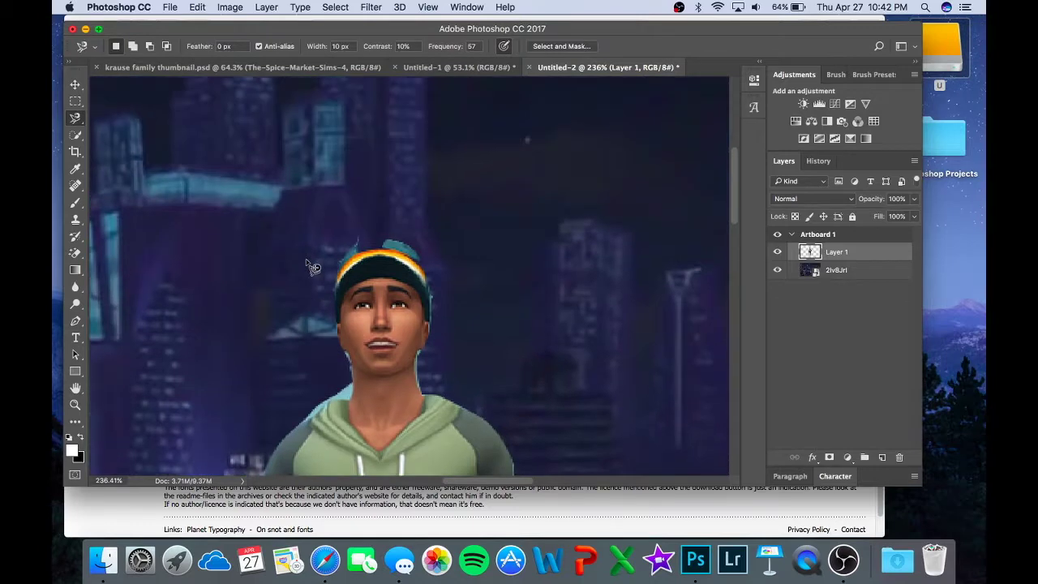
scroll(367, 260, down, 10)
scroll(365, 258, up, 10)
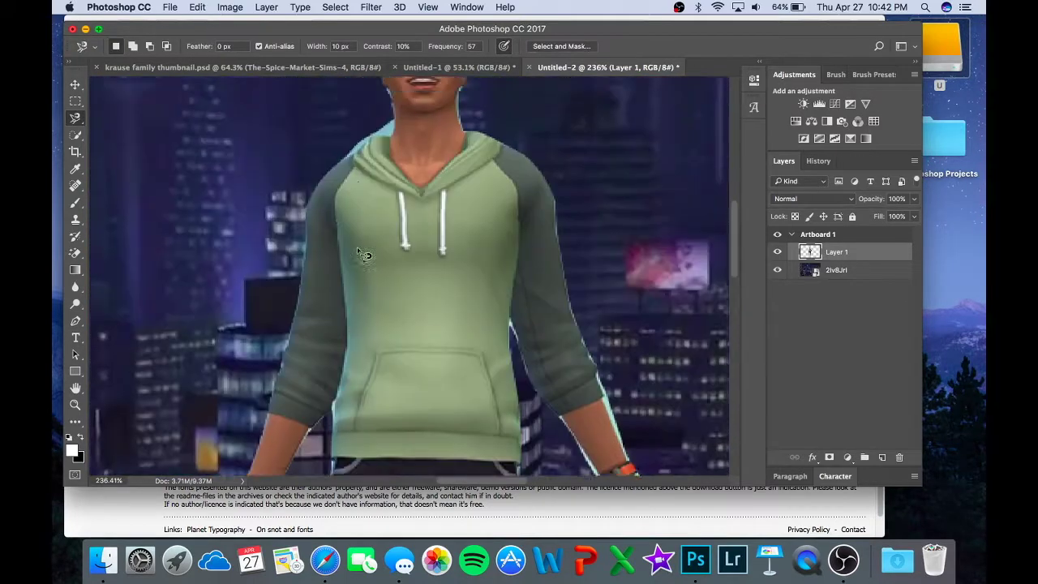
scroll(364, 256, down, 3)
scroll(364, 256, up, 3)
scroll(363, 252, up, 4)
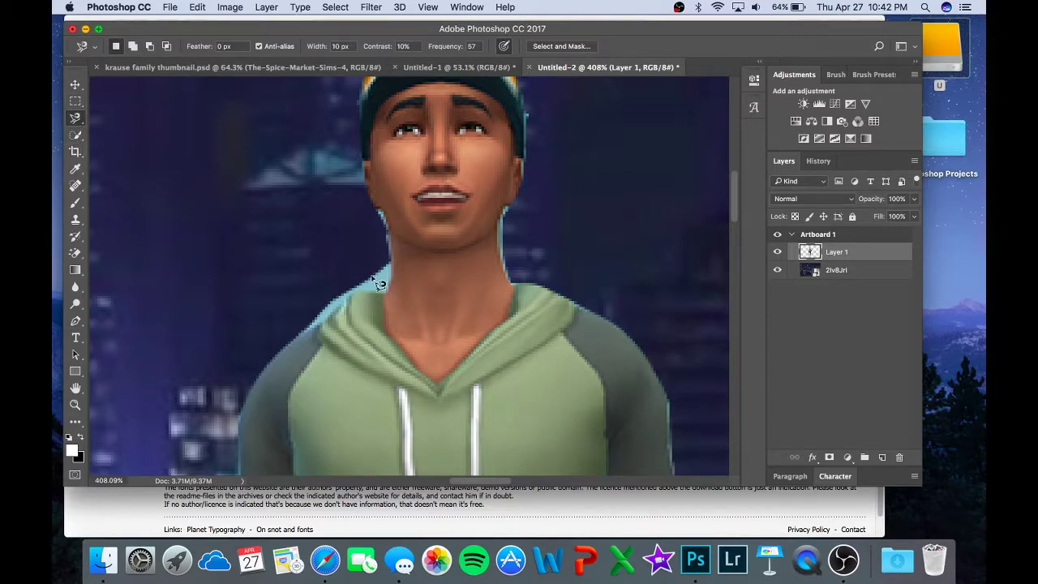
- Outline the leftover light-blue patch between the Sim's neck and left-hand shoulder with the Polygonal Lasso tool and delete it
click(76, 119)
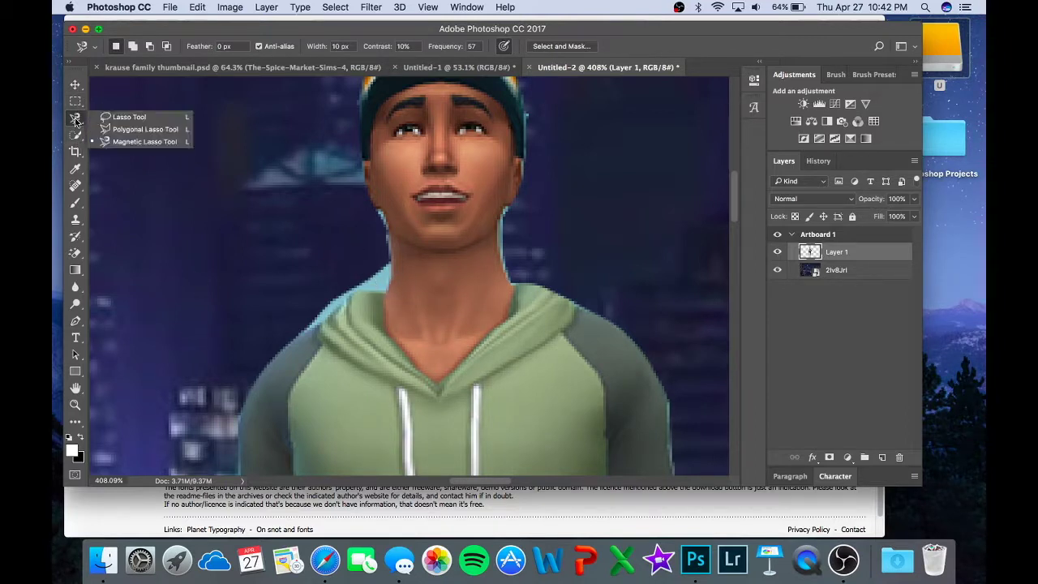
click(143, 129)
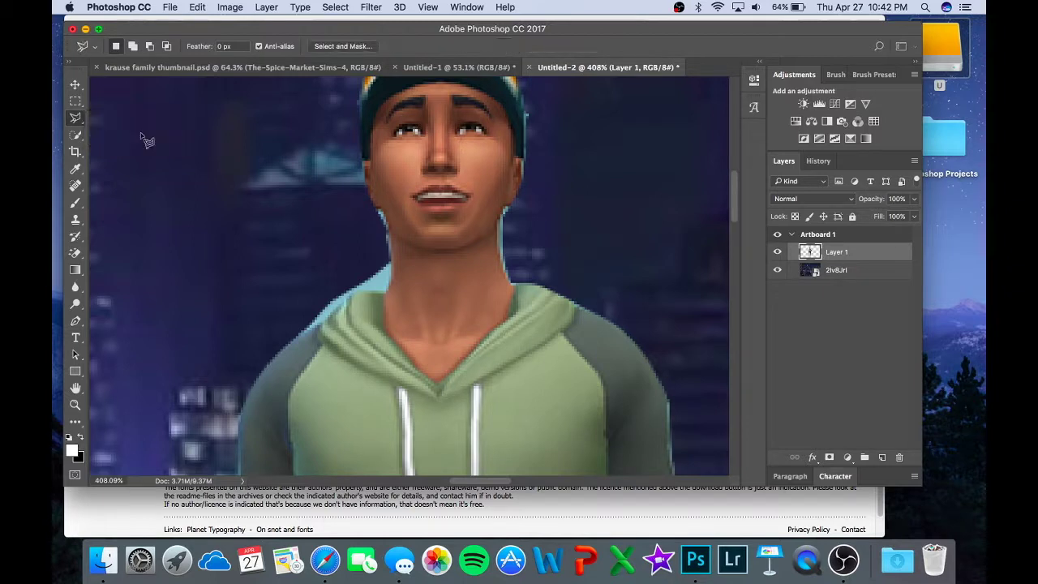
click(307, 329)
click(386, 292)
click(329, 306)
click(301, 332)
key(BackSpace)
- Move the cut-out Sim to the lower-left part of the artboard so his feet stand near its bottom edge
scroll(558, 276, down, 6)
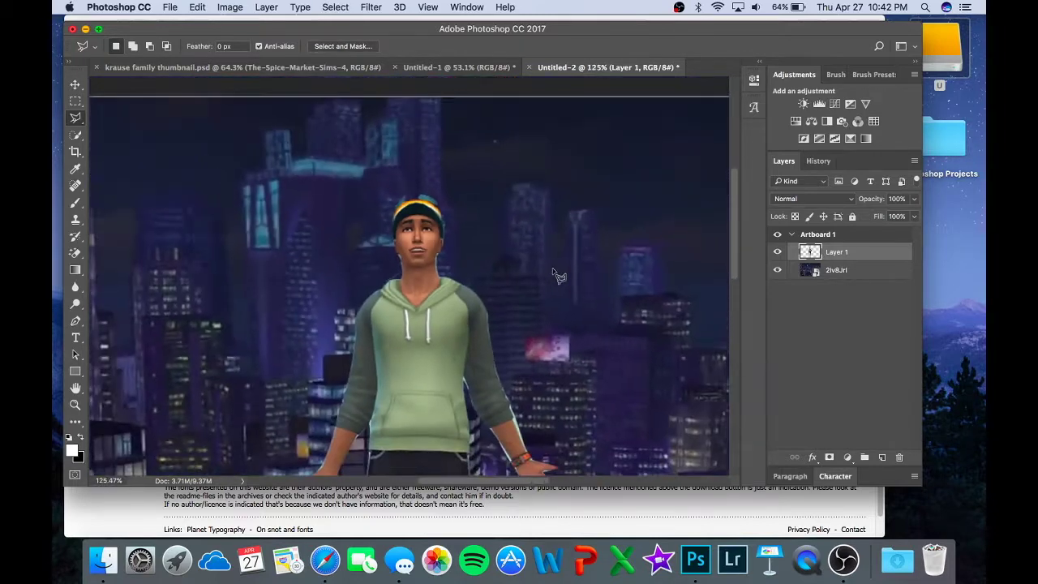
scroll(558, 276, down, 2)
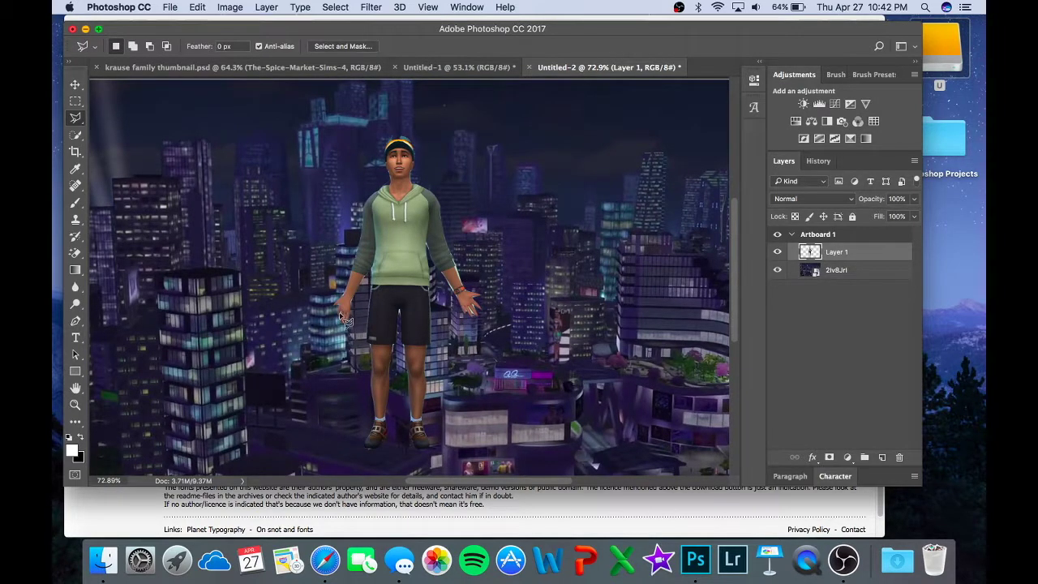
scroll(440, 168, down, 2)
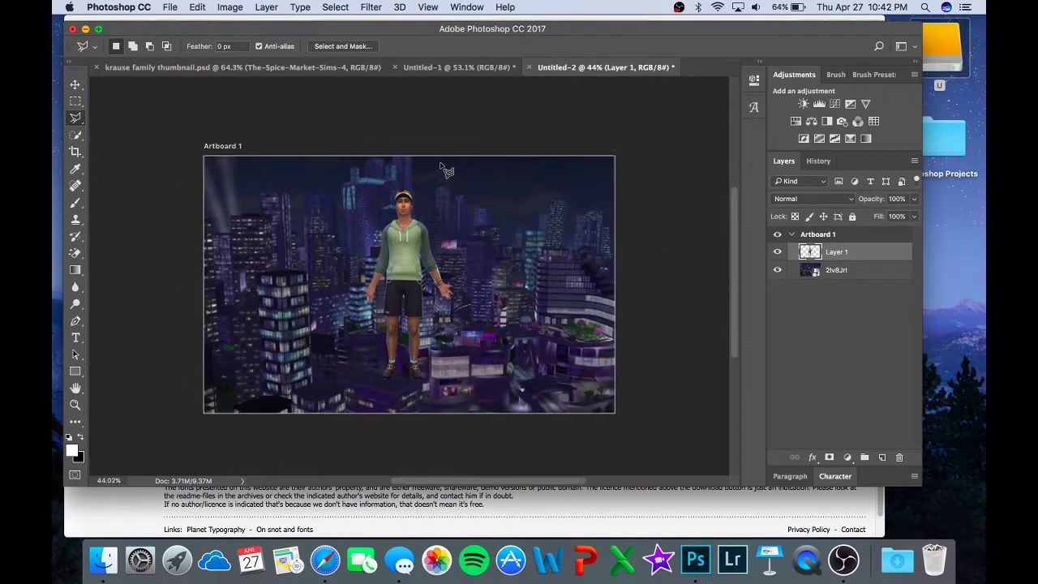
key(v)
drag(397, 258, 311, 297)
click(418, 270)
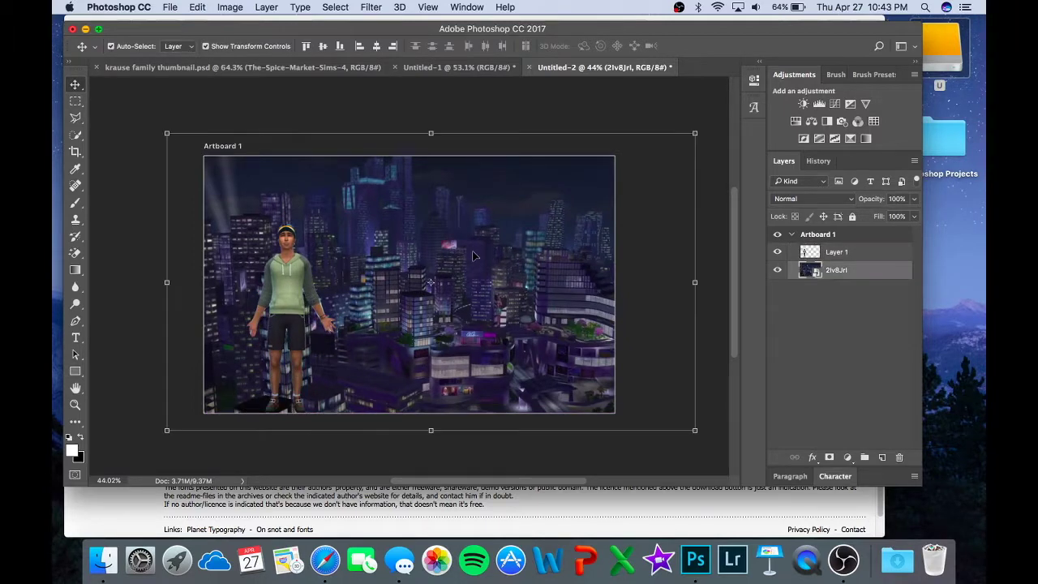
- Switch to the krause family thumbnail document
click(302, 63)
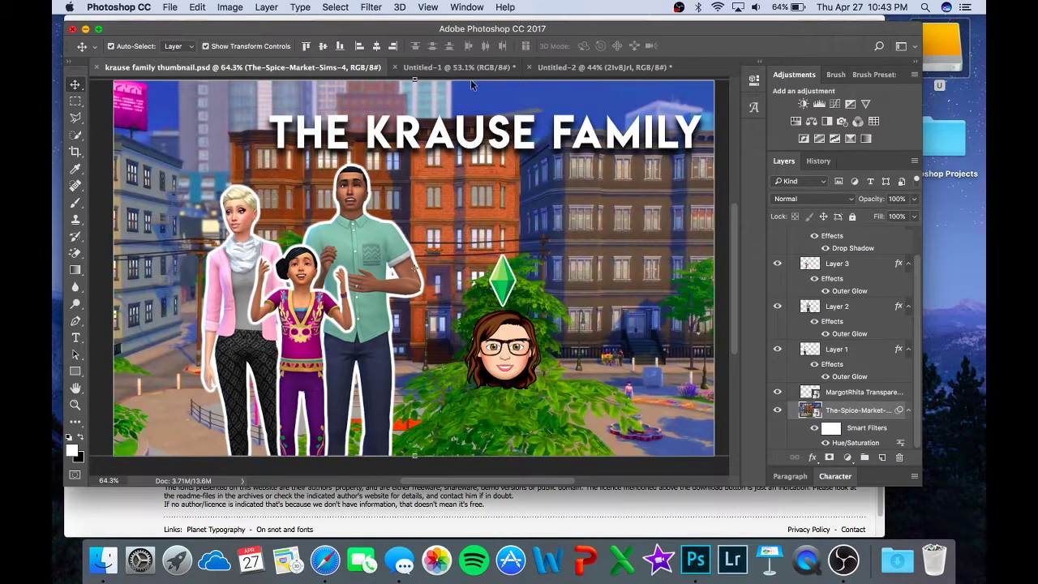
- Add a white Outer Glow to the cut-out Sim's layer in Untitled-2, with 100% opacity and a 10 px size
click(592, 65)
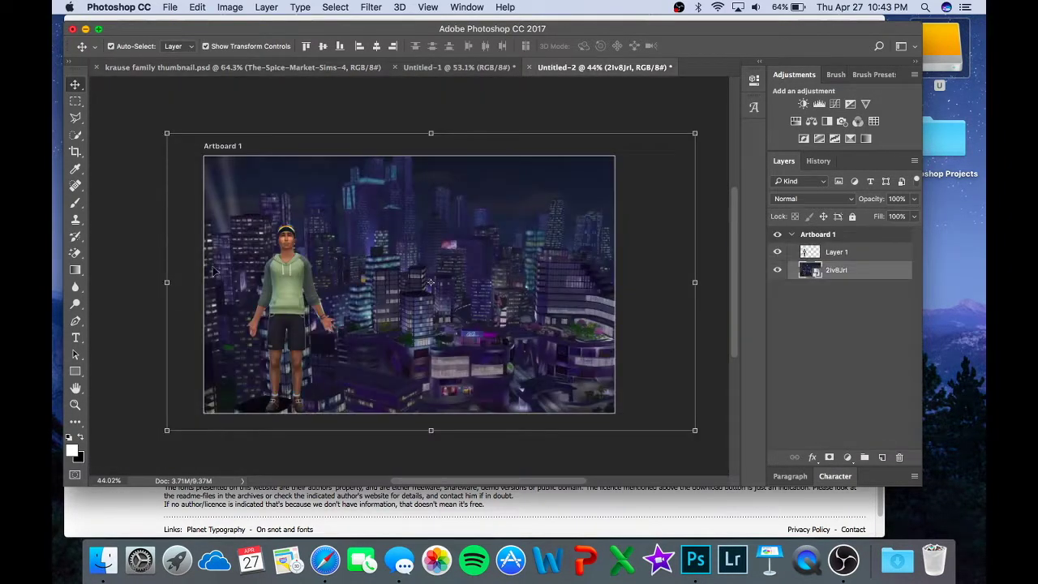
click(841, 258)
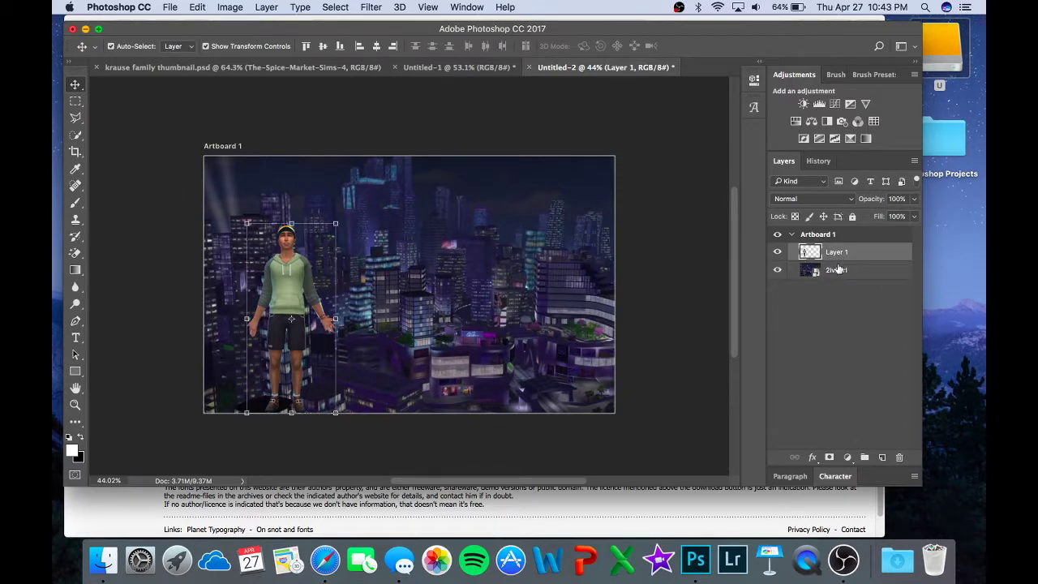
click(814, 461)
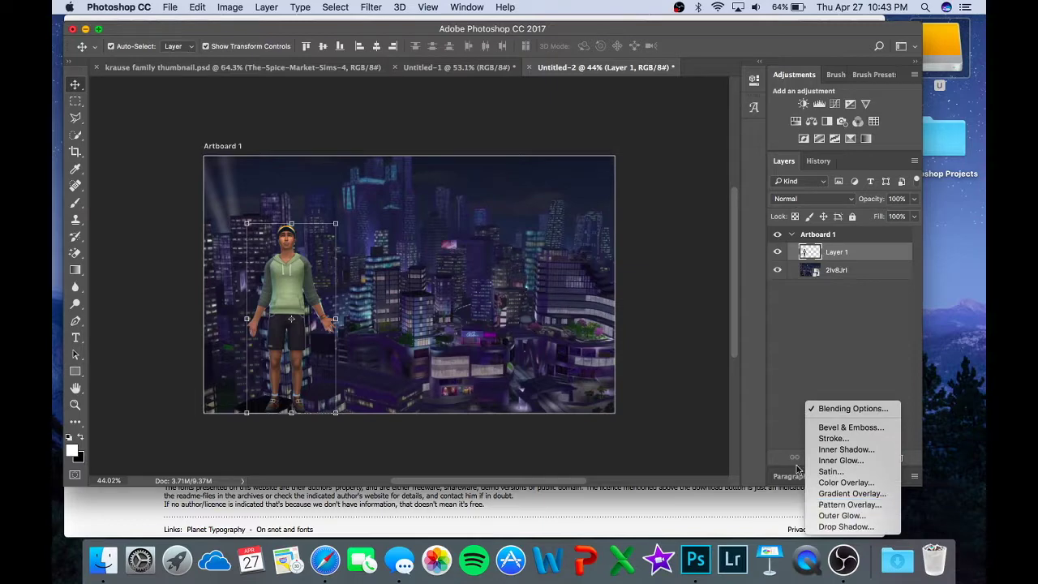
click(787, 407)
click(813, 458)
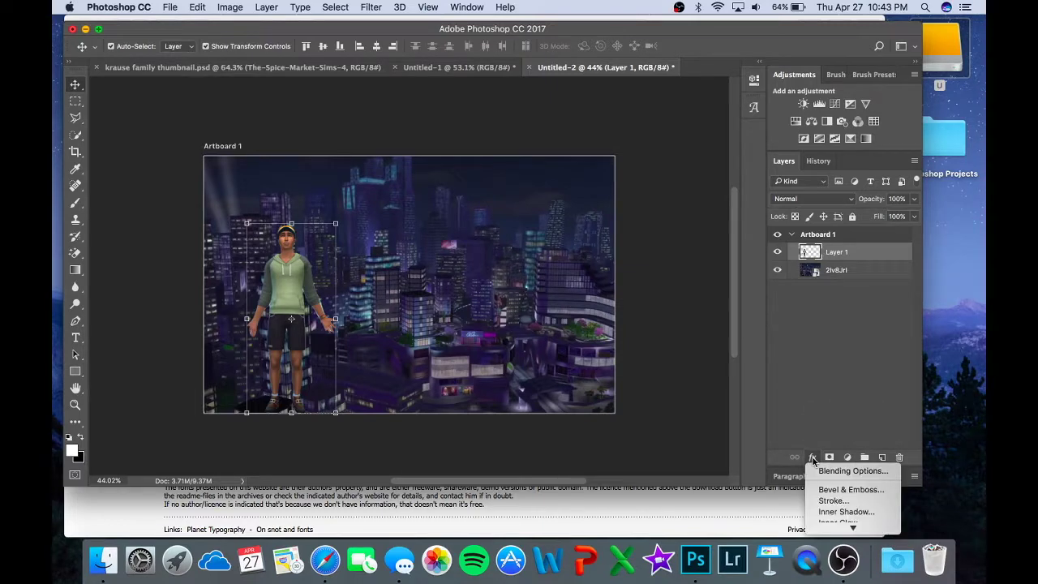
click(841, 515)
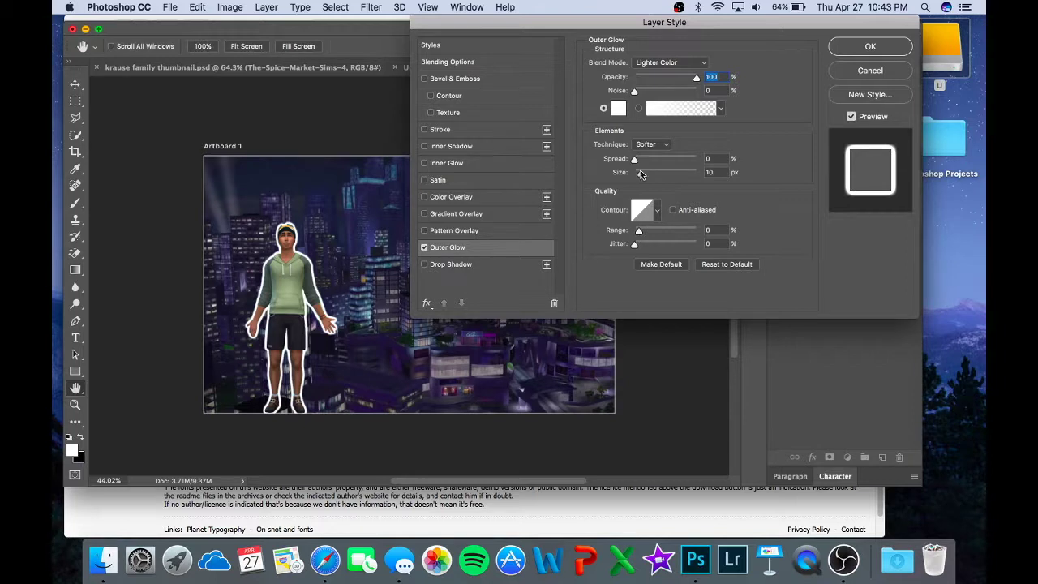
mouse_move(641, 177)
mouse_down()
mouse_move(659, 176)
mouse_move(610, 176)
mouse_move(642, 176)
mouse_up()
- Try red as the outer glow colour, return it to white, and apply the layer style
click(622, 109)
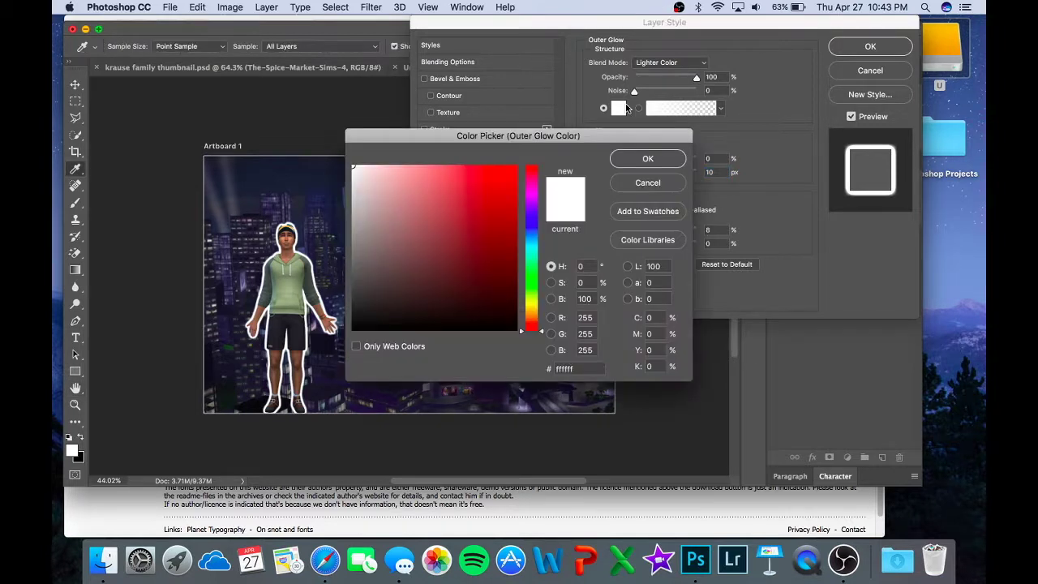
drag(476, 171, 487, 173)
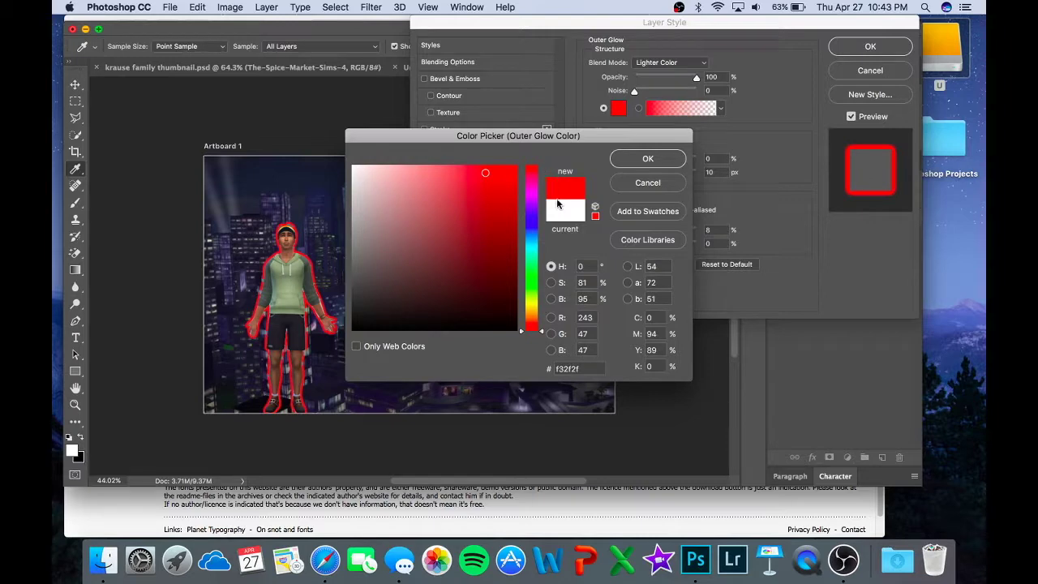
drag(357, 169, 348, 167)
click(661, 160)
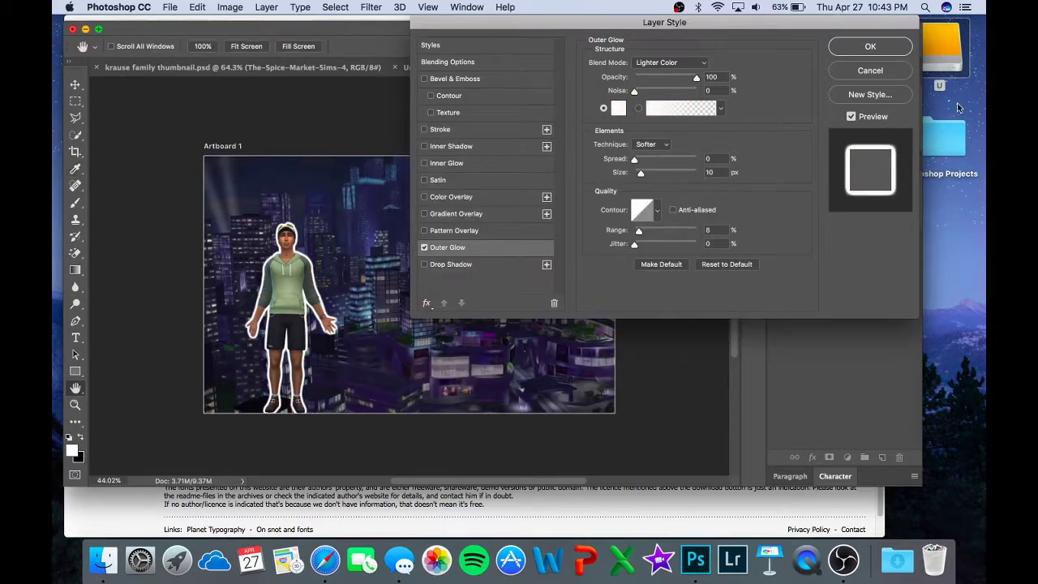
click(871, 46)
- Examine the outlined Sim against the city background, both close up and at small thumbnail size
scroll(289, 303, up, 3)
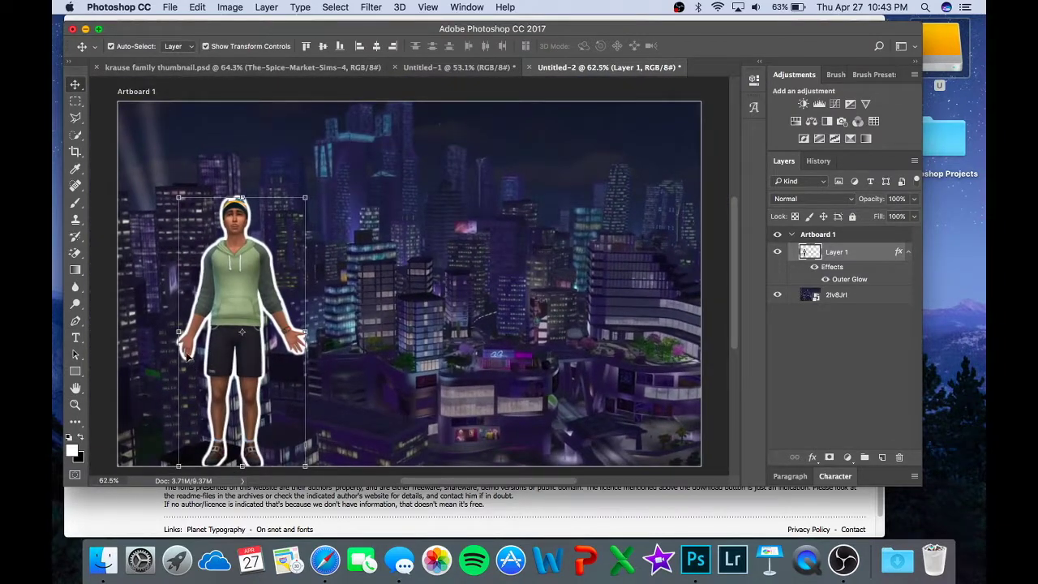
click(443, 257)
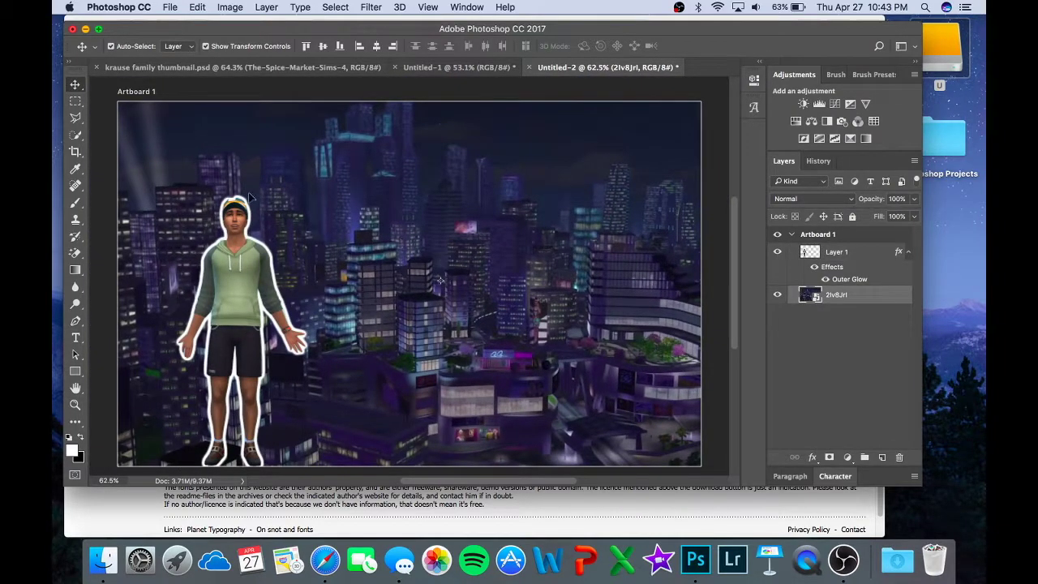
scroll(375, 261, down, 2)
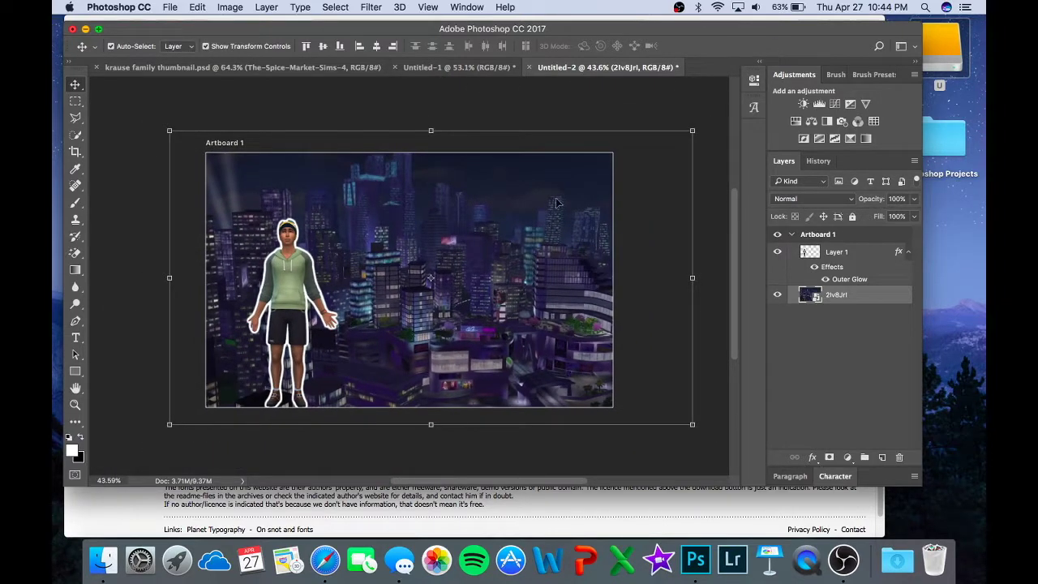
scroll(477, 197, down, 3)
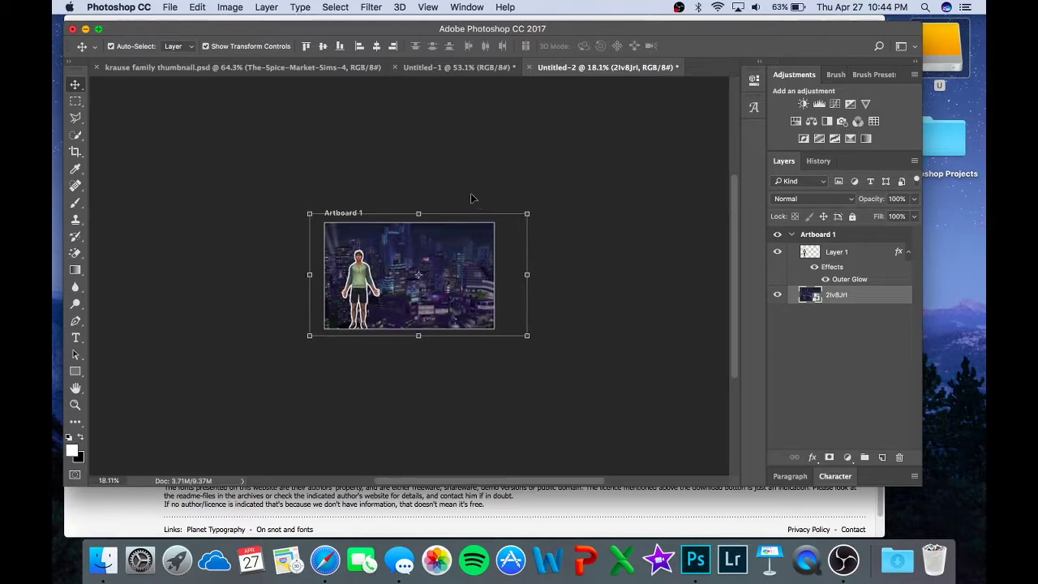
scroll(613, 217, up, 4)
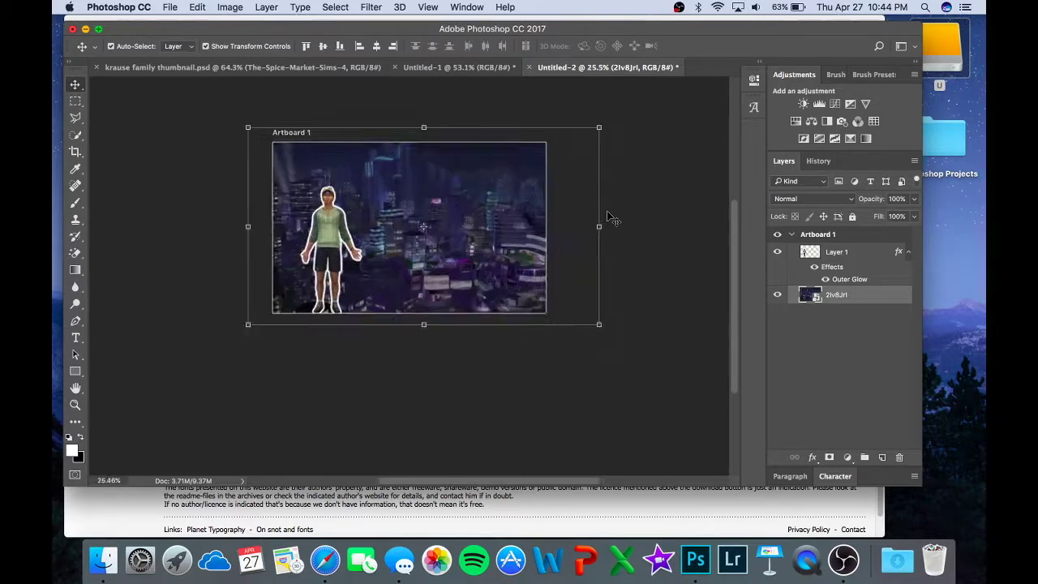
scroll(612, 218, up, 2)
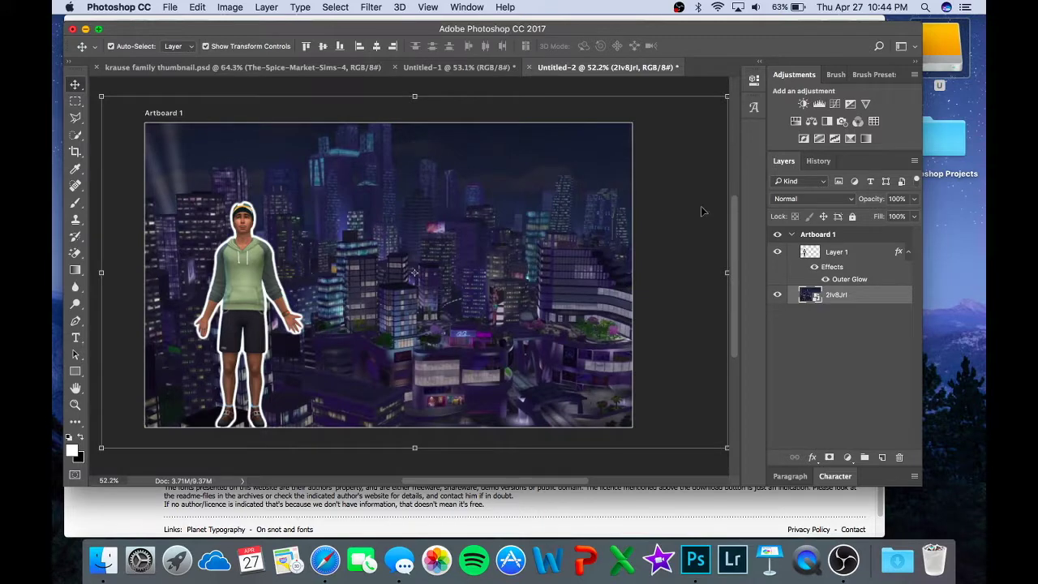
click(532, 67)
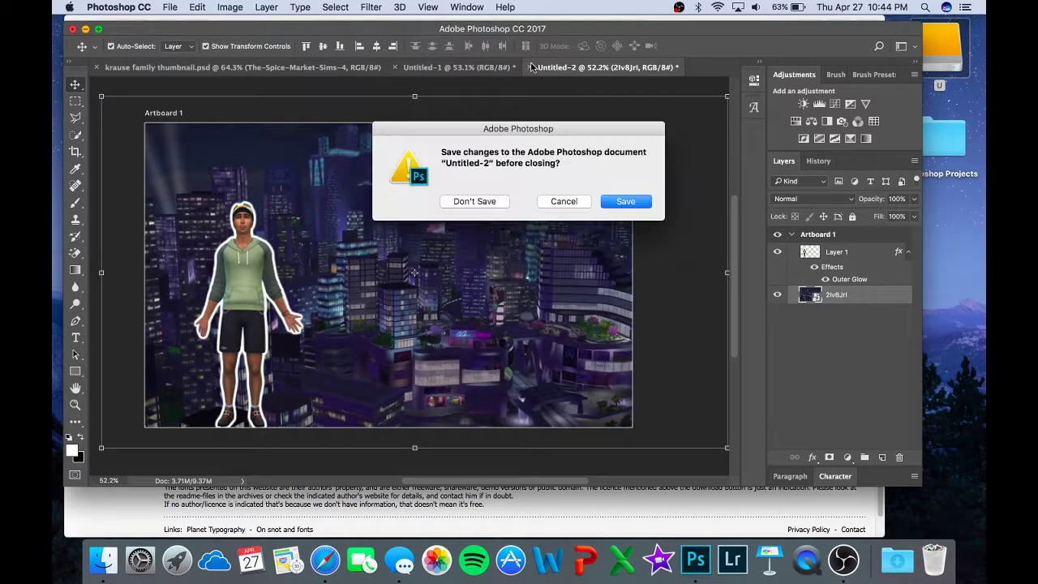
click(590, 201)
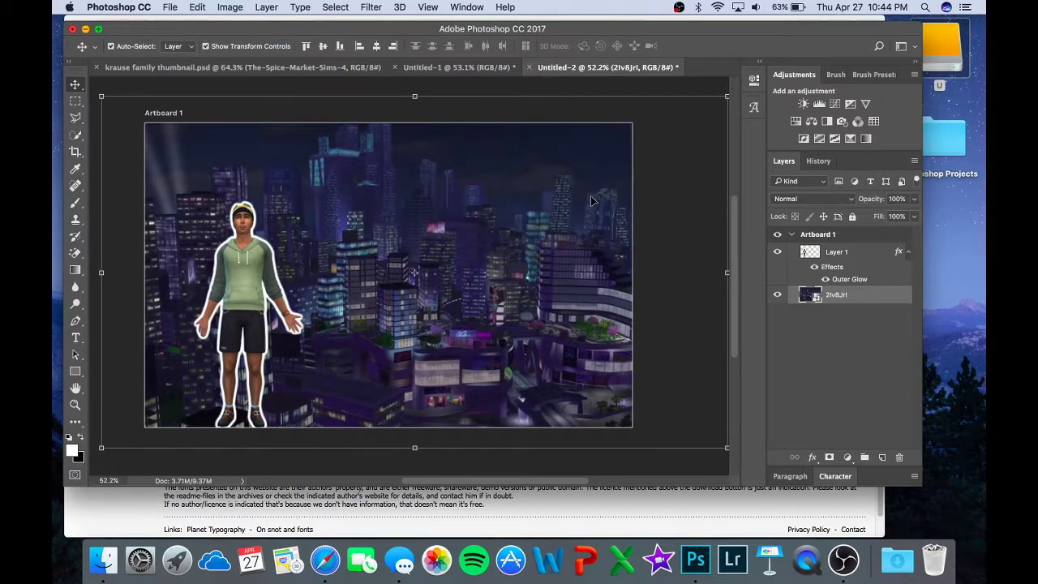
- Minimize the Photoshop and Finder windows and go to the Canva site in Safari
click(86, 30)
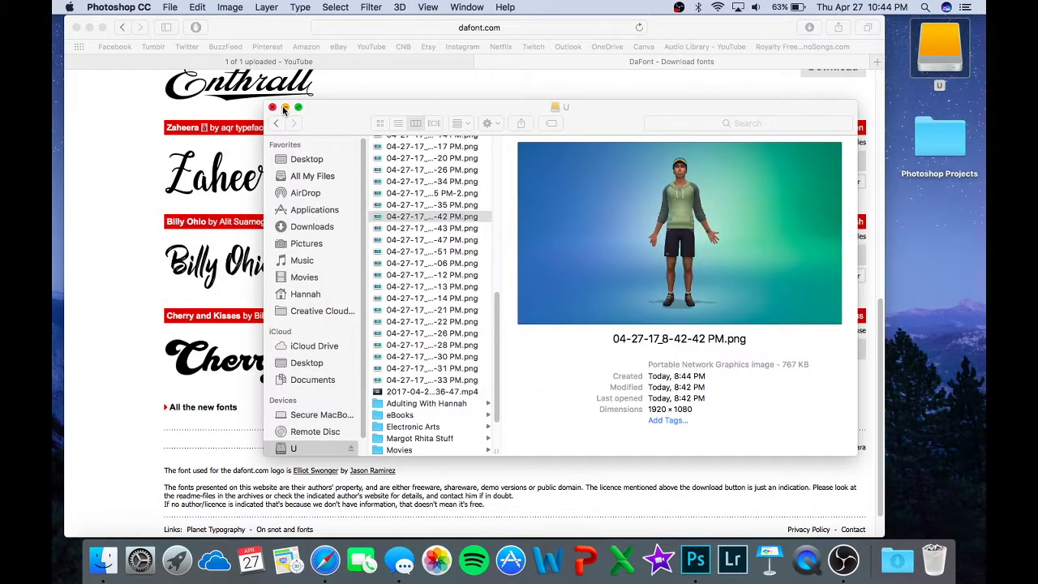
click(285, 106)
click(539, 99)
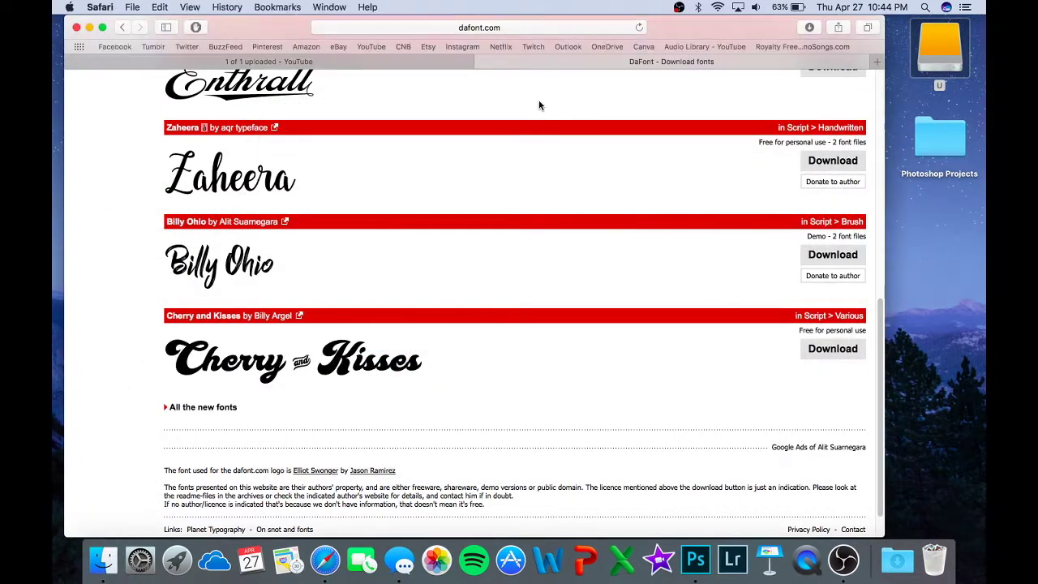
click(522, 29)
key(Escape)
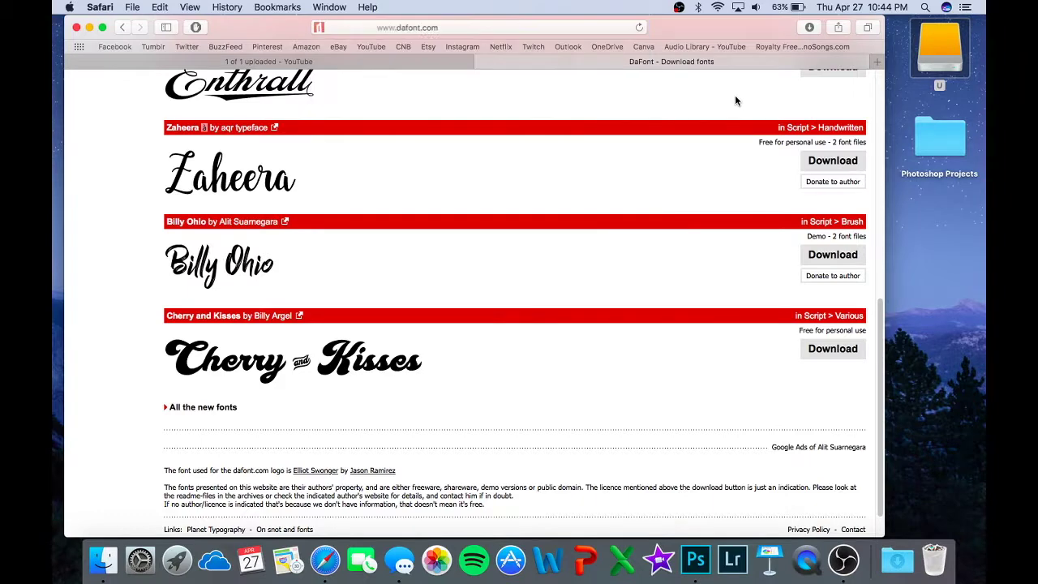
click(645, 47)
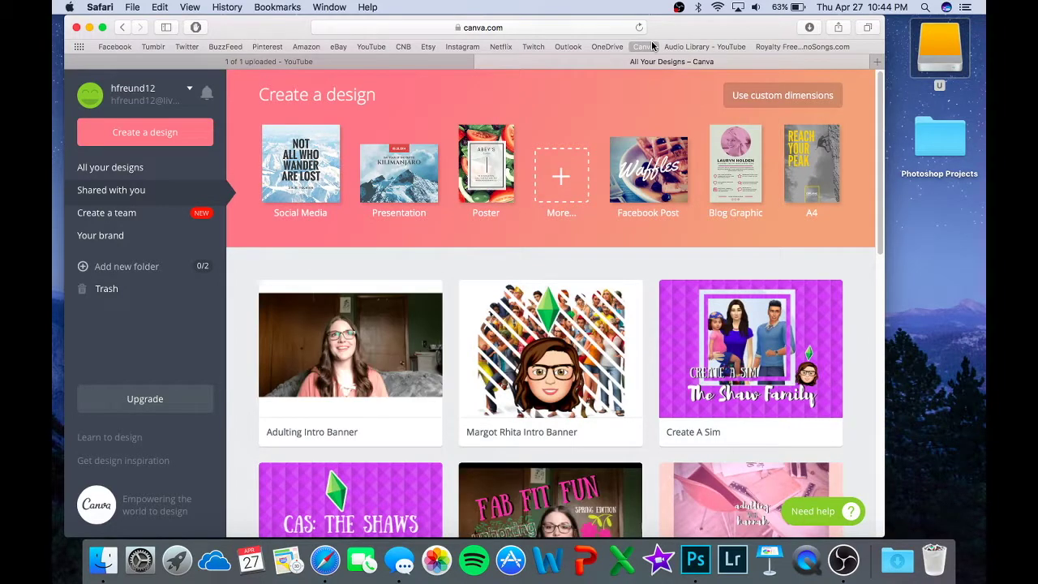
- Open the intro banner design with the Sims crowd and green plumbob from the saved designs
scroll(560, 391, down, 3)
scroll(560, 391, up, 3)
click(564, 398)
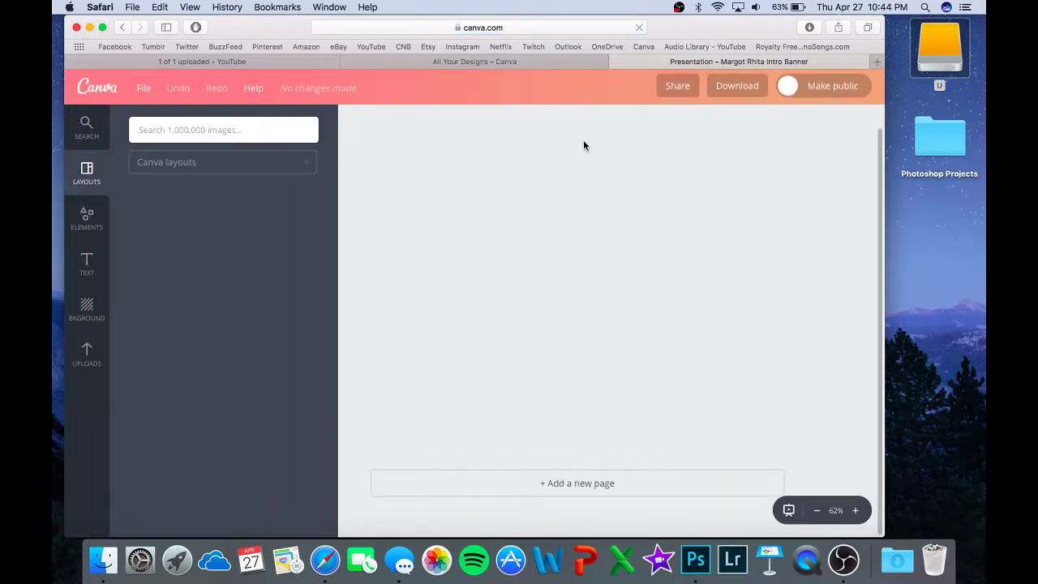
- Look over the element and text options, and add the uploaded Sims crowd picture to the banner
click(684, 265)
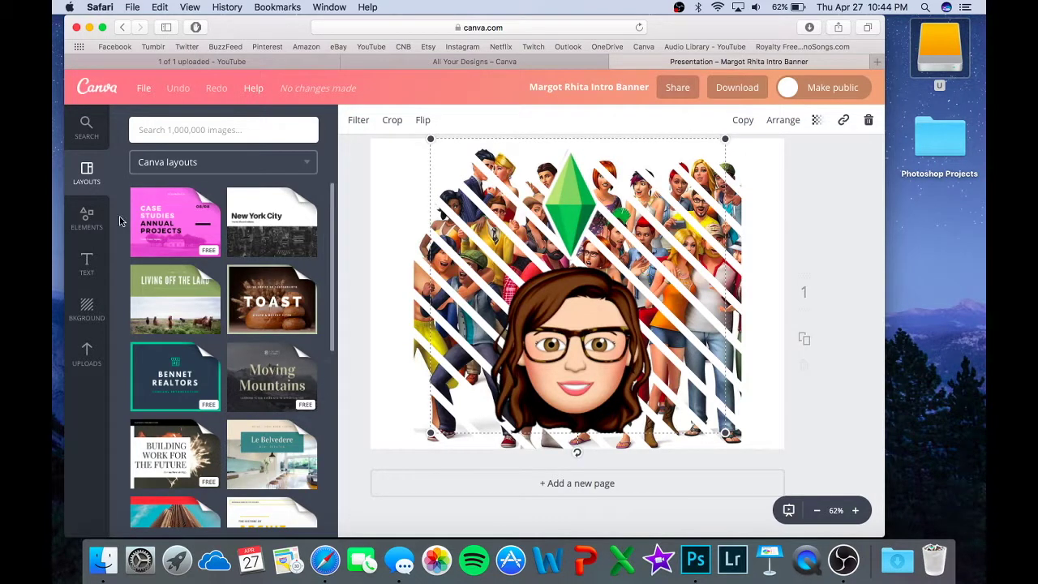
click(87, 219)
click(86, 262)
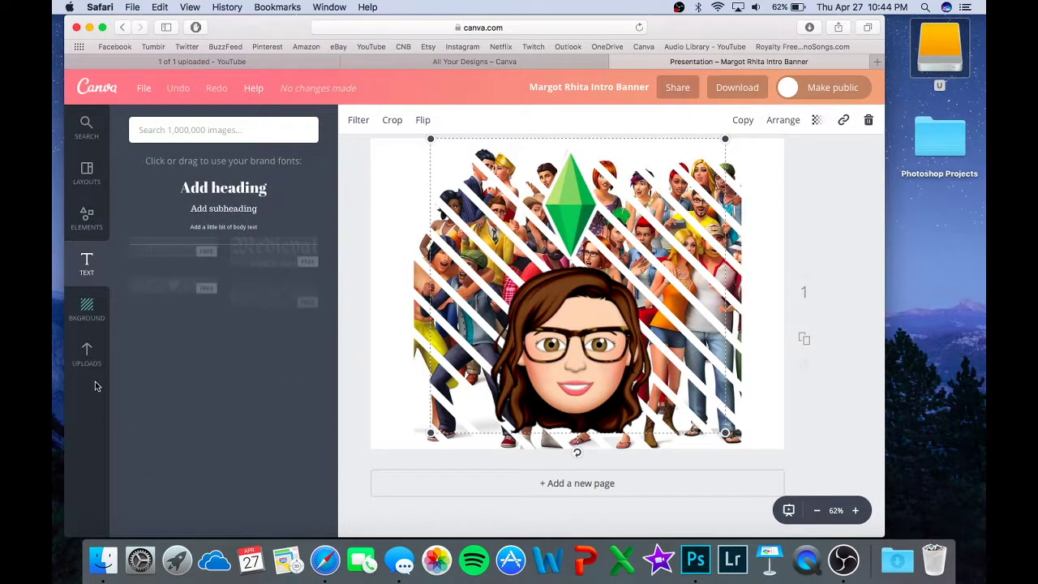
click(87, 310)
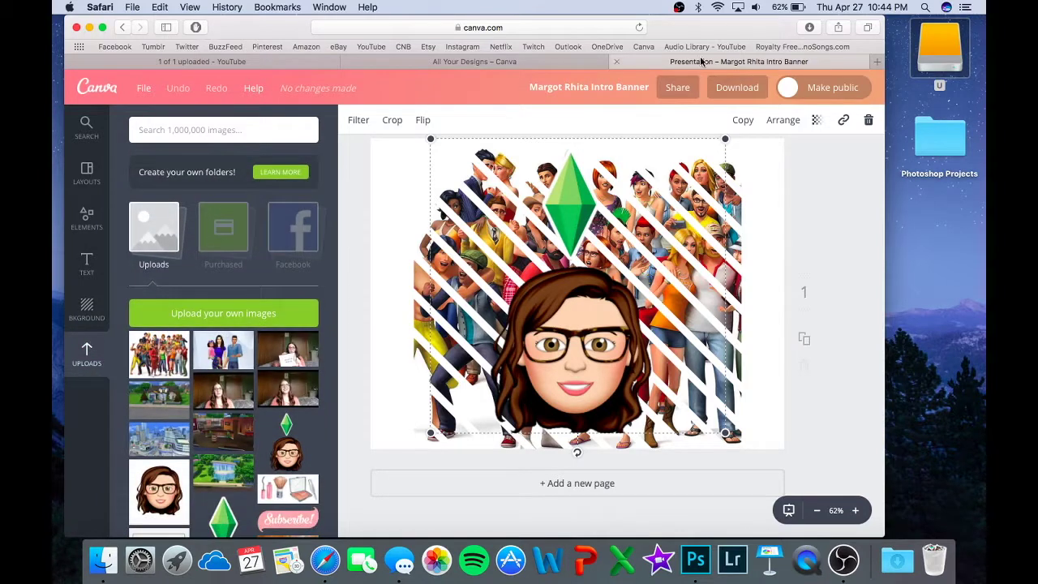
click(156, 378)
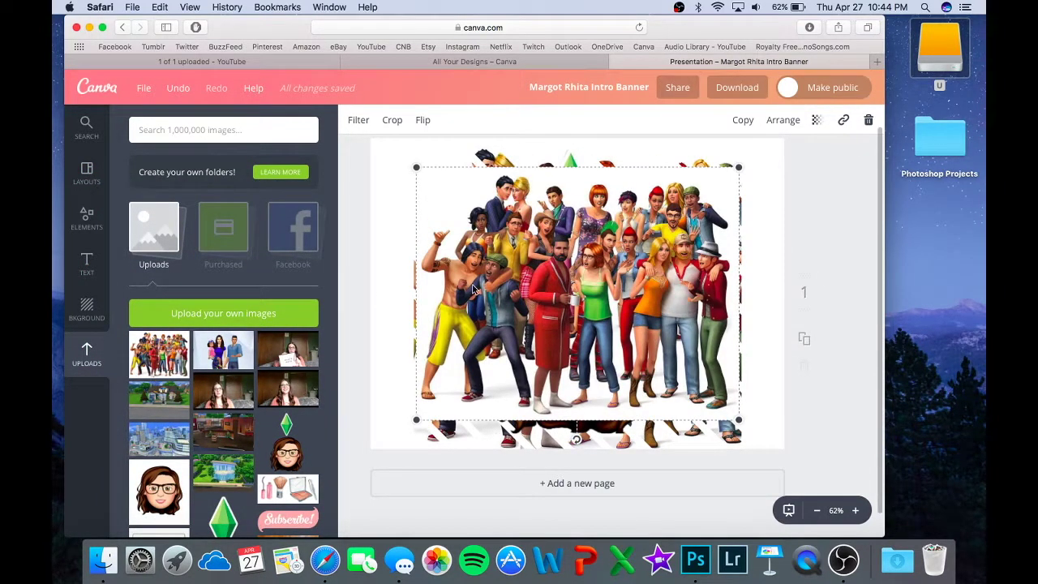
scroll(475, 288, up, 1)
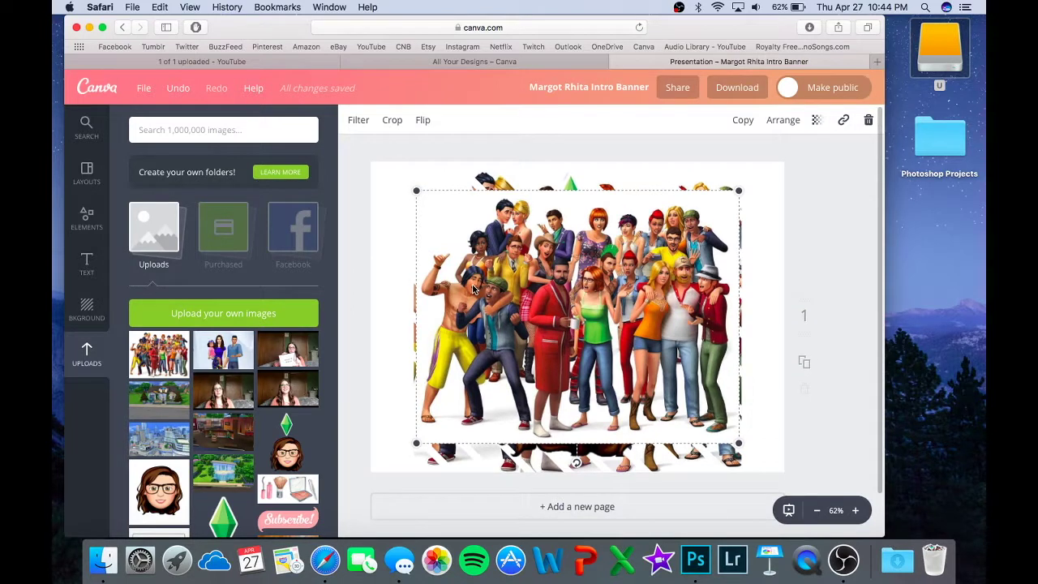
- Browse Canva's ready-made layouts, illustrations and text templates to see what the design tool offers
click(71, 170)
scroll(162, 325, down, 5)
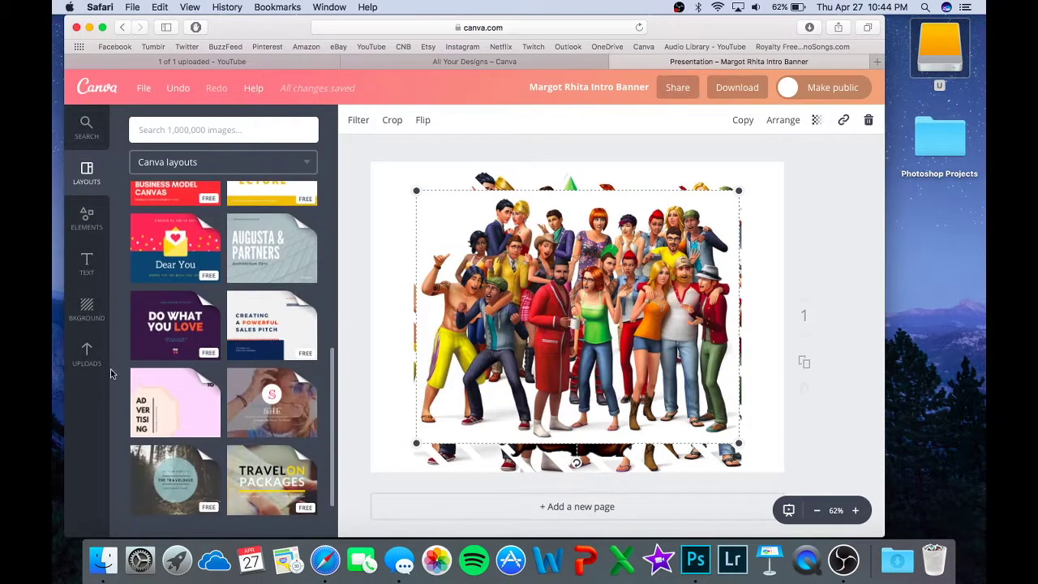
click(87, 217)
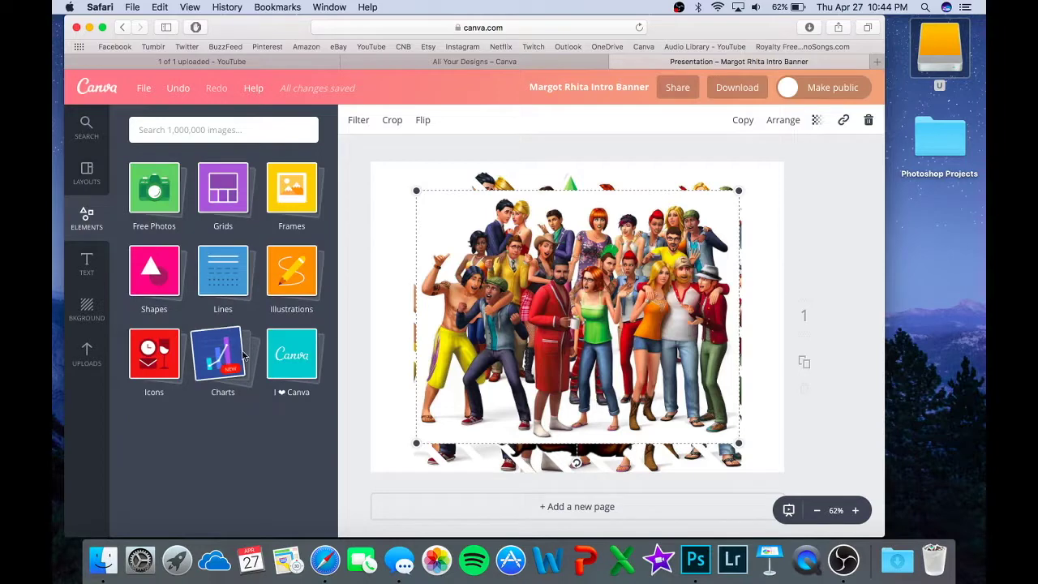
click(268, 280)
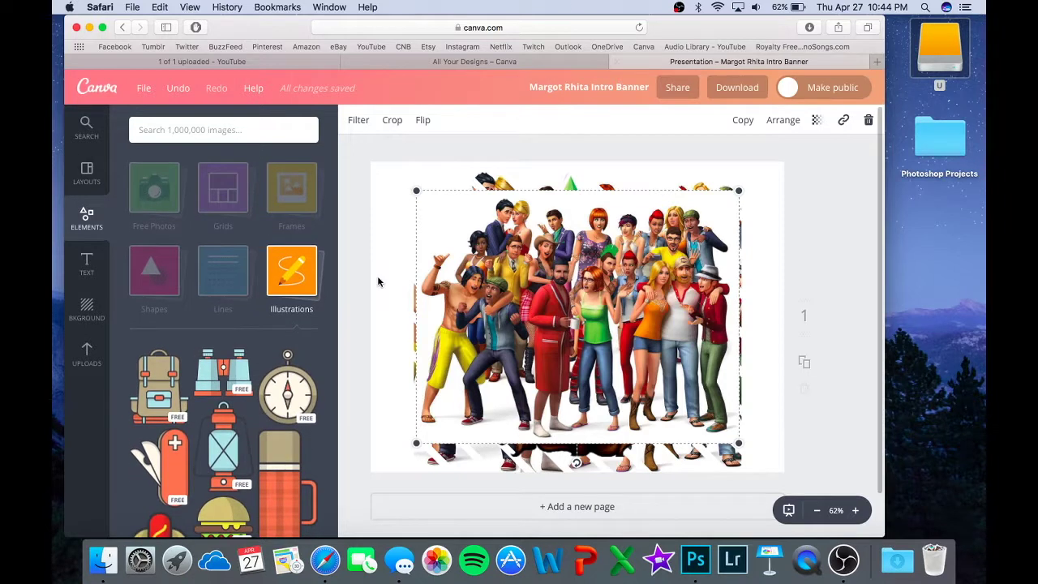
click(86, 263)
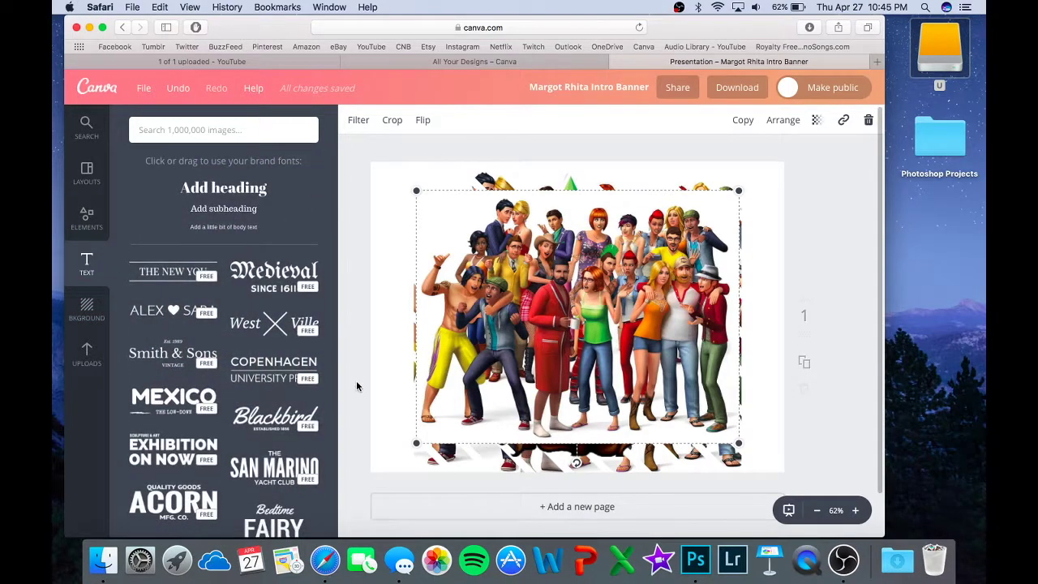
scroll(354, 384, down, 1)
scroll(247, 362, down, 5)
scroll(247, 362, up, 8)
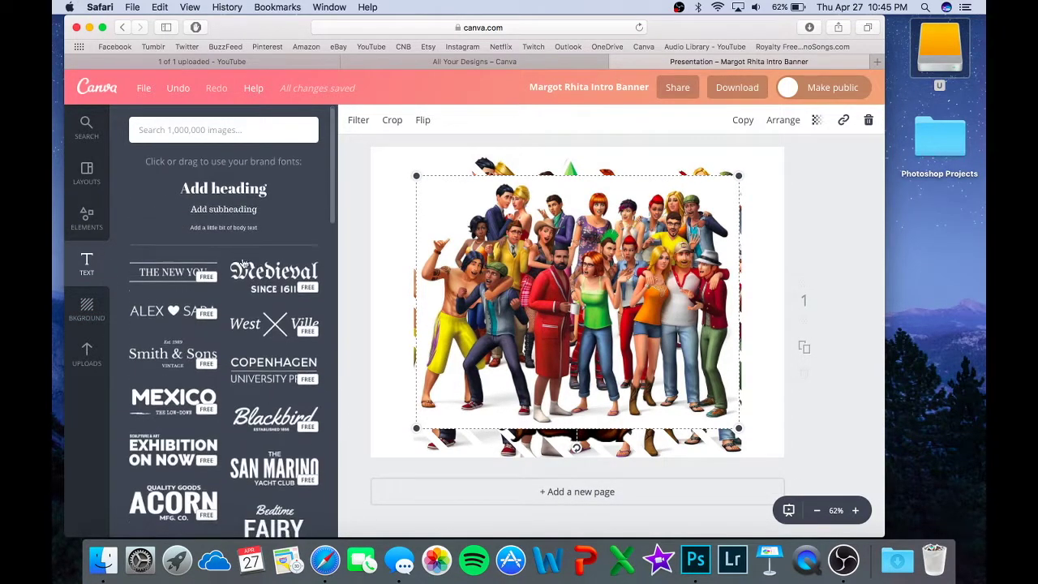
click(86, 172)
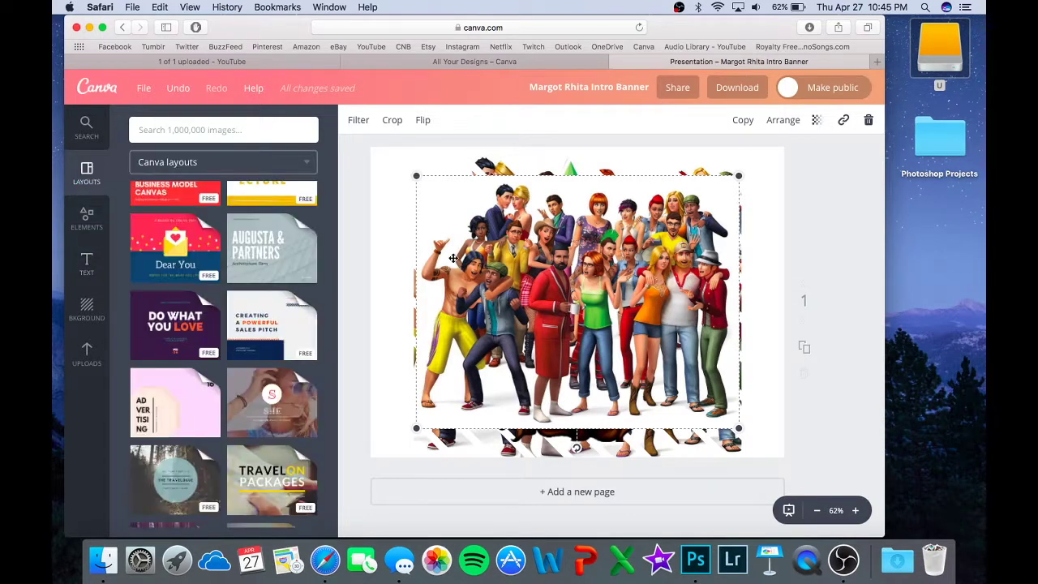
scroll(199, 363, down, 10)
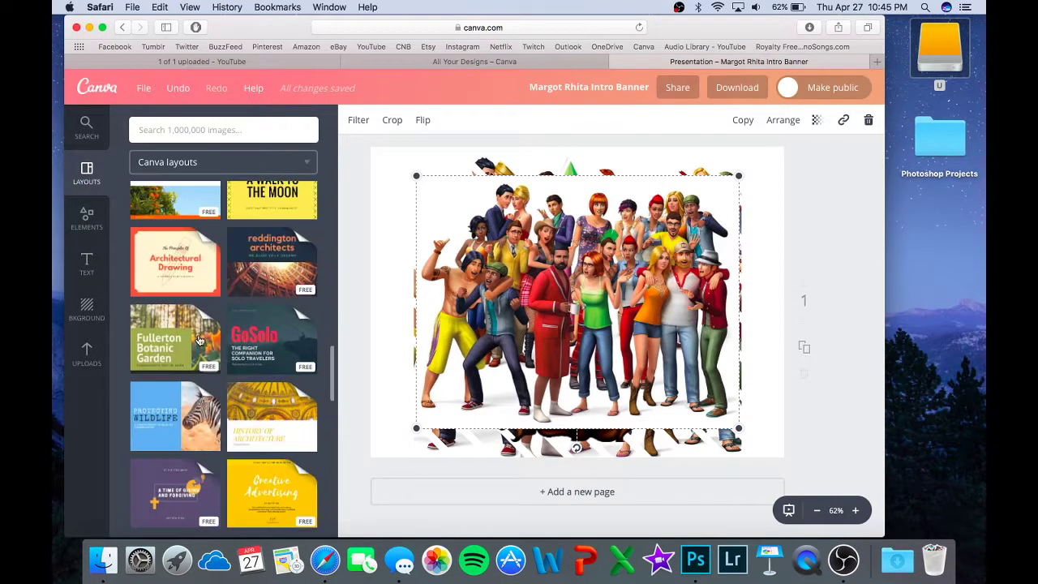
scroll(240, 369, down, 5)
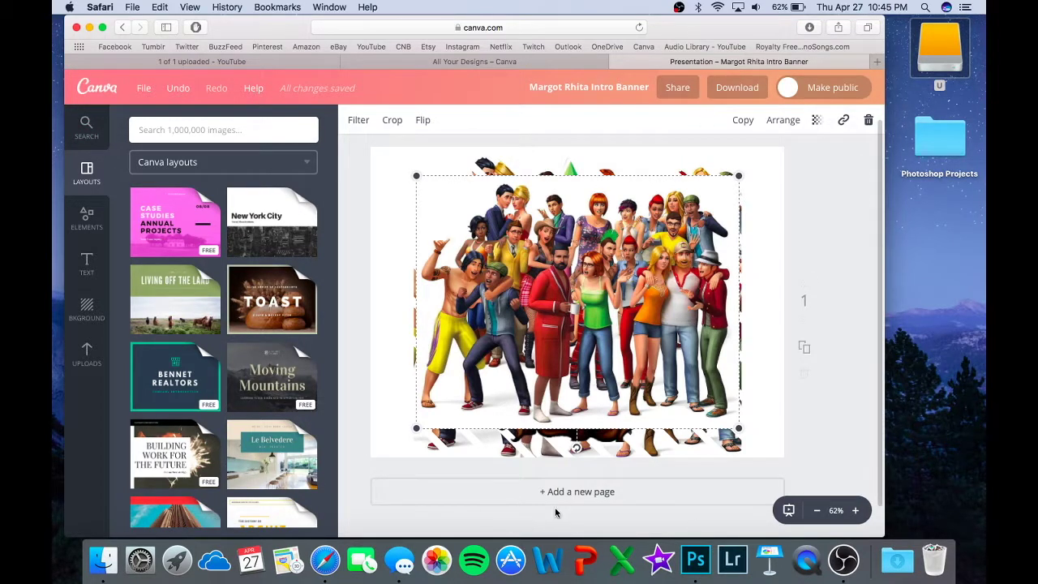
- Switch back to Photoshop with the Untitled-2 thumbnail document
click(695, 560)
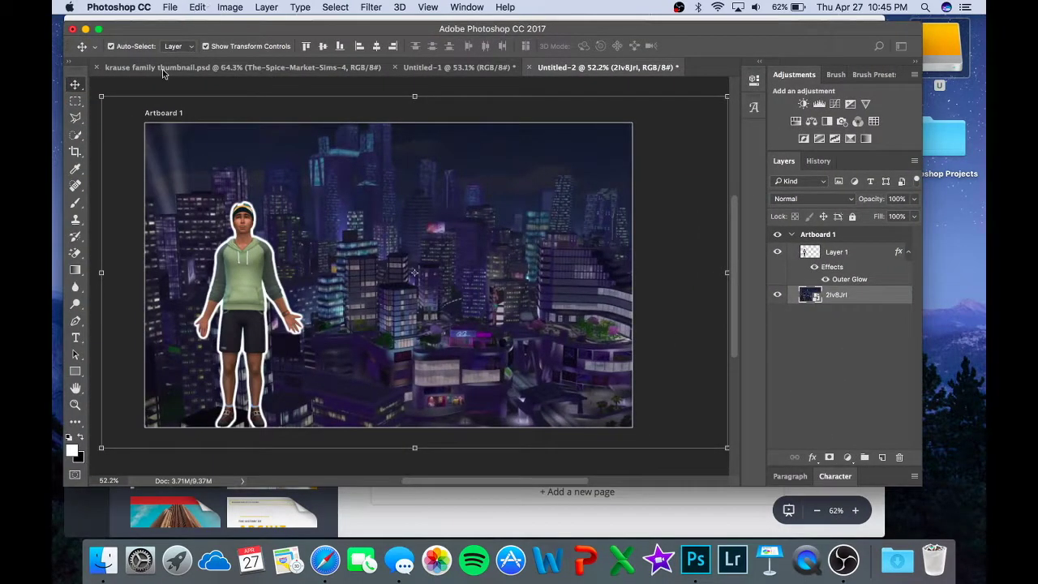
- Look over the new-document presets, and review the saved Canva designs and the uploaded YouTube video's page in Safari
key(super+n)
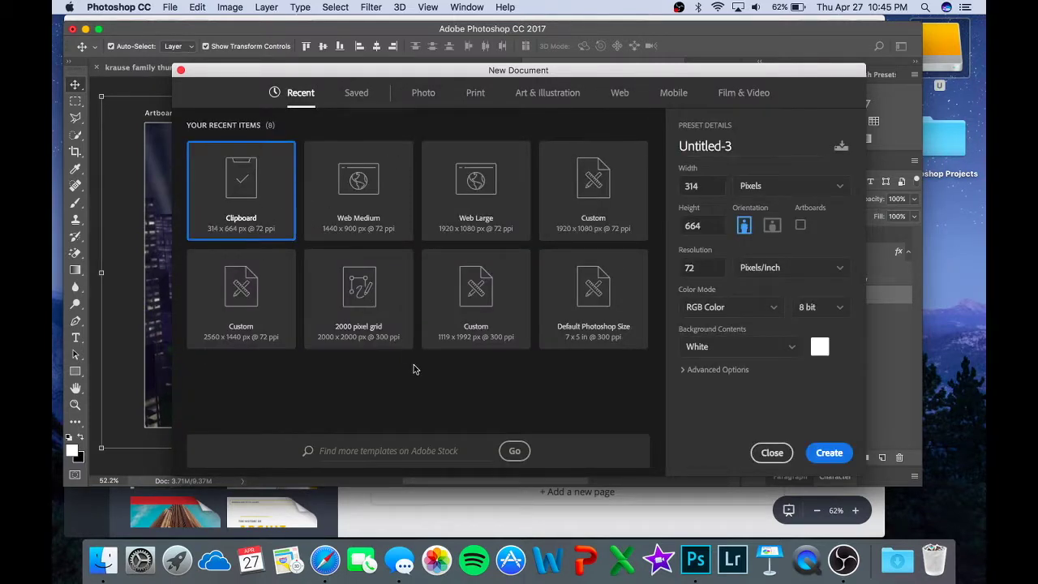
click(181, 71)
click(466, 528)
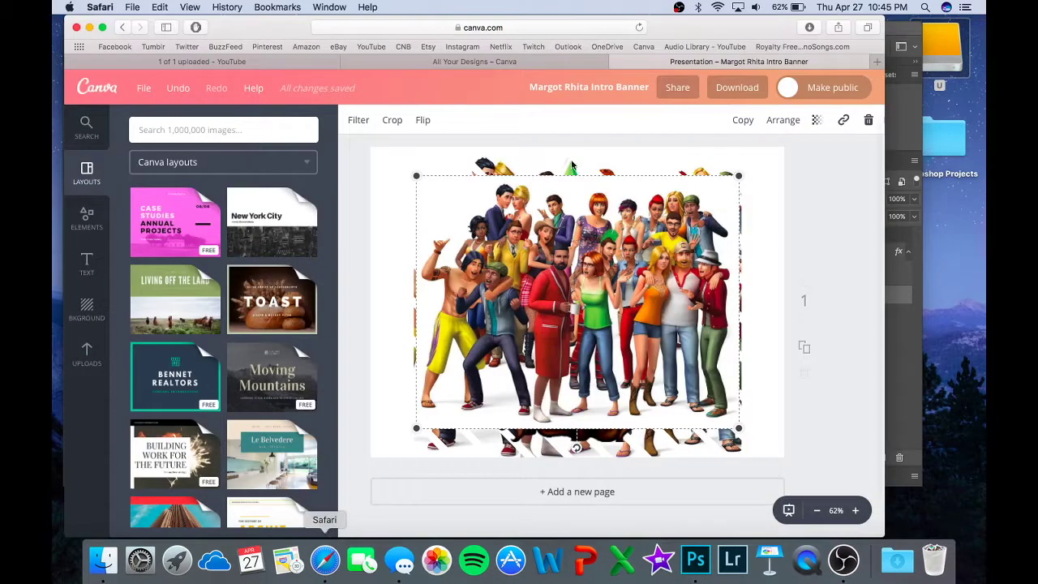
click(485, 64)
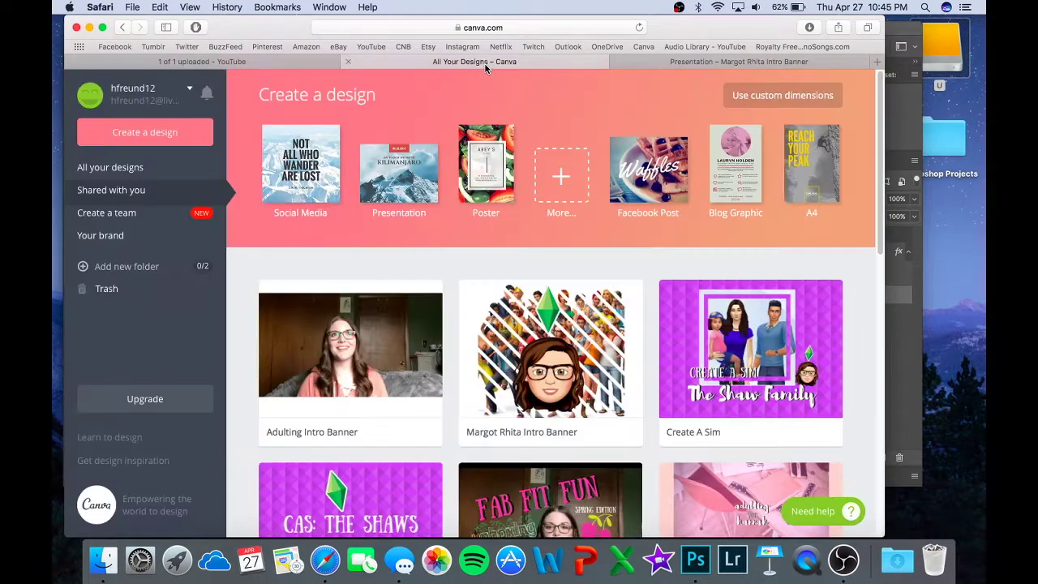
click(248, 64)
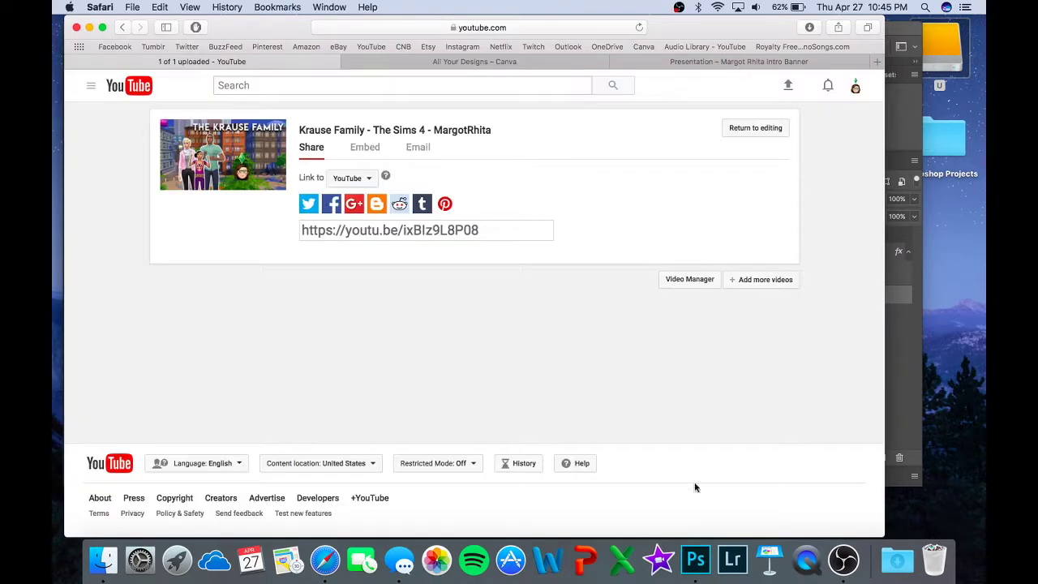
- Switch back to Photoshop and look over the Sim and city composition in the Untitled-2 thumbnail
click(695, 568)
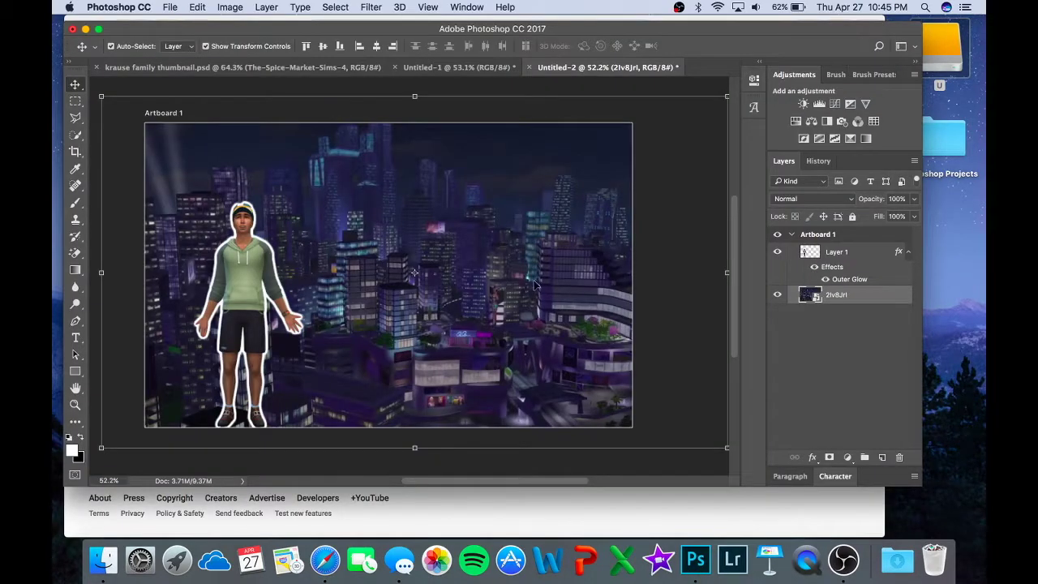
scroll(535, 286, down, 2)
scroll(535, 286, up, 1)
scroll(535, 285, left, 1)
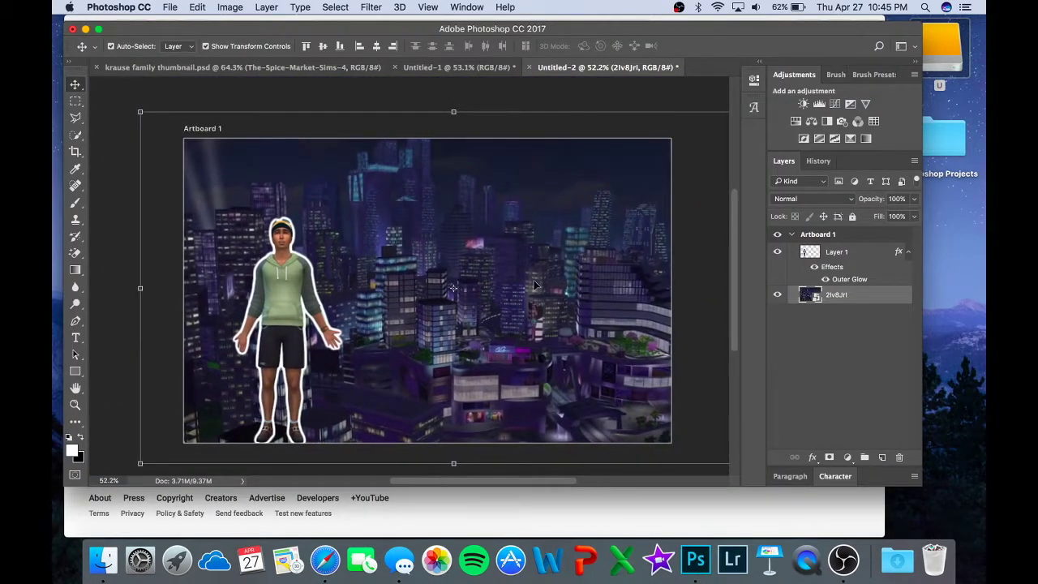
scroll(617, 292, down, 2)
scroll(617, 292, right, 1)
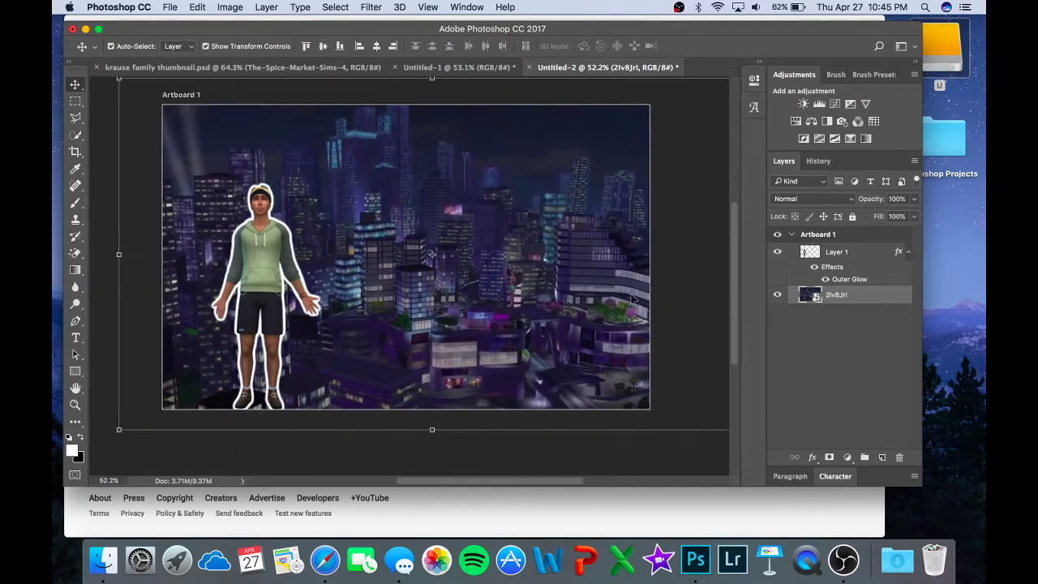
scroll(632, 299, up, 1)
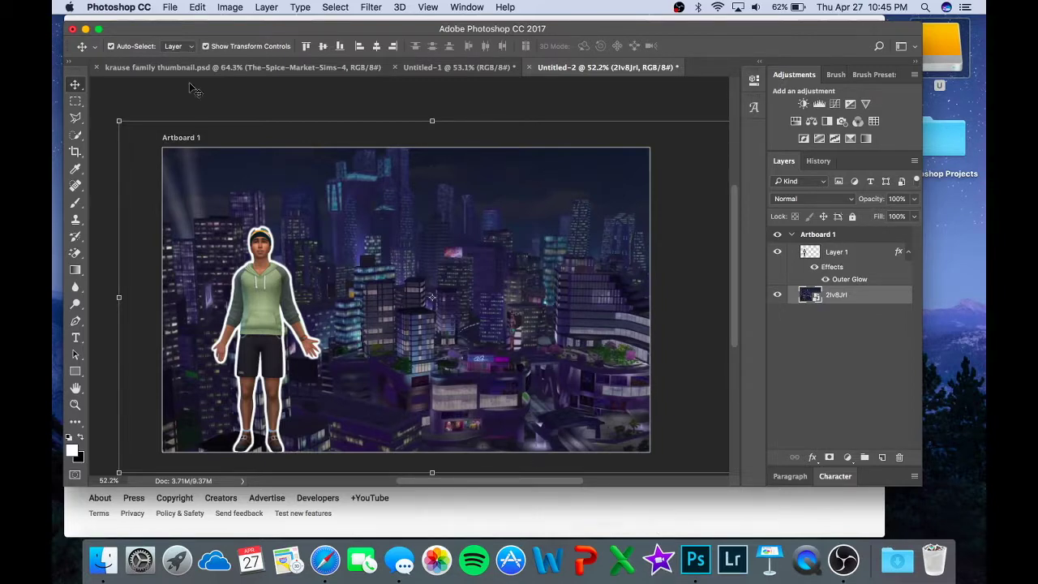
- Switch to iMovie and look over the opening of the My Movie 1 timeline with its green title clip
click(658, 560)
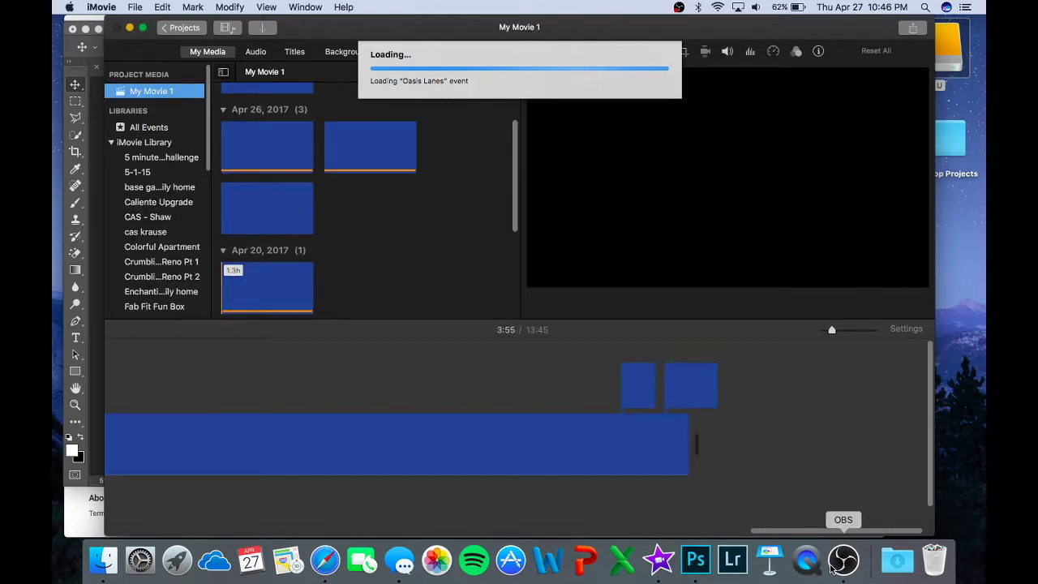
right_click(767, 547)
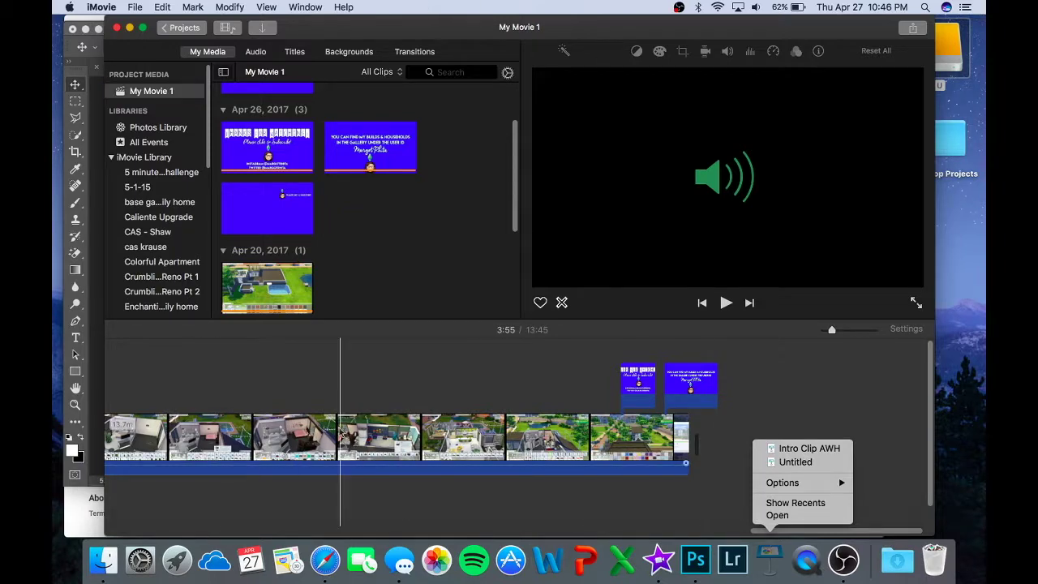
scroll(338, 408, up, 3)
scroll(338, 408, left, 10)
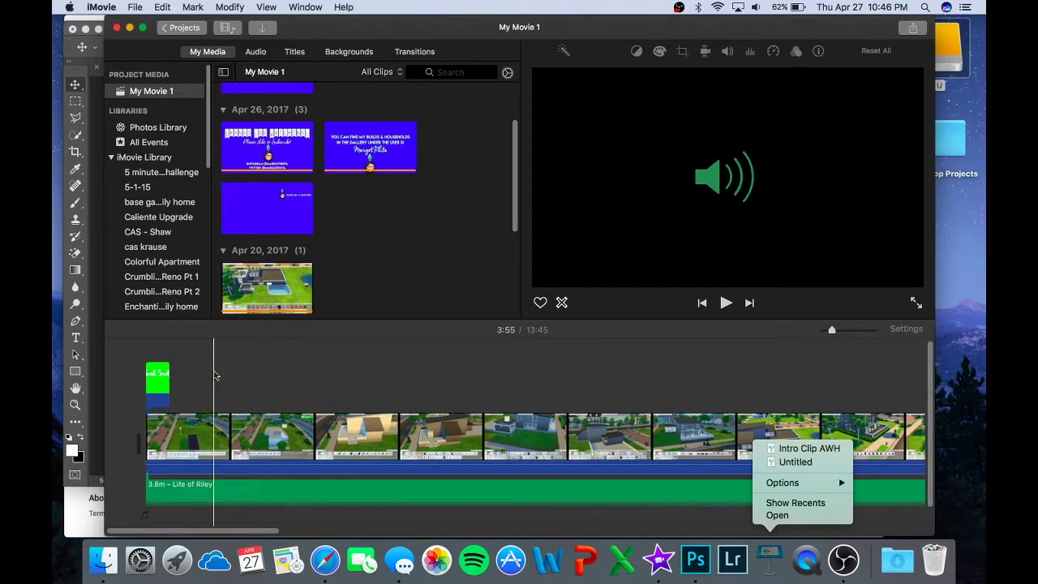
click(151, 381)
click(152, 384)
click(187, 361)
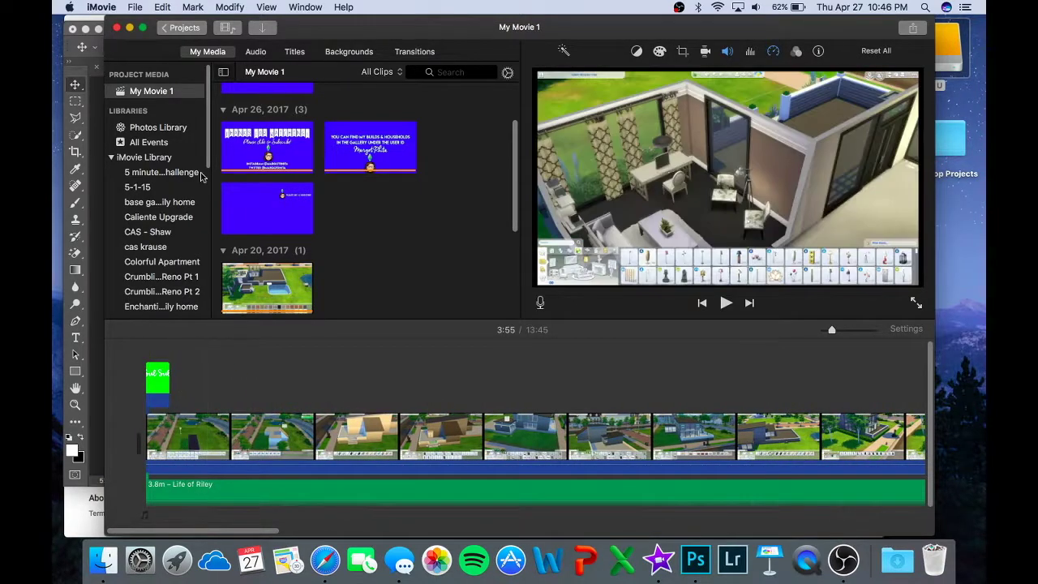
- Add a Line title above the main clip near 0:46 and set its first line to PLEASE LIKE & SUBSCRIBE
click(296, 52)
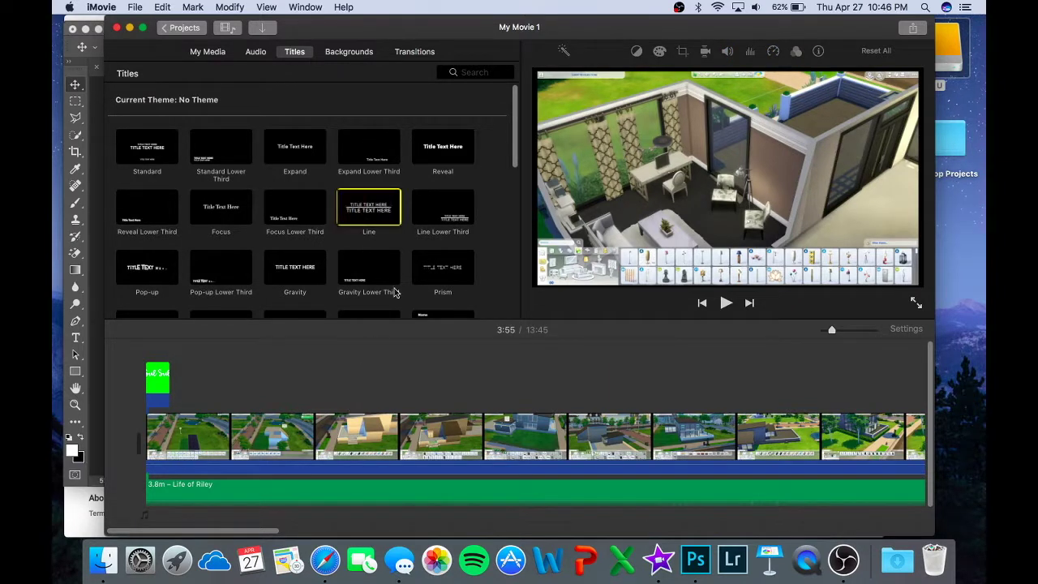
drag(373, 217, 348, 402)
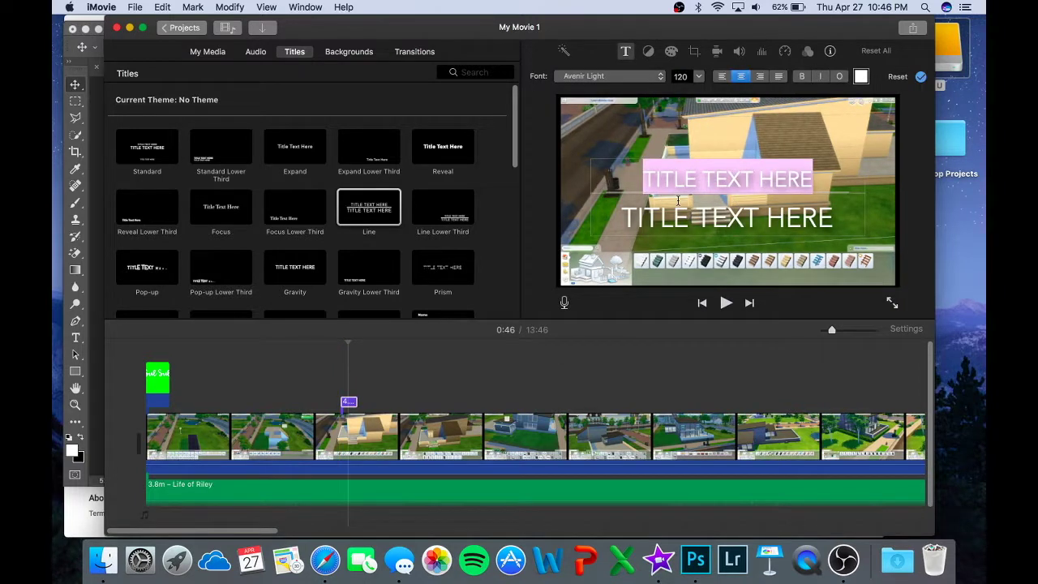
text(PLEASE LIKE & SUBS)
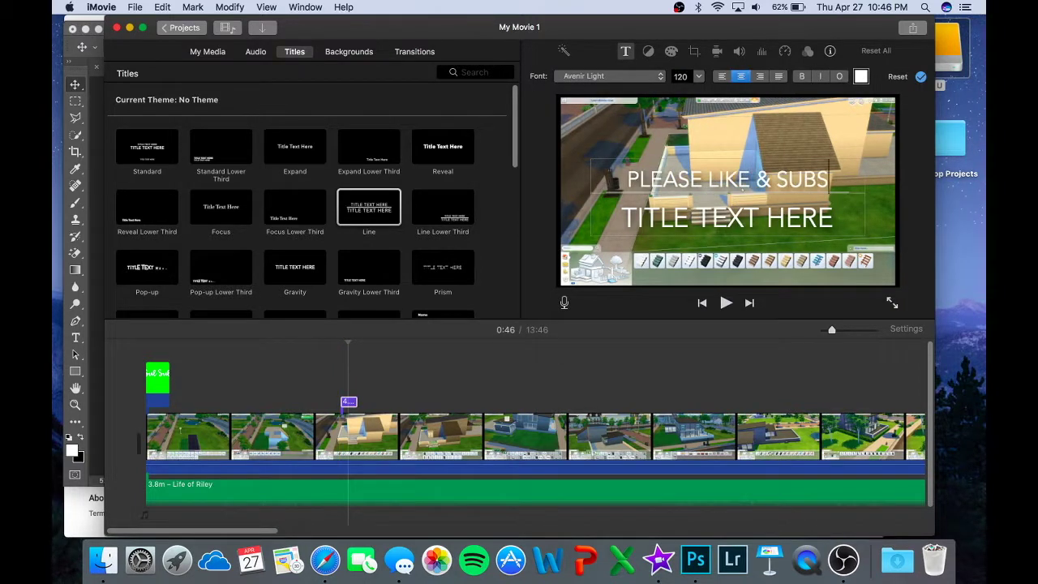
text(CRIBE)
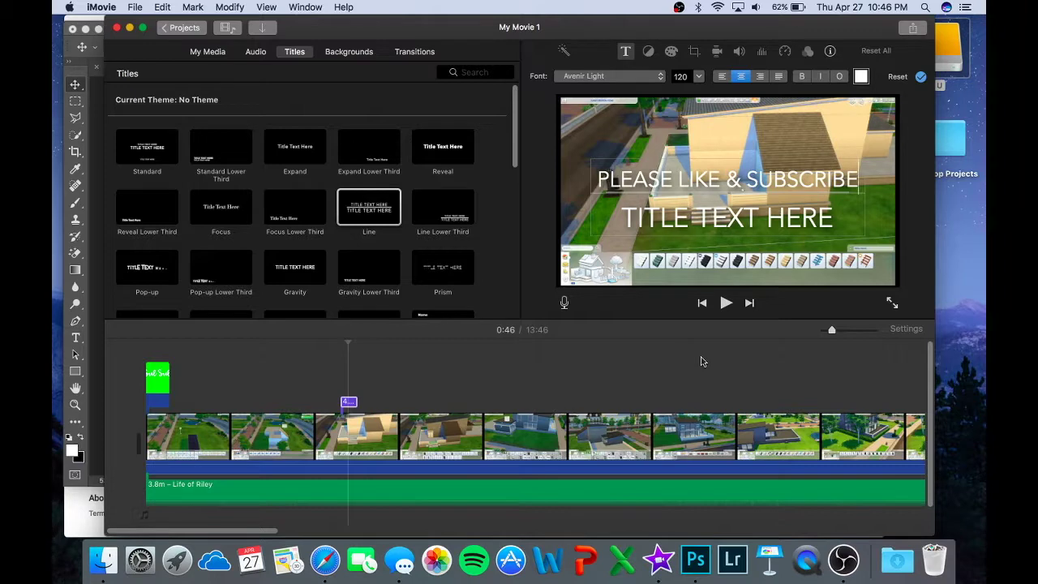
key(super+a)
click(423, 389)
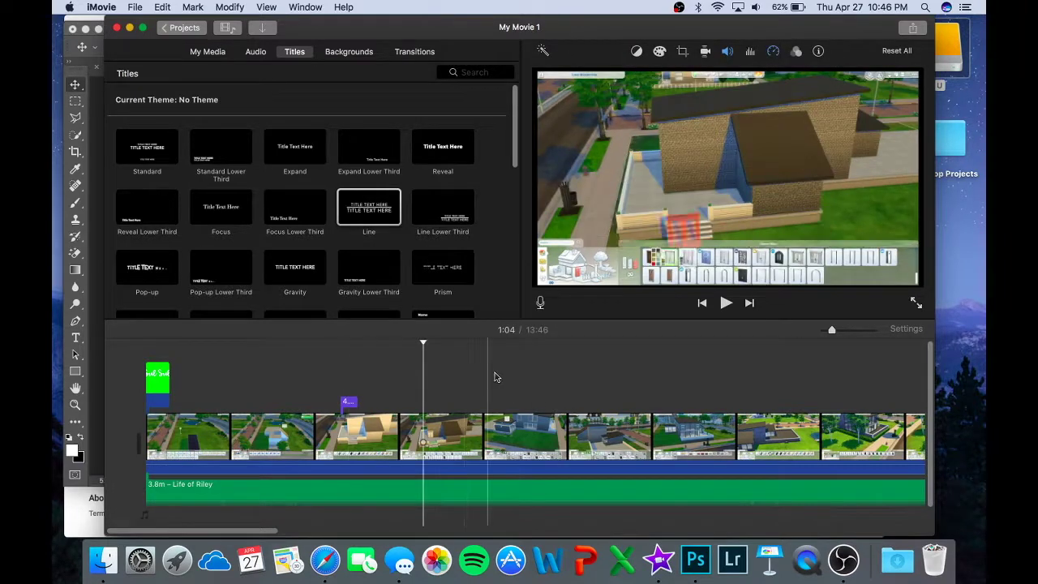
- Examine the Thanks for Watching overlay clips at the end of the movie and return to the timeline's beginning
scroll(506, 377, right, 10)
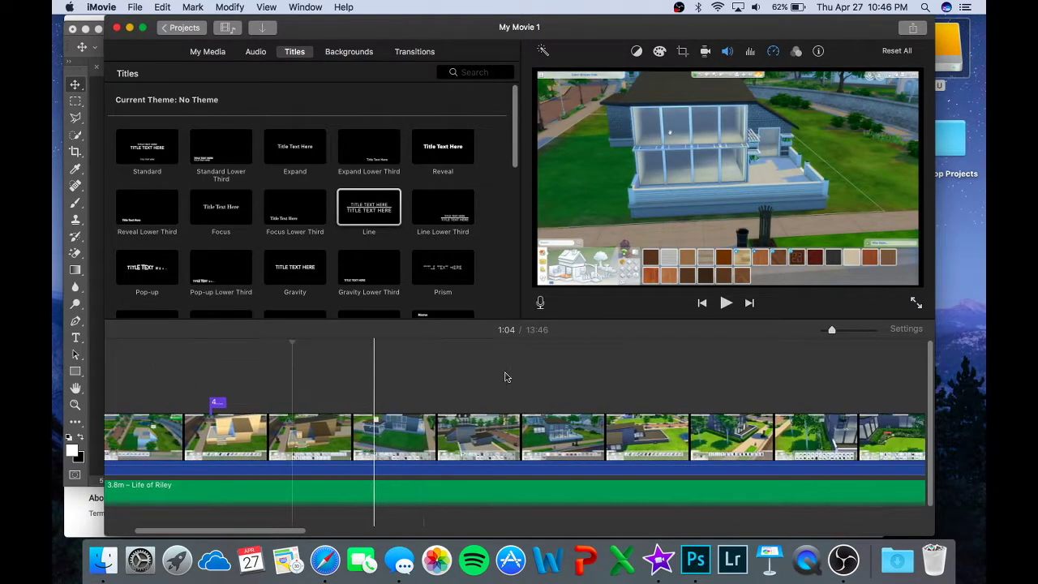
scroll(605, 388, right, 15)
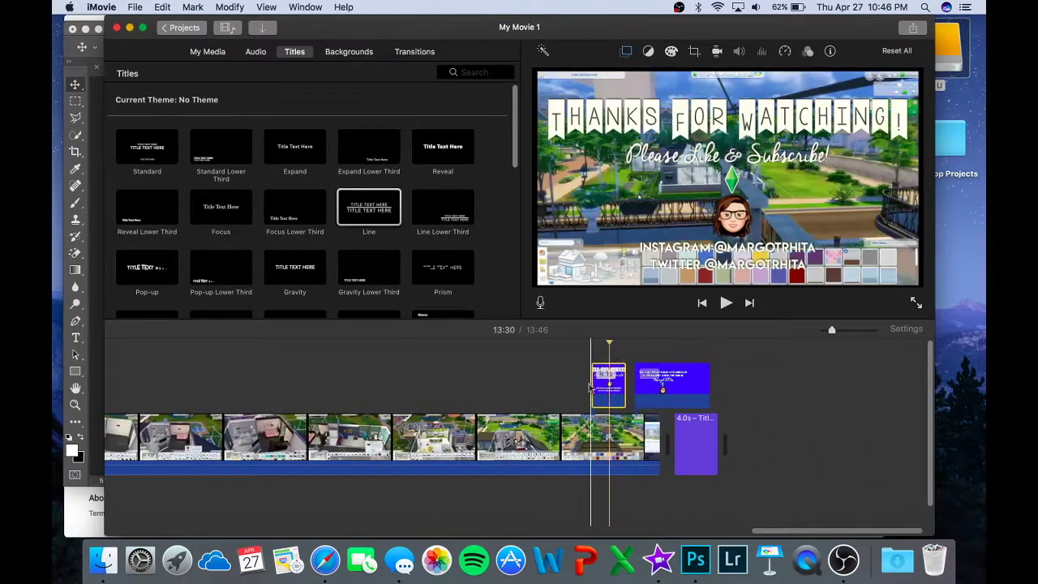
scroll(578, 386, left, 10)
scroll(579, 385, left, 10)
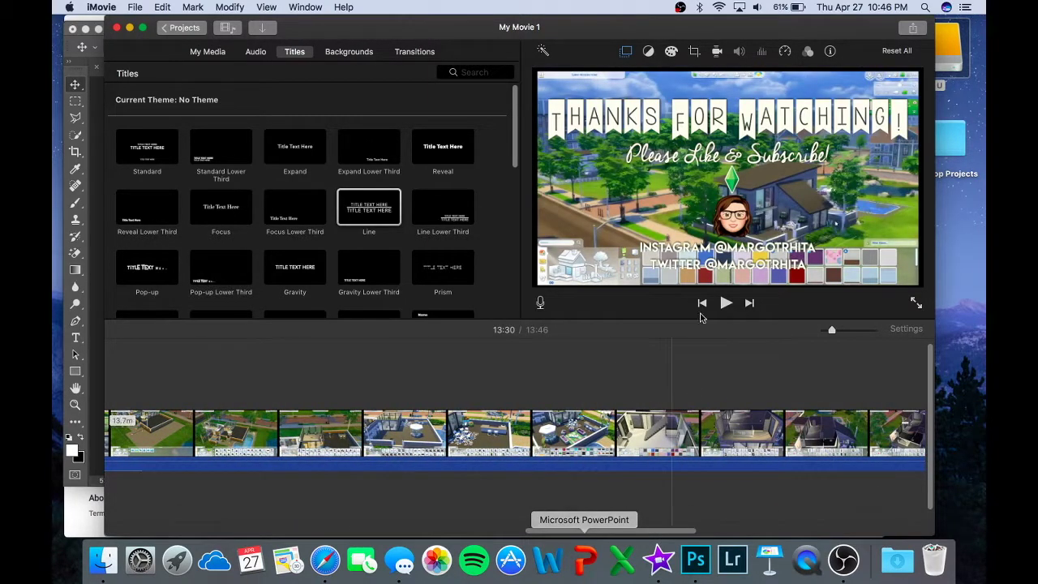
scroll(617, 378, left, 10)
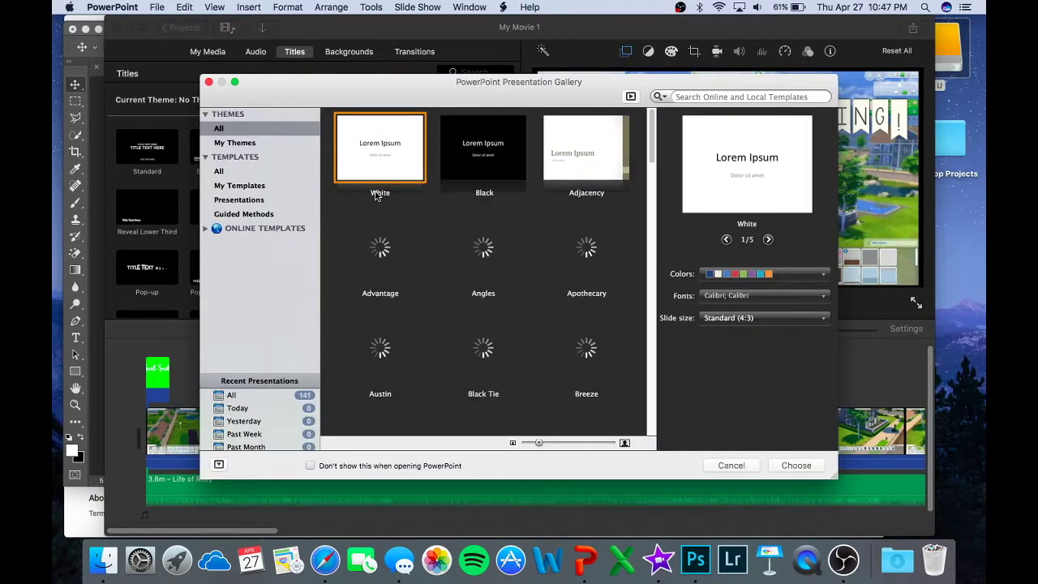
- Switch to PowerPoint and save a blank presentation as the movie Presentation1 in Documents, keeping the 640 x 480 movie dimensions
key(Escape)
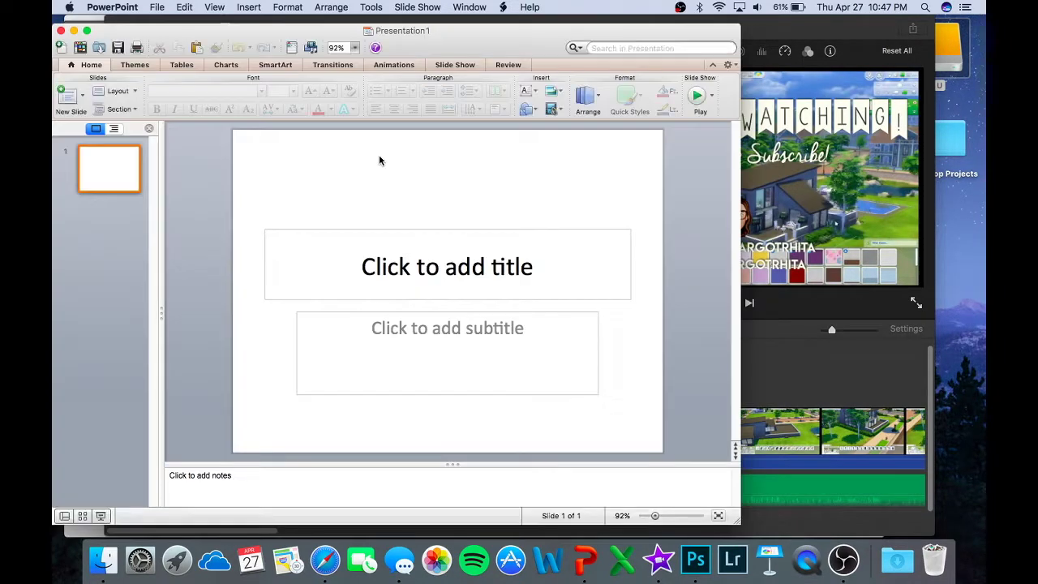
click(157, 7)
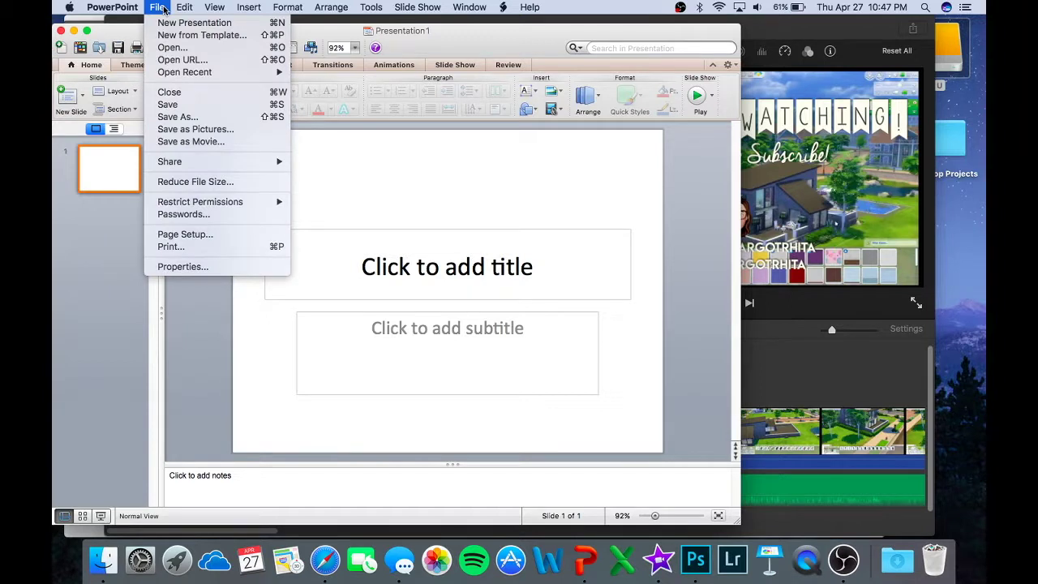
click(171, 146)
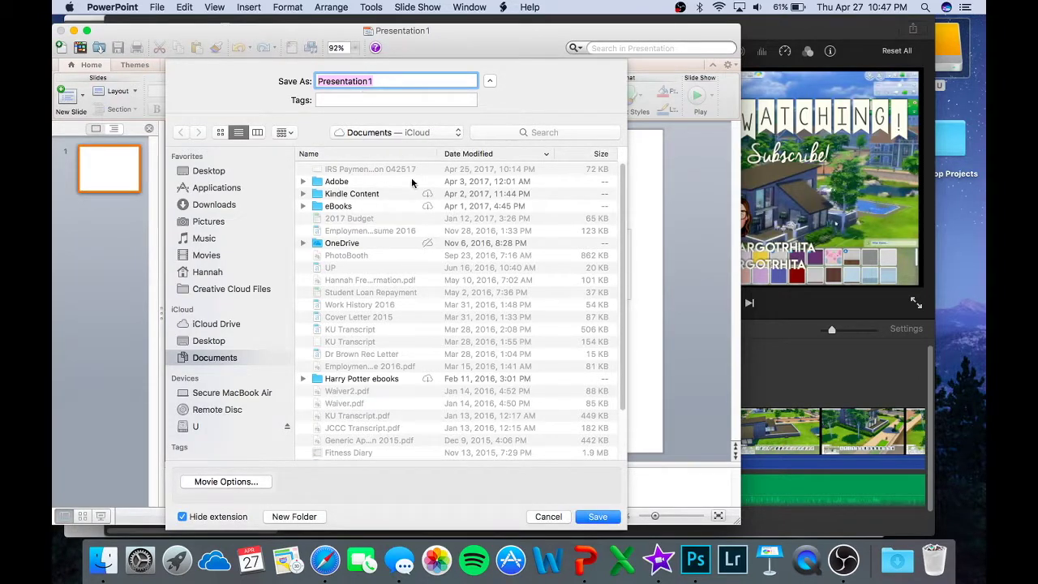
scroll(348, 340, down, 2)
scroll(350, 339, up, 2)
click(227, 482)
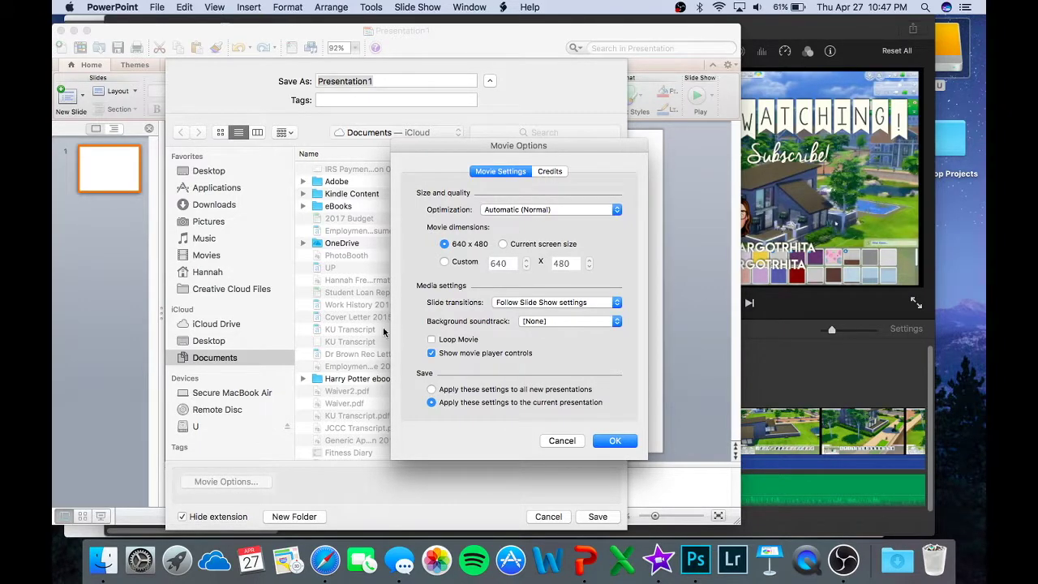
click(611, 442)
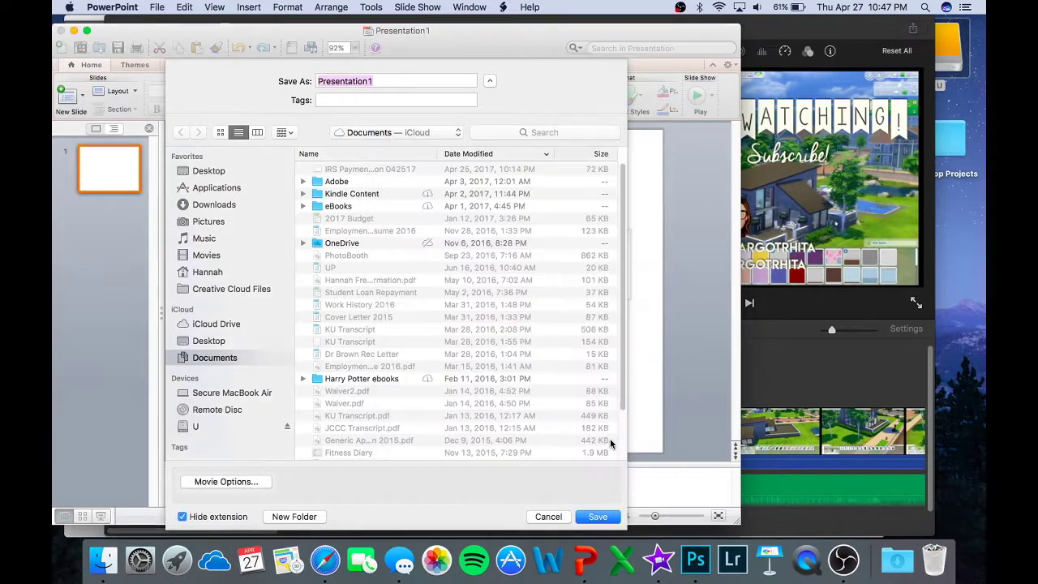
click(613, 520)
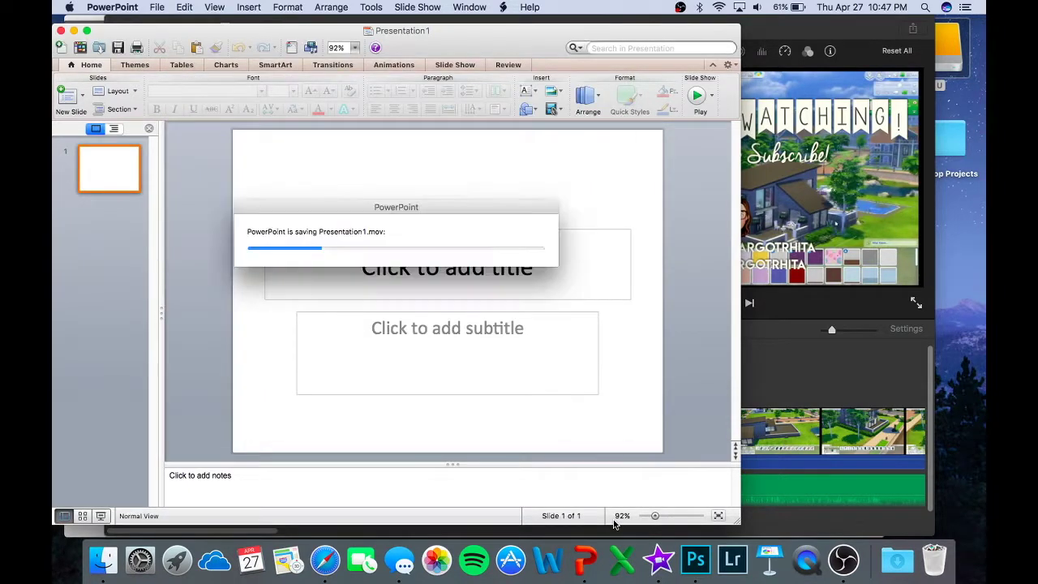
- Find the exported Presentation1 movie in the iCloud Documents folder with Finder and open it
click(103, 560)
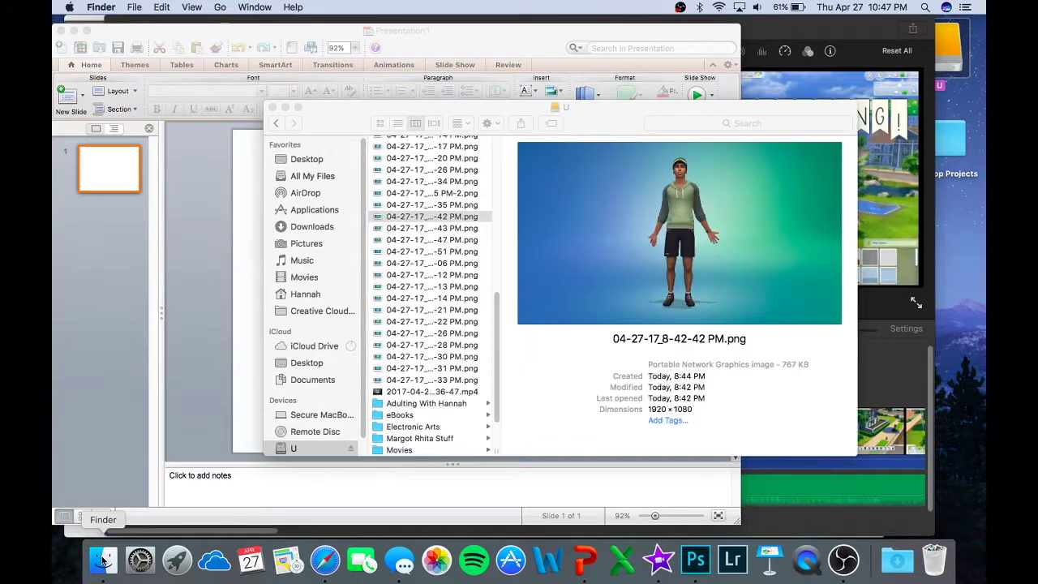
click(318, 228)
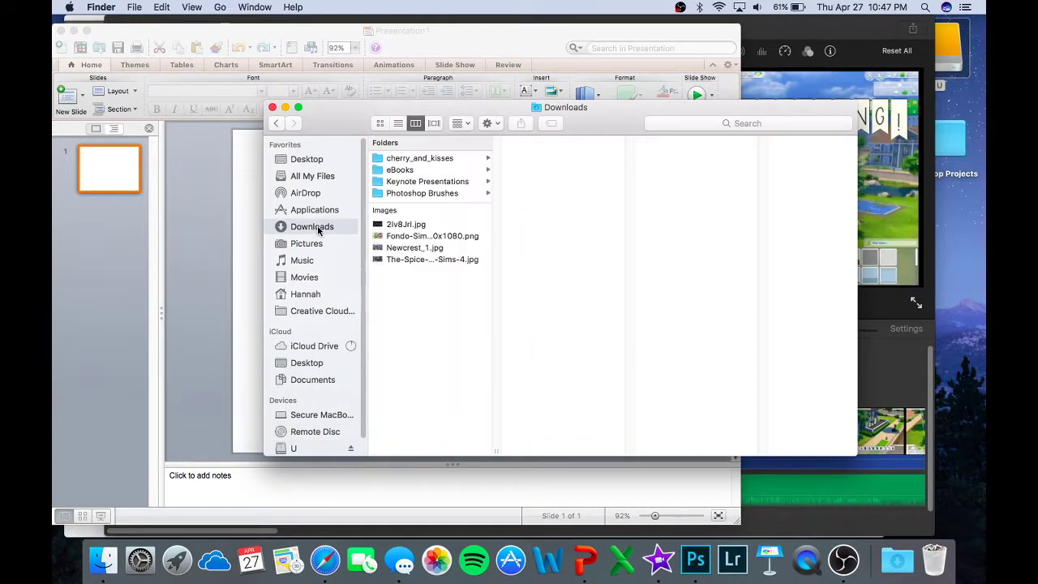
click(307, 366)
click(308, 380)
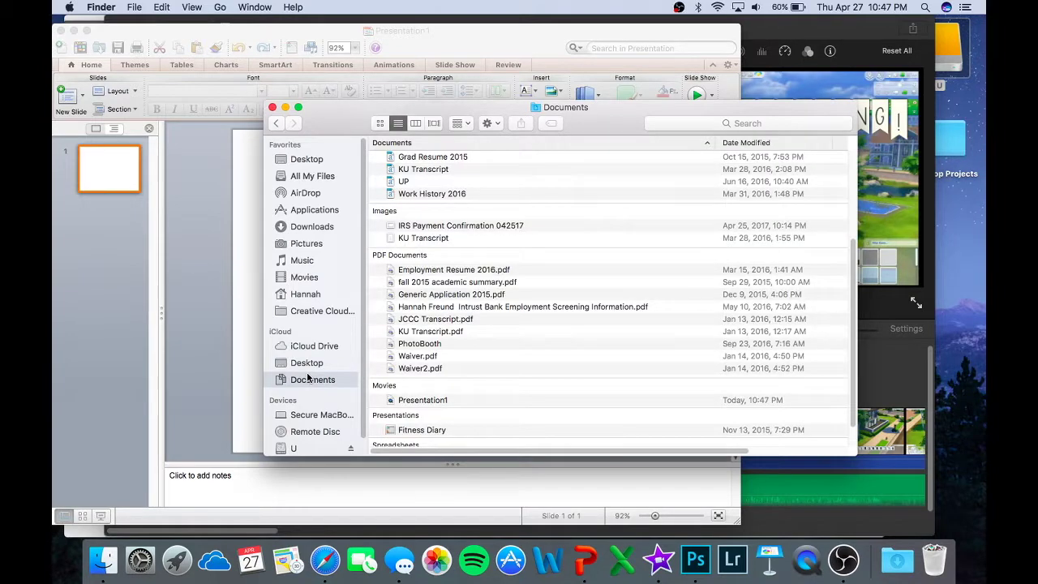
scroll(387, 367, down, 2)
click(413, 369)
double_click(413, 368)
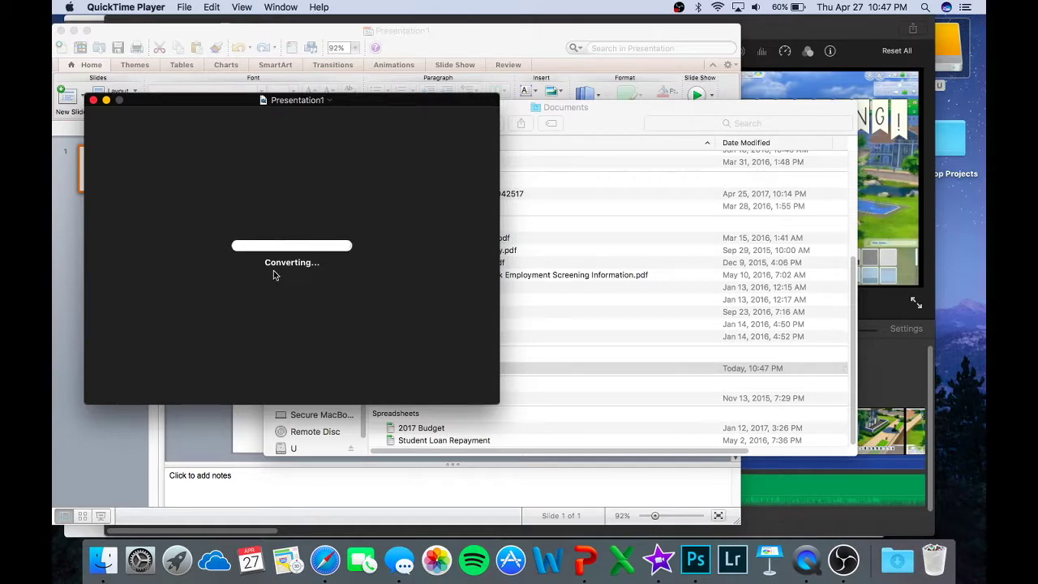
- View the converted Presentation1 movie in QuickTime Player and close it without saving
click(293, 334)
drag(392, 101, 493, 145)
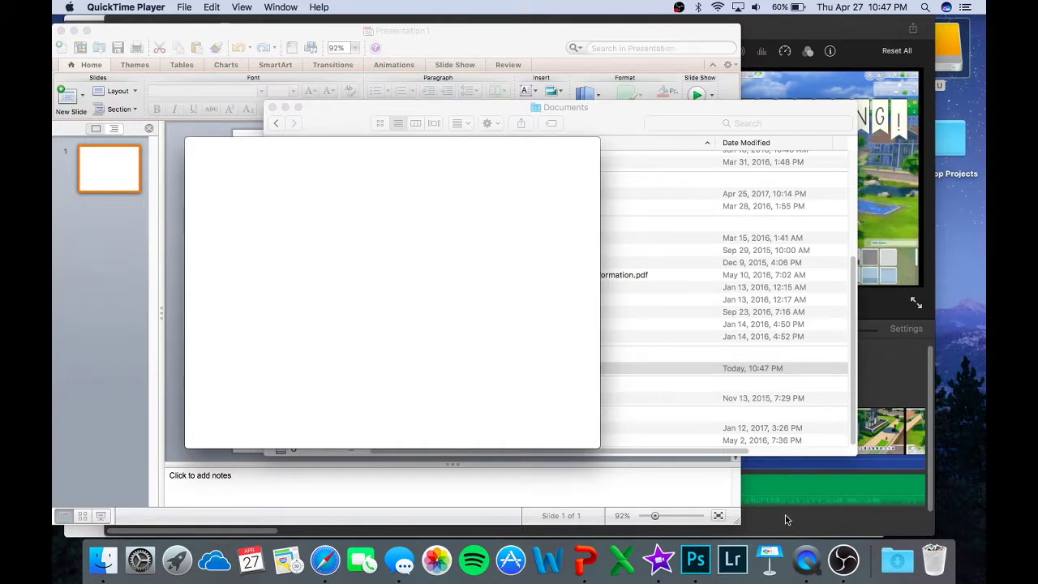
click(194, 143)
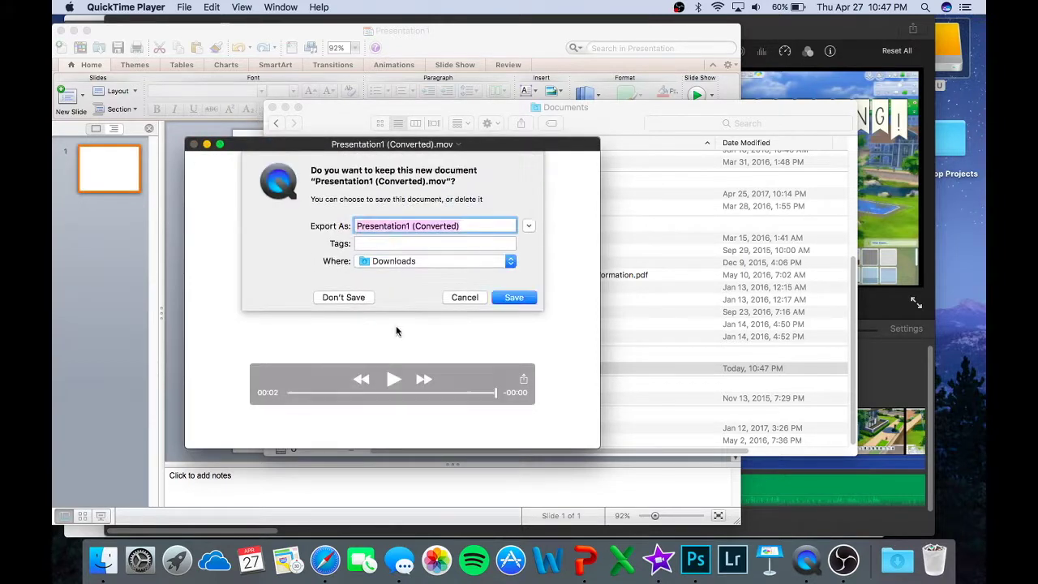
click(339, 297)
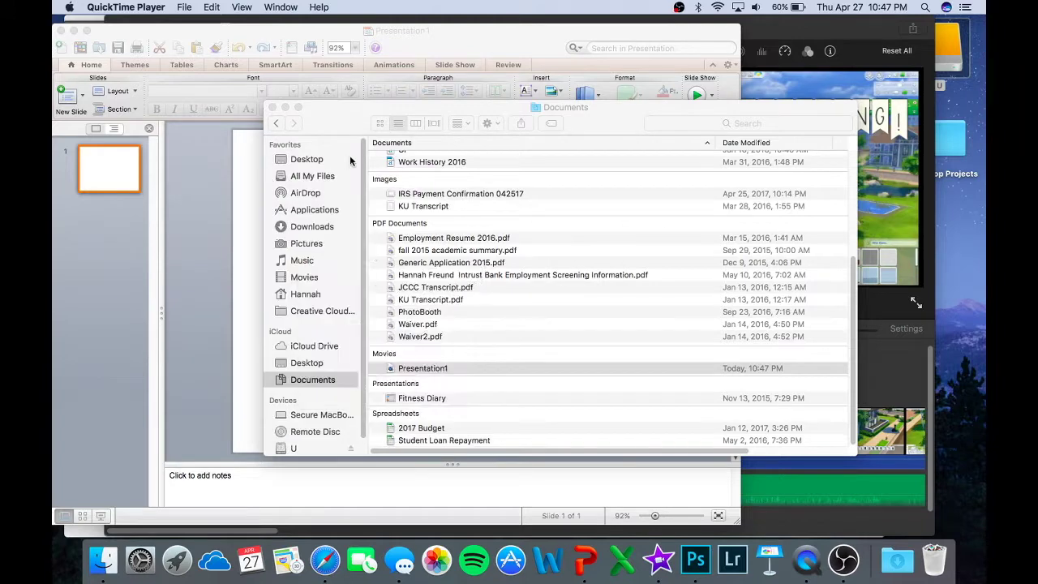
- Delete the Presentation1 movie from the Documents folder and close the blank PowerPoint presentation
click(452, 370)
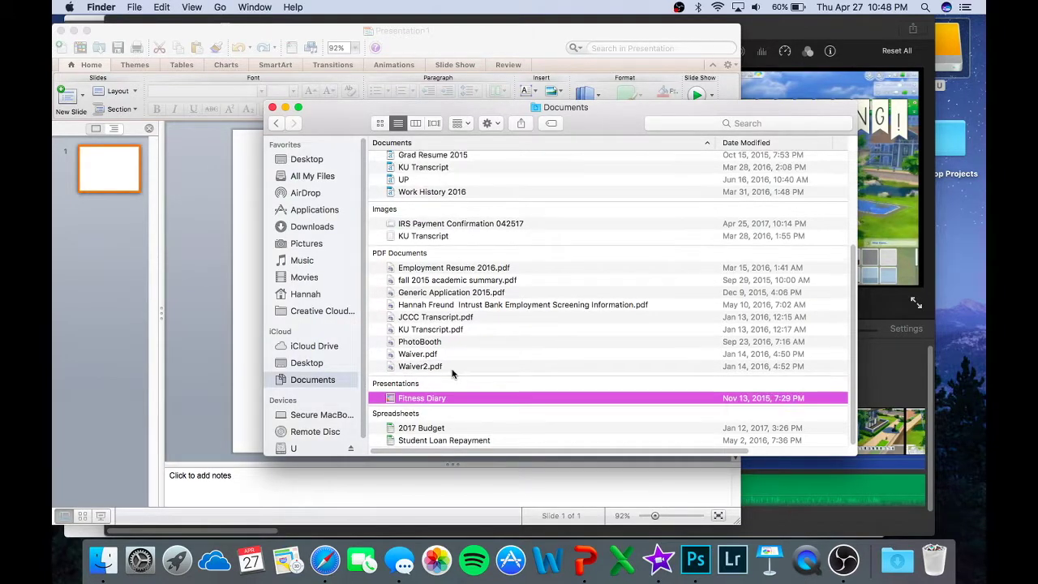
click(274, 107)
click(509, 275)
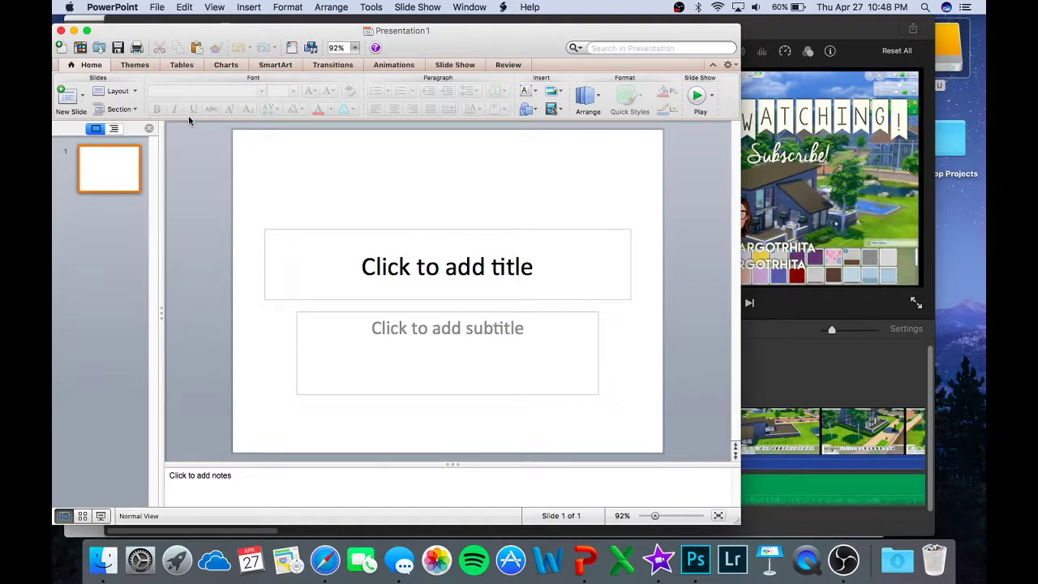
click(61, 31)
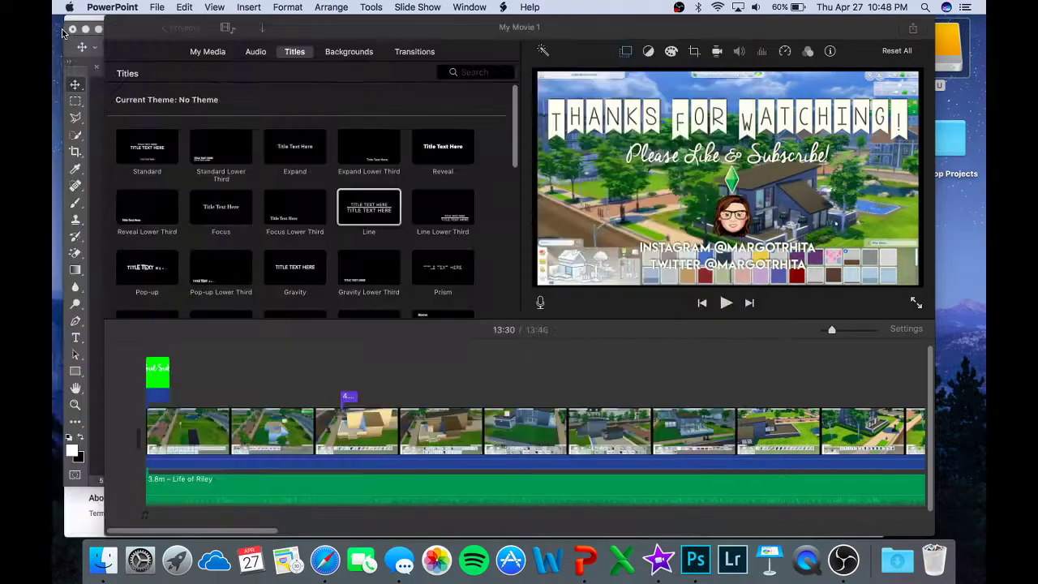
- Minimize the iMovie project and return to the Untitled-2 thumbnail in Photoshop with no layer selected
click(577, 364)
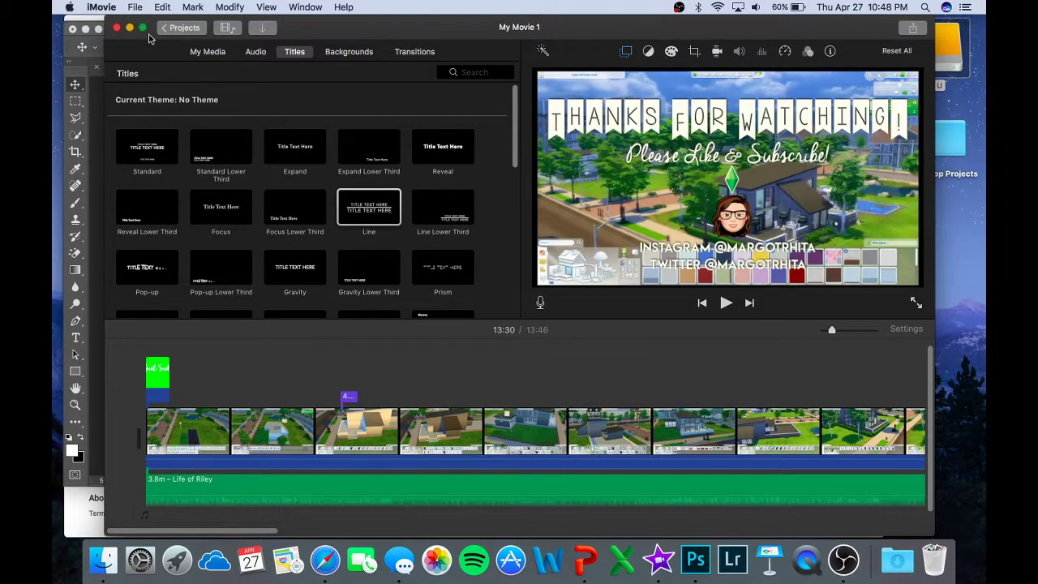
click(129, 27)
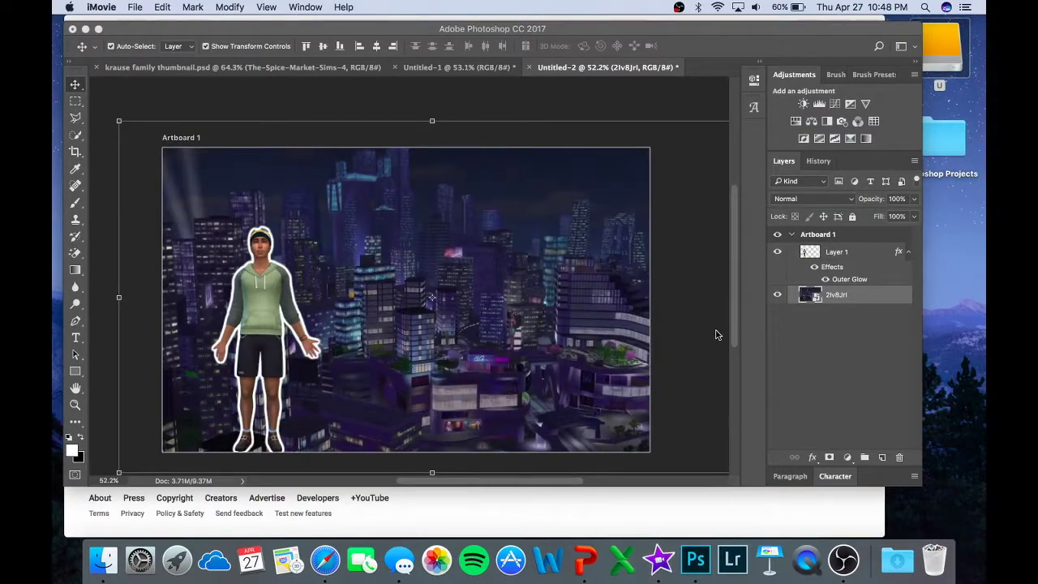
click(659, 106)
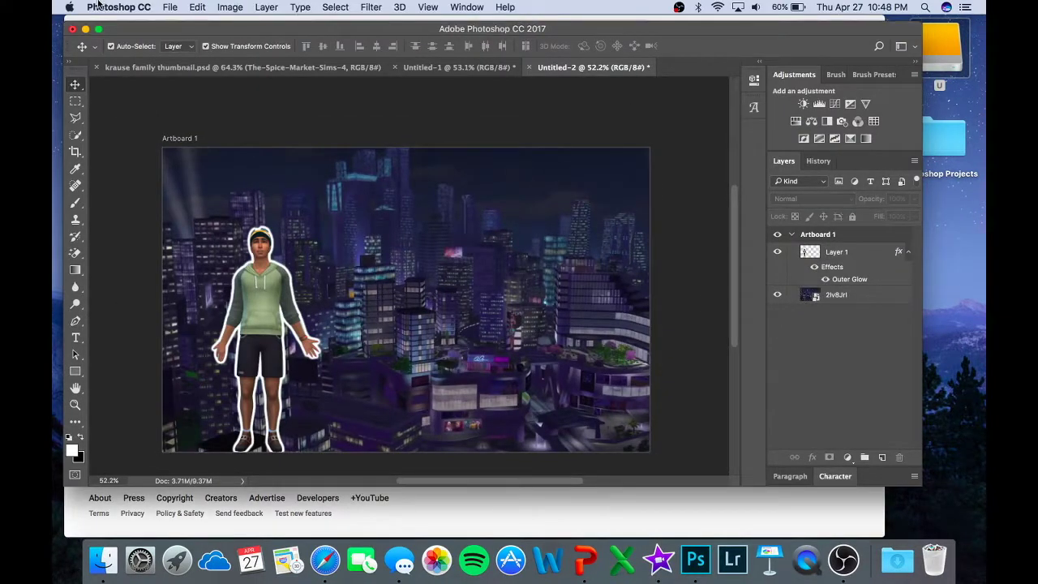